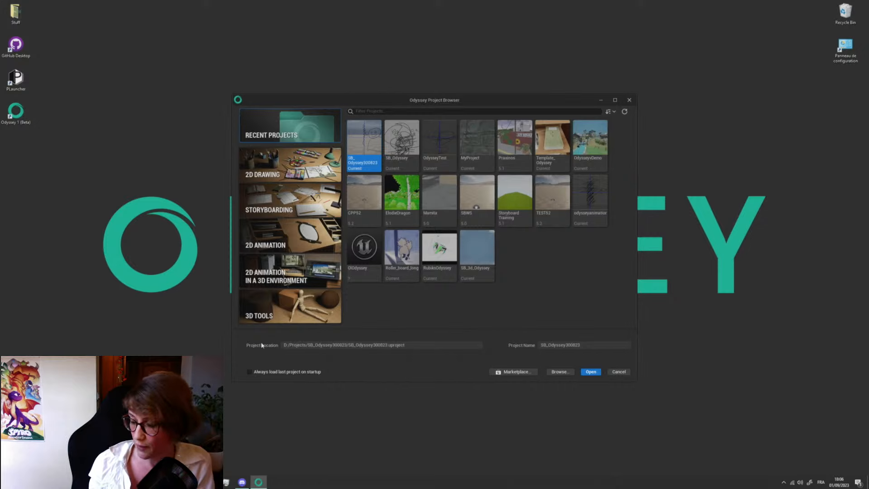
- Look through the project templates for 2D drawing, storyboarding, 2D animation, 3D tools and 2D animation in a 3D environment
click(299, 168)
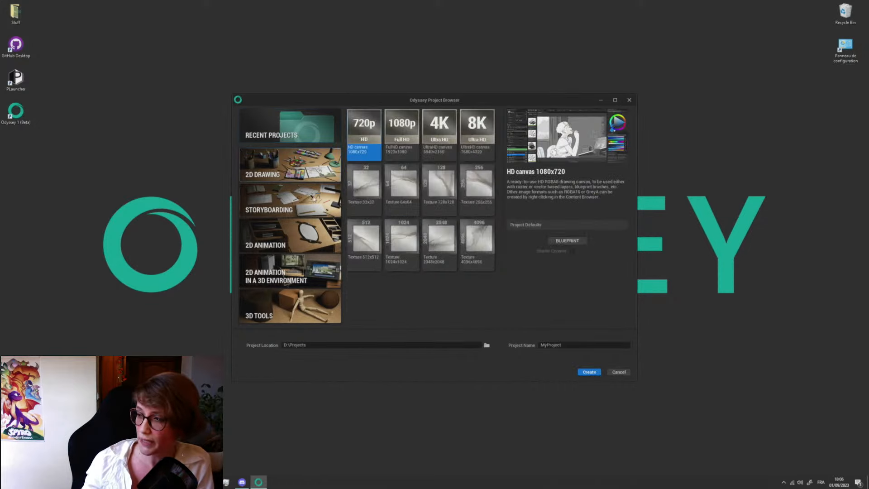
click(302, 208)
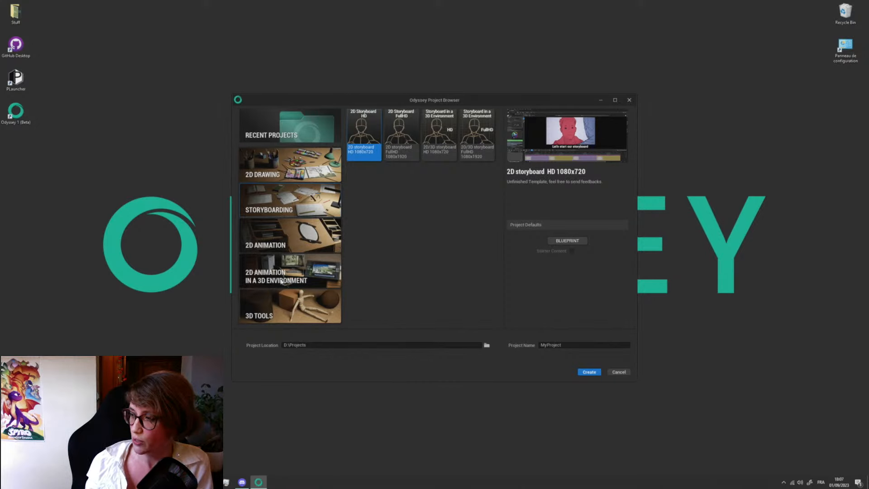
click(300, 166)
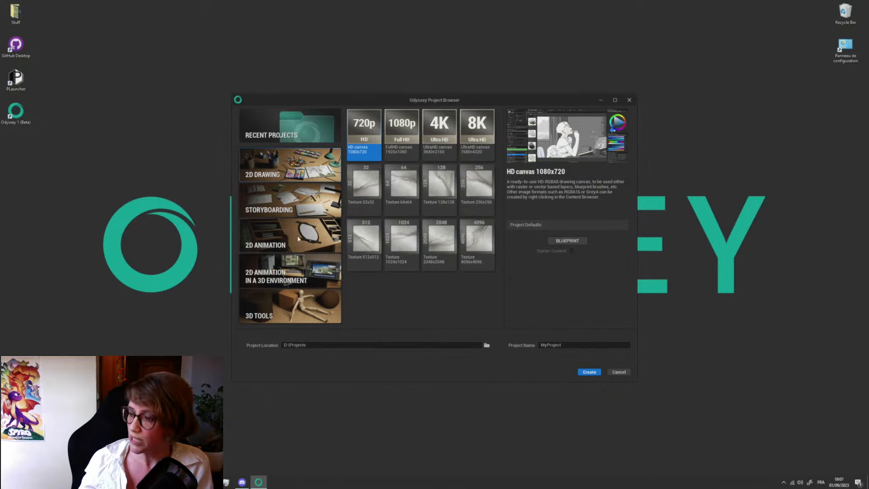
click(301, 240)
click(299, 312)
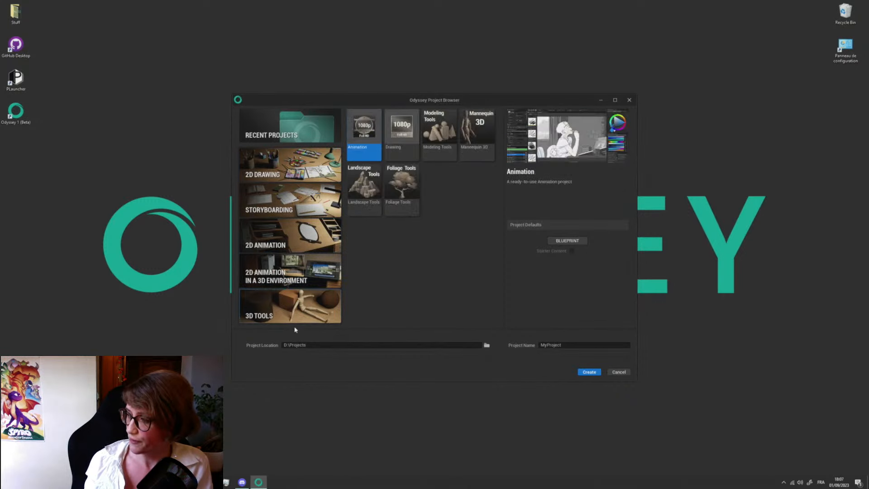
click(301, 280)
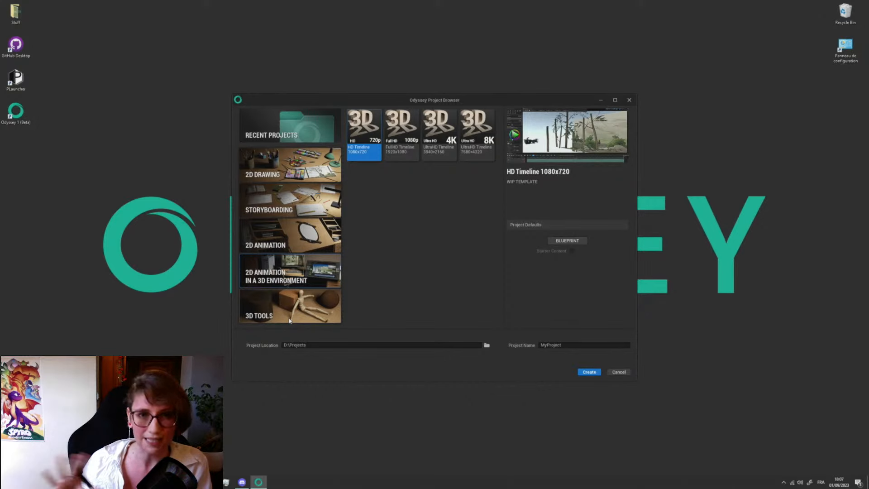
click(295, 165)
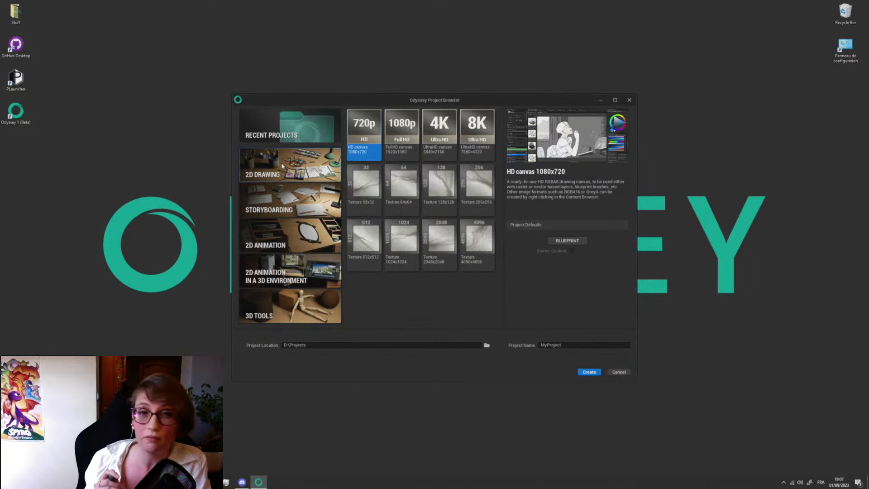
- Create a 2D Animation project from the FullHD Timeline 1920x1080 template, named AnimationOdyssey
click(278, 237)
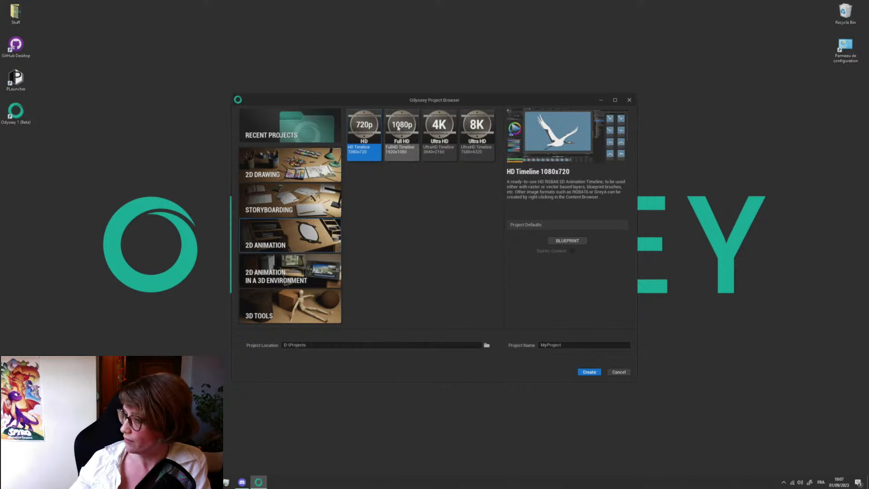
click(405, 129)
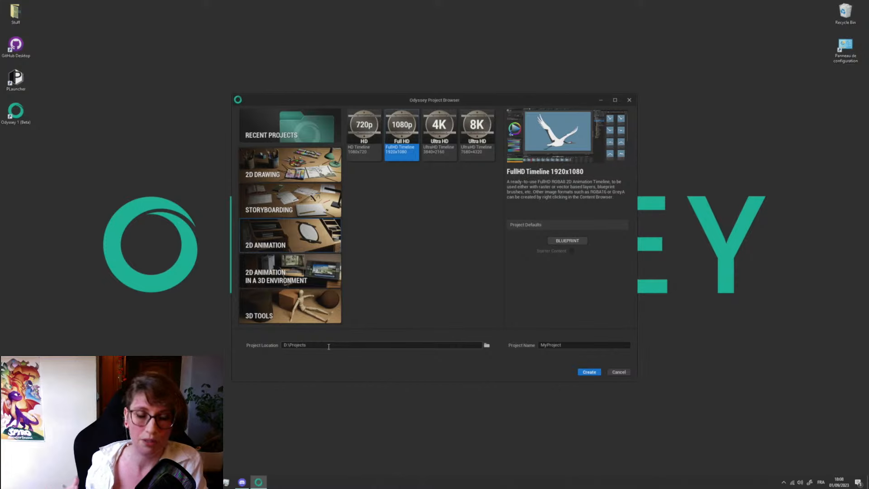
double_click(558, 344)
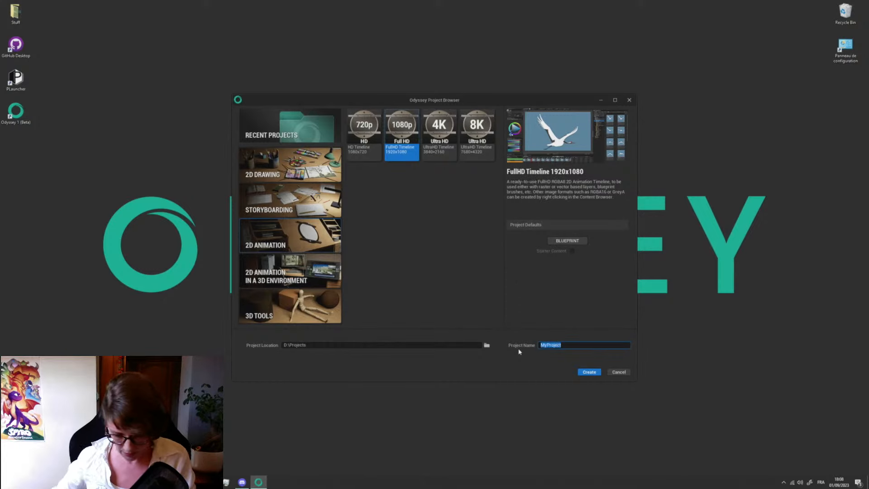
text(A)
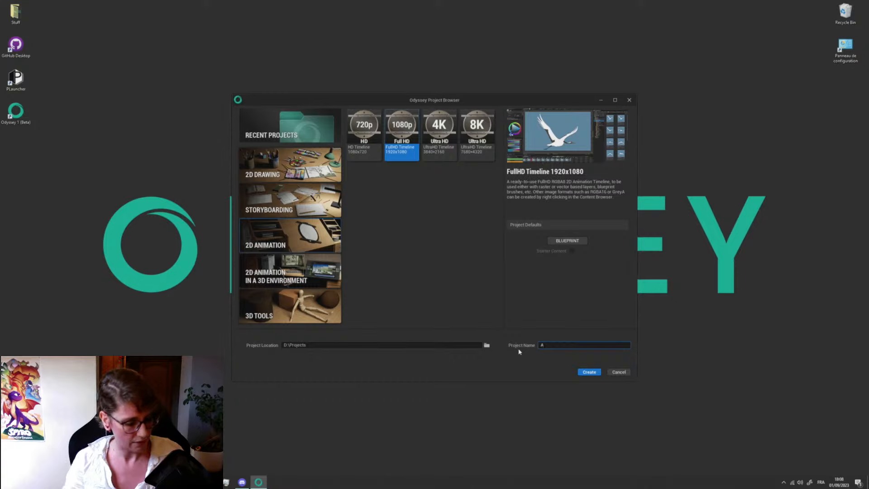
text(anima)
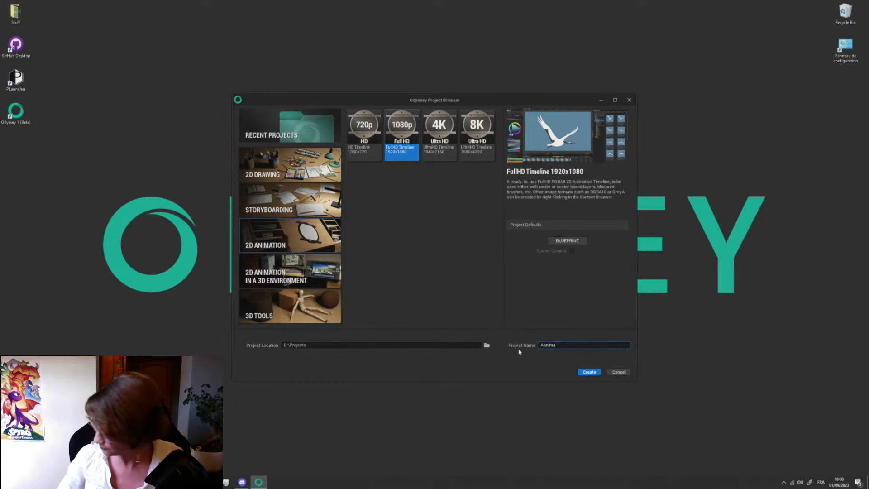
key(BackSpace)
key(BackSpace)
key(BackSpace)
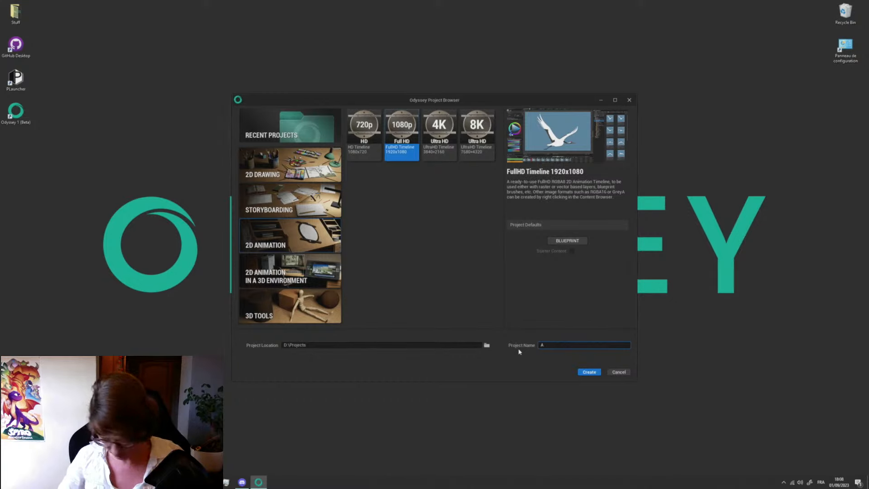
text(imationO)
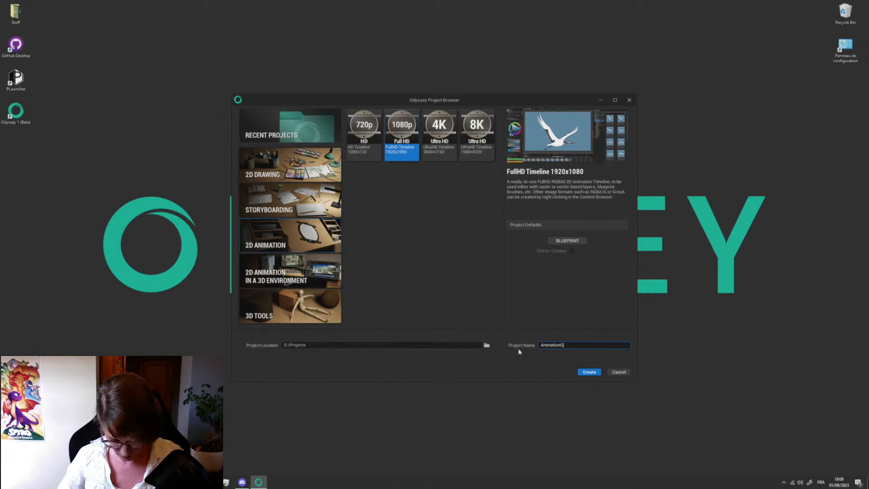
text(dyssey)
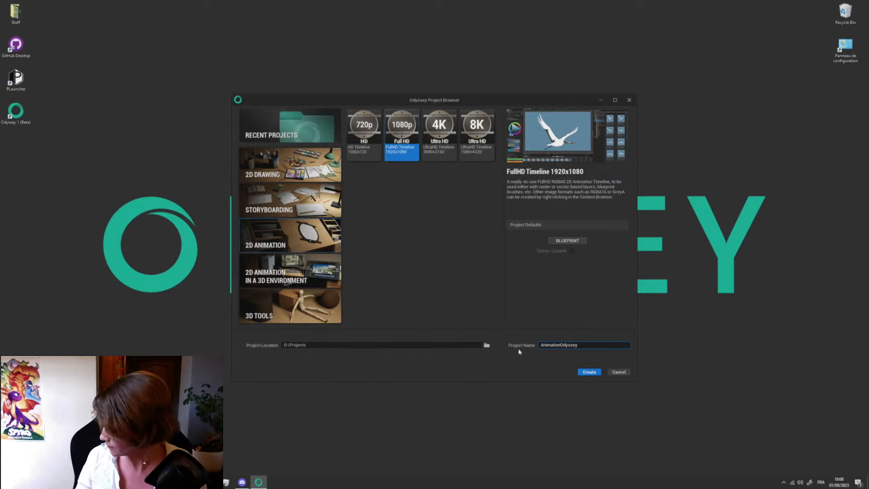
click(590, 372)
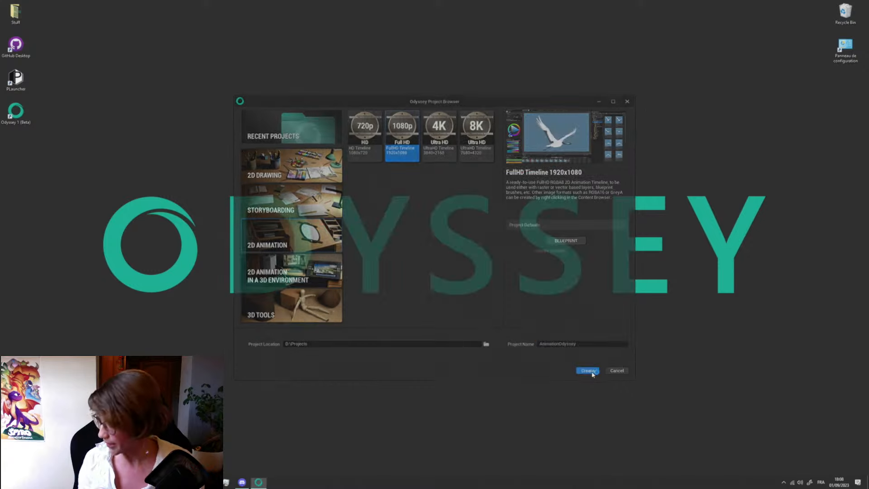
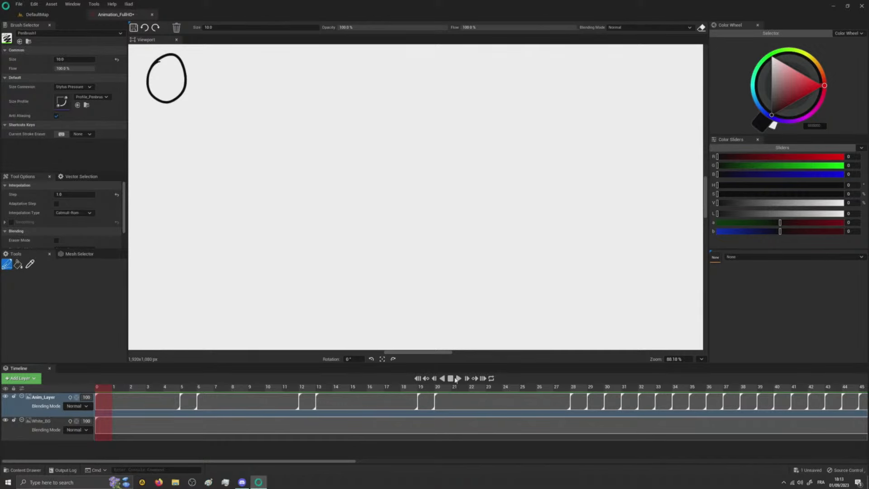
- Close the current project without saving Animation_FullHD and open OdysseyvDemo.uproject from the Projects\OdysseyDemo folder on the D: drive
click(862, 6)
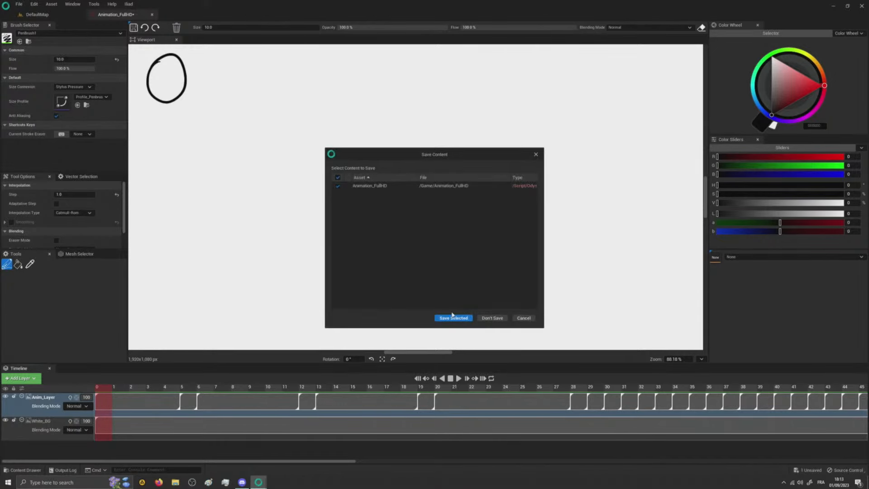
click(493, 318)
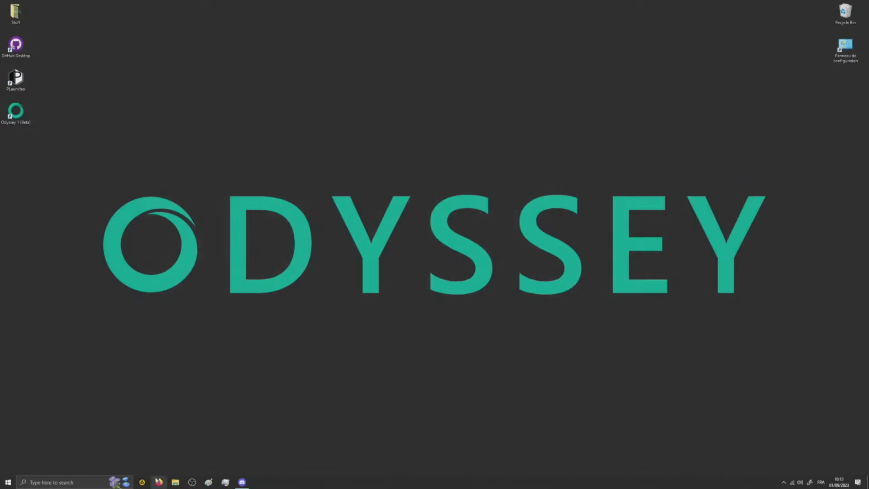
click(176, 482)
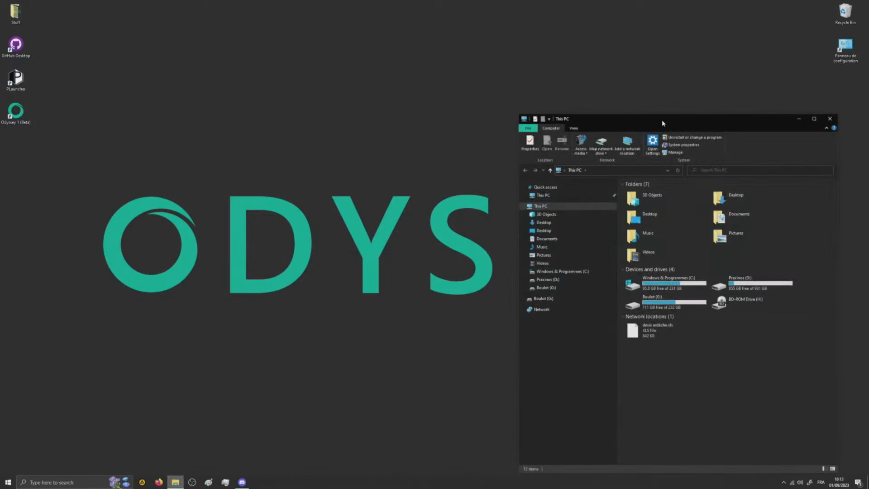
drag(655, 121, 228, 86)
double_click(297, 253)
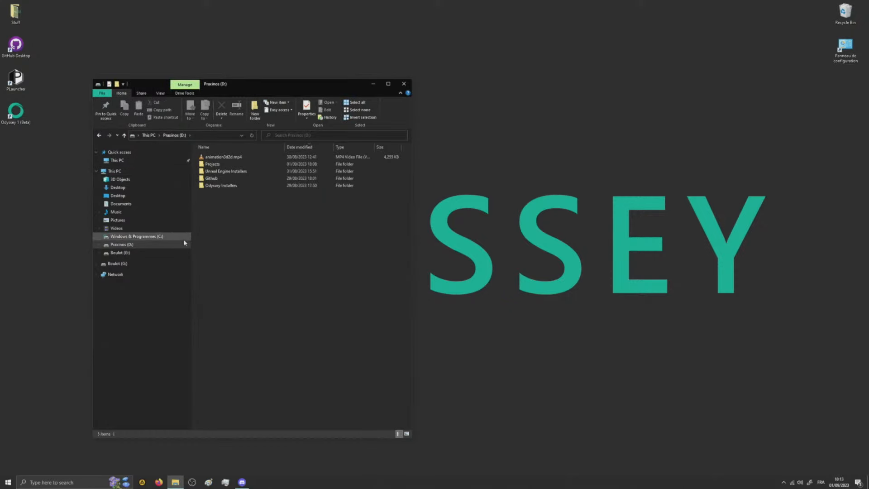
double_click(213, 164)
double_click(223, 186)
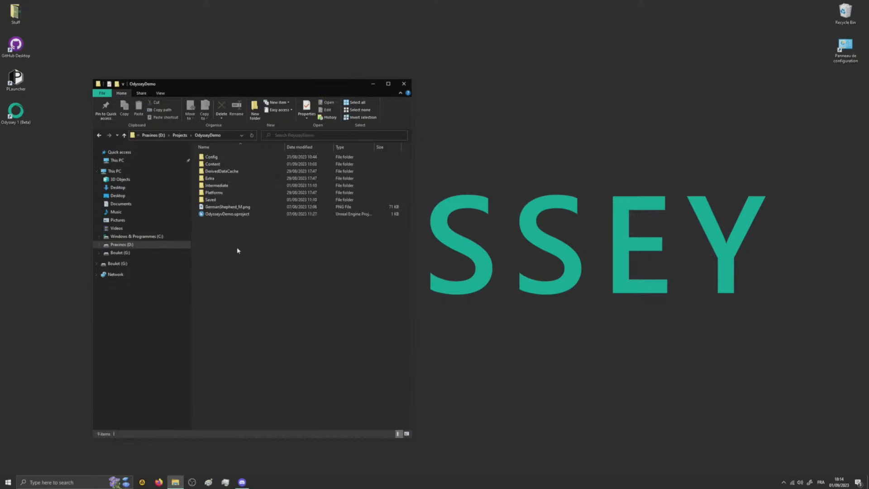
double_click(233, 215)
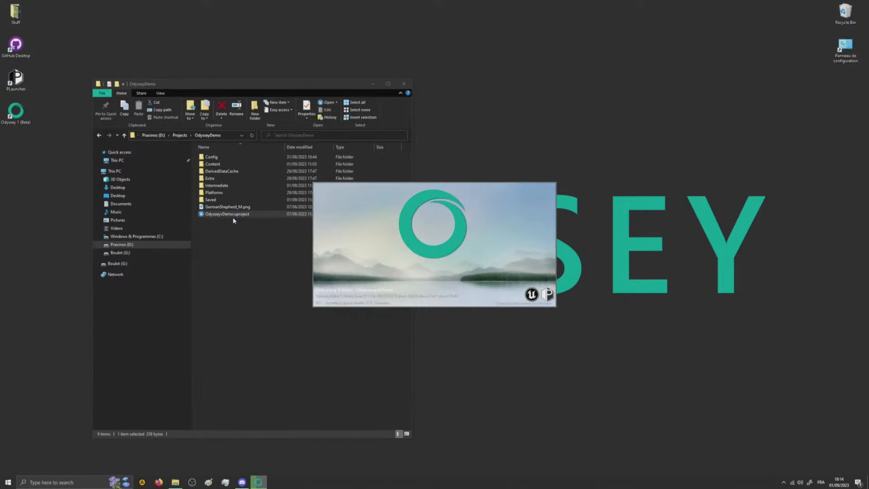
- Look through the Content folder of the OdysseyDemo project in File Explorer
click(235, 268)
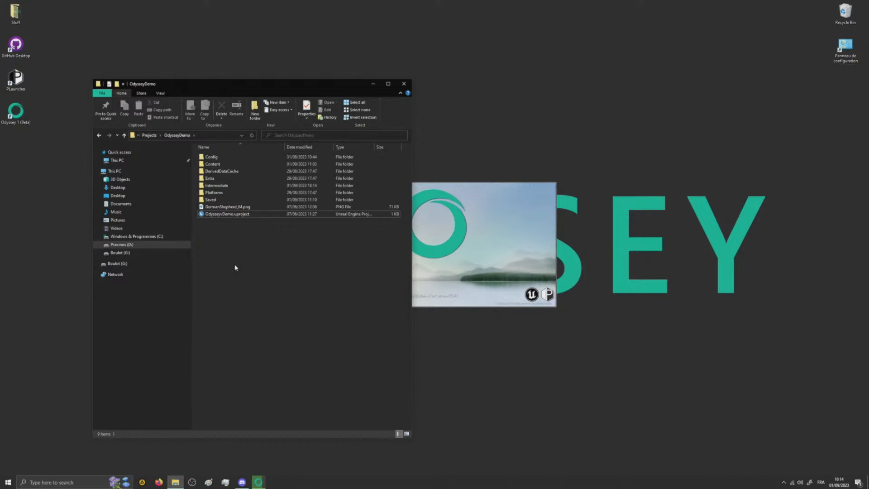
double_click(213, 163)
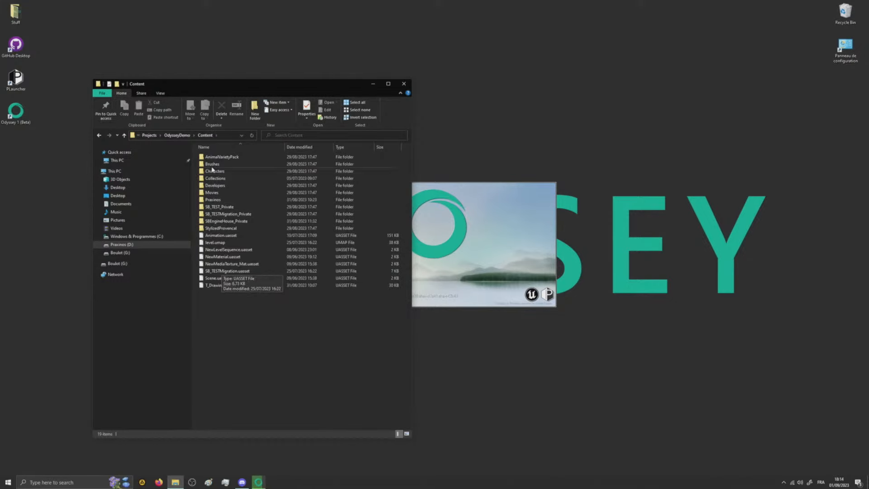
click(186, 135)
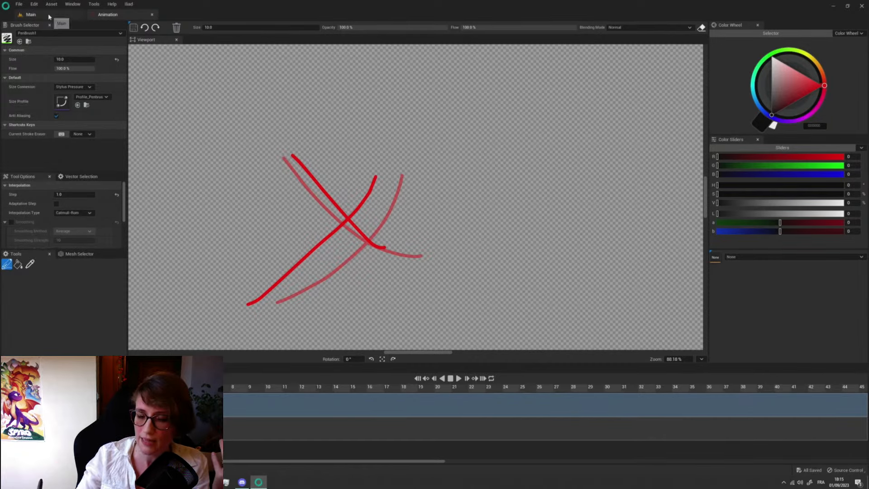
- Bring up the Main level and look over the available editor modes
click(31, 15)
click(48, 27)
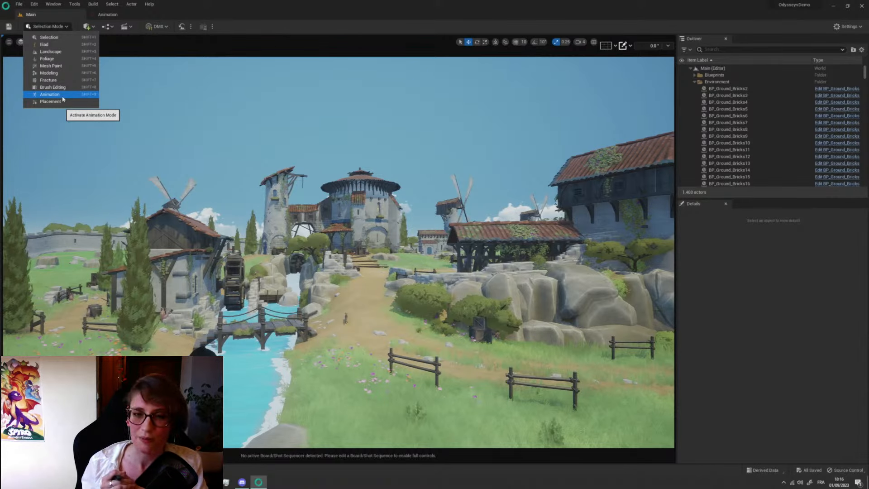
click(281, 18)
- Select the black sphere in the river near the bridge and focus the view on it
right_drag(312, 181, 294, 199)
right_drag(349, 213, 325, 249)
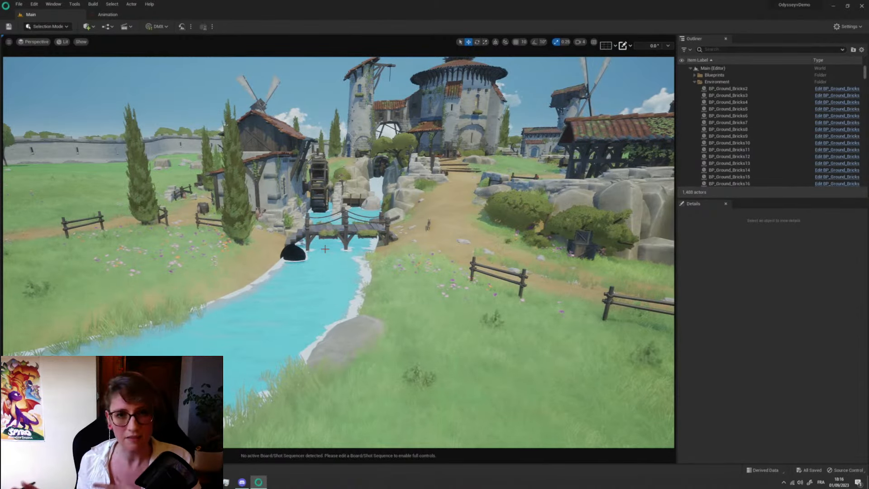
click(299, 253)
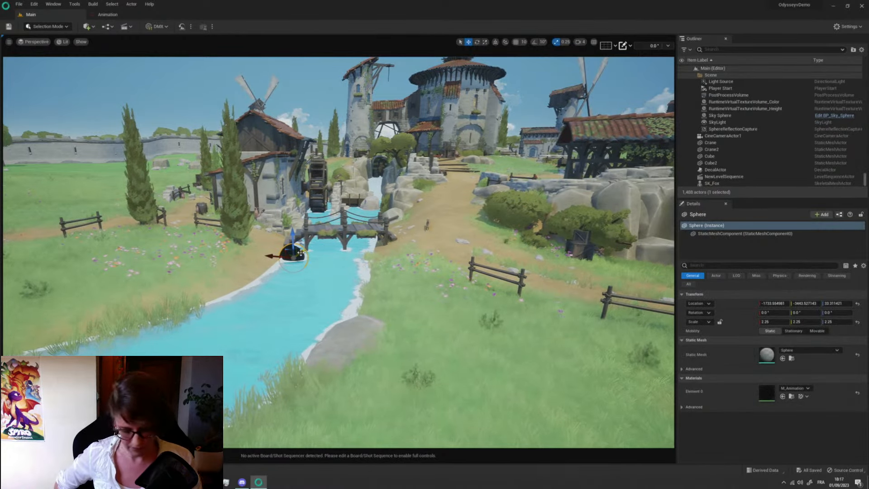
key(f)
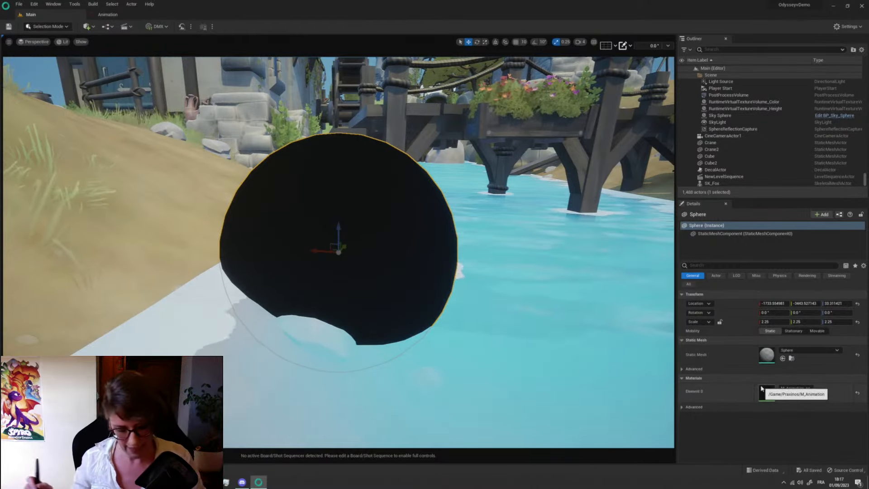
- Open the Master_Level level sequence from the Praxinos folder of the project content
key(ctrl+space)
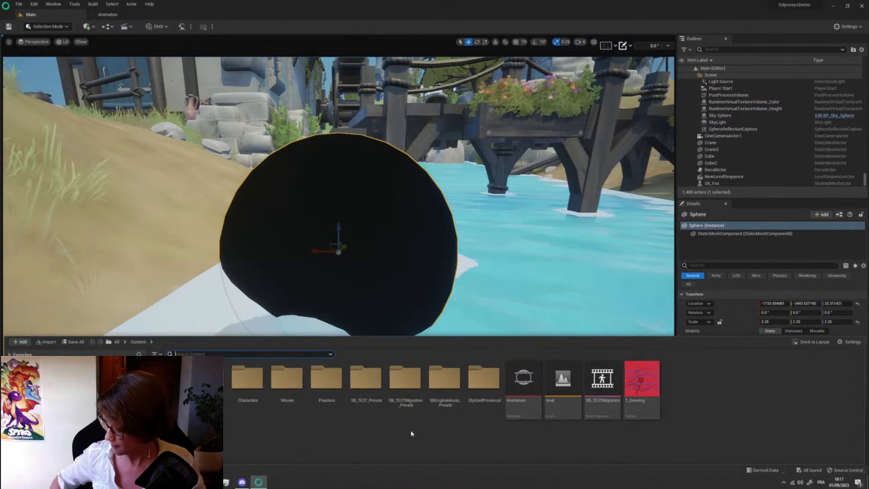
double_click(327, 379)
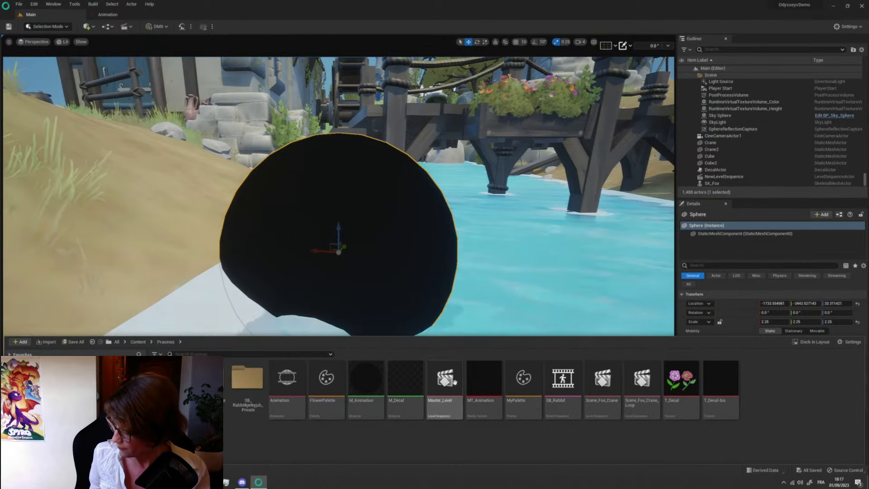
click(379, 394)
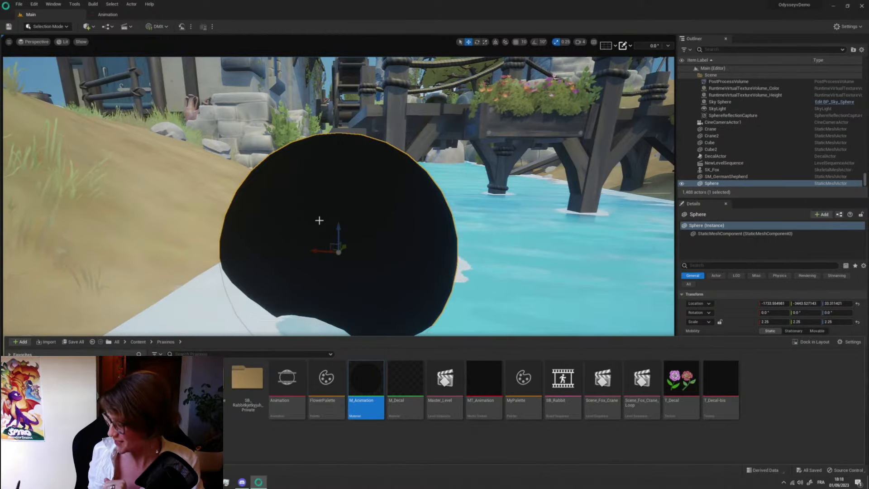
click(458, 437)
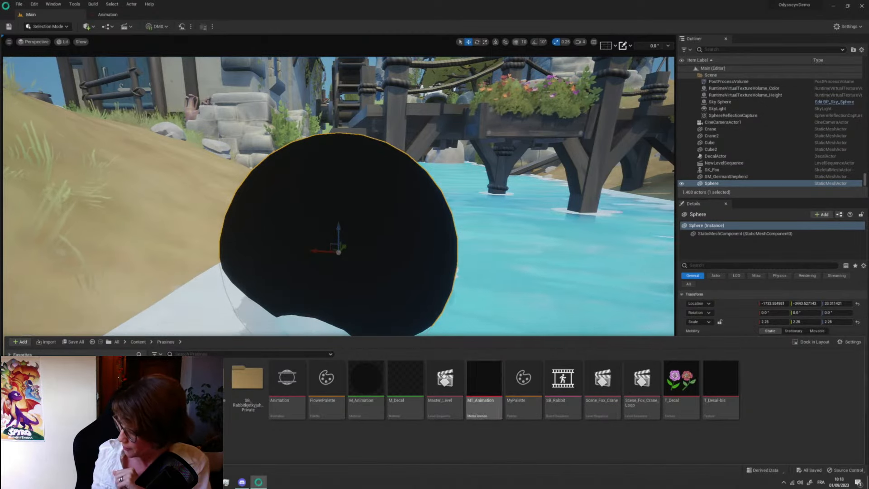
double_click(435, 398)
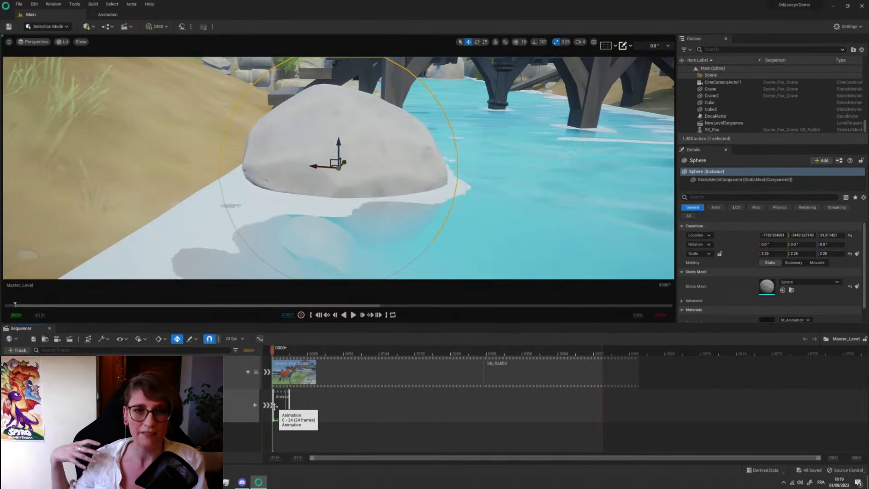
- Switch the editor to Iliad mode and display the animation Timeline with more room than the Sequencer
click(66, 27)
click(54, 45)
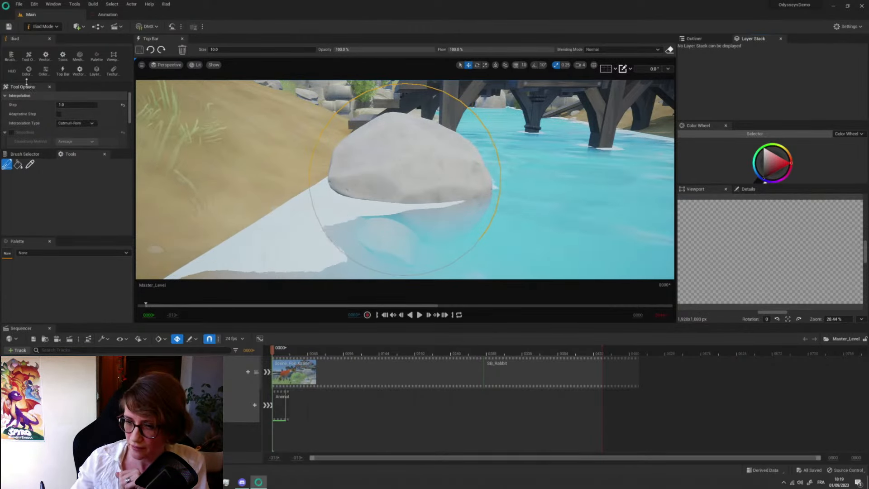
drag(28, 82, 28, 97)
click(16, 89)
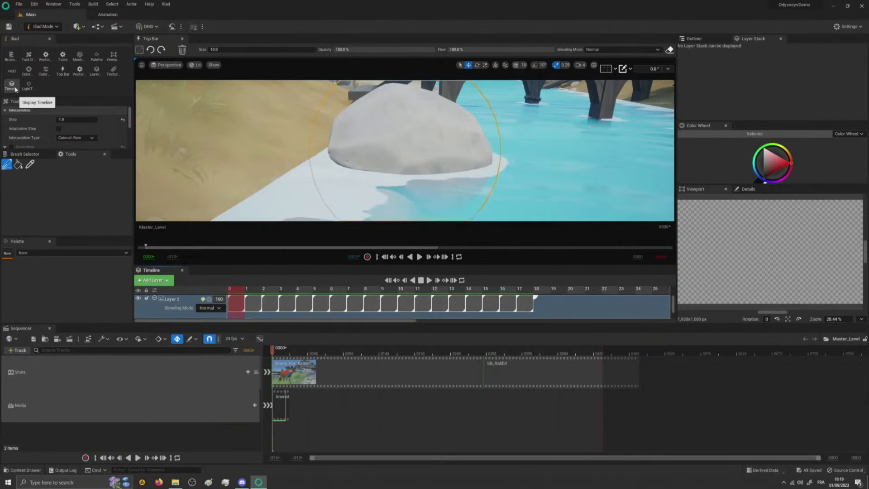
drag(48, 324, 48, 395)
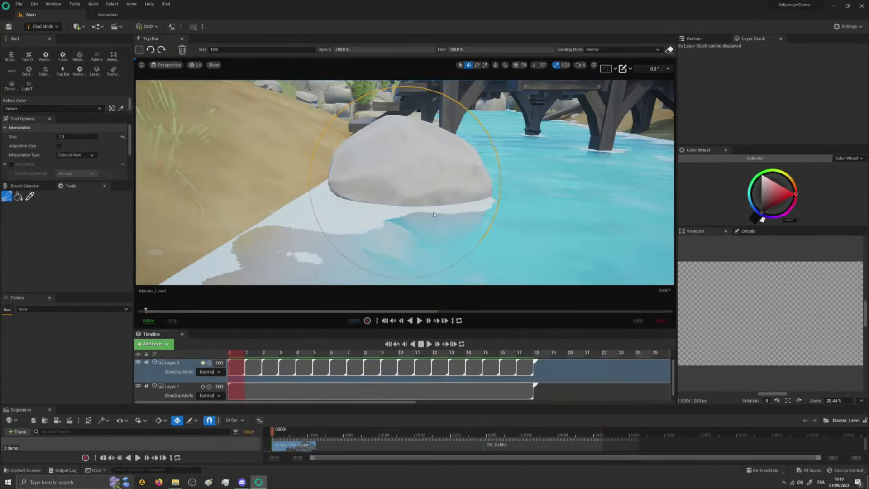
- Paint a small black bug near the top of the rock on Layer 2's frames 0, 1 and 2, a little lower each time
alt+drag(437, 168, 364, 147)
scroll(437, 167, up, 4)
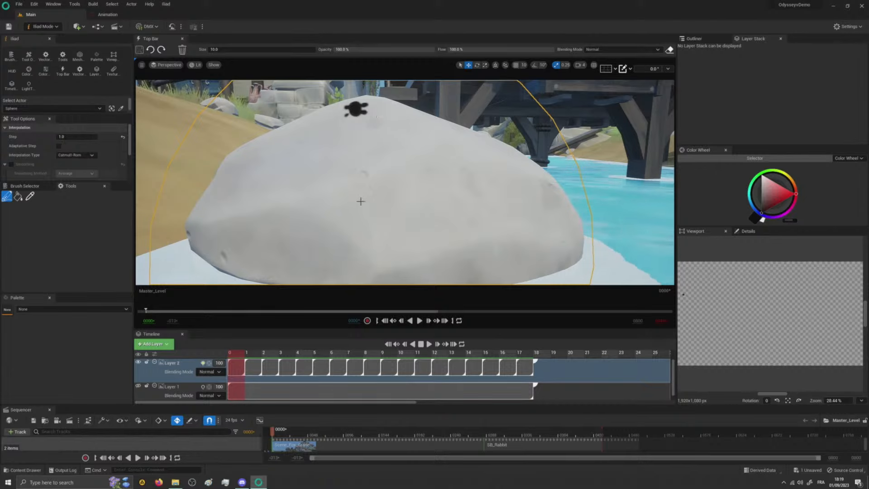
drag(279, 434, 276, 432)
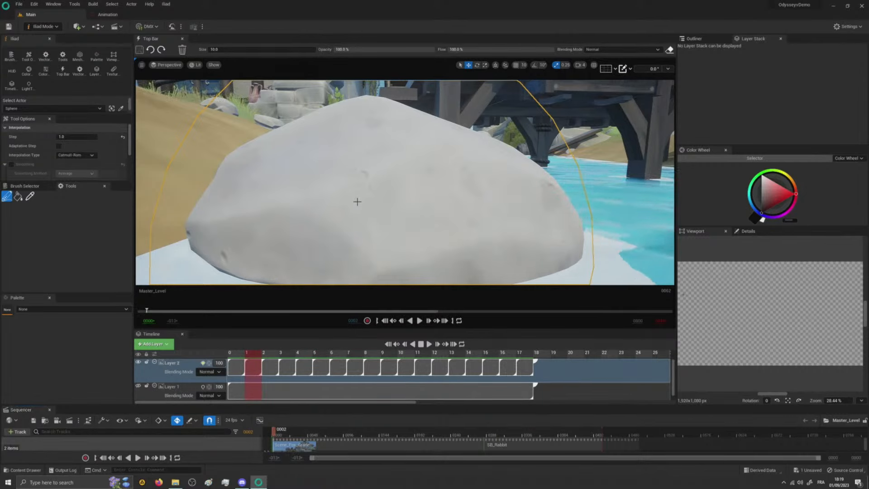
key(Right)
key(Left)
key(Left)
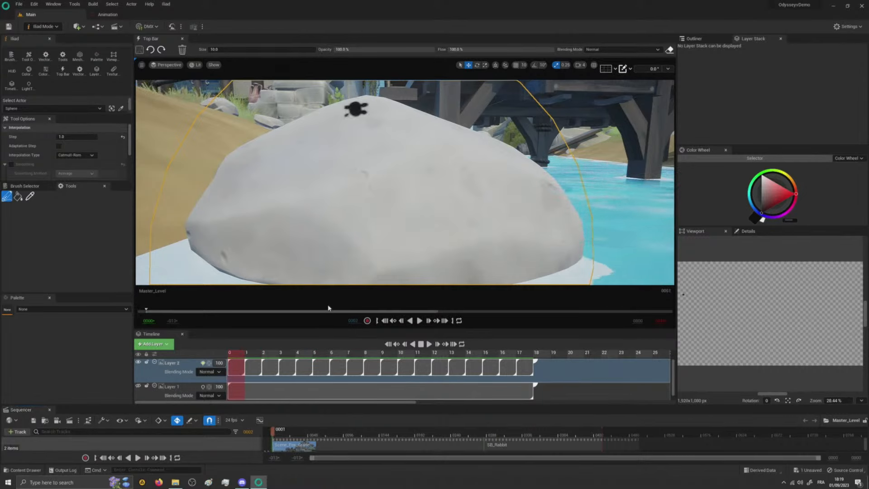
key(Right)
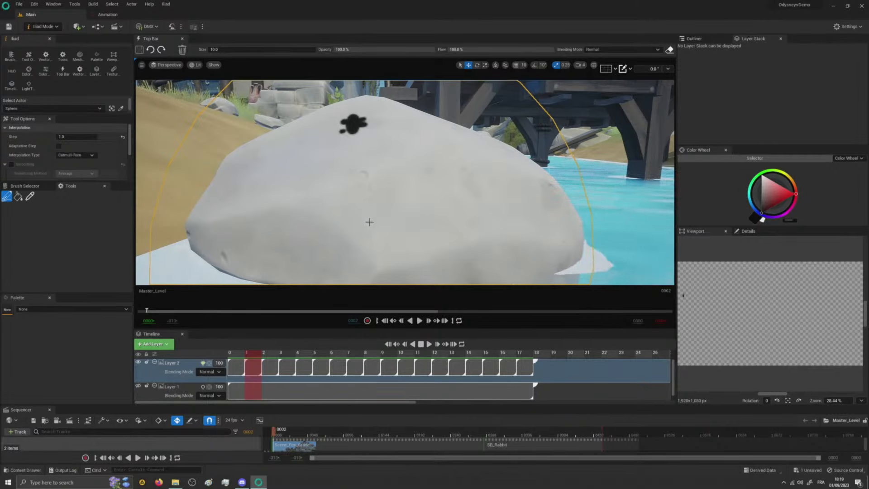
key(Right)
drag(344, 149, 349, 157)
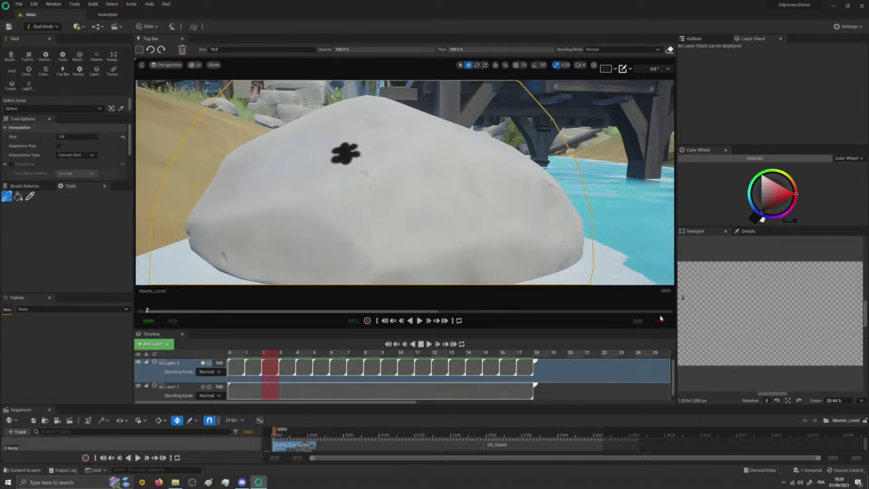
- Float the texture Viewport over the scene to view the painted texture, and dock it back beside Details
drag(701, 233, 221, 130)
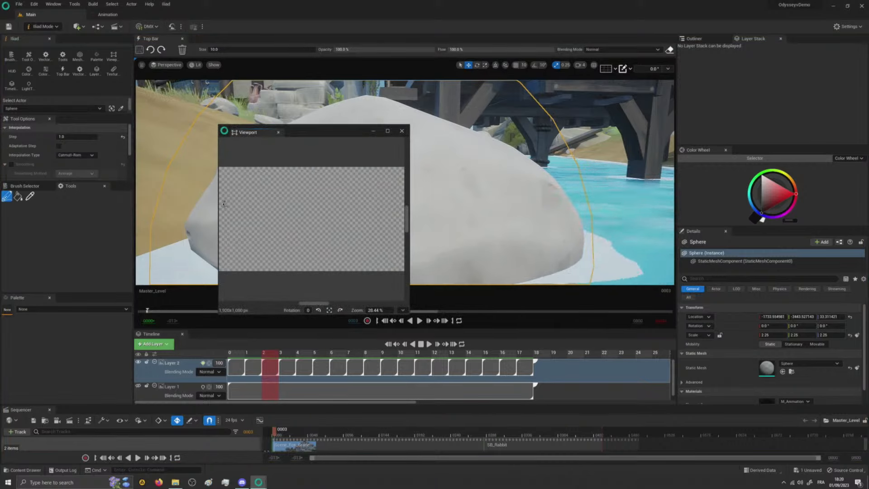
drag(267, 133, 748, 235)
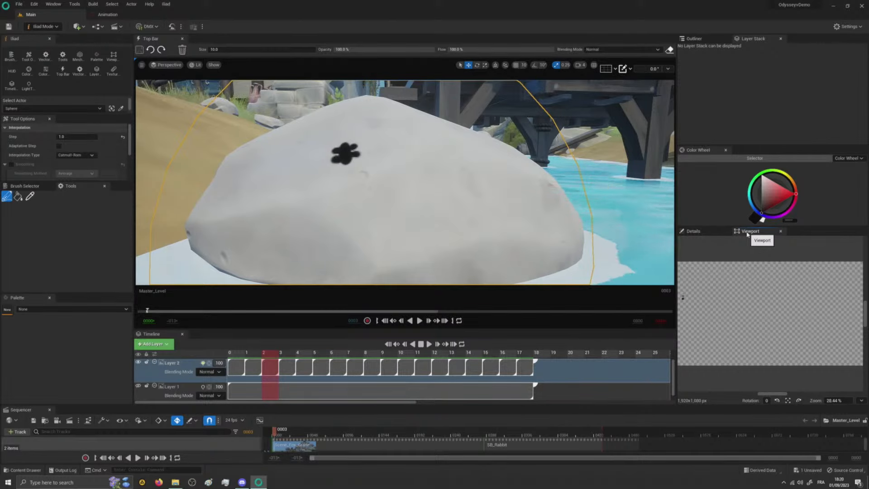
- Paint the bug on Layer 2's frames 3 to 6, crawling down the rock and across to its lower right side
click(270, 355)
click(345, 156)
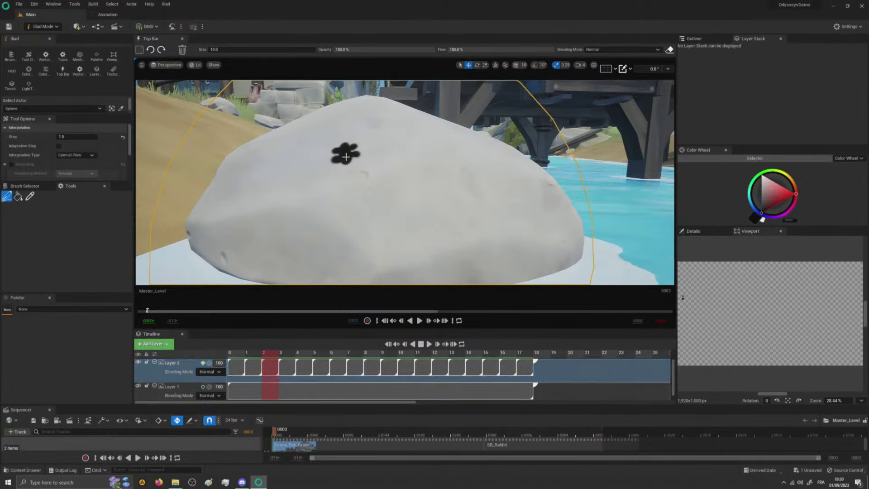
key(Right)
mouse_move(351, 178)
mouse_down()
mouse_move(349, 185)
mouse_move(365, 184)
mouse_move(333, 183)
mouse_move(338, 197)
mouse_up()
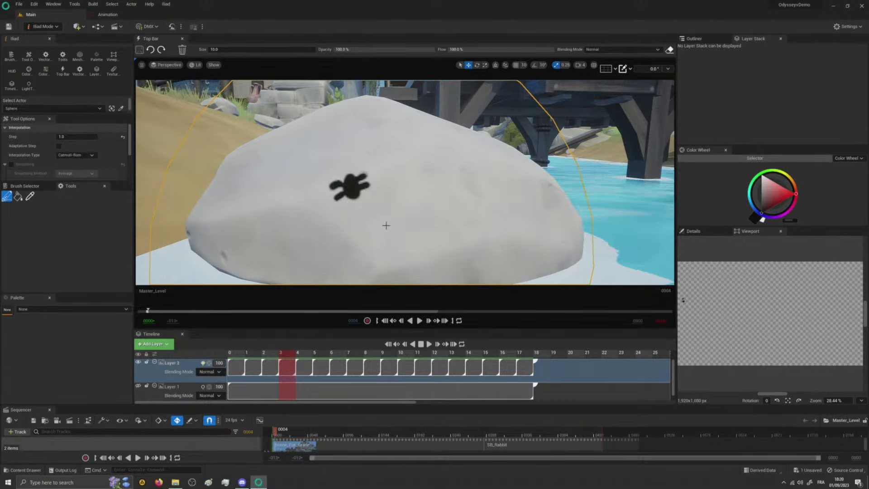
key(Right)
mouse_move(378, 235)
mouse_down()
mouse_move(385, 252)
mouse_move(390, 229)
mouse_move(400, 237)
mouse_up()
mouse_move(374, 244)
mouse_down()
mouse_move(363, 242)
mouse_move(367, 261)
mouse_up()
key(Right)
mouse_move(441, 251)
mouse_down()
mouse_move(459, 263)
mouse_move(442, 246)
mouse_move(455, 245)
mouse_move(436, 274)
mouse_up()
drag(447, 267, 449, 276)
key(Right)
mouse_move(526, 247)
mouse_down()
mouse_move(517, 250)
mouse_move(525, 251)
mouse_up()
mouse_move(511, 249)
mouse_down()
mouse_move(504, 243)
mouse_move(525, 233)
mouse_move(537, 262)
mouse_up()
drag(527, 265, 524, 274)
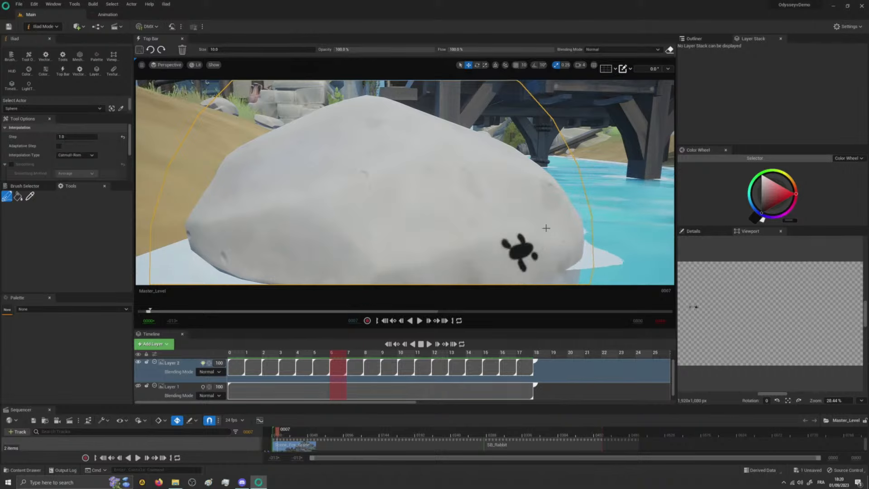
- Paint the bug on Layer 2's frames 7, 8 and 9, climbing the rock's right side toward the top
key(Right)
drag(555, 199, 553, 209)
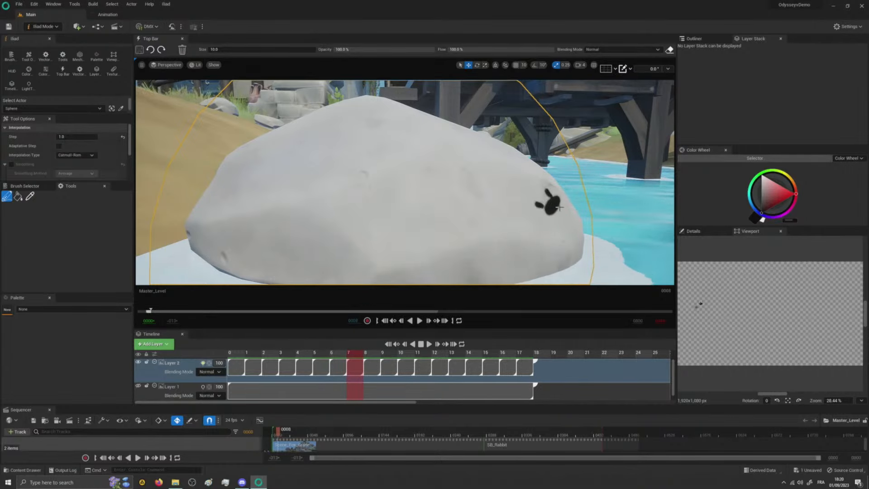
key(Right)
drag(525, 166, 512, 177)
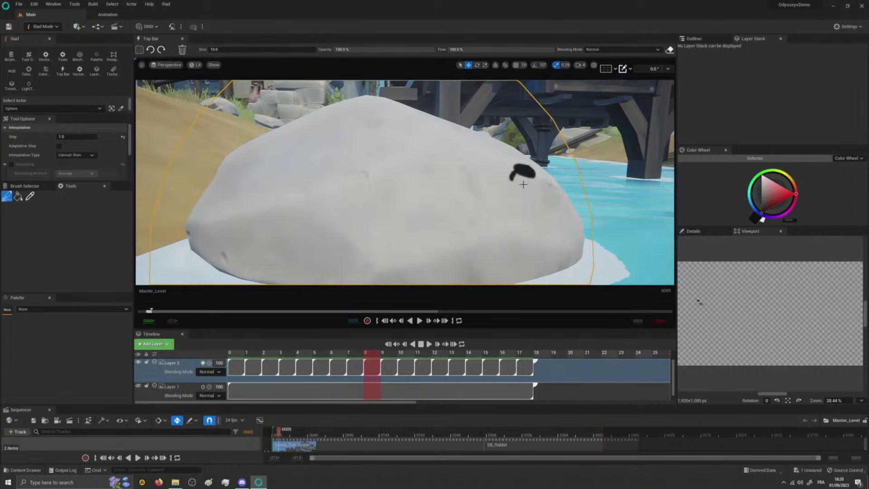
key(Right)
drag(477, 148, 464, 159)
drag(473, 153, 468, 137)
mouse_move(476, 143)
mouse_down()
mouse_move(478, 137)
mouse_move(483, 150)
mouse_up()
- Paint the bug on Layer 2's frames 10 and 11, moving left along the slope to the rock's peak
key(Right)
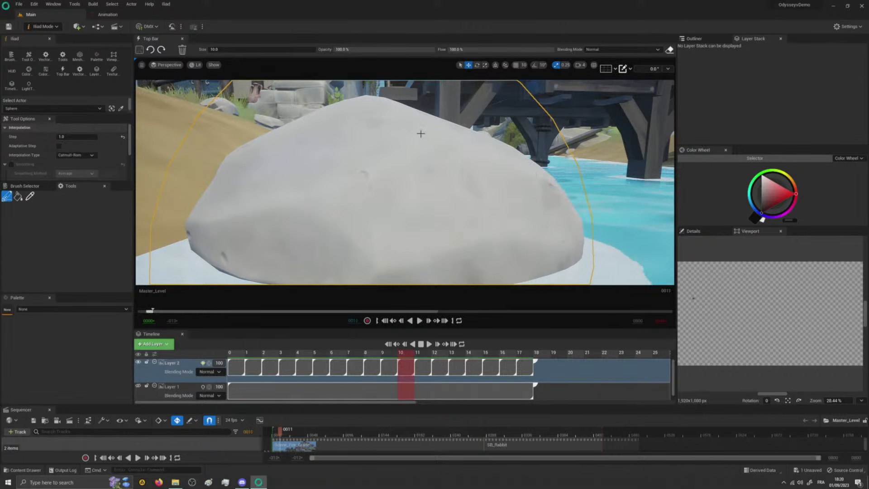
mouse_move(423, 134)
mouse_down()
mouse_move(413, 143)
mouse_move(413, 123)
mouse_move(426, 124)
mouse_move(417, 145)
mouse_up()
key(Right)
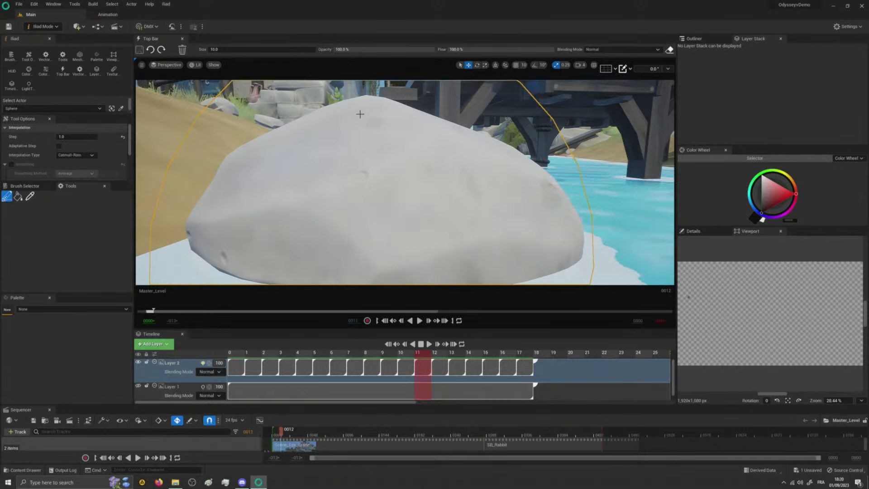
mouse_move(360, 115)
mouse_down()
mouse_move(343, 109)
mouse_move(361, 105)
mouse_up()
drag(354, 122, 365, 123)
- Paint the bug on Layer 2's frames 12 to 15, crawling down the rock's left slope
key(Right)
mouse_move(302, 128)
mouse_down()
mouse_move(311, 125)
mouse_move(302, 118)
mouse_move(318, 129)
mouse_move(268, 143)
mouse_move(277, 146)
mouse_move(253, 144)
mouse_move(244, 160)
mouse_move(265, 159)
mouse_move(243, 158)
mouse_move(233, 184)
mouse_move(240, 192)
mouse_move(249, 185)
mouse_move(217, 192)
mouse_up()
key(Right)
key(Right)
key(Right)
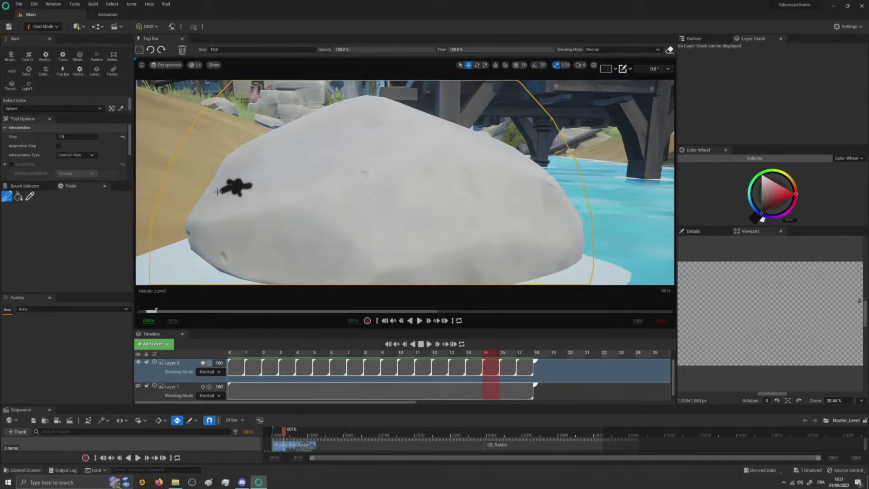
- Paint the bug on Layer 2's frames 16 and 17, descending to the rock's lower left, and play back the sequence
key(Right)
mouse_move(219, 210)
mouse_down()
mouse_move(213, 224)
mouse_move(232, 210)
mouse_move(230, 225)
mouse_up()
drag(217, 214, 209, 217)
key(Right)
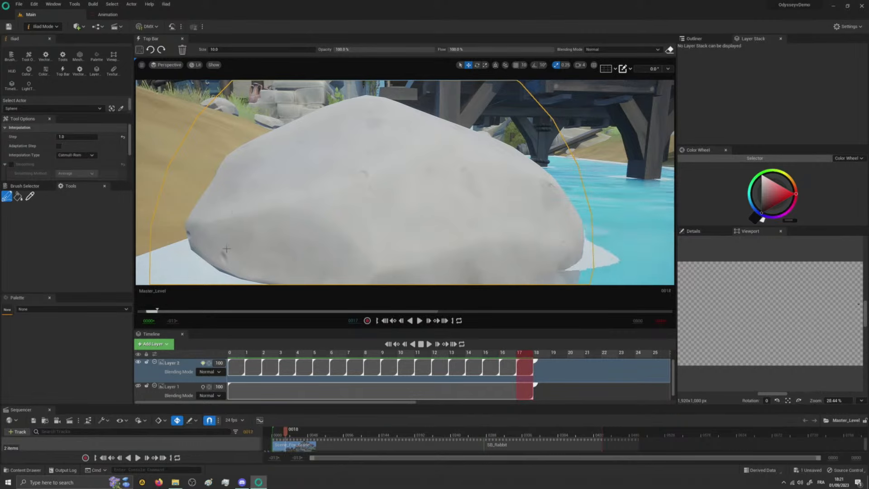
mouse_move(225, 248)
mouse_down()
mouse_move(238, 253)
mouse_move(214, 247)
mouse_up()
drag(222, 256, 219, 266)
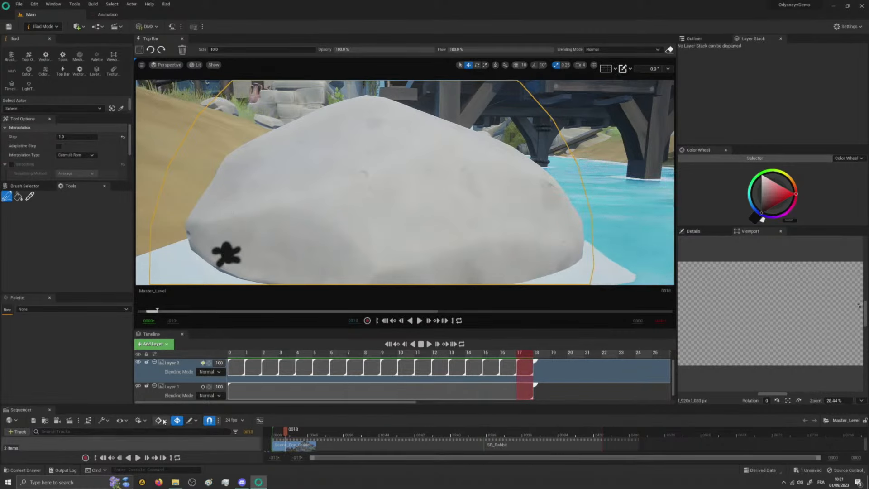
click(138, 457)
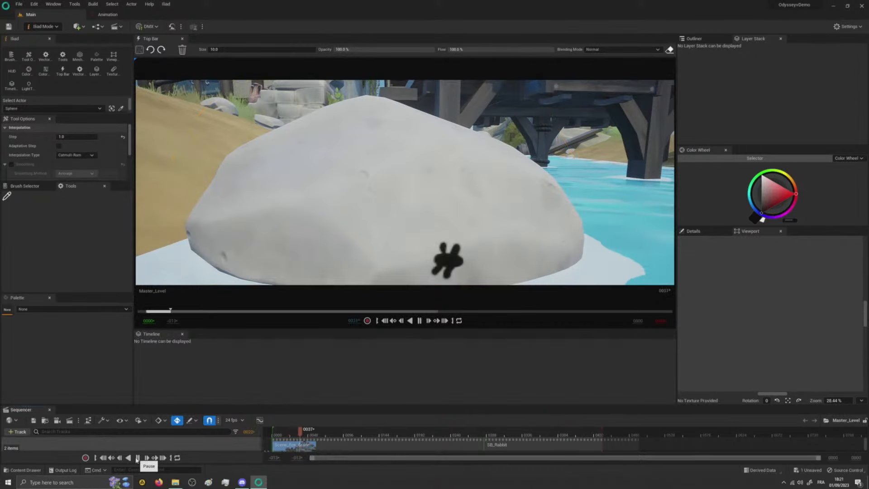
click(419, 320)
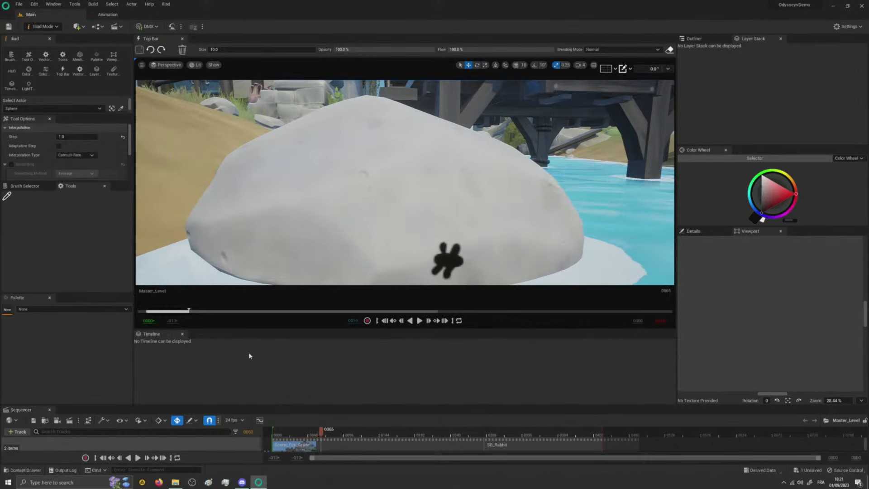
- Switch to Selection Mode and extend the Animation media clip in the Sequencer to the start of the SB_Rabbit shot
click(43, 26)
click(50, 38)
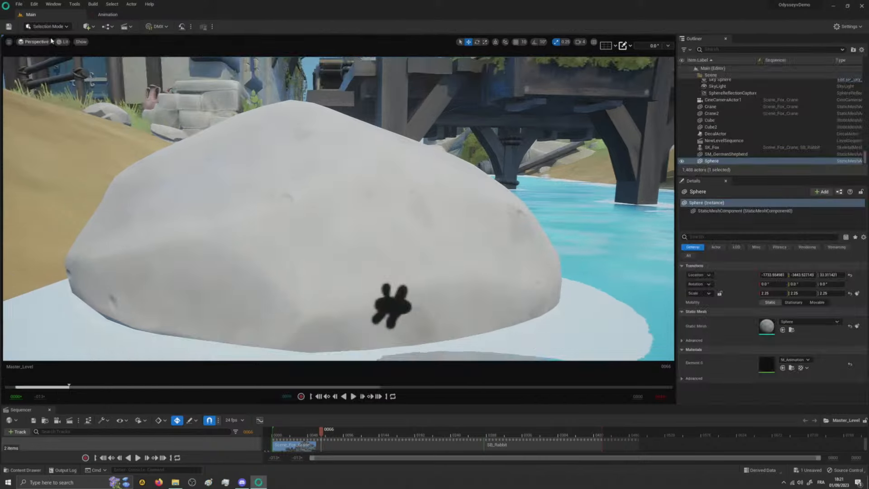
drag(33, 405, 50, 239)
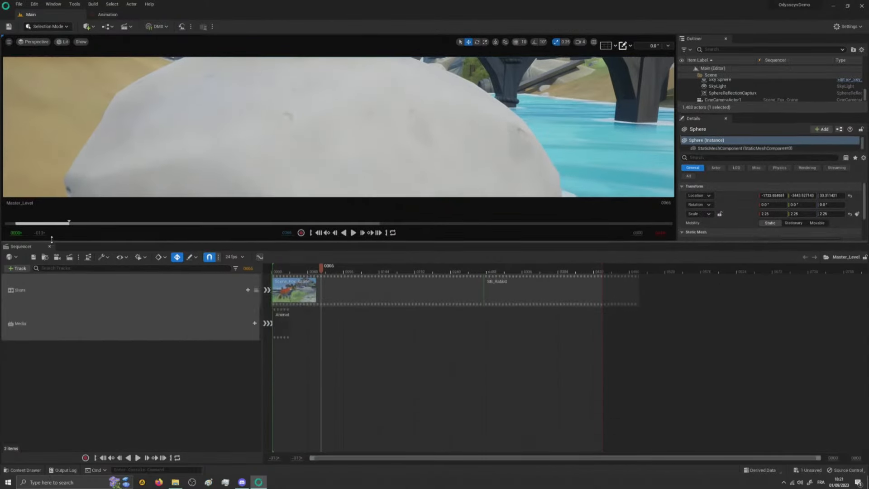
drag(289, 321, 483, 322)
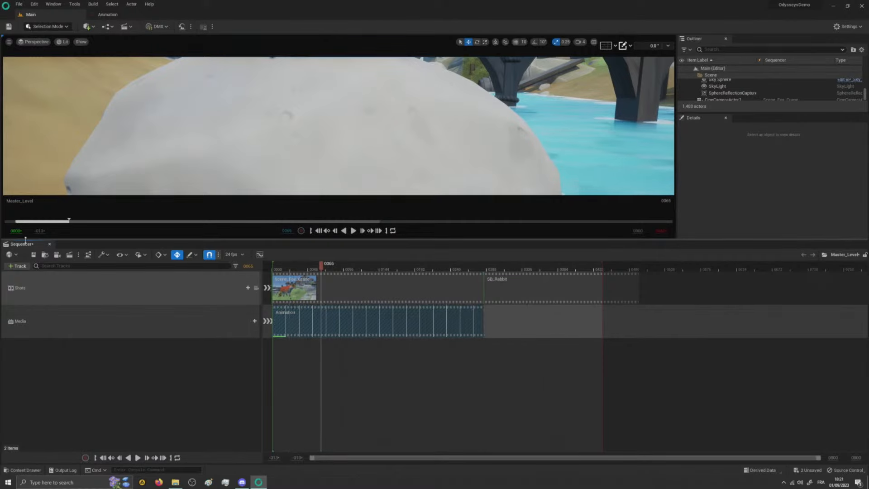
drag(27, 240, 123, 458)
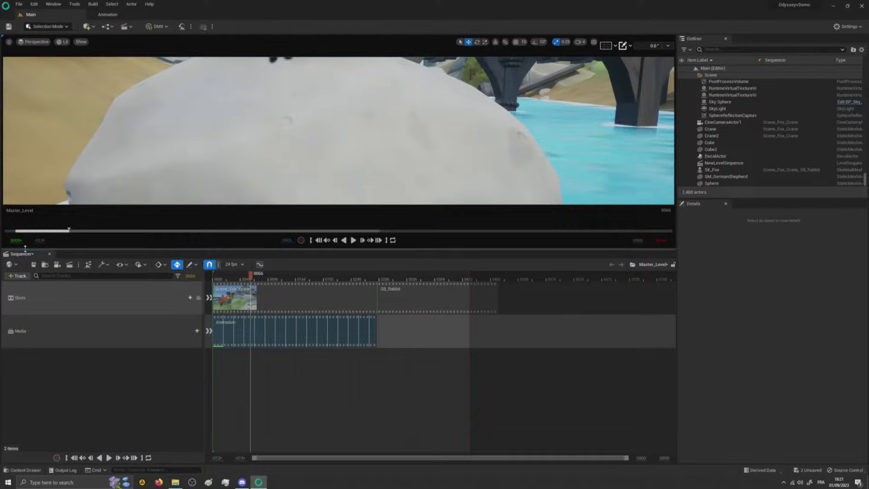
drag(29, 249, 28, 420)
- Play the extended bug animation on the rock, pause it and survey the village and castle scene
click(353, 412)
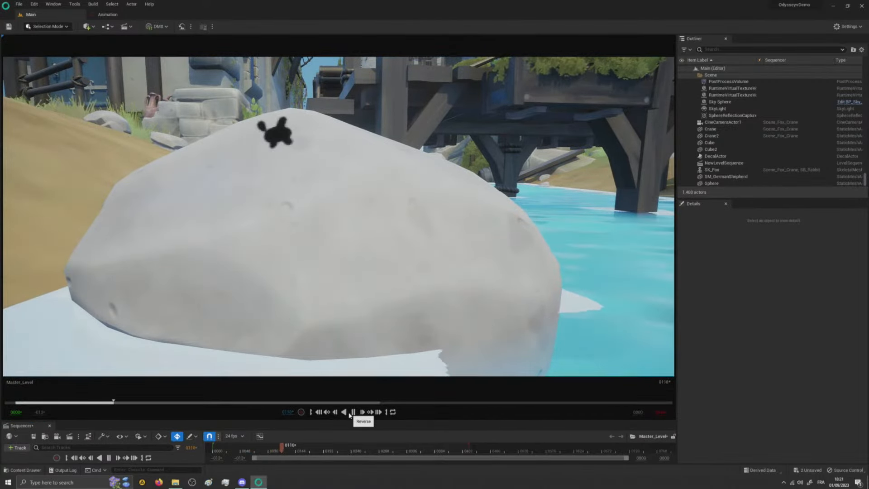
click(355, 412)
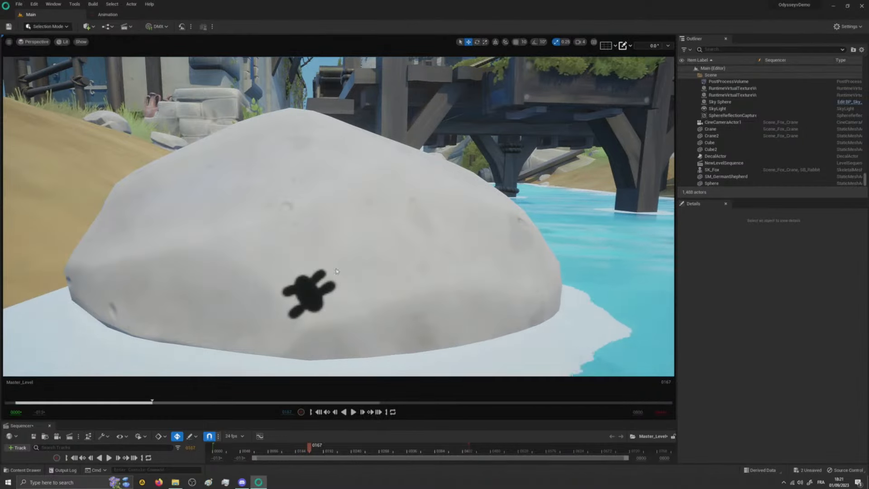
right_drag(343, 218, 449, 159)
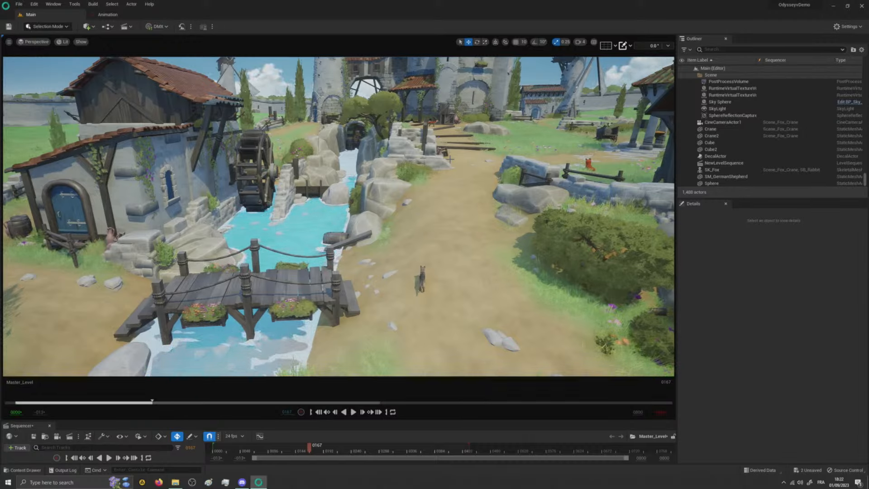
right_drag(355, 217, 372, 186)
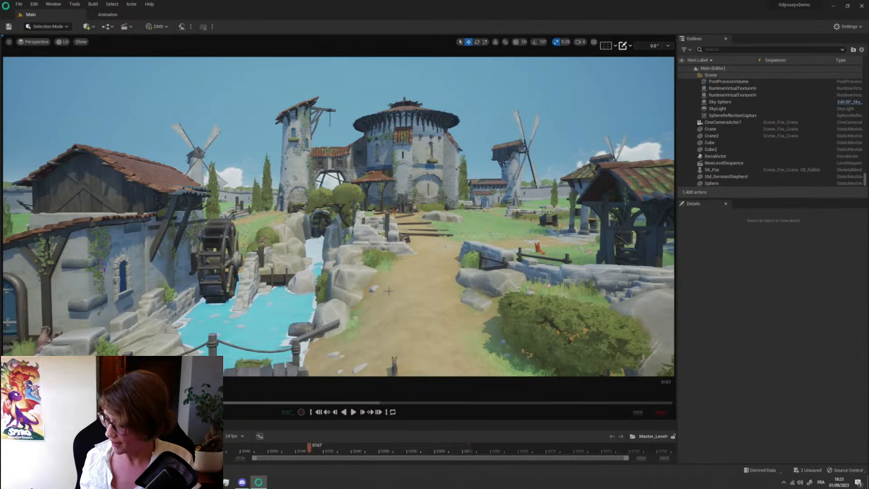
right_drag(404, 294, 325, 281)
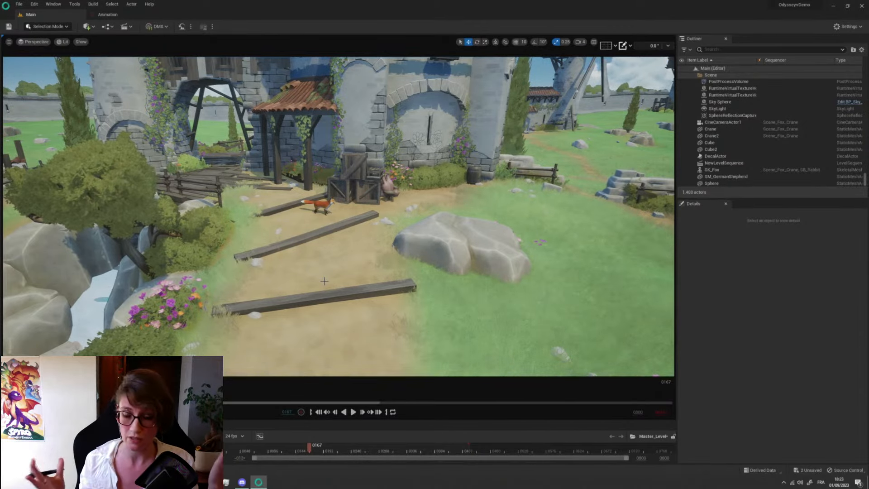
- Create a transparent 1024 x 1024 BGRA 8 texture asset named T_Drawing in the Praxinos content folder
key(ctrl+space)
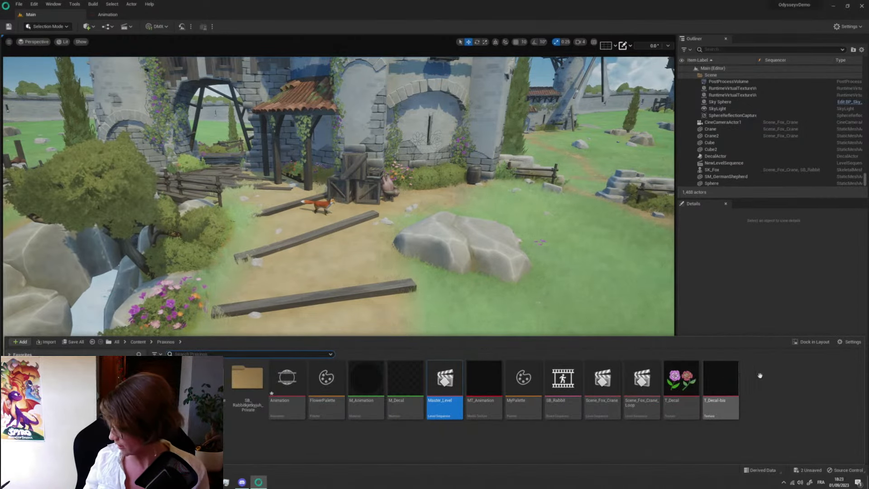
click(584, 425)
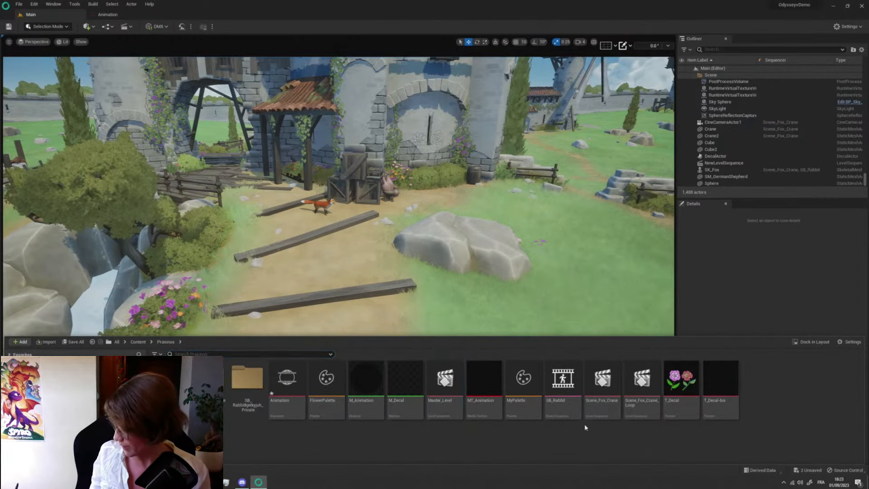
right_click(507, 439)
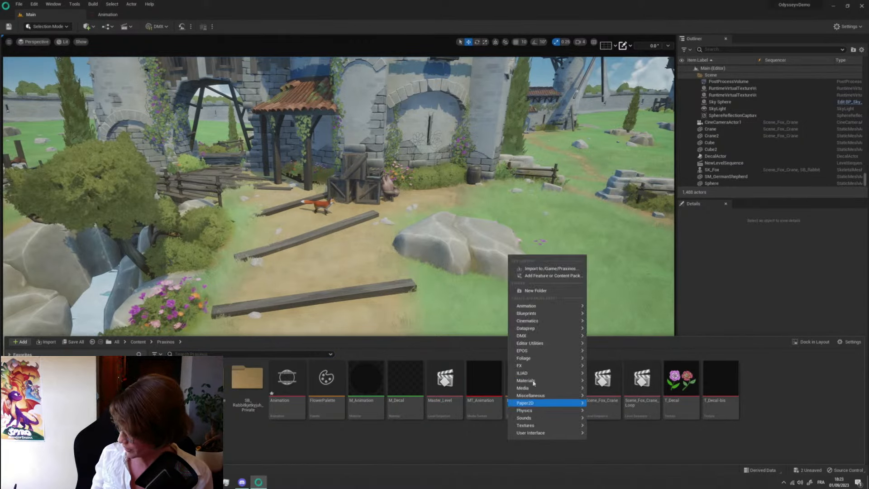
mouse_move(525, 373)
click(615, 436)
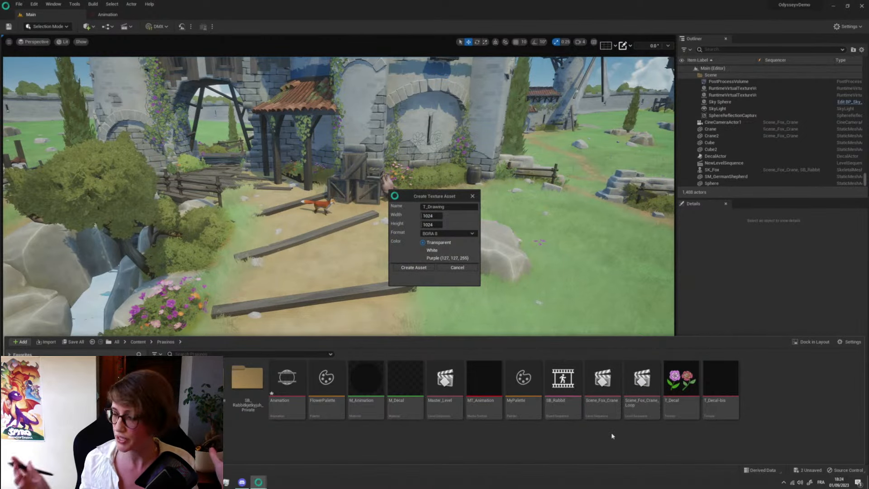
click(413, 268)
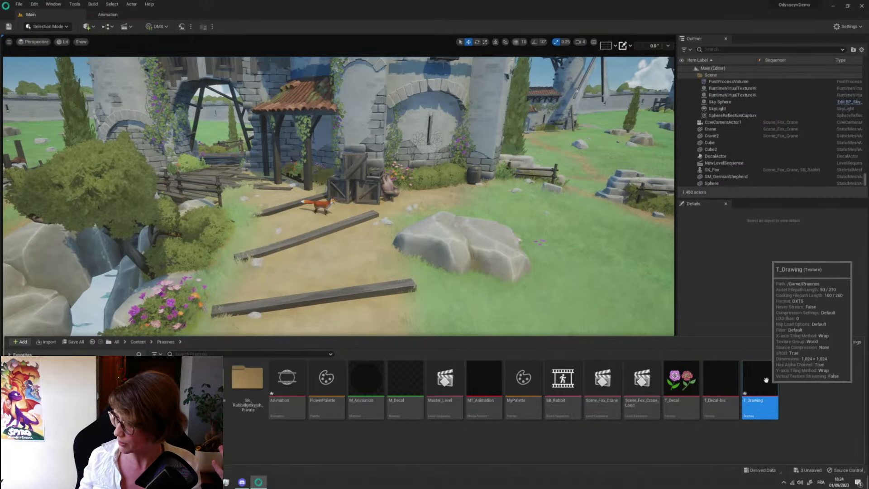
- Open T_Drawing in the texture editor and examine the flower line drawings on the castle wall in the main level
double_click(772, 383)
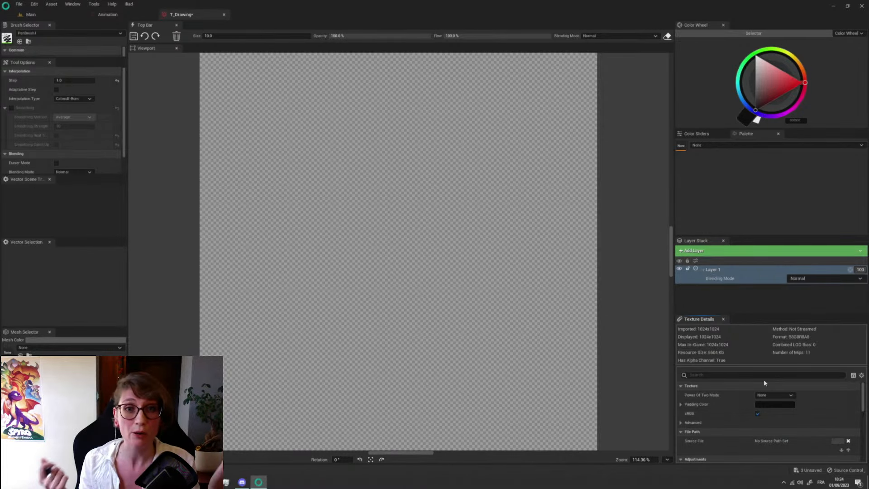
click(55, 15)
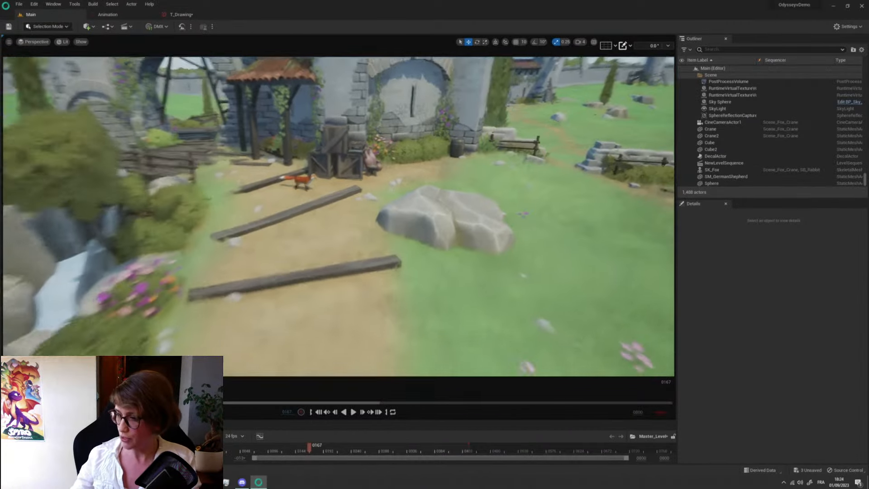
mouse_move(338, 217)
right_down()
mouse_move(370, 163)
mouse_move(320, 188)
right_up()
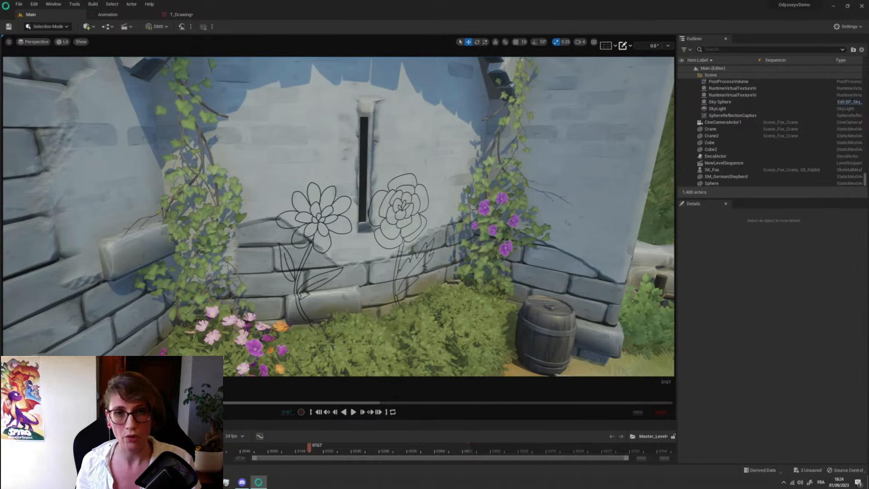
click(182, 15)
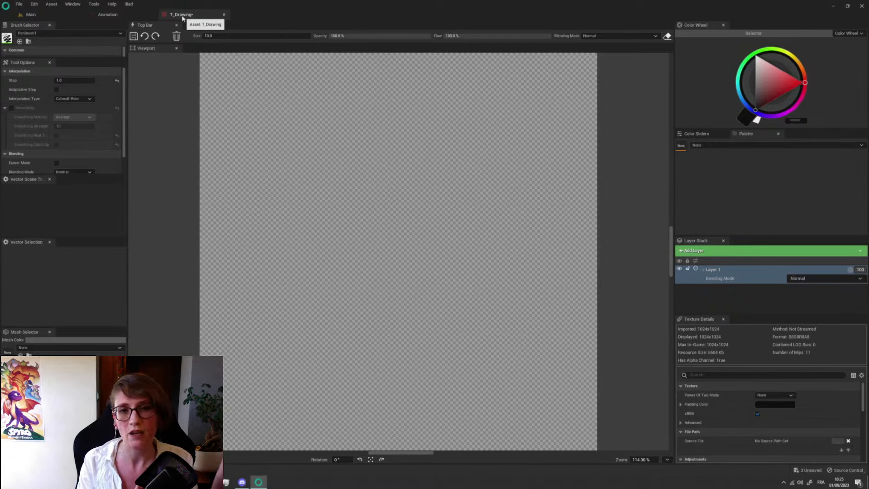
- Bring up the Animation asset and select the OB_Painting_Tools-14 brush
click(131, 18)
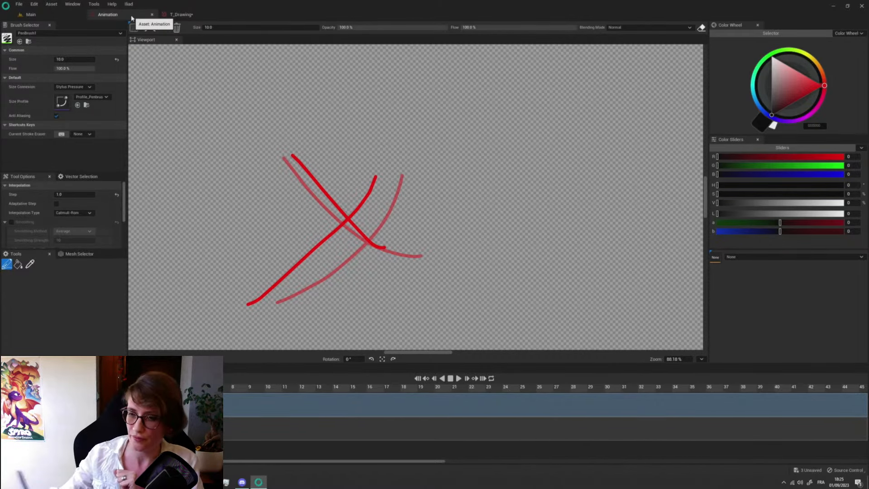
click(115, 33)
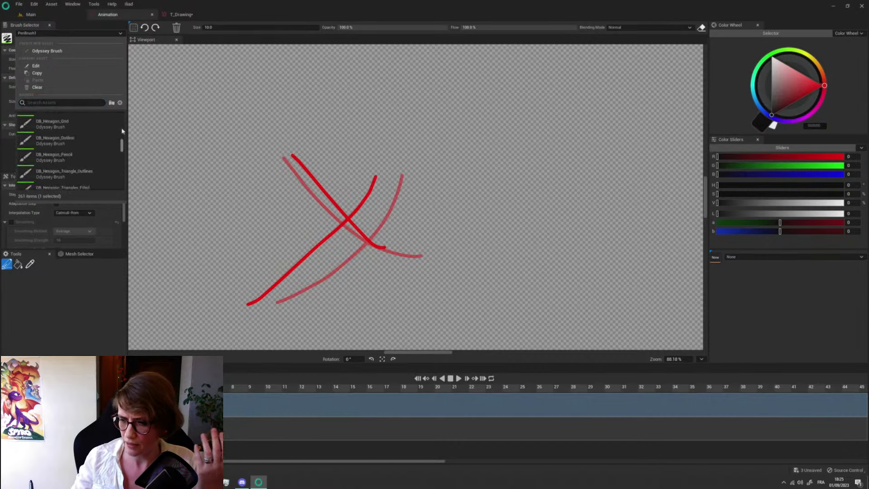
mouse_move(122, 116)
mouse_down()
mouse_move(122, 176)
mouse_move(121, 163)
mouse_up()
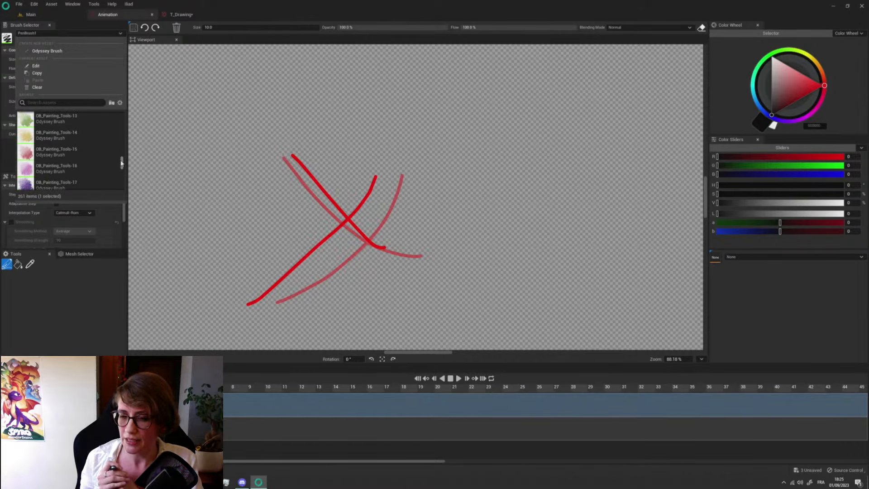
click(54, 135)
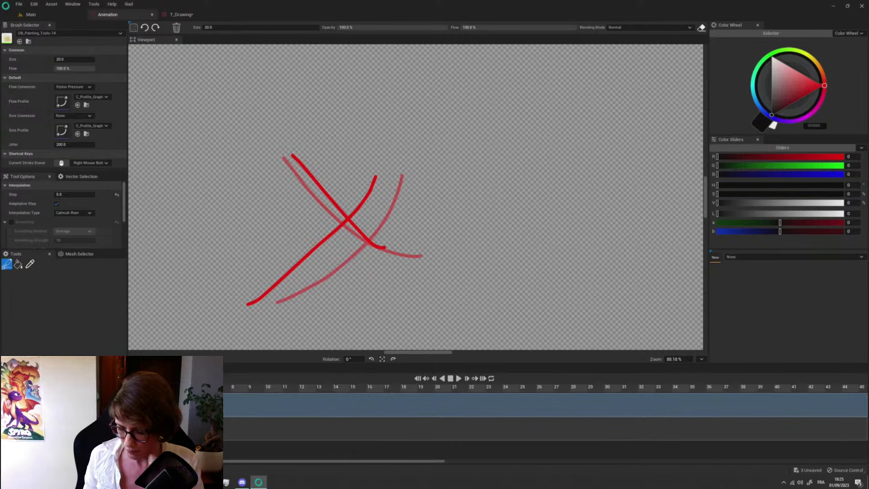
- Clear the red strokes from the Animation canvas and bucket-fill it with white (FFFFFF)
key(Delete)
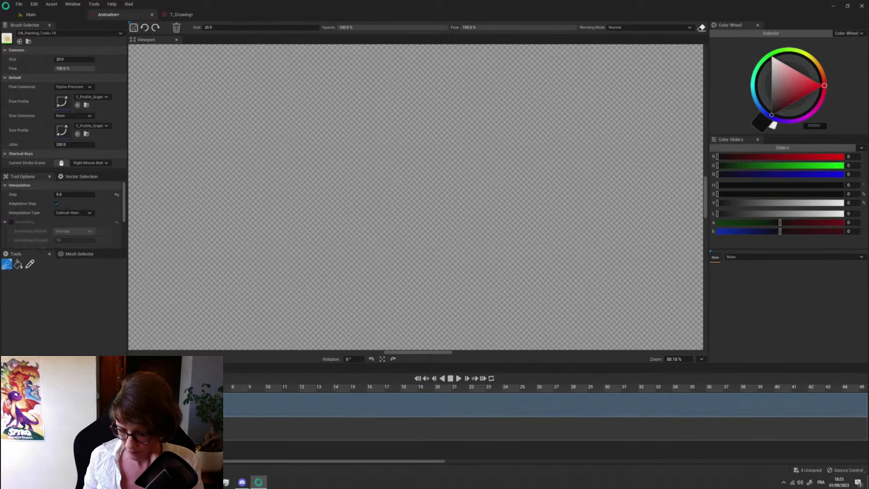
drag(775, 63, 712, 9)
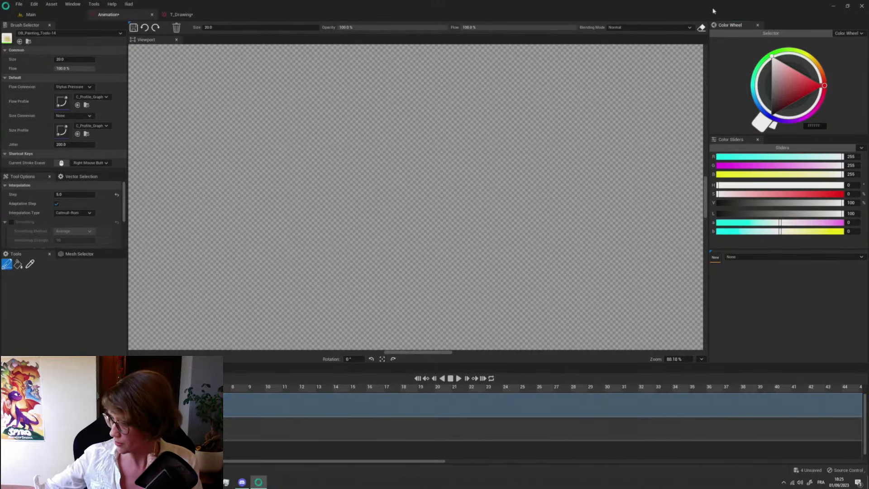
click(18, 265)
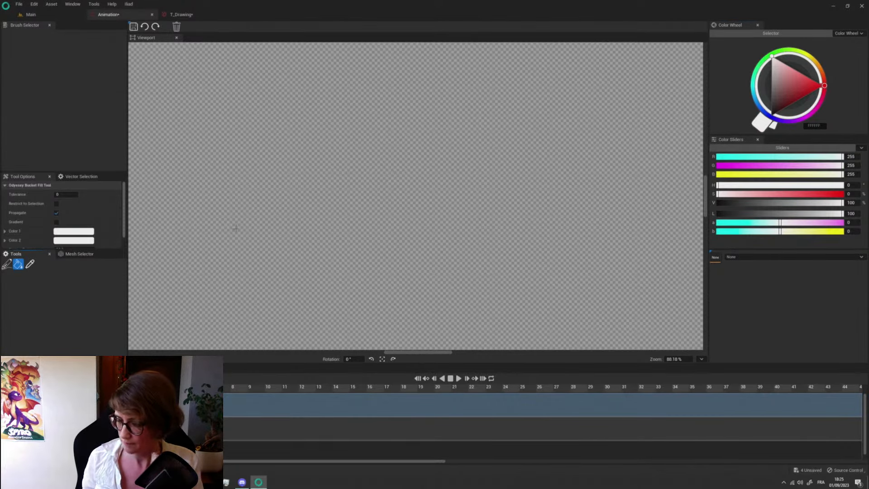
click(168, 311)
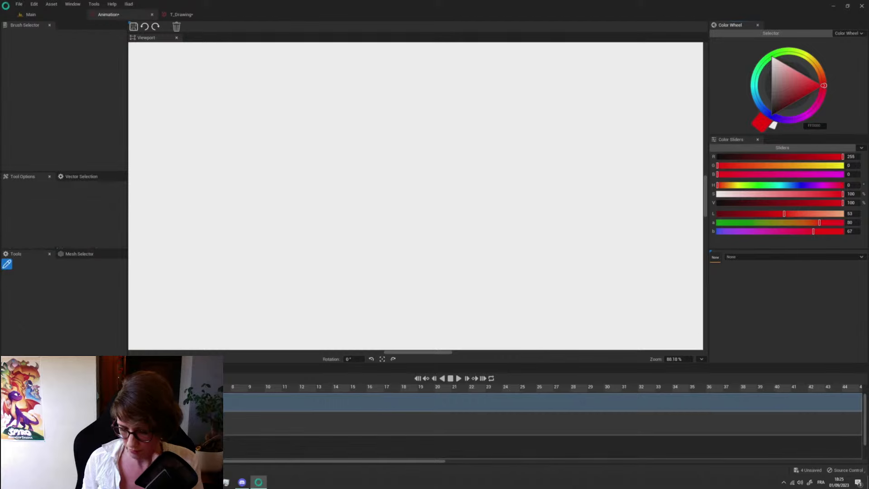
click(68, 423)
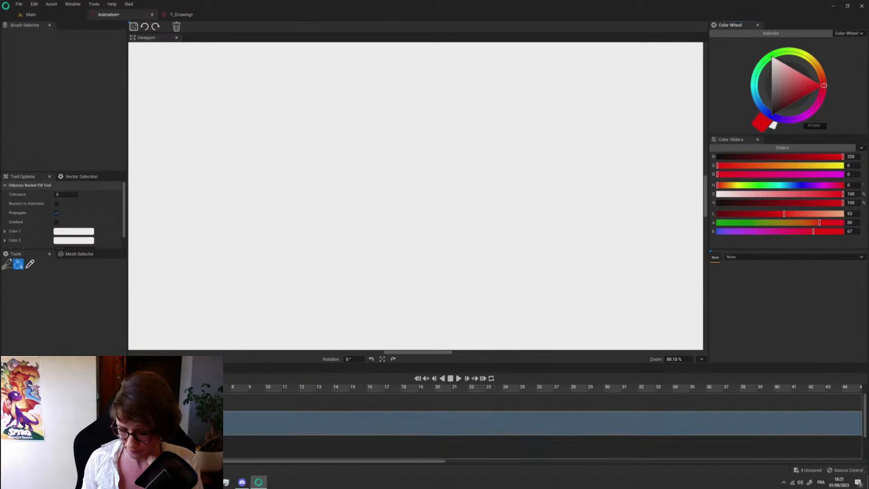
click(68, 423)
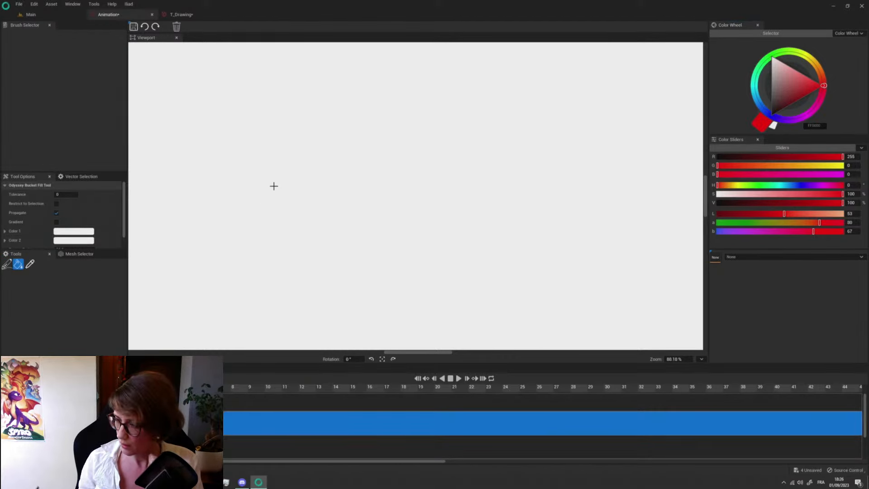
click(230, 224)
click(68, 405)
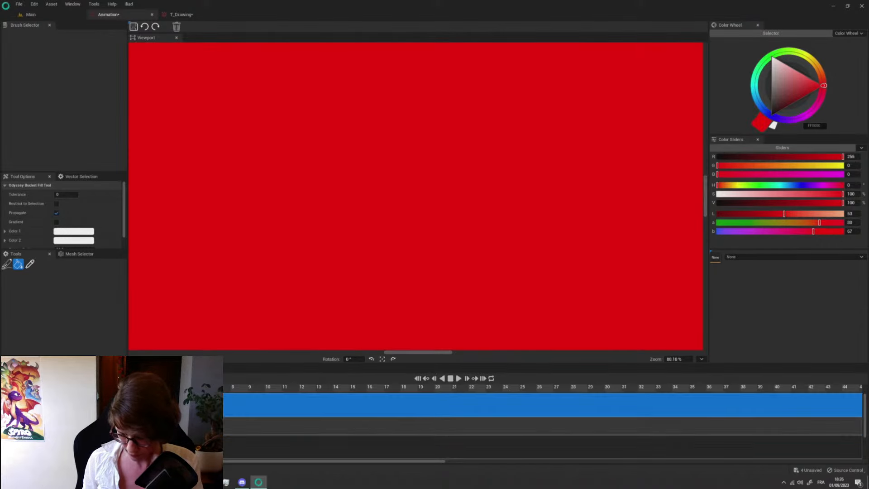
click(8, 263)
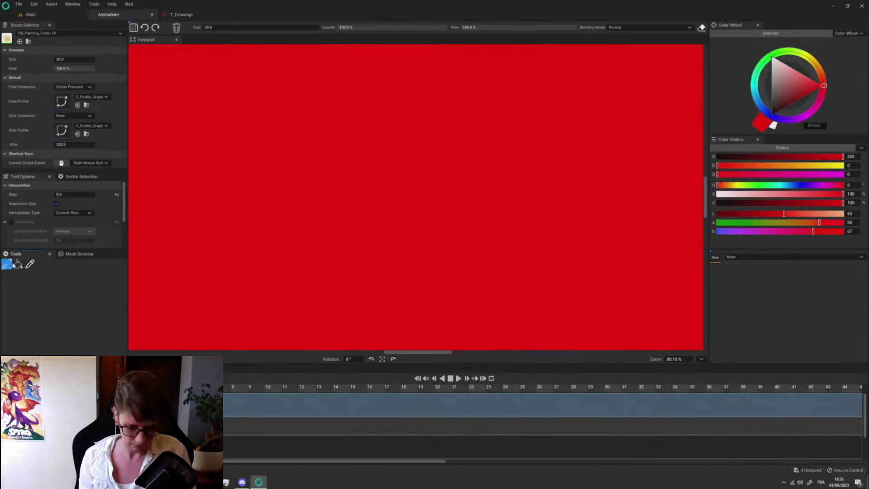
key(ctrl+z)
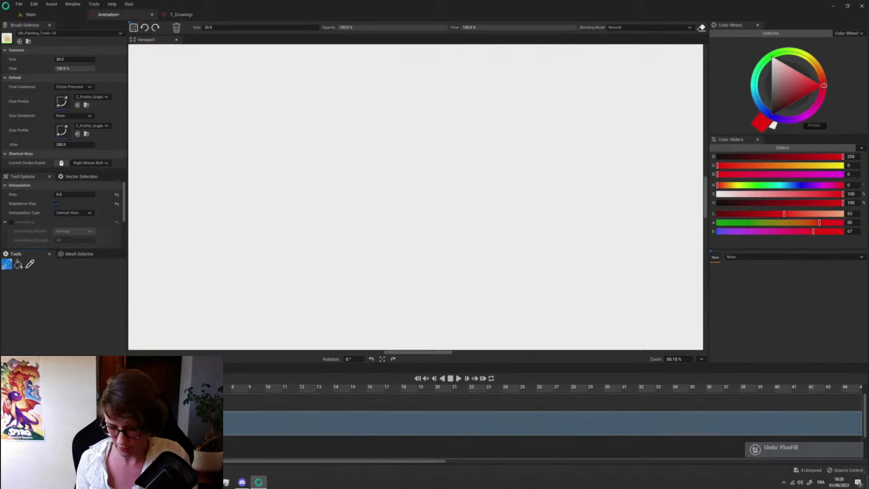
- Paint red test strokes on the white Animation canvas with the OB_Painting_Tools-14 brush and with OB_Painting_Tools-12
mouse_move(233, 200)
mouse_down()
mouse_move(273, 218)
mouse_move(353, 200)
mouse_move(254, 249)
mouse_move(222, 240)
mouse_move(241, 226)
mouse_up()
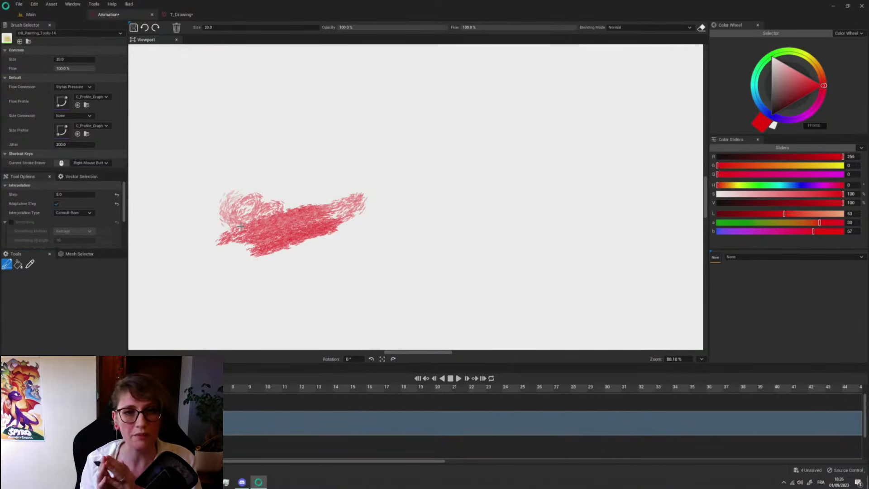
click(120, 33)
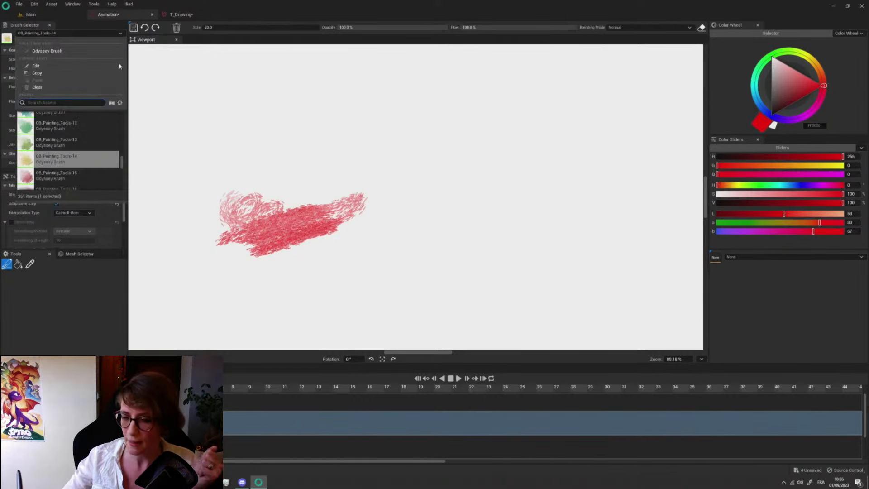
click(81, 126)
mouse_move(240, 113)
mouse_down()
mouse_move(213, 144)
mouse_move(225, 117)
mouse_move(172, 168)
mouse_move(166, 235)
mouse_up()
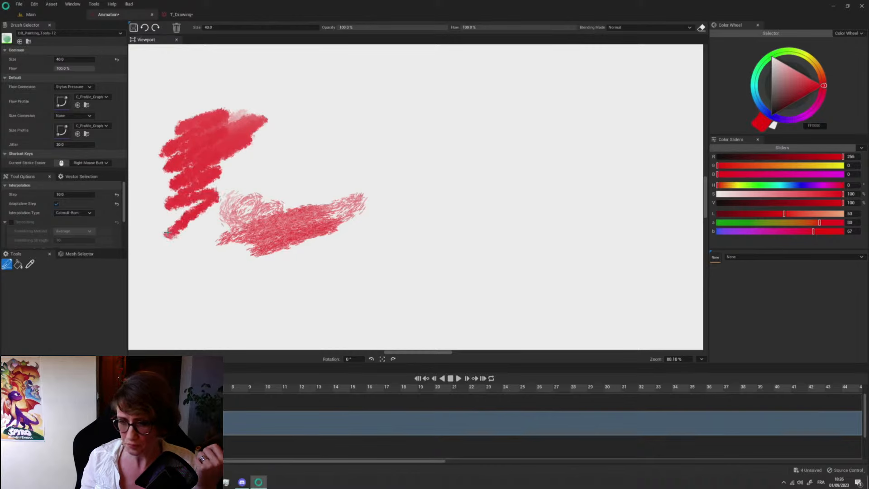
click(120, 34)
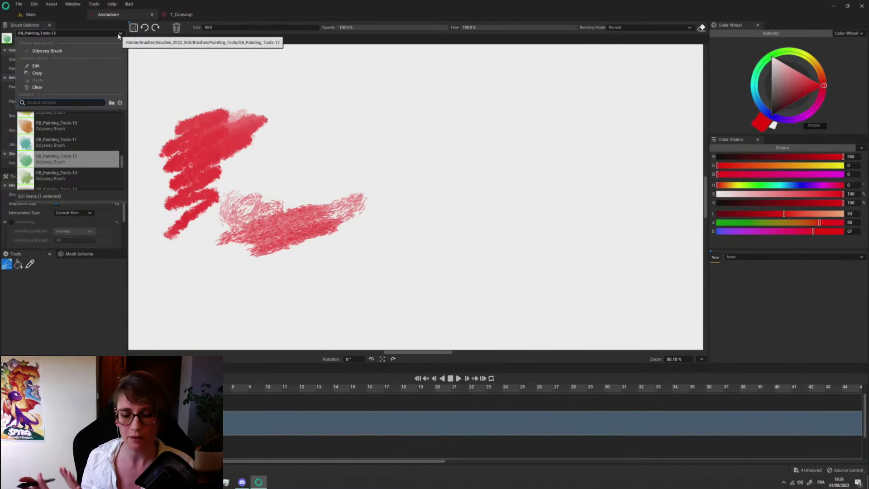
click(220, 239)
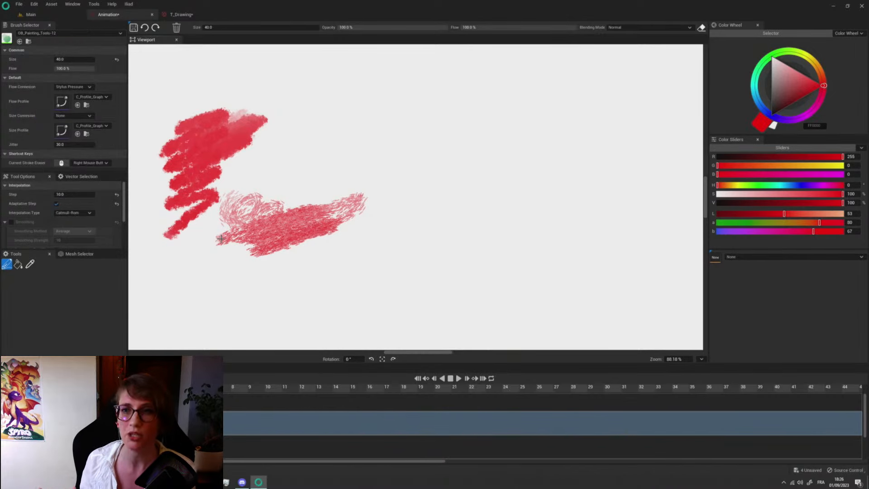
- Bring up T_Drawing and bucket-fill its Layer 1 with white
click(185, 15)
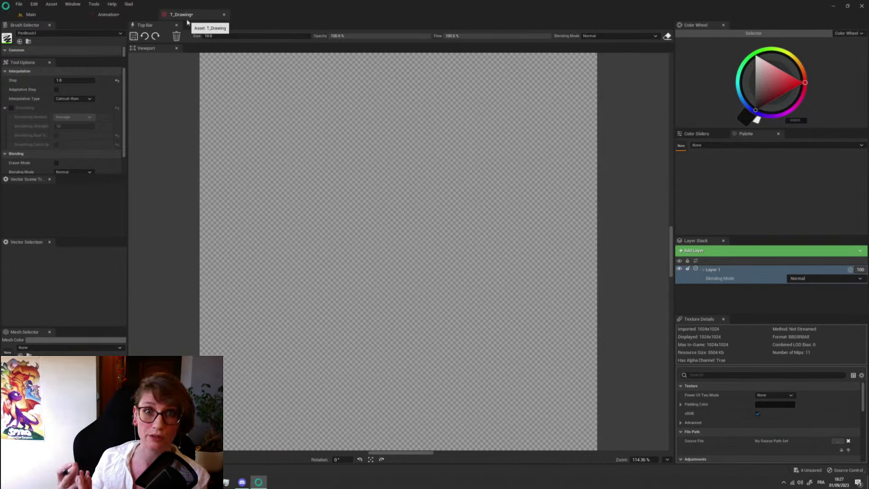
click(117, 33)
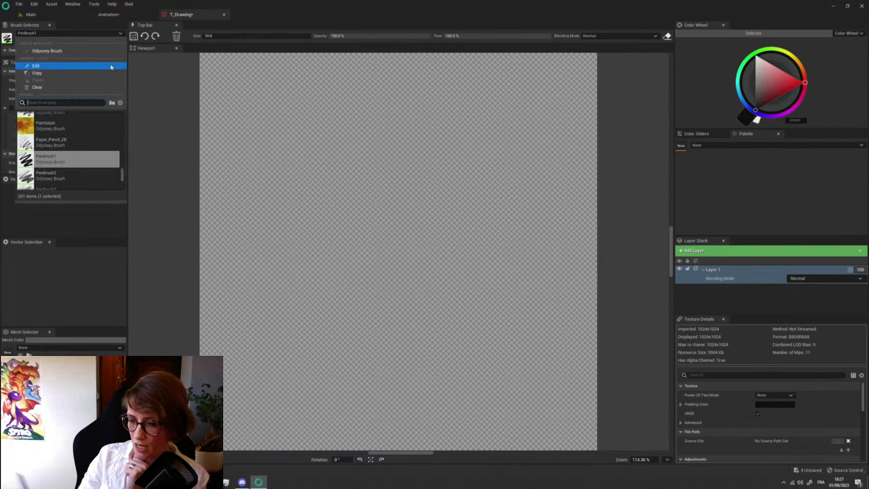
drag(767, 80, 735, 42)
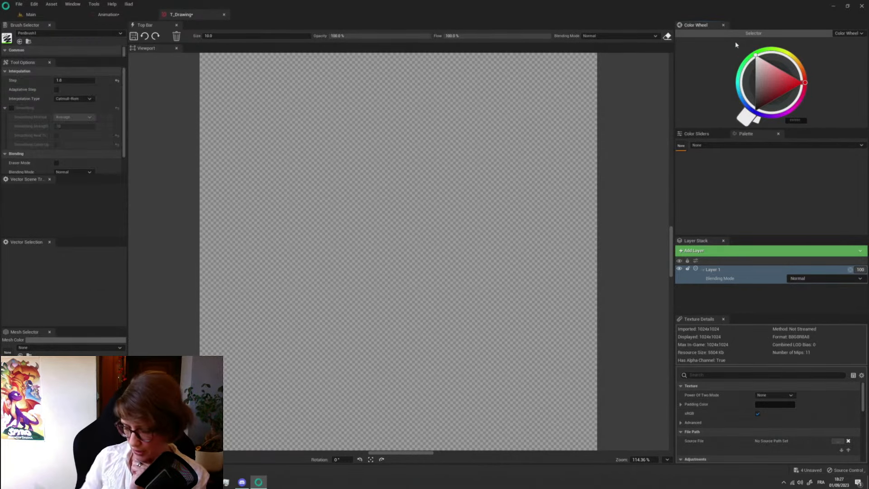
key(g)
click(365, 244)
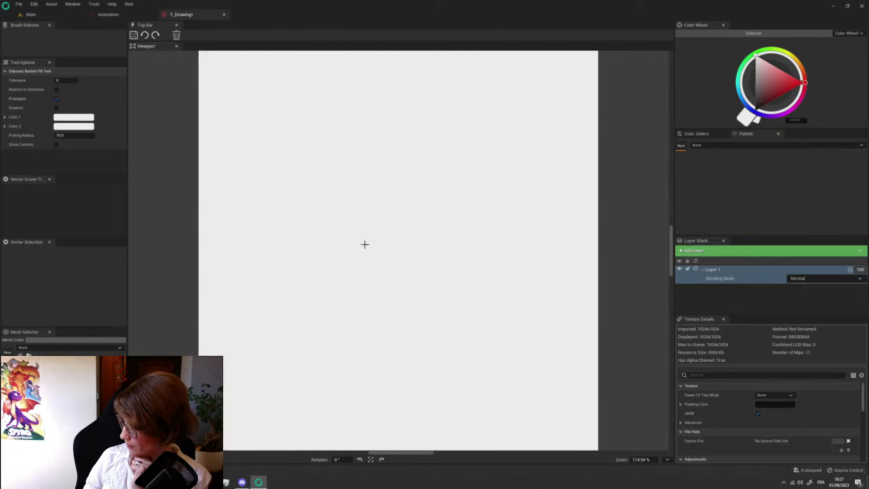
- Add a raster image layer to T_Drawing and draw a black looping line on it with PenBrush1, viewing the canvas at 100%
click(697, 250)
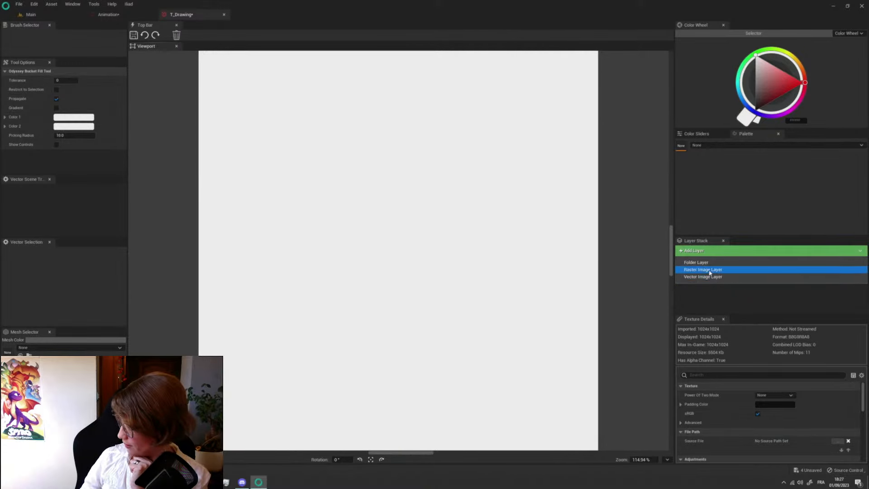
click(711, 270)
key(b)
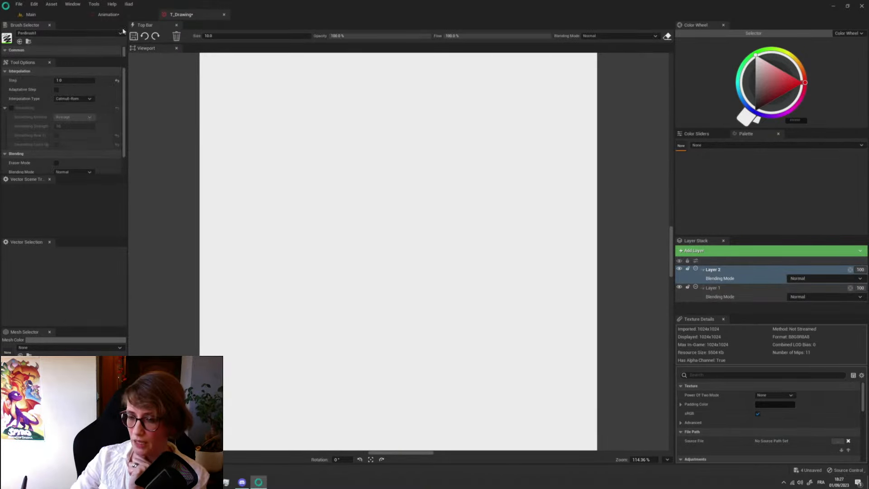
click(668, 459)
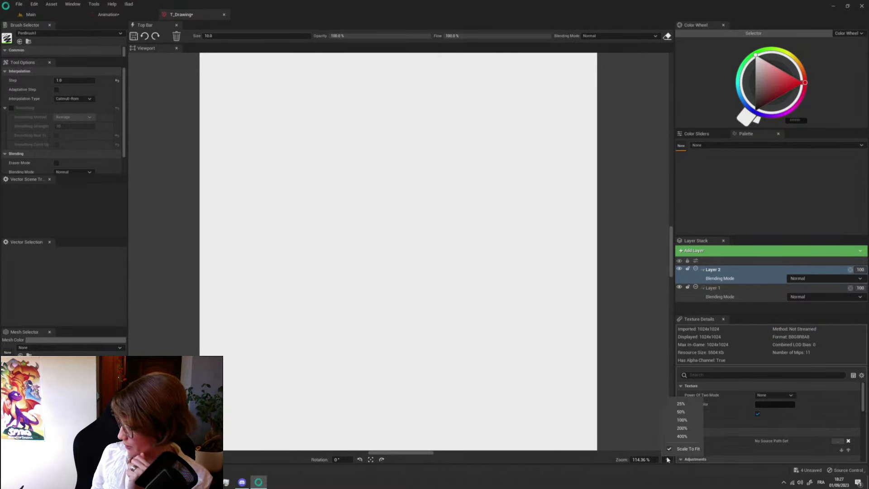
click(682, 421)
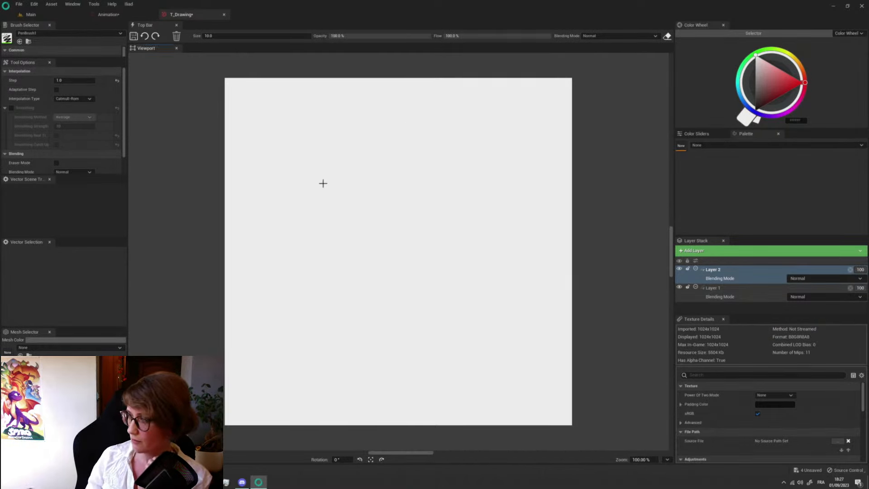
click(756, 110)
mouse_move(328, 143)
mouse_down()
mouse_move(316, 206)
mouse_move(357, 282)
mouse_up()
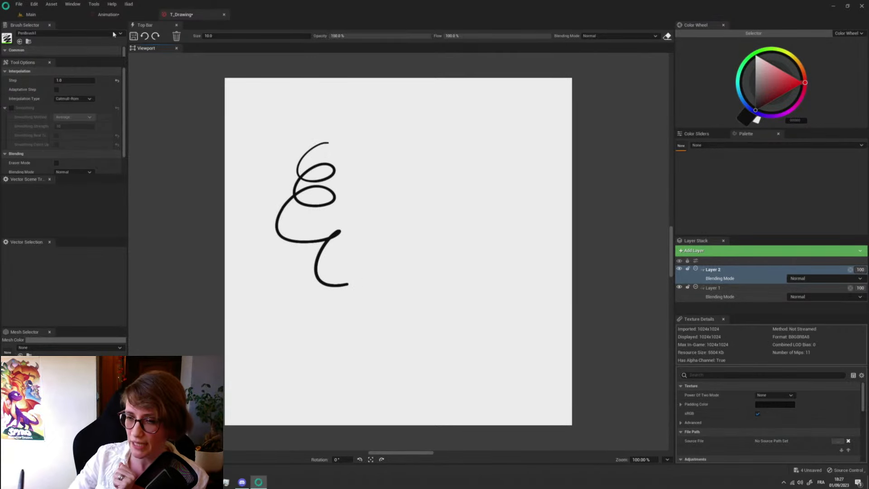
- Paint ochre and yellow stains along the canvas's left and bottom edges with the Paintstain brush so they wrap to the opposite edges
click(68, 33)
click(50, 127)
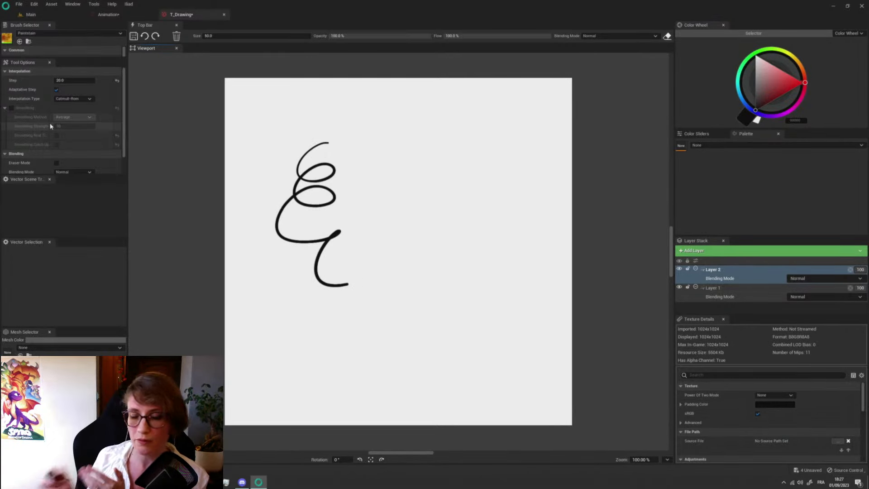
mouse_move(271, 199)
mouse_down()
mouse_move(285, 216)
mouse_move(230, 250)
mouse_move(208, 237)
mouse_move(206, 291)
mouse_move(221, 290)
mouse_move(228, 368)
mouse_move(226, 363)
mouse_up()
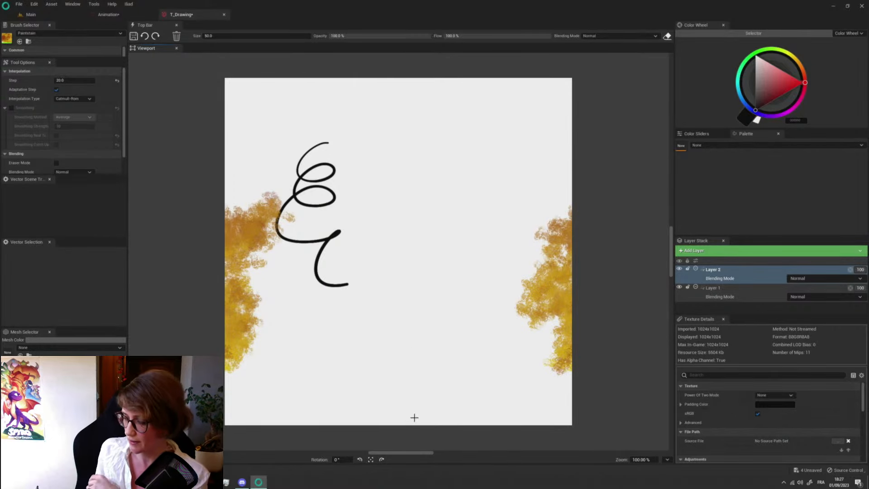
mouse_move(414, 417)
mouse_down()
mouse_move(358, 416)
mouse_move(401, 419)
mouse_up()
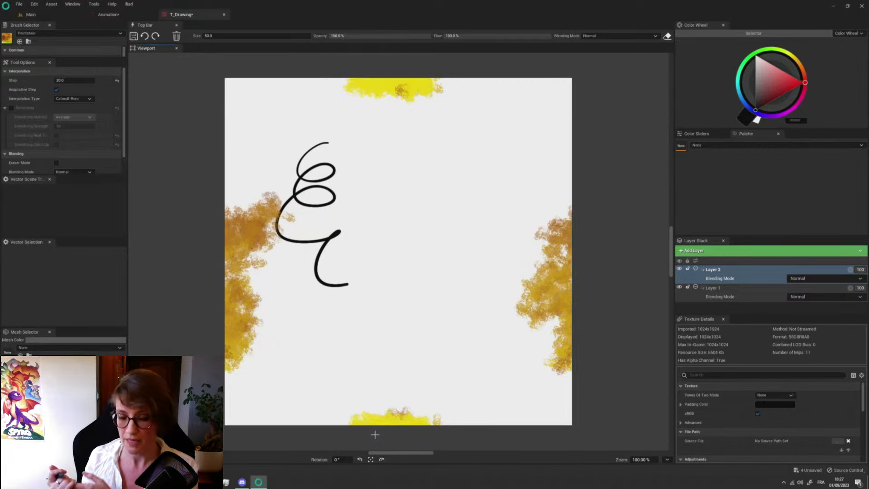
- Search the brushes for "rose", select OB_Rose and clear the strokes from Layer 2
click(116, 34)
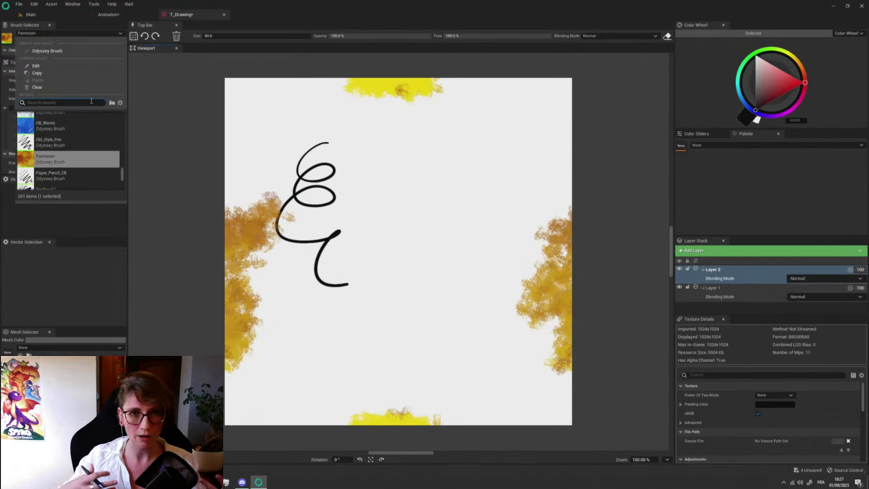
text(rose)
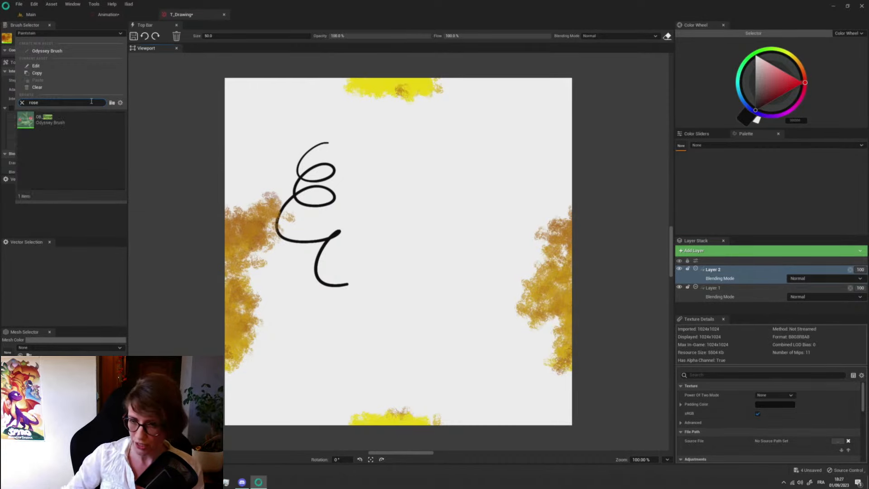
click(59, 124)
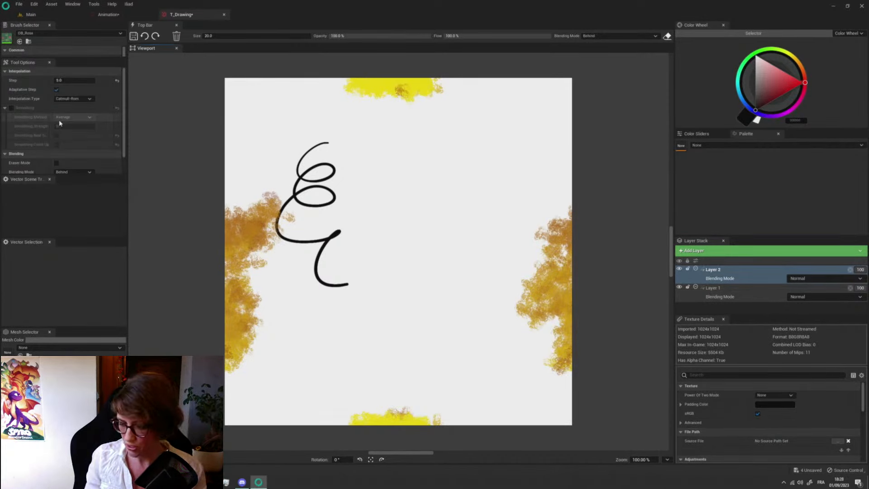
click(177, 37)
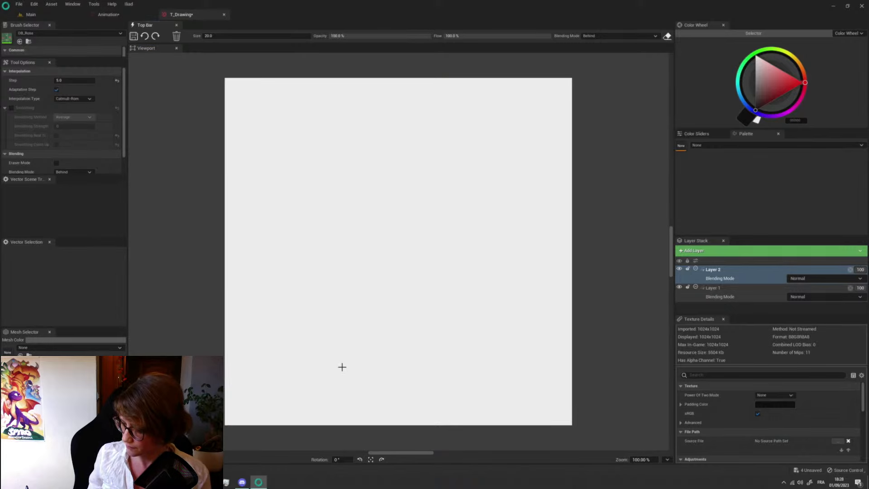
- Paint seven climbing rose stems of varying height across Layer 2 with the OB_Rose brush
mouse_move(347, 368)
mouse_down()
mouse_move(351, 166)
mouse_move(369, 149)
mouse_up()
drag(358, 332, 459, 145)
mouse_move(454, 370)
mouse_down()
mouse_move(467, 284)
mouse_move(506, 190)
mouse_up()
mouse_move(340, 382)
mouse_down()
mouse_move(311, 326)
mouse_move(271, 171)
mouse_up()
drag(288, 295, 312, 76)
drag(428, 404, 418, 253)
mouse_move(424, 364)
mouse_down()
mouse_move(513, 203)
mouse_move(517, 175)
mouse_up()
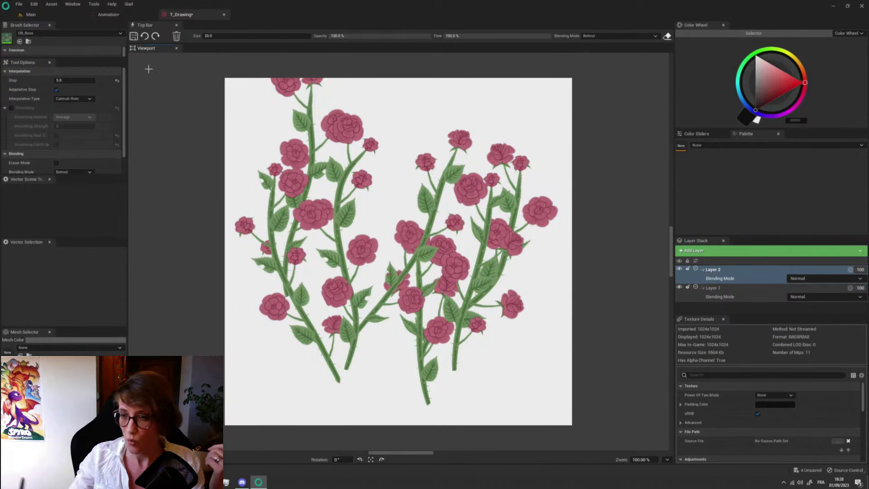
- Clear Layer 2 and paint a single tall rose stem running up the canvas
click(177, 36)
mouse_move(337, 375)
mouse_down()
mouse_move(344, 334)
mouse_move(327, 96)
mouse_up()
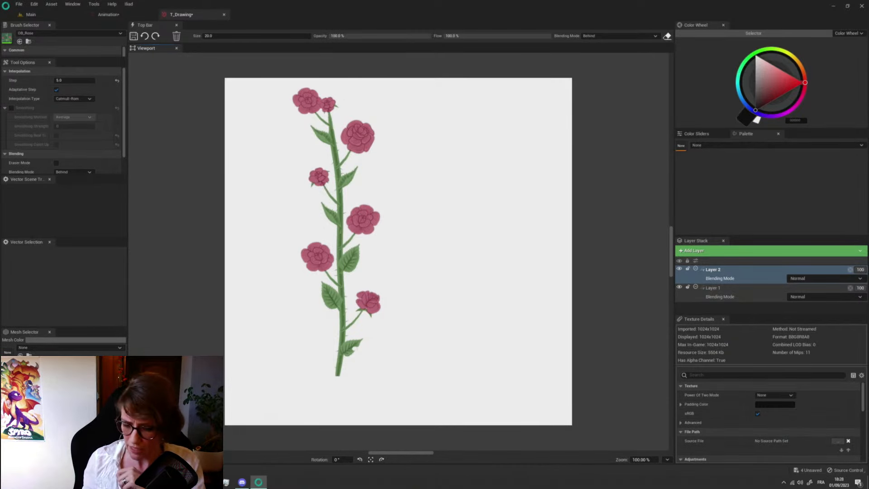
- Open the OB_Rose brush's blueprint, examine its event graph and close it
double_click(7, 38)
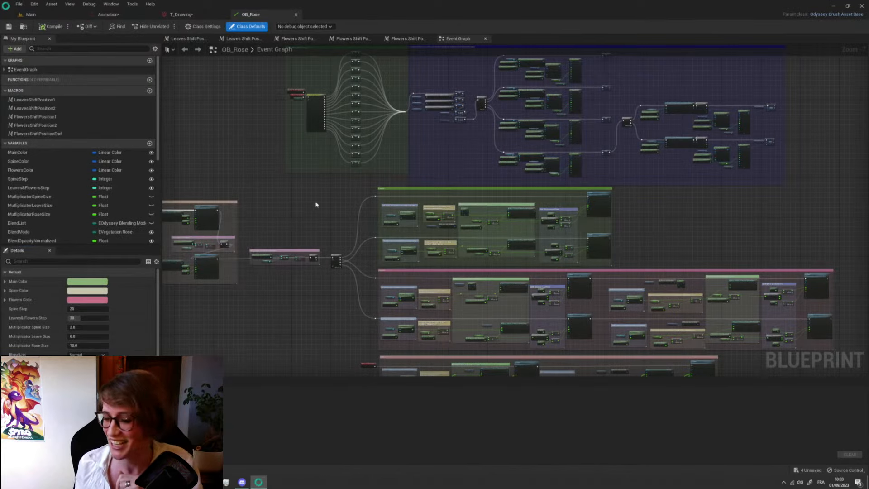
scroll(316, 205, down, 1)
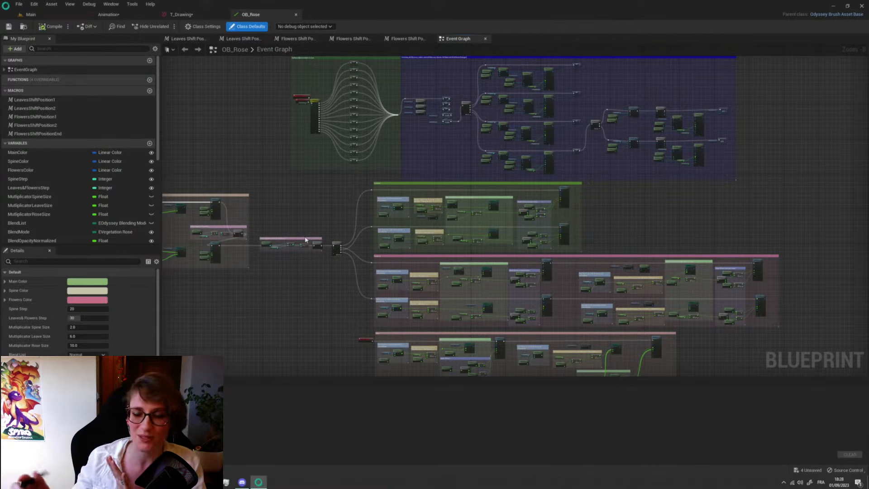
click(297, 16)
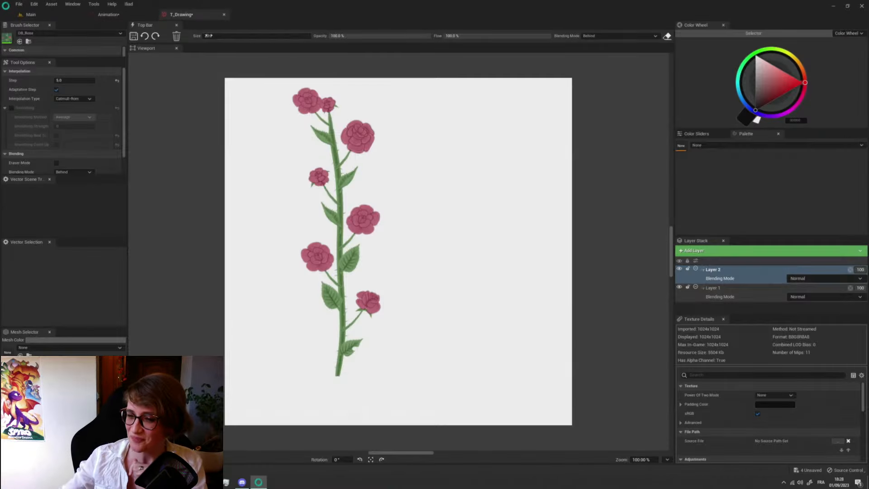
- Select the AirBrush brush and spray a soft black stroke over the rose stem
click(109, 33)
drag(121, 162, 122, 123)
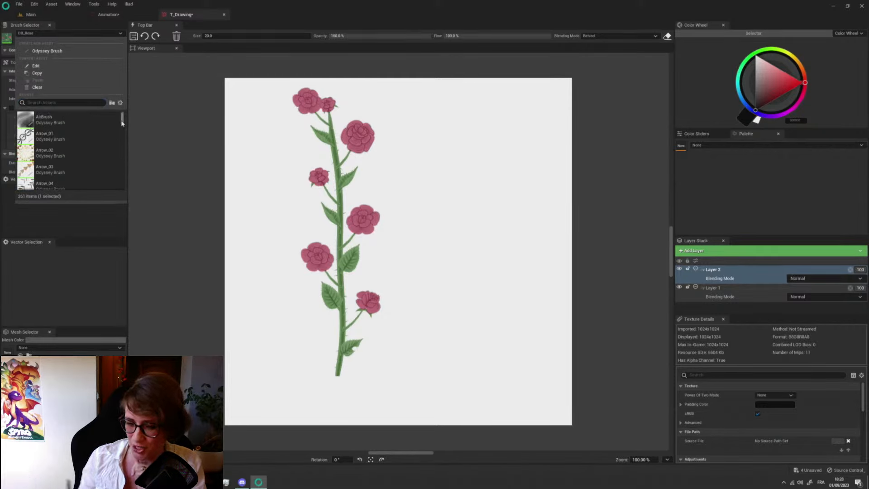
click(32, 120)
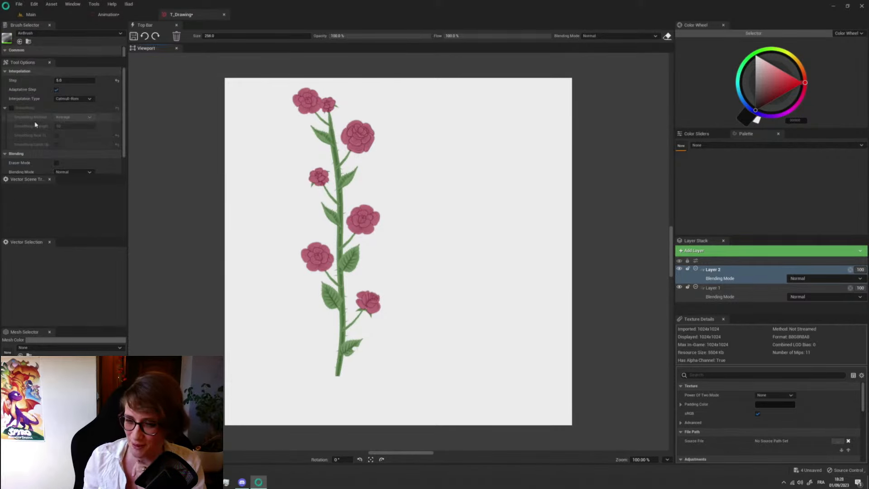
mouse_move(279, 196)
mouse_down()
mouse_move(376, 218)
mouse_move(362, 292)
mouse_up()
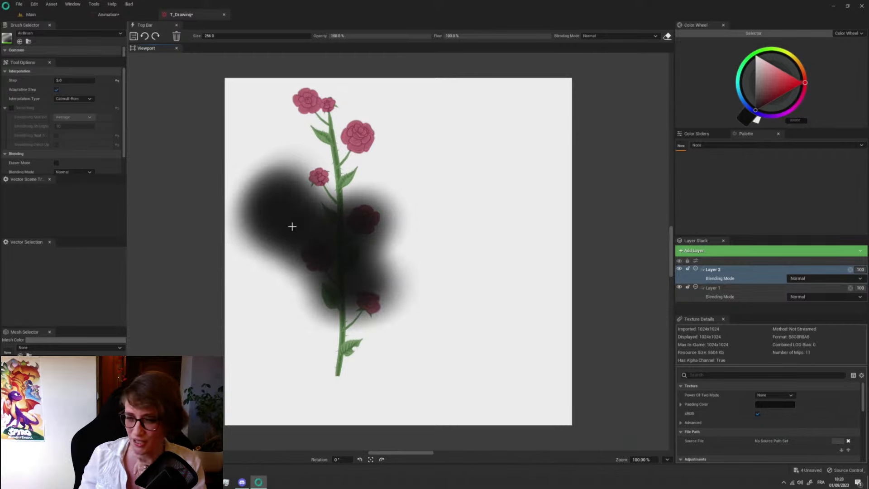
- Open the AirBrush brush's blueprint, examine its event graph and return to the T_Drawing texture
double_click(7, 38)
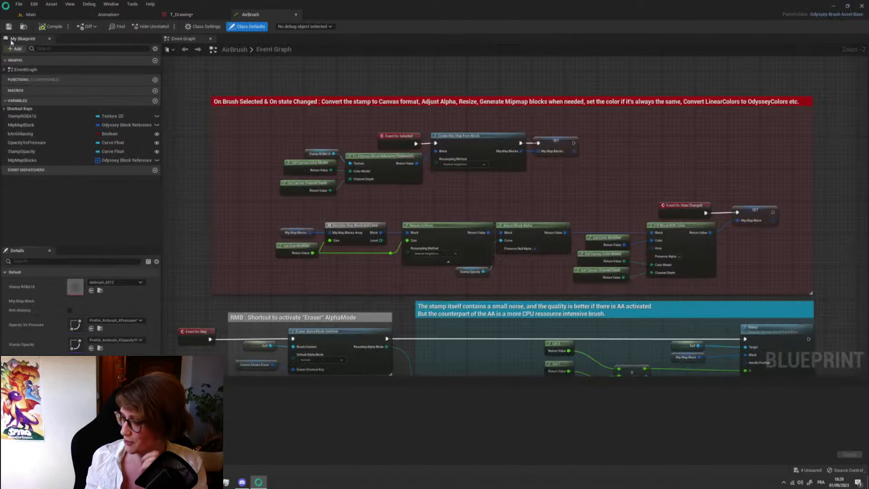
right_drag(385, 396, 370, 313)
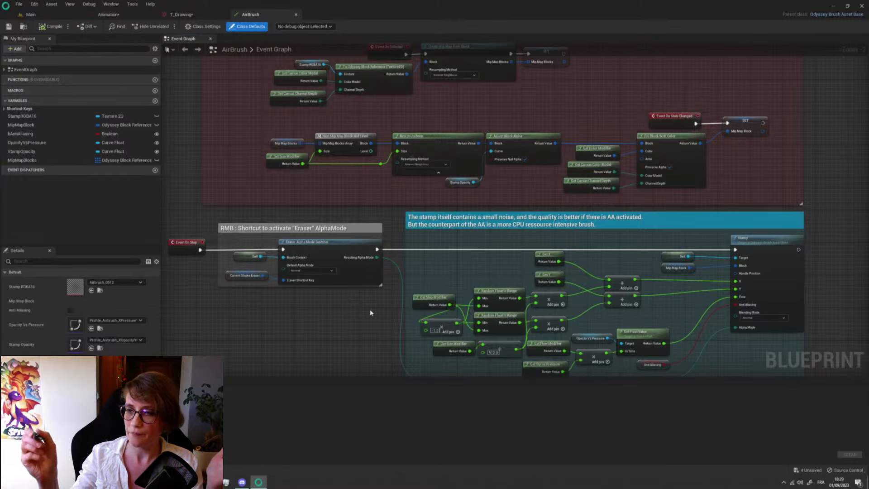
click(181, 14)
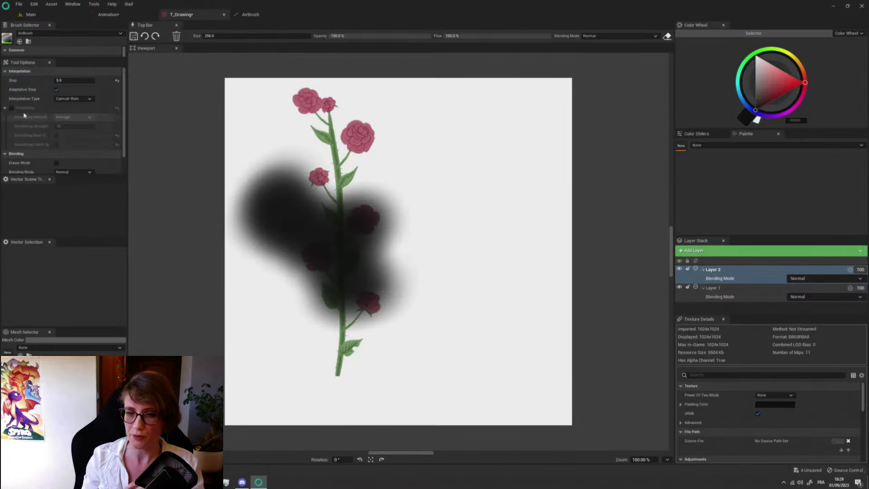
- Select the Cartoon_Bush brush and collapse the Smoothing group in the tool options
click(68, 33)
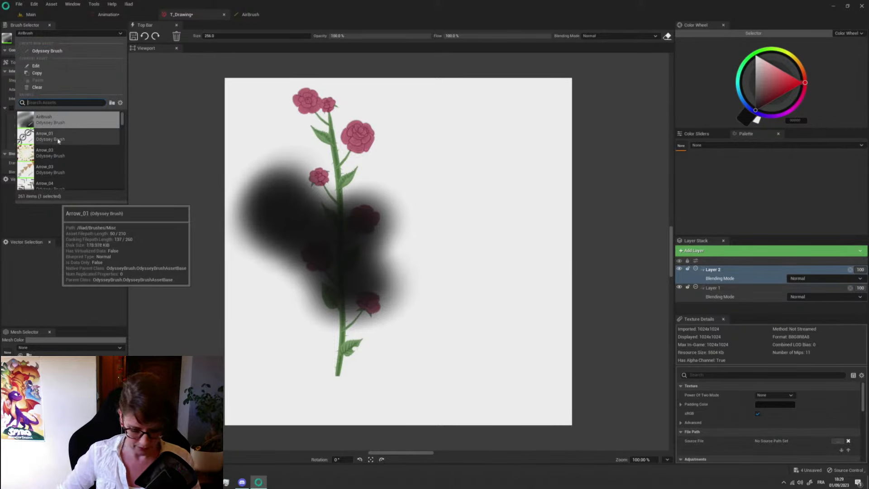
text(cartoo)
click(59, 118)
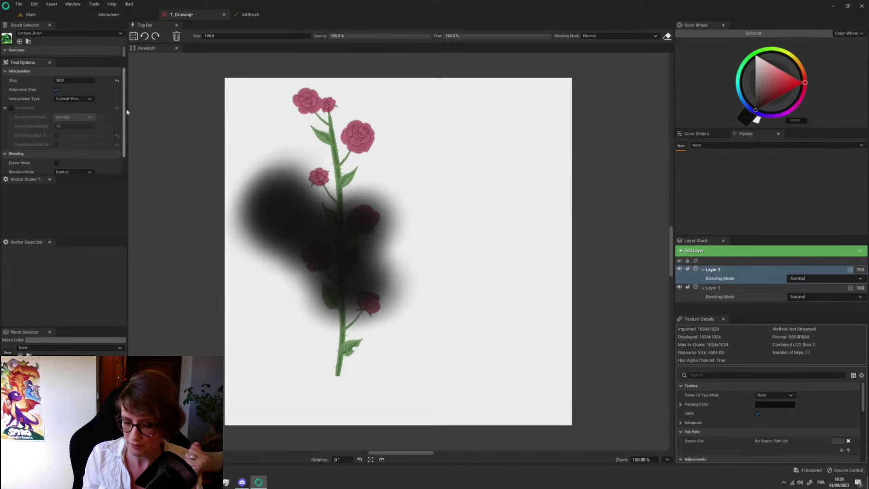
drag(122, 121, 122, 61)
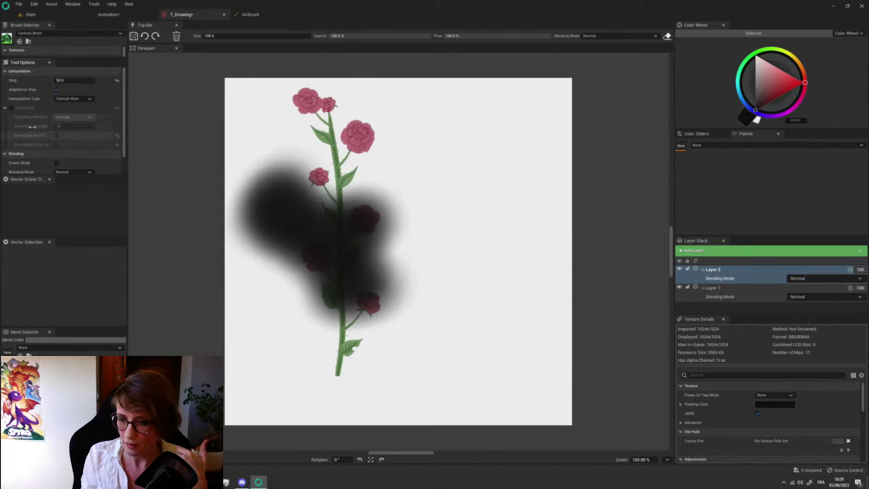
click(5, 108)
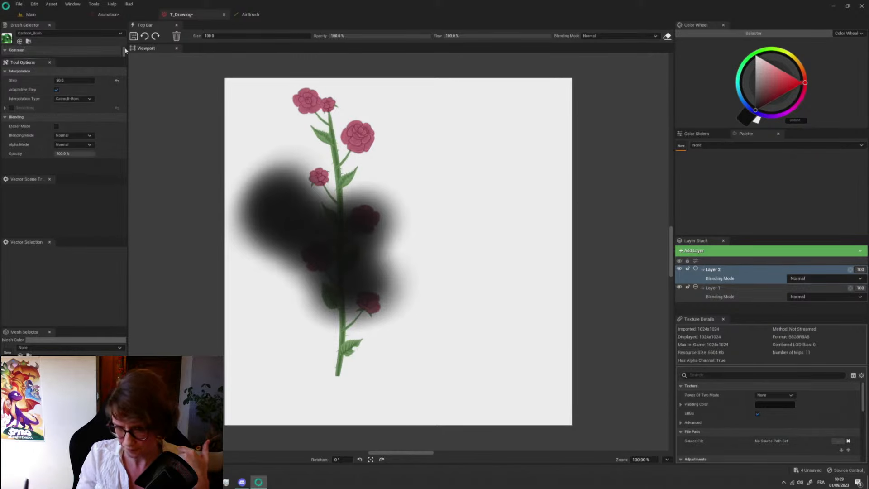
- Switch the active brush to Camouflage
click(118, 35)
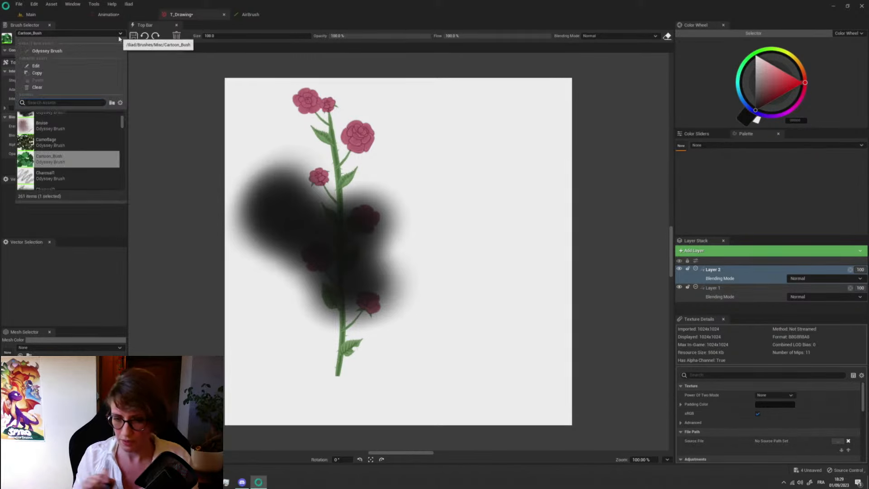
click(48, 142)
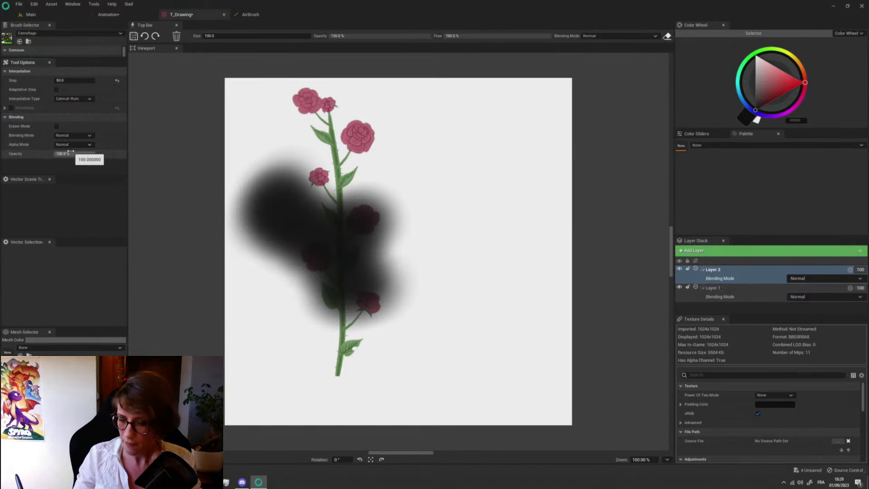
click(72, 4)
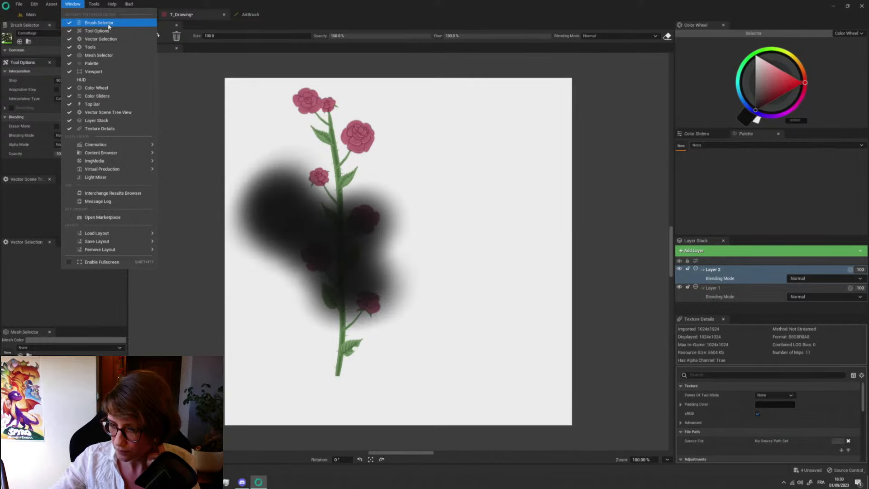
click(38, 214)
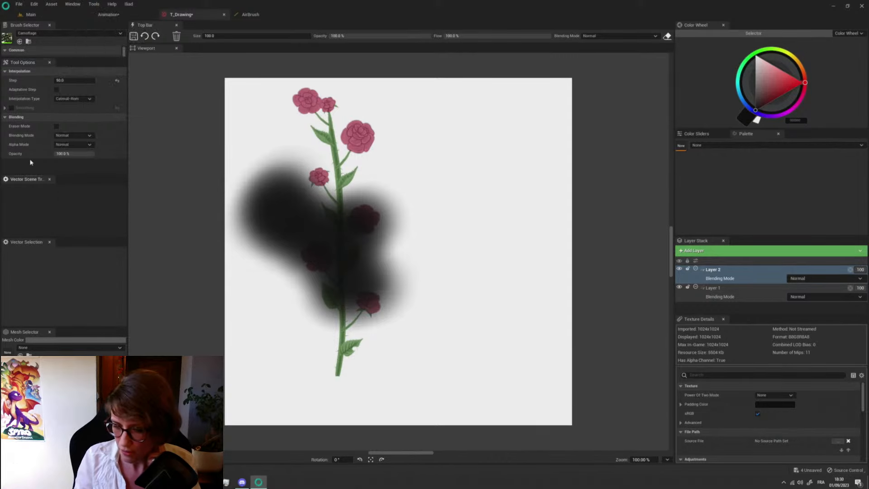
- Find and select the OB_Rose brush, and enlarge the brush settings area to show its colour and step parameters
click(120, 33)
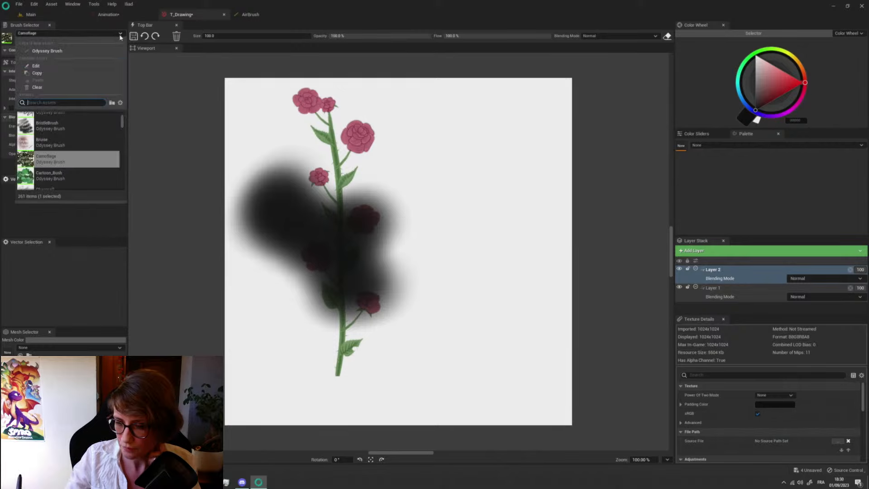
scroll(123, 128, down, 5)
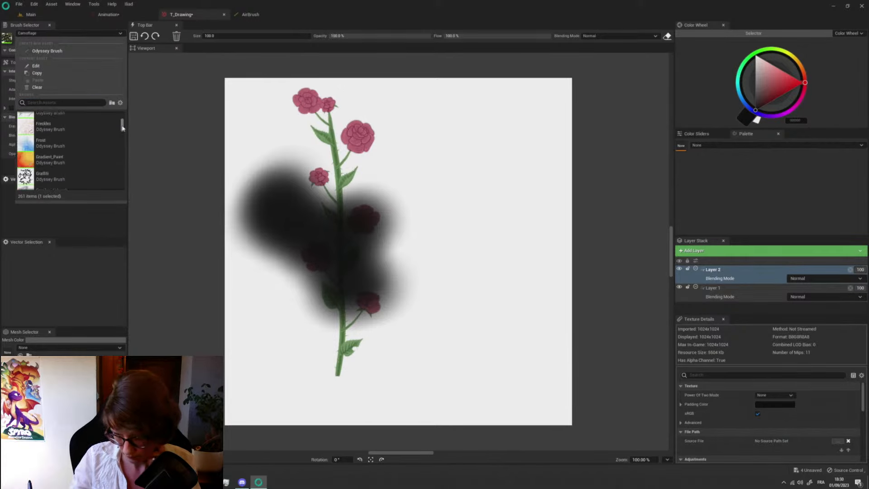
scroll(122, 128, up, 1)
click(93, 104)
text(rose)
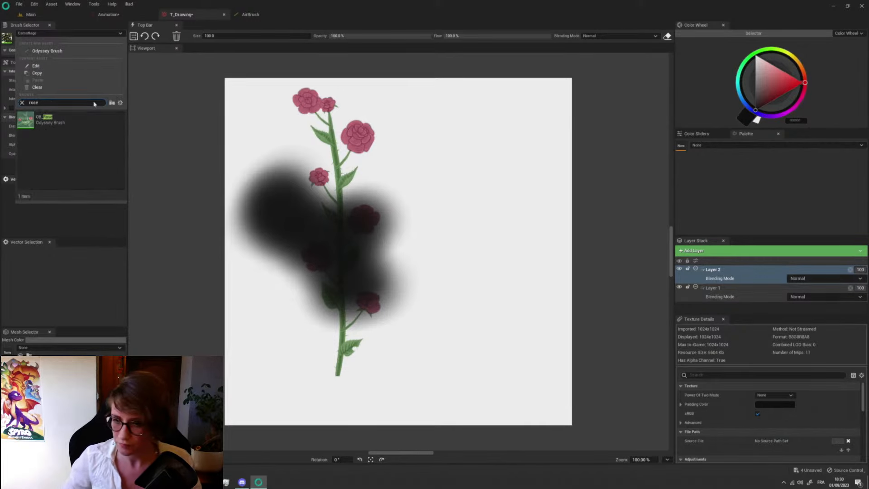
click(49, 120)
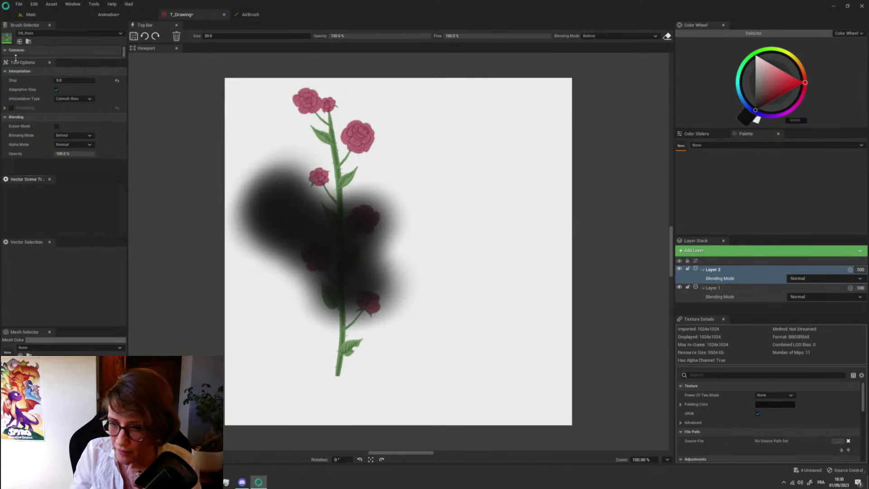
drag(12, 57, 18, 212)
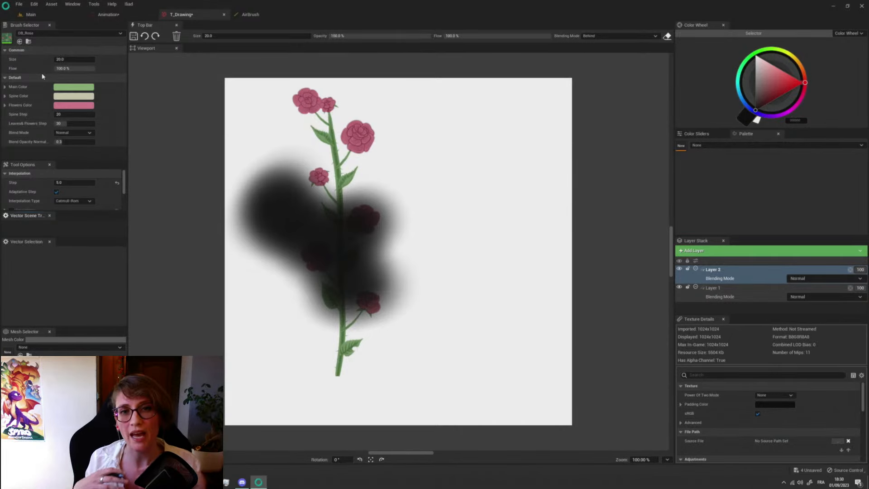
- Search the brush list for "cartoon" and make Cartoon_Bush the active brush
click(120, 34)
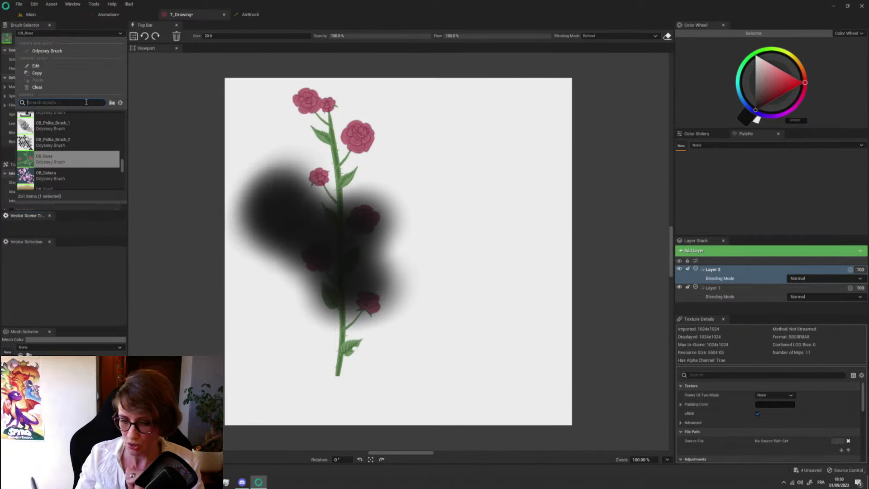
text(cartoo)
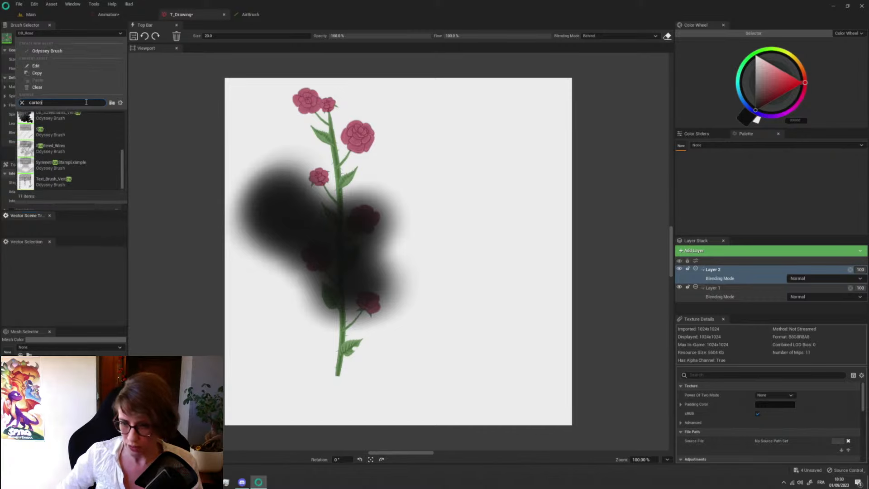
text(n)
click(50, 117)
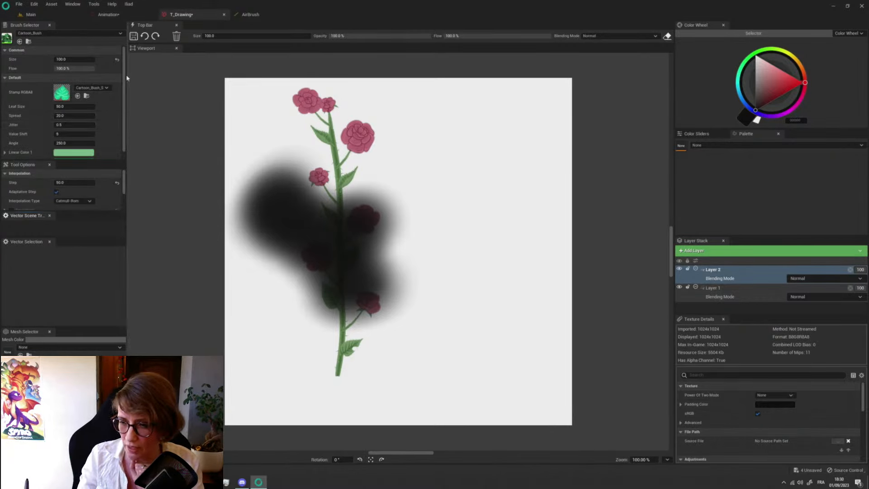
- Set the brush's Linear Color 1 to pink and Linear Color 2 to dark purple, and paint foliage beside the rose stem
scroll(68, 86, down, 1)
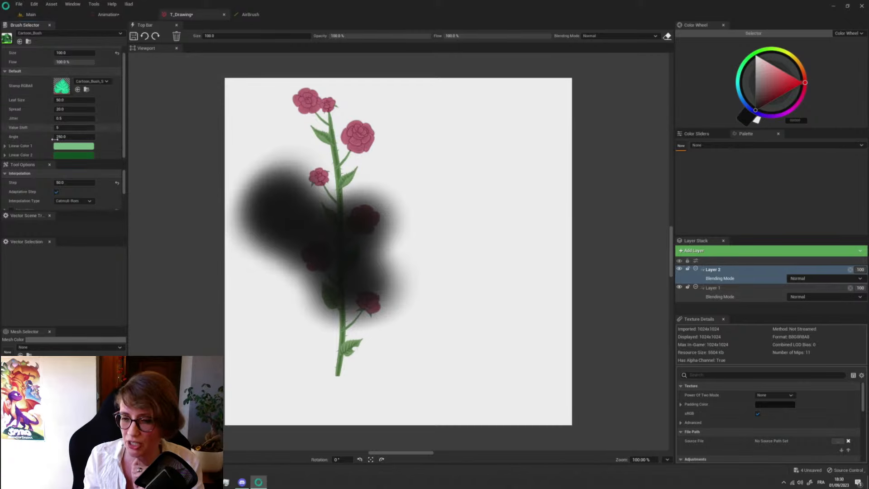
click(68, 147)
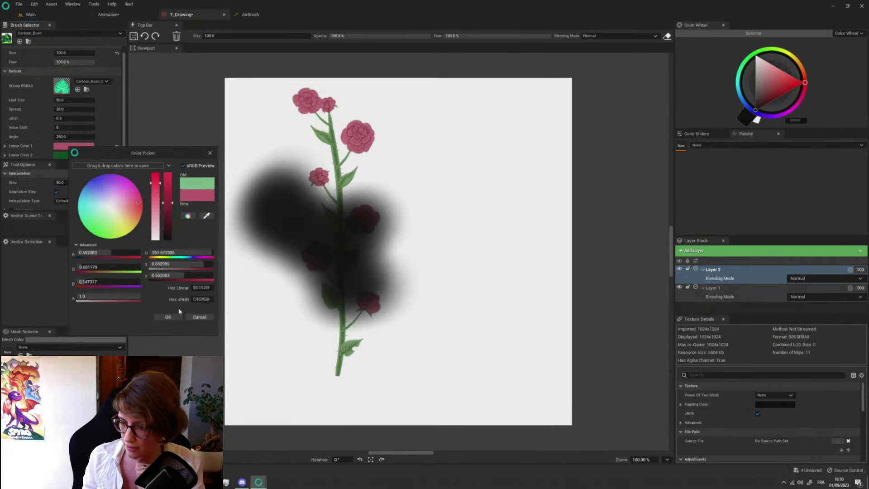
click(168, 317)
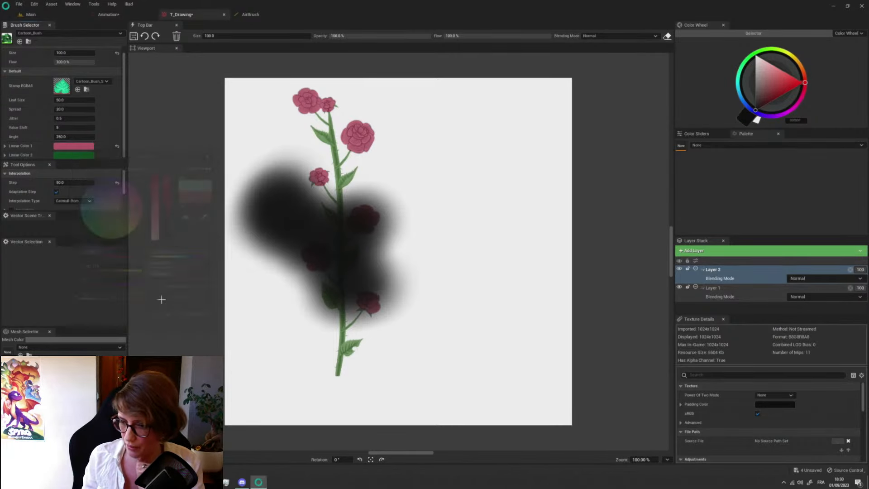
click(83, 156)
click(139, 198)
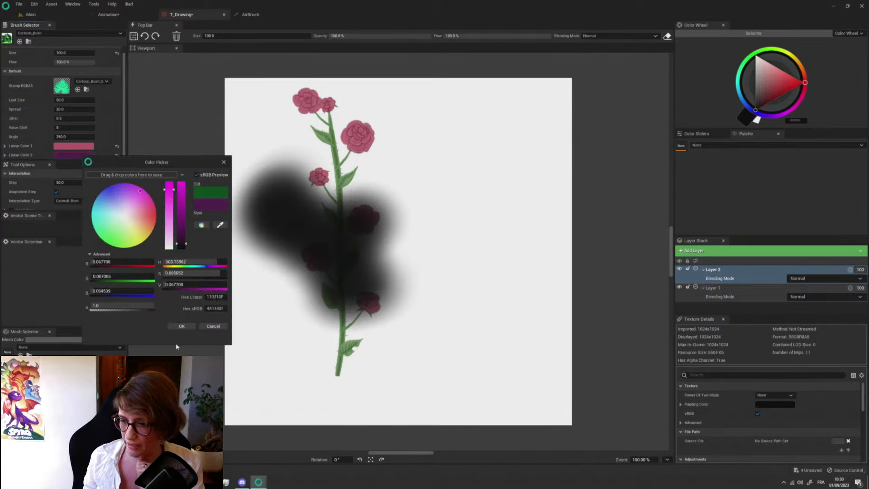
click(182, 326)
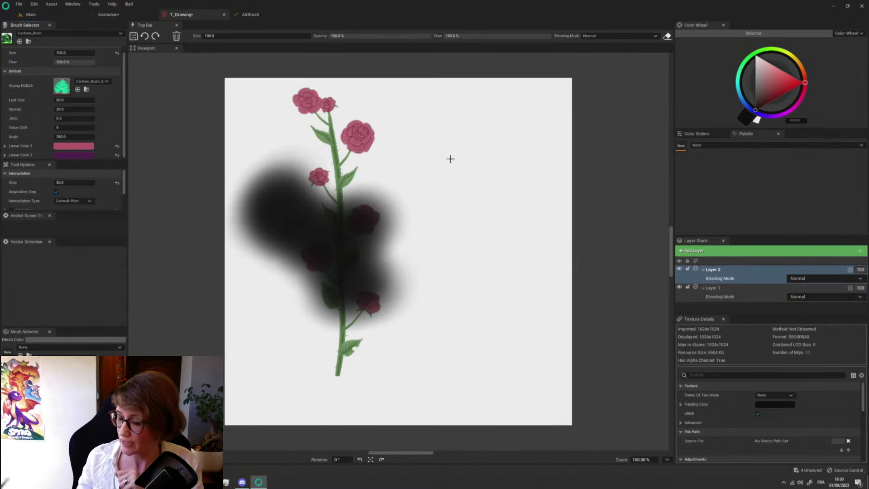
mouse_move(454, 138)
mouse_down()
mouse_move(440, 149)
mouse_move(462, 184)
mouse_move(448, 244)
mouse_move(485, 285)
mouse_move(512, 203)
mouse_move(421, 245)
mouse_move(475, 281)
mouse_move(505, 271)
mouse_up()
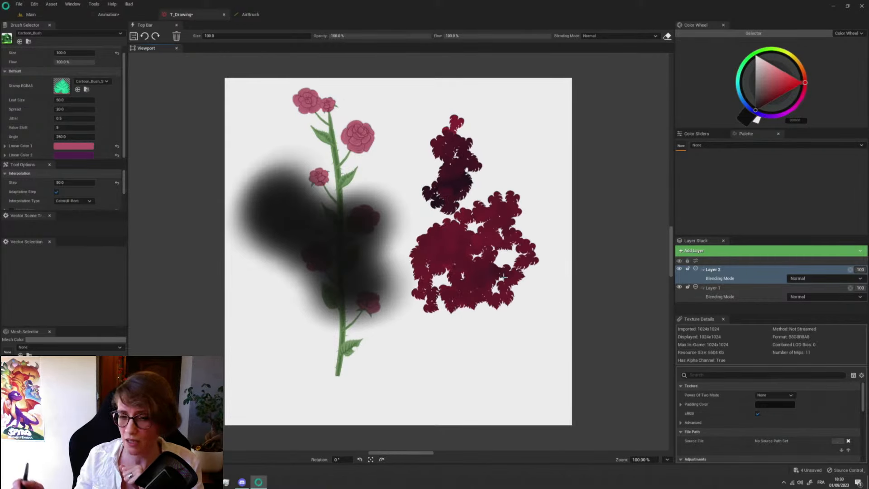
- Set the brush's Leaf Size to 200, and paint an L-shaped foliage stroke on the cleared Layer 2
click(73, 99)
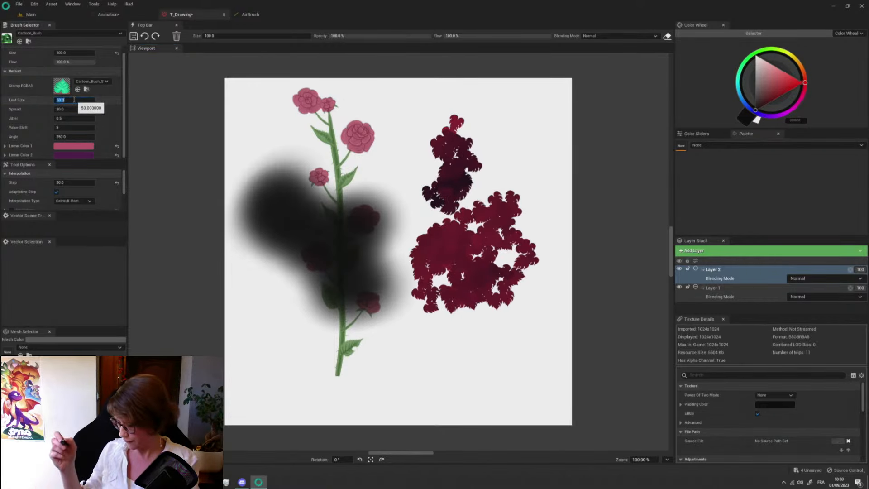
text(200)
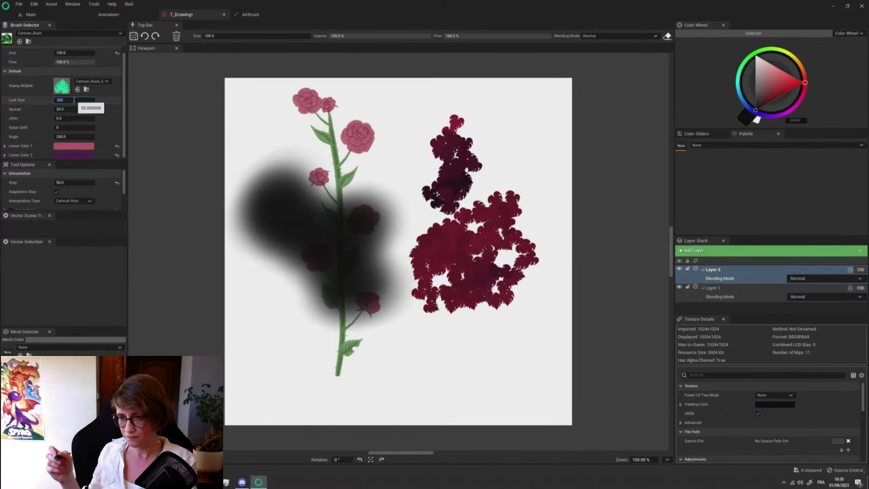
key(Return)
click(177, 36)
mouse_move(274, 167)
mouse_down()
mouse_move(281, 163)
mouse_move(303, 245)
mouse_move(421, 294)
mouse_up()
- Set the brush's Spread to 50 and paint a foliage stroke curving from the canvas's upper right to its lower left
click(68, 109)
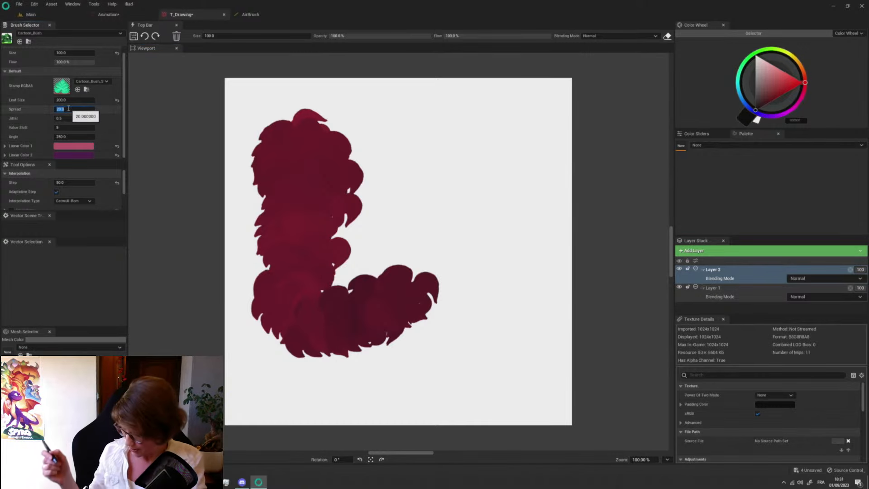
text(50)
key(Return)
mouse_move(423, 142)
mouse_down()
mouse_move(459, 234)
mouse_move(526, 317)
mouse_move(276, 394)
mouse_up()
- Set the brush's Jitter to 1, and fill most of the cleared Layer 2 with scattered foliage strokes
click(68, 119)
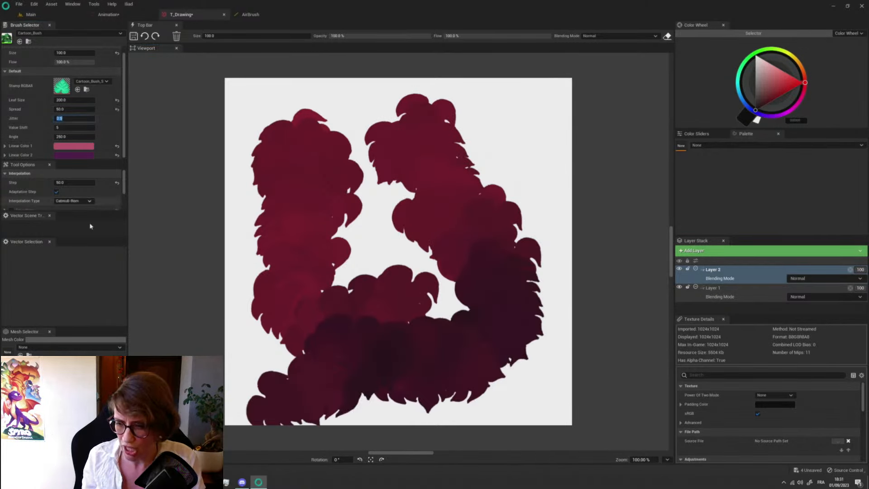
text(0)
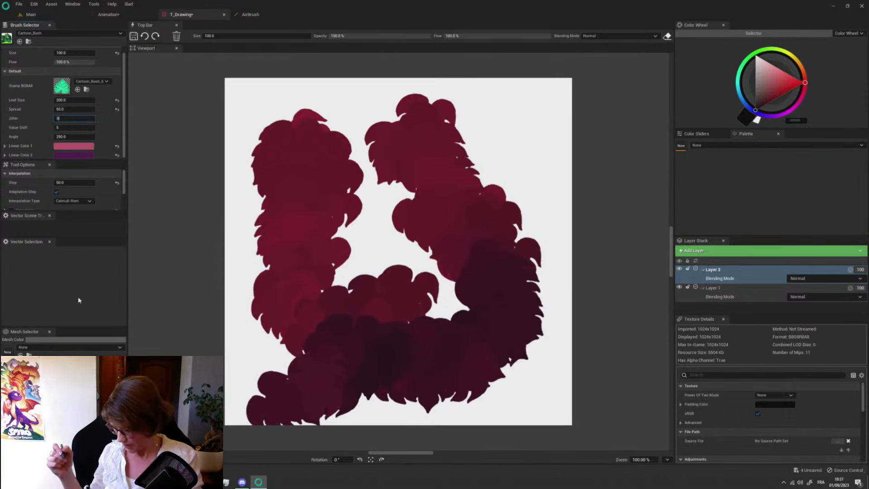
text(1)
key(Return)
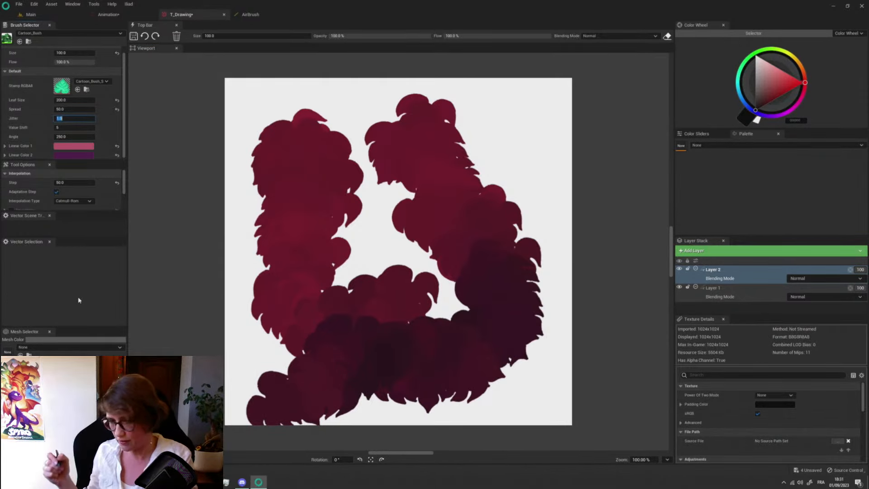
click(177, 35)
mouse_move(295, 128)
mouse_down()
mouse_move(303, 162)
mouse_move(291, 266)
mouse_move(344, 371)
mouse_up()
mouse_move(393, 159)
mouse_down()
mouse_move(431, 217)
mouse_move(437, 305)
mouse_move(300, 291)
mouse_move(409, 136)
mouse_move(414, 304)
mouse_up()
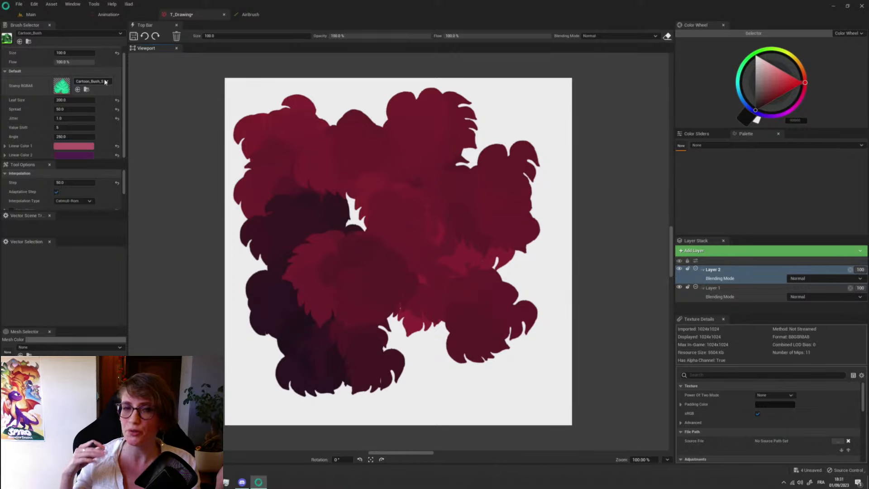
click(74, 146)
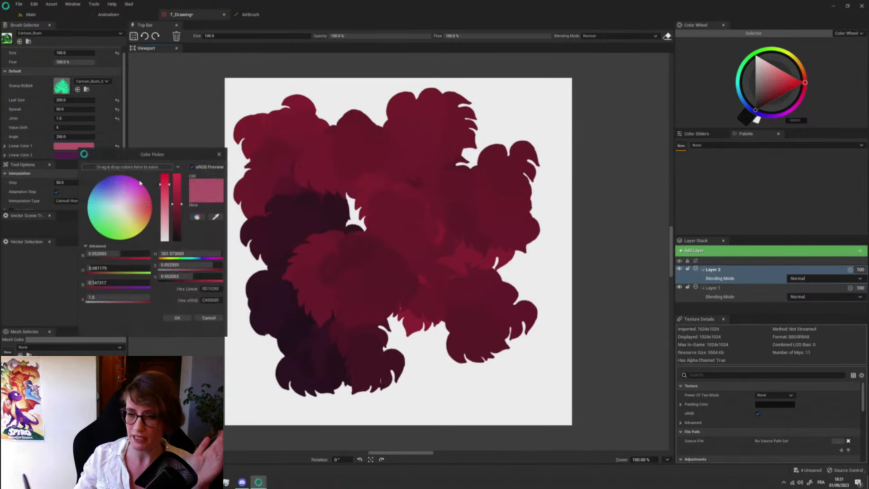
drag(119, 212, 126, 221)
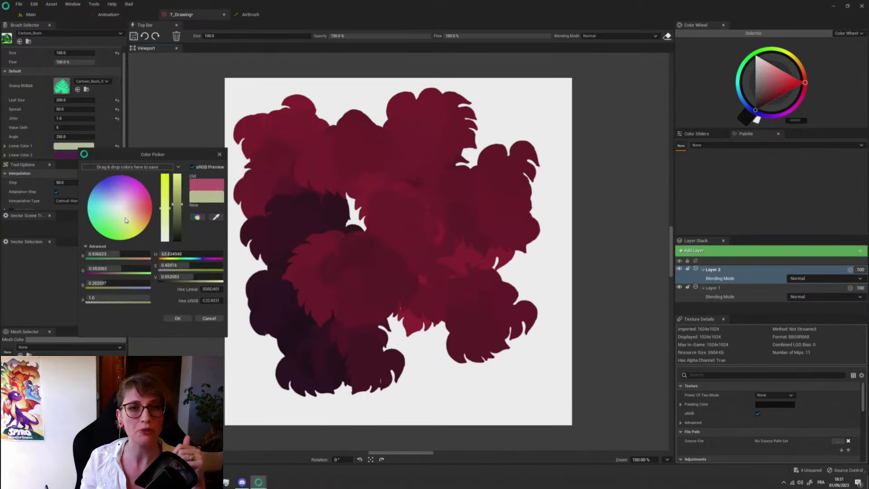
click(209, 318)
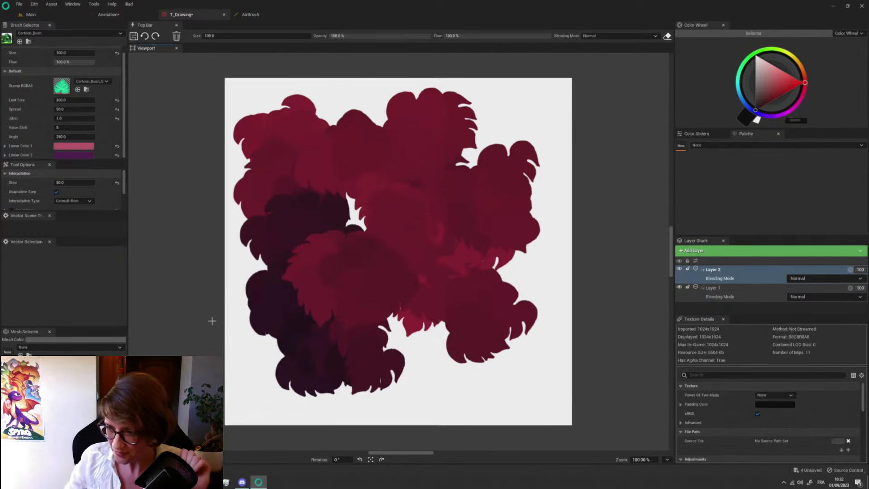
- Clear Layer 2, switch to the Danish Bricks cube brush found by searching "danish", and paint red isometric bricks across the canvas
click(177, 36)
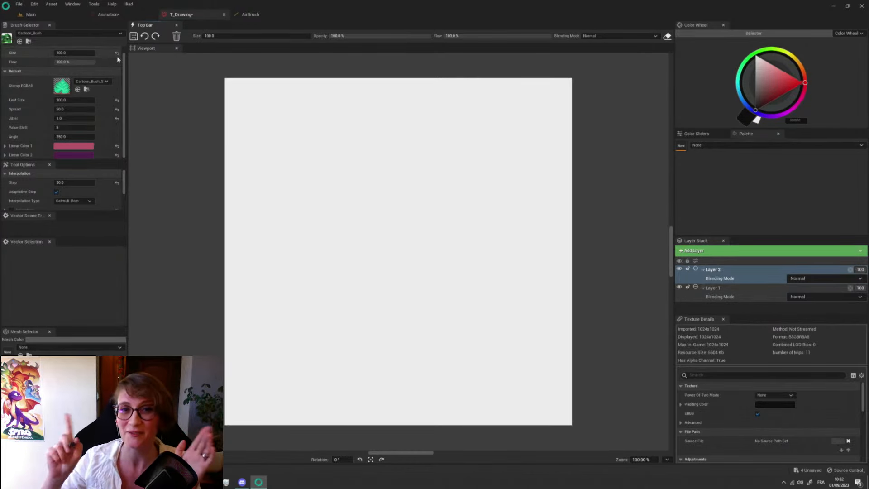
click(116, 34)
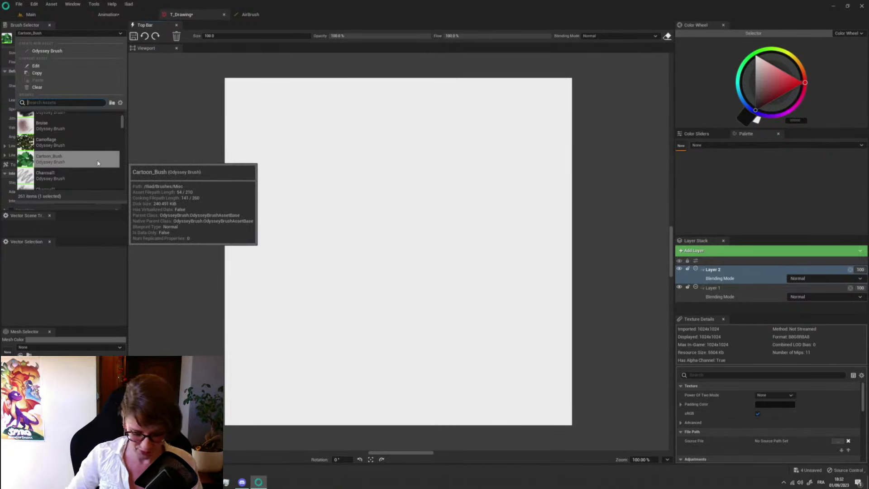
text(danish)
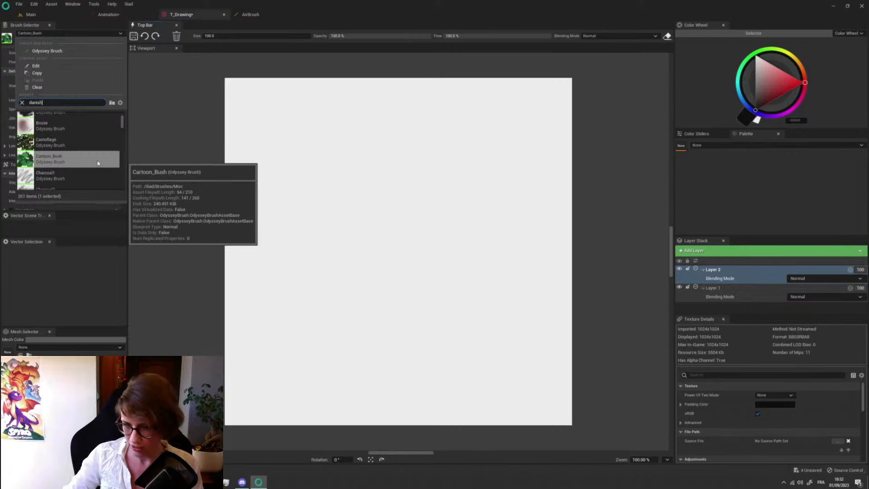
click(59, 118)
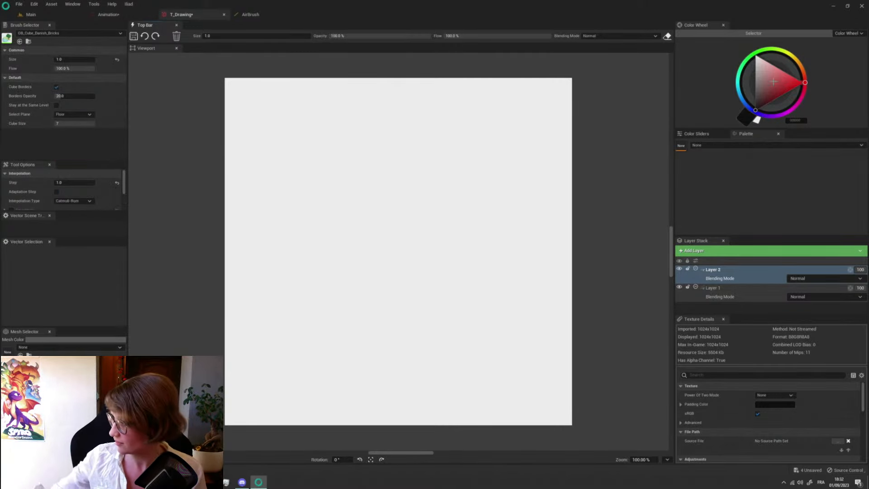
click(330, 272)
mouse_move(330, 271)
mouse_down()
mouse_move(434, 305)
mouse_move(346, 190)
mouse_move(276, 272)
mouse_move(338, 342)
mouse_move(421, 262)
mouse_move(369, 254)
mouse_move(400, 253)
mouse_move(363, 157)
mouse_move(377, 209)
mouse_up()
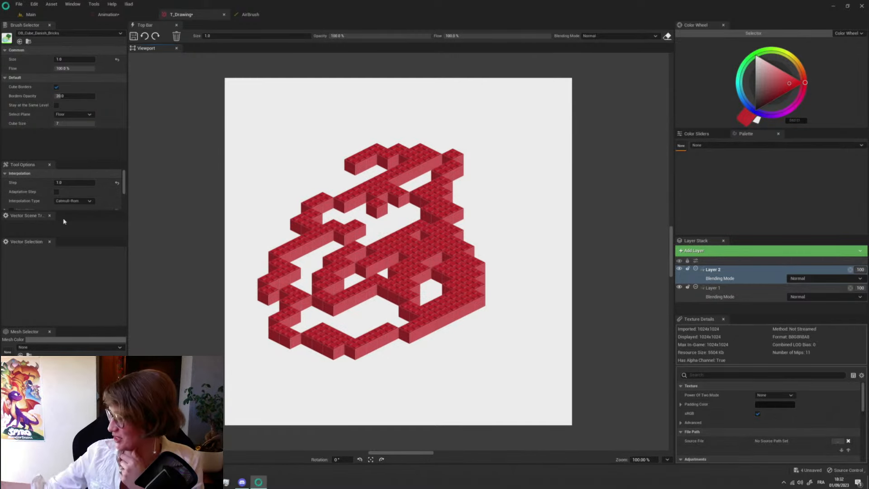
- Clear the bricks from Layer 2 and add a vector layer at the top of the layer stack
click(176, 37)
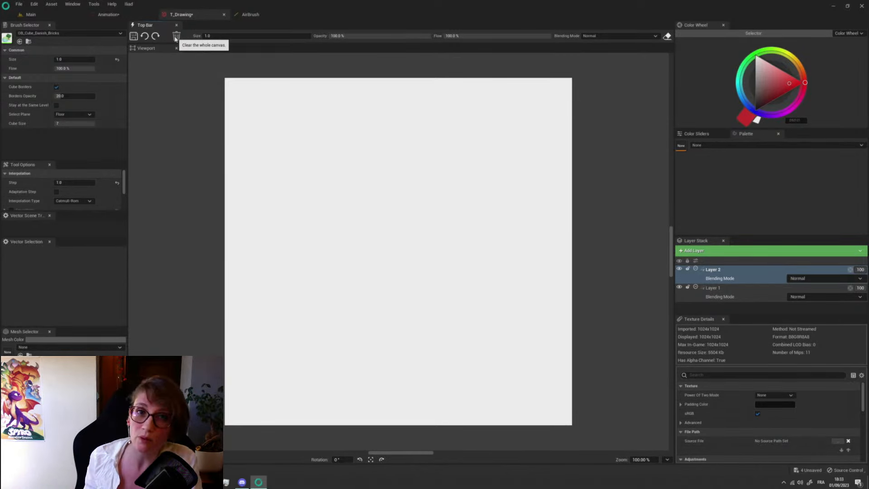
click(696, 251)
click(713, 278)
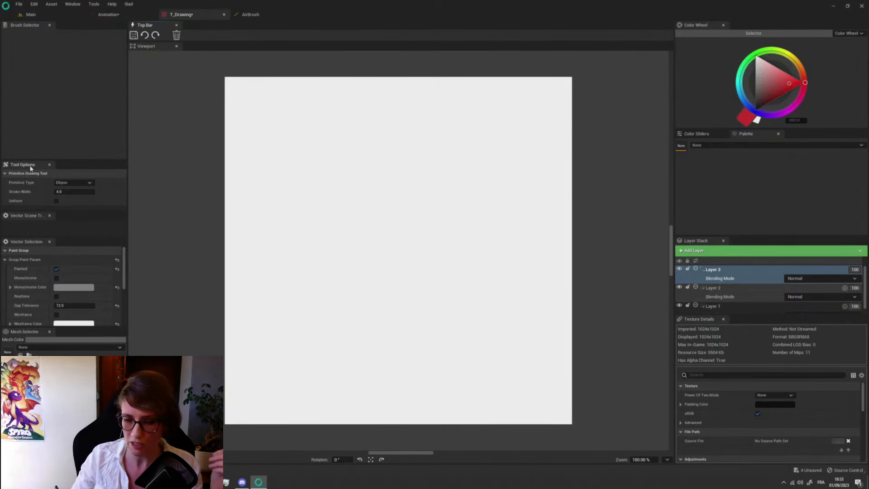
- Enlarge the Tool Options and Vector Scene Tree areas by shrinking the empty Brush Selector
drag(26, 156, 26, 60)
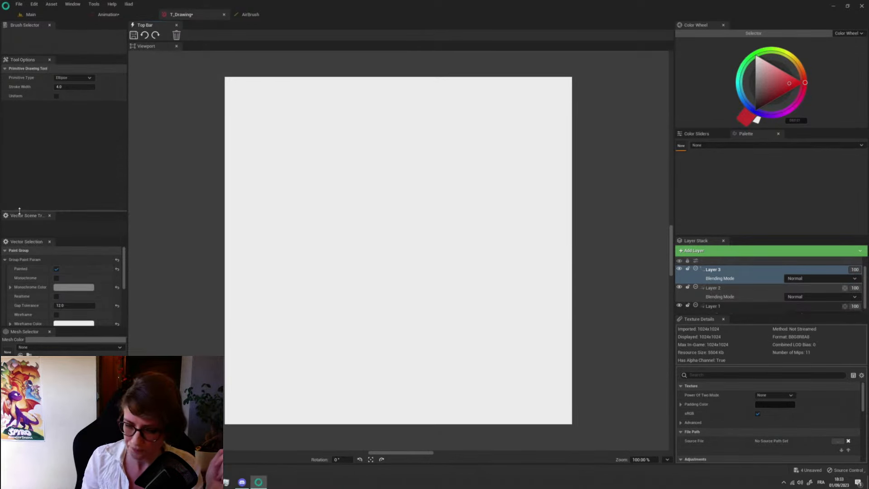
drag(19, 211, 23, 141)
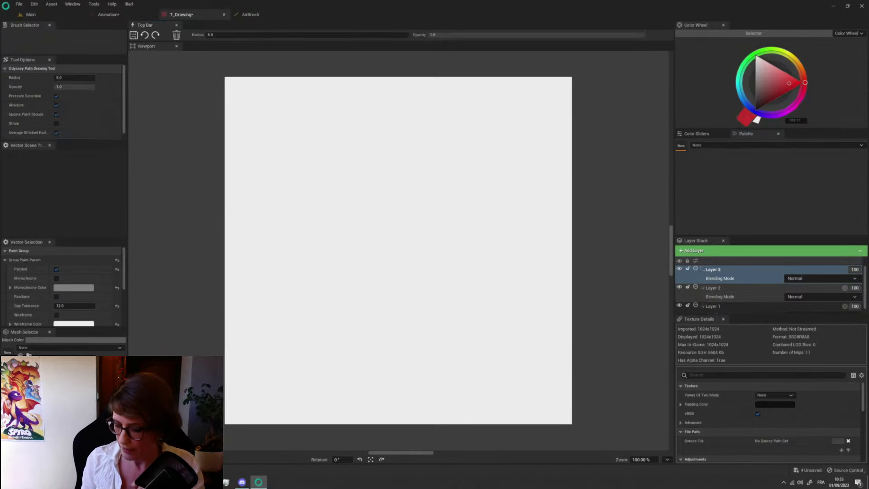
- Set the colour to near-black, and draw a tall looping spiral and two wavy strokes beside it with the path drawing tool
drag(765, 96, 757, 102)
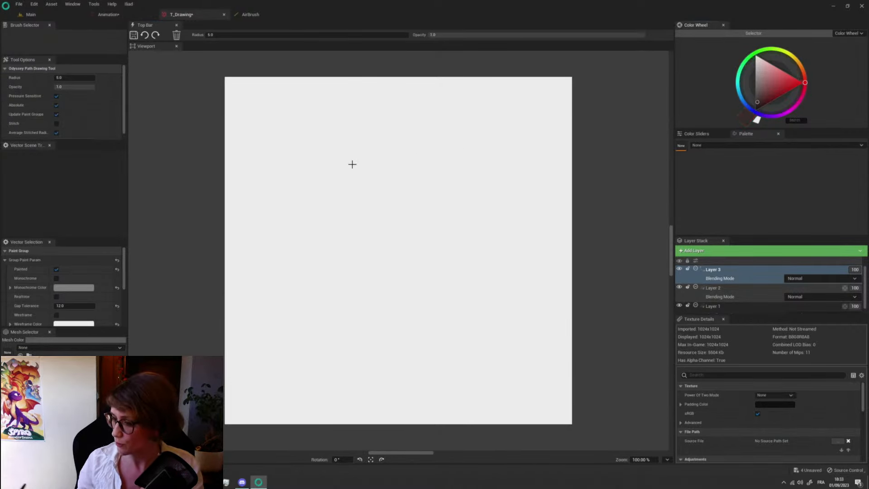
drag(328, 140, 319, 176)
mouse_move(358, 230)
mouse_down()
mouse_move(363, 353)
mouse_move(412, 385)
mouse_up()
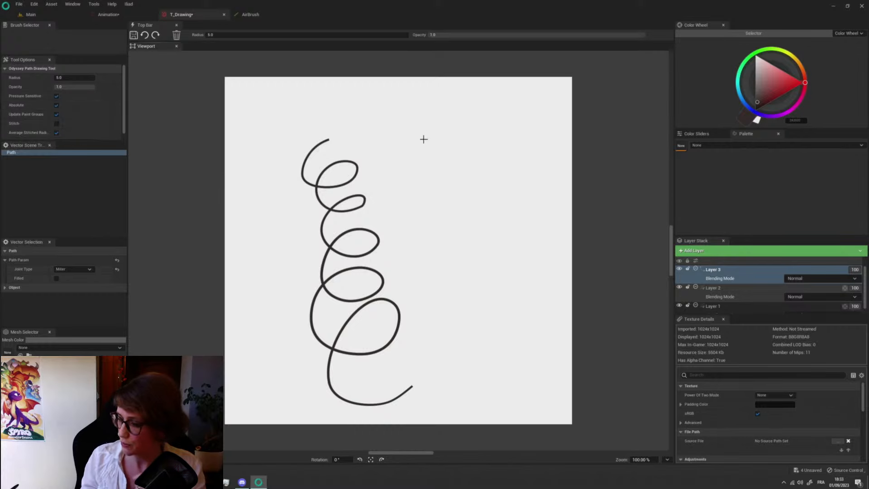
mouse_move(425, 136)
mouse_down()
mouse_move(422, 210)
mouse_move(482, 278)
mouse_up()
mouse_move(455, 204)
mouse_down()
mouse_move(489, 258)
mouse_move(498, 328)
mouse_up()
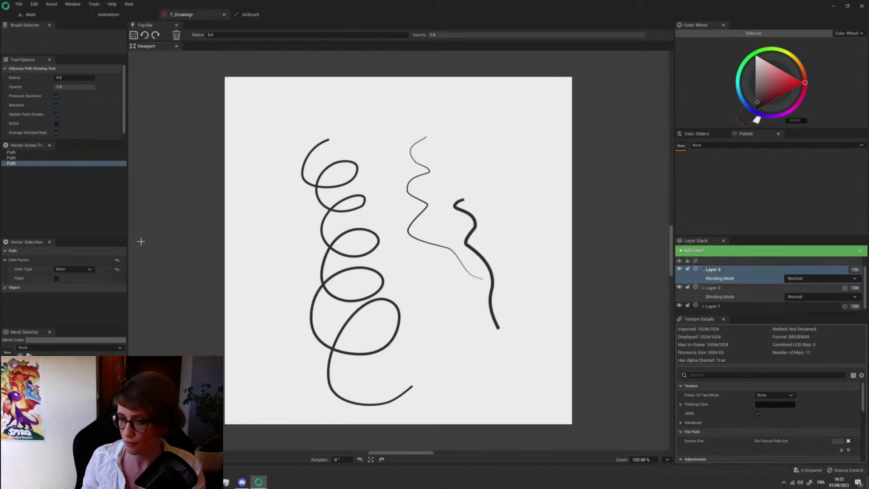
- Turn off Pressure Sensitive and draw a wavy path ending in a closed loop to the left of the spiral
click(56, 97)
mouse_move(267, 171)
mouse_down()
mouse_move(254, 283)
mouse_move(270, 301)
mouse_up()
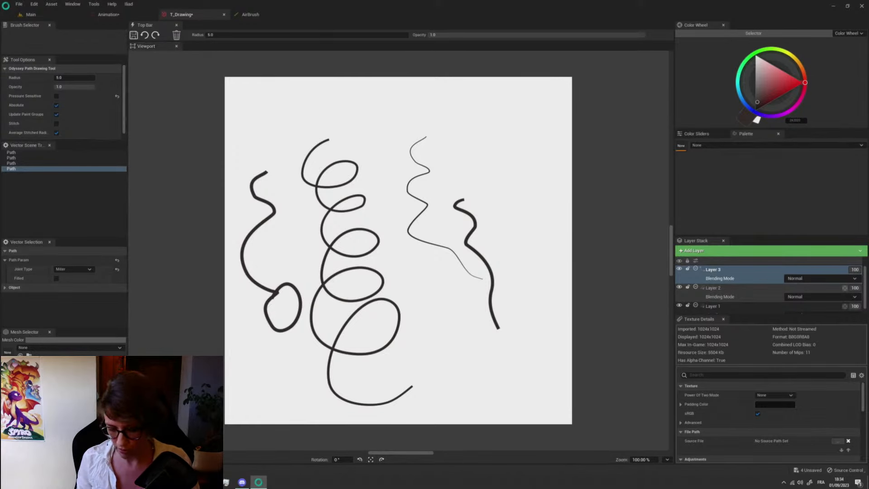
- Edit the leftmost path's points and tangents with the Path Edit tool, thickening its lower loop and pulling its end point upward
key(e)
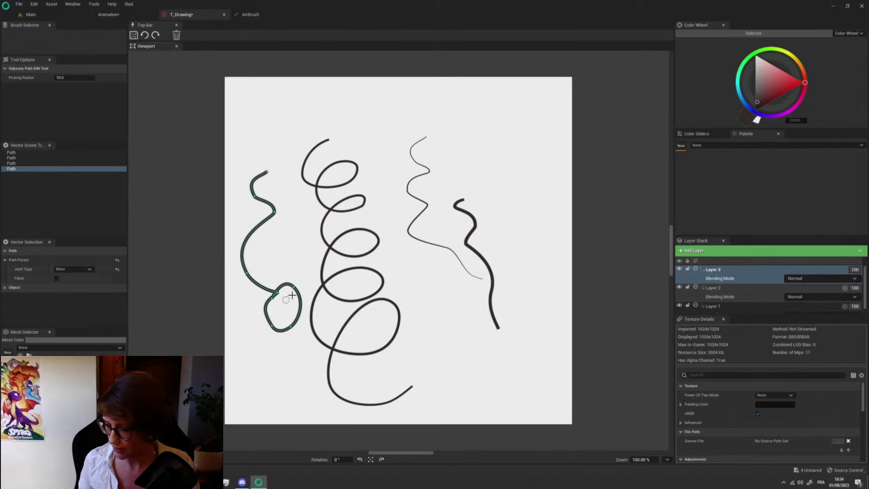
mouse_move(272, 298)
mouse_down()
mouse_move(276, 272)
mouse_move(293, 270)
mouse_move(301, 296)
mouse_move(293, 329)
mouse_up()
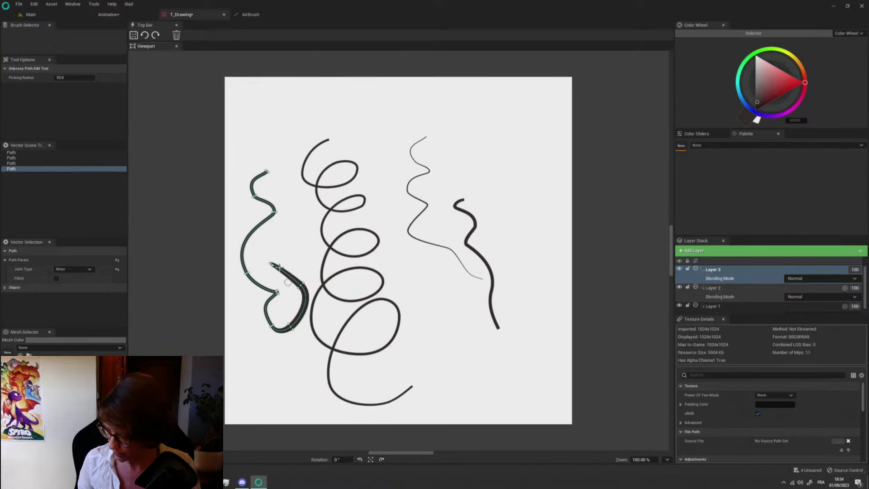
drag(271, 262, 271, 263)
drag(273, 325, 282, 288)
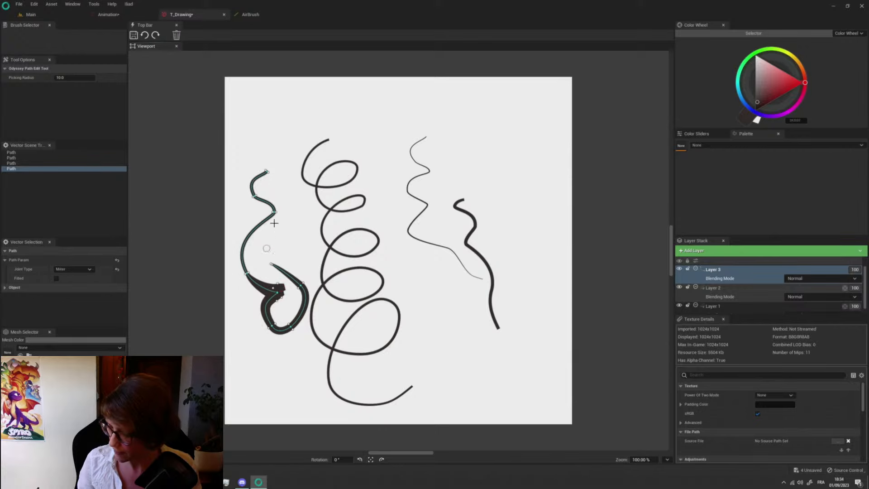
drag(267, 172, 242, 179)
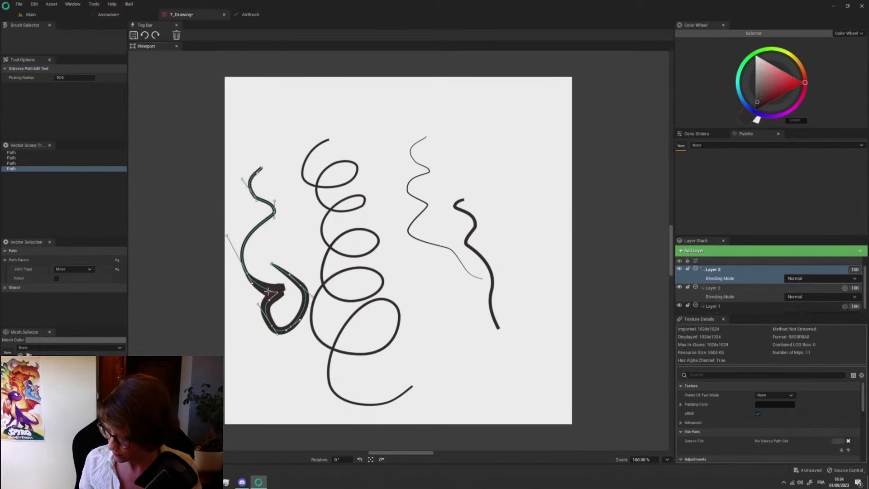
mouse_move(269, 292)
mouse_down()
mouse_move(283, 280)
mouse_move(267, 275)
mouse_move(284, 291)
mouse_move(256, 292)
mouse_move(265, 288)
mouse_up()
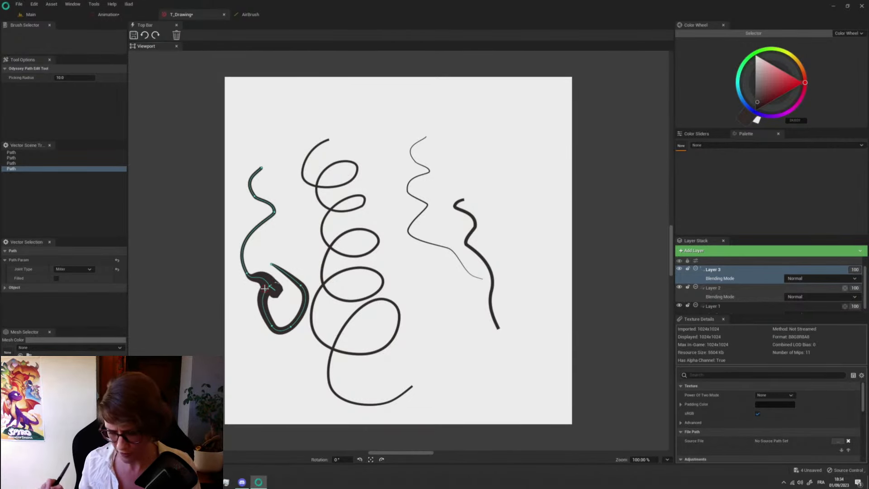
drag(273, 268, 277, 249)
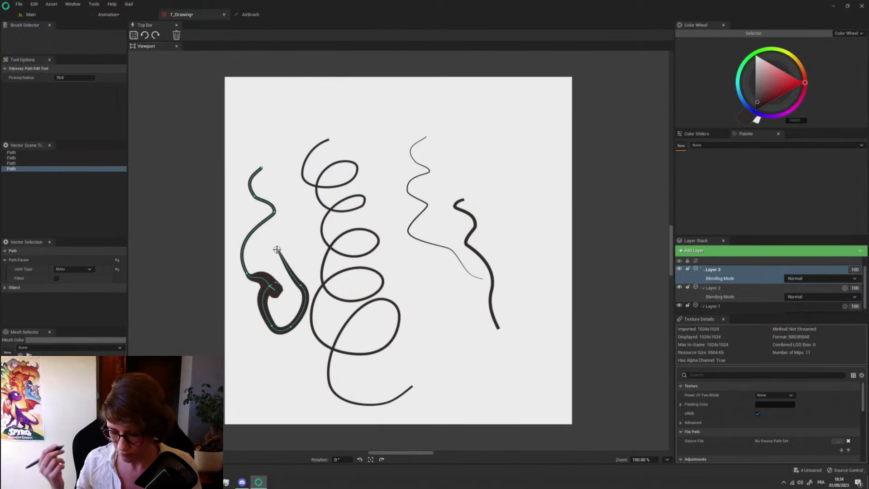
- Transform the edited left path, narrowing it, moving it beside the spiral and scaling it down
key(ctrl+t)
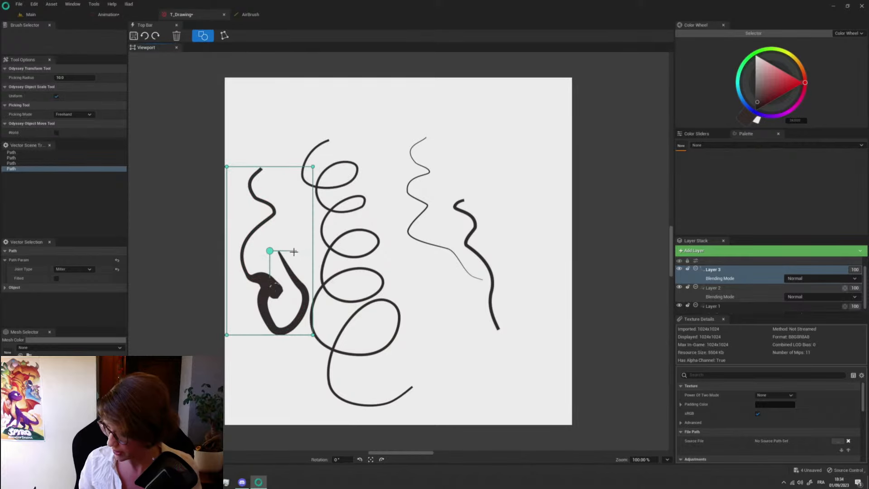
drag(294, 270, 304, 398)
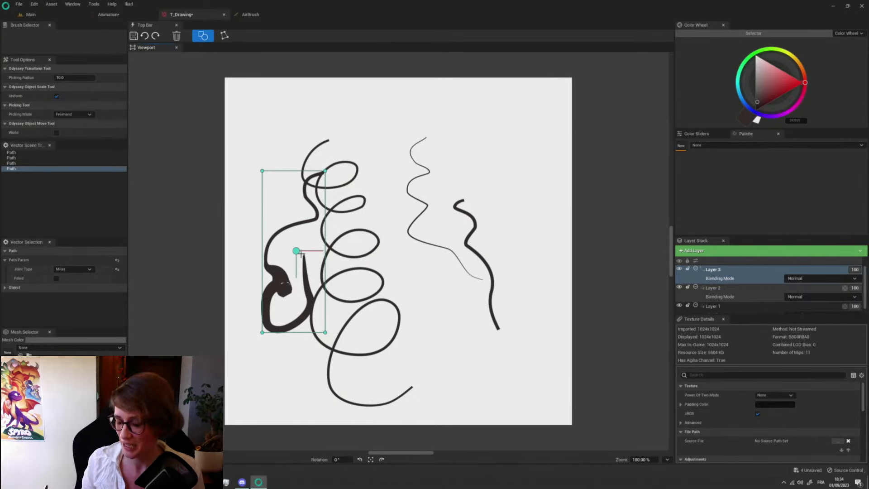
drag(297, 285, 298, 313)
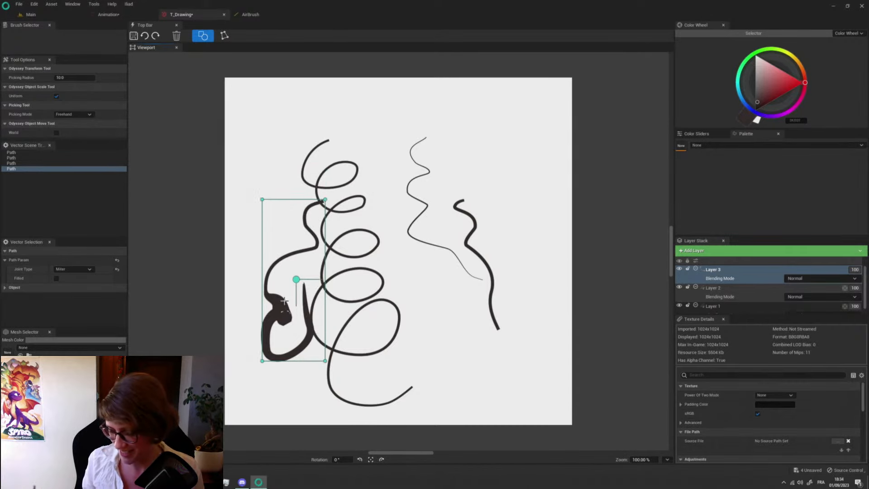
drag(298, 281, 289, 260)
drag(317, 181, 297, 222)
- Pan the vector layer's contents and zoom them to 0.94, and deform the spiral and the thick path beside it
mouse_move(314, 302)
middle_down()
mouse_move(403, 258)
mouse_move(349, 344)
mouse_move(284, 294)
mouse_move(343, 327)
mouse_move(351, 255)
middle_up()
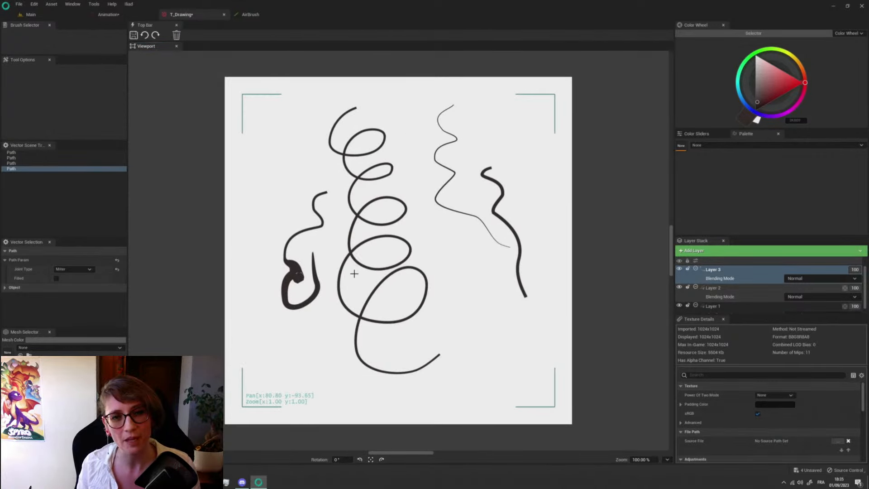
mouse_move(382, 254)
middle_down()
mouse_move(345, 285)
mouse_move(362, 268)
mouse_move(454, 272)
mouse_move(481, 264)
mouse_move(300, 282)
mouse_move(564, 268)
mouse_move(355, 276)
middle_up()
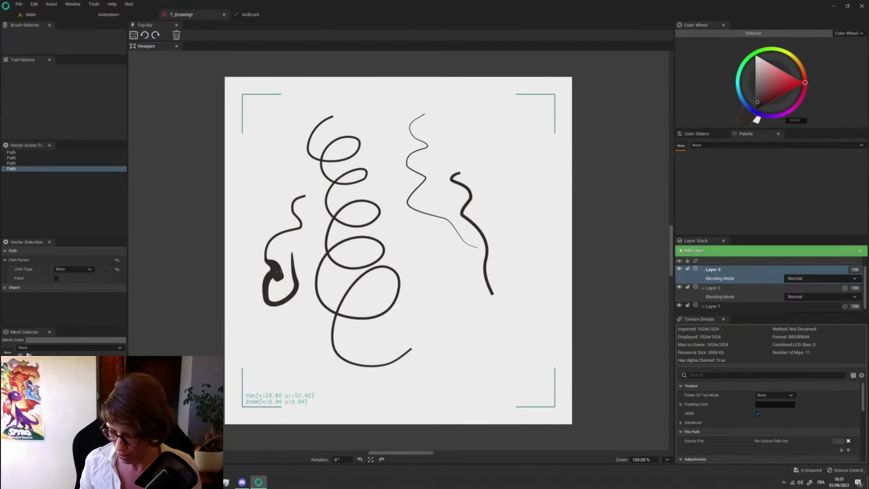
mouse_move(313, 269)
mouse_down()
mouse_move(311, 306)
mouse_move(301, 247)
mouse_move(389, 252)
mouse_move(359, 240)
mouse_move(376, 192)
mouse_move(388, 252)
mouse_move(319, 276)
mouse_move(393, 274)
mouse_move(389, 306)
mouse_move(361, 317)
mouse_move(295, 317)
mouse_move(270, 290)
mouse_move(292, 223)
mouse_move(304, 231)
mouse_move(281, 248)
mouse_move(284, 256)
mouse_move(318, 283)
mouse_move(285, 254)
mouse_move(279, 299)
mouse_move(298, 299)
mouse_move(328, 270)
mouse_move(298, 297)
mouse_move(312, 263)
mouse_up()
- Warp the thick left path with the Grid tool, selecting its inner lattice points and pulling them upward
key(g)
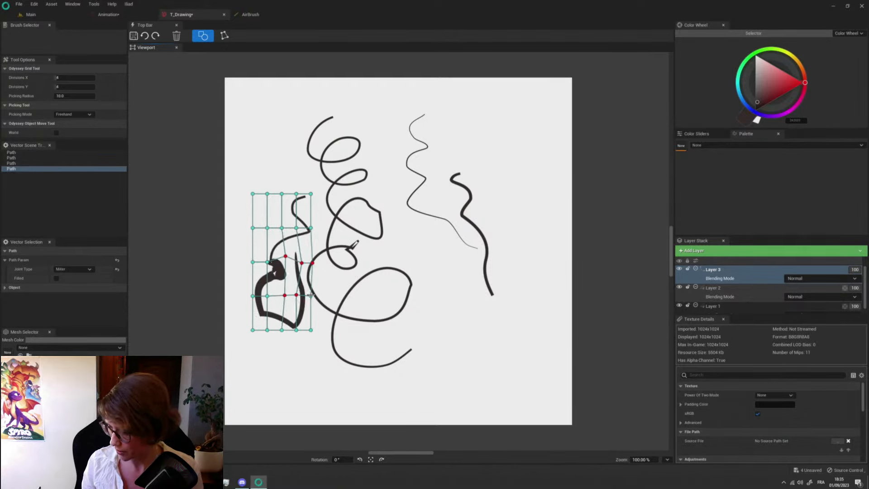
shift+click(311, 297)
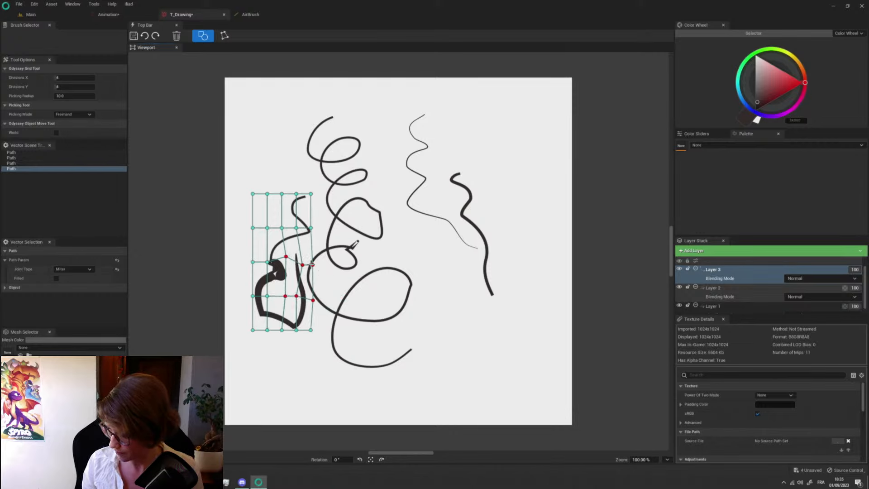
drag(311, 264, 311, 265)
shift+click(312, 299)
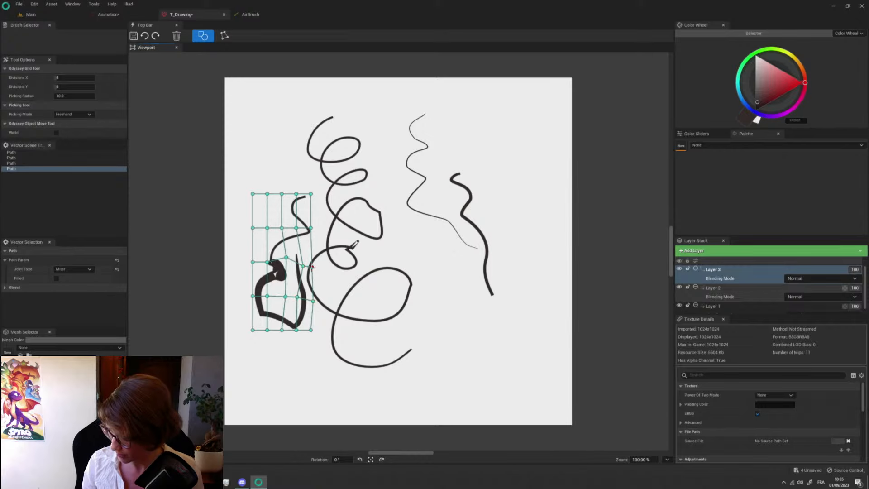
shift+click(314, 301)
shift+click(303, 266)
shift+click(287, 258)
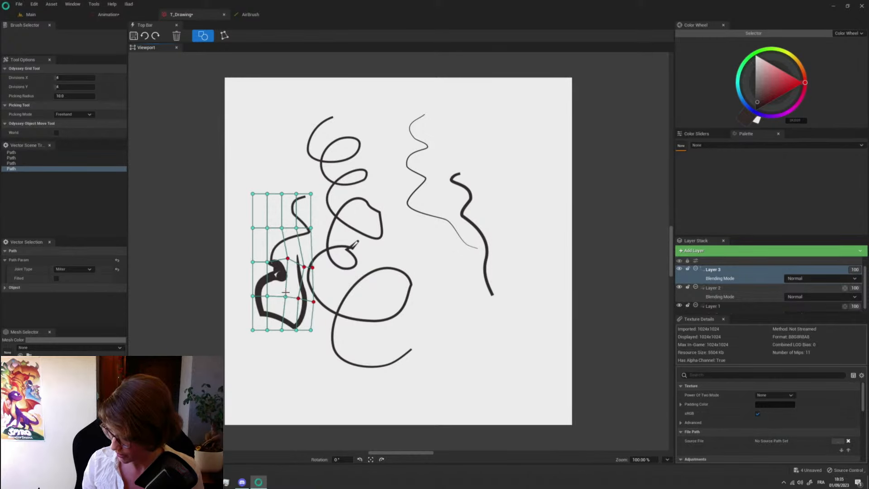
shift+click(297, 298)
shift+click(285, 297)
mouse_move(286, 297)
mouse_down()
mouse_move(278, 294)
mouse_move(293, 302)
mouse_move(295, 292)
mouse_move(292, 324)
mouse_move(289, 249)
mouse_up()
shift+click(288, 259)
shift+click(298, 299)
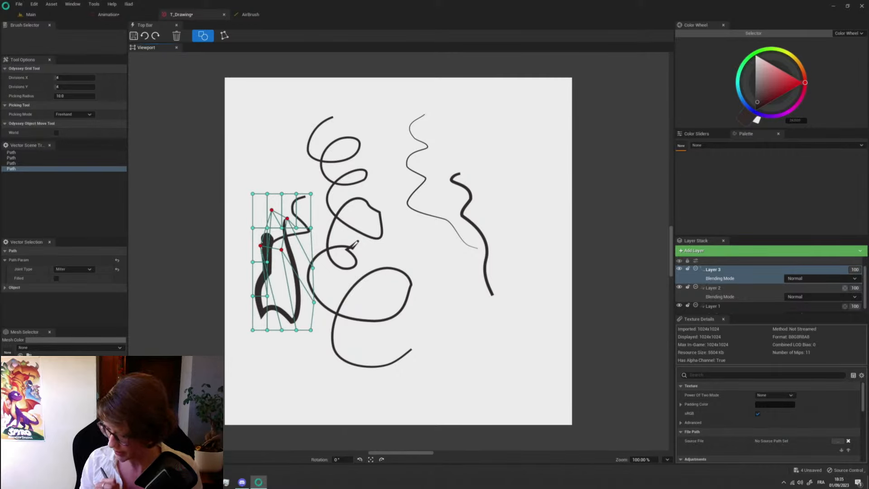
- Clear Layer 3 and draw two long looping paths that overlap each other to form several closed areas
click(177, 38)
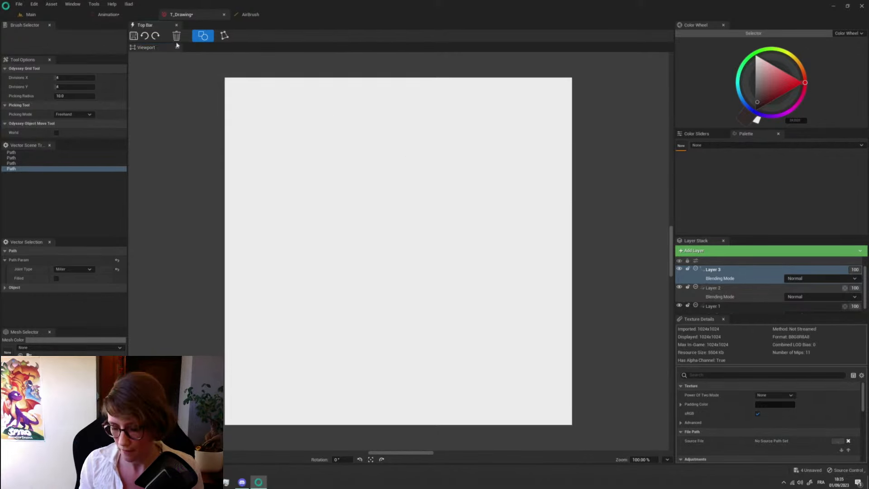
key(b)
mouse_move(374, 149)
mouse_down()
mouse_move(308, 318)
mouse_move(444, 298)
mouse_move(519, 319)
mouse_up()
mouse_move(311, 147)
mouse_down()
mouse_move(252, 336)
mouse_move(344, 394)
mouse_up()
- Bucket-fill the closed areas red starting from the upper loop, and recolour the connected lower areas blue
key(g)
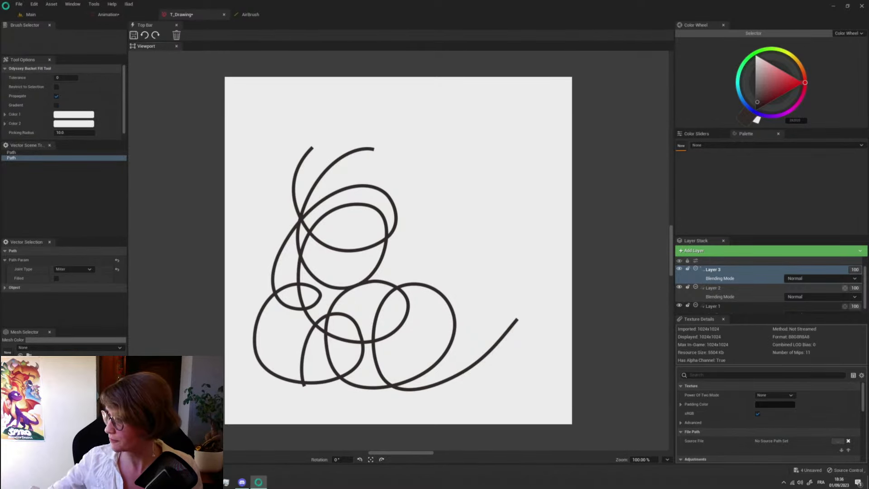
click(791, 89)
click(351, 228)
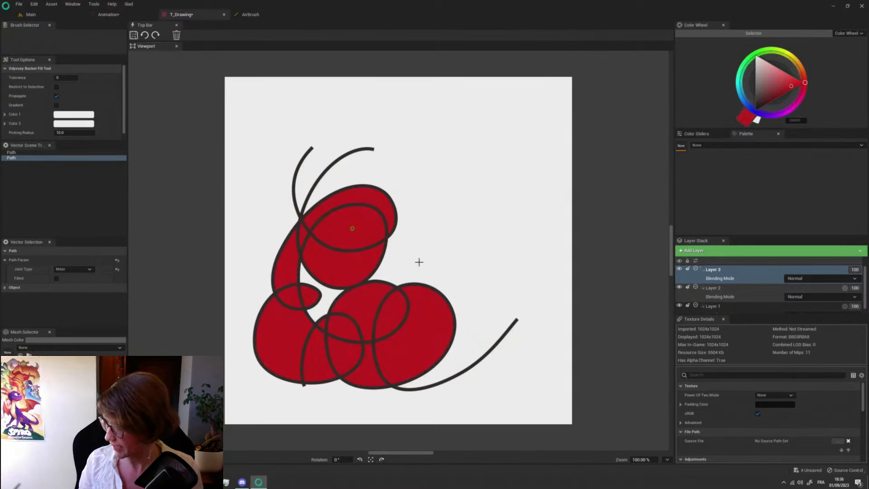
click(745, 103)
click(789, 81)
click(365, 300)
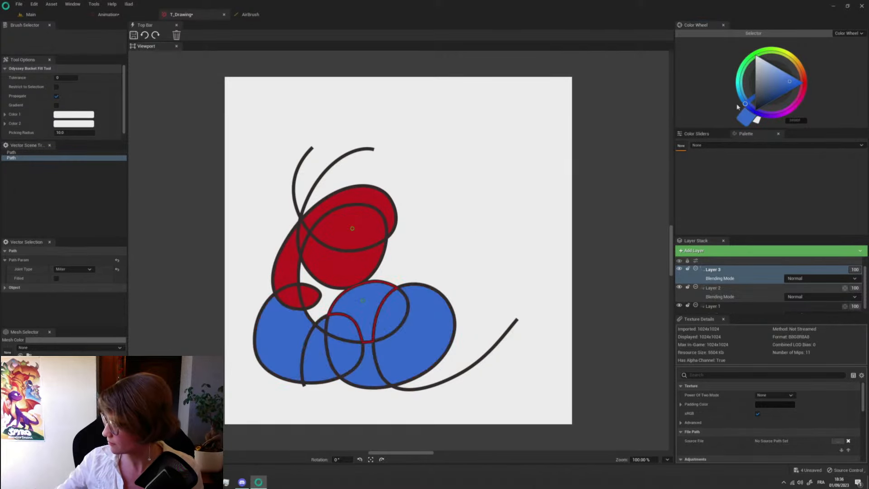
- Bucket-fill the lower left areas green and the lower right loop magenta
click(756, 53)
click(281, 349)
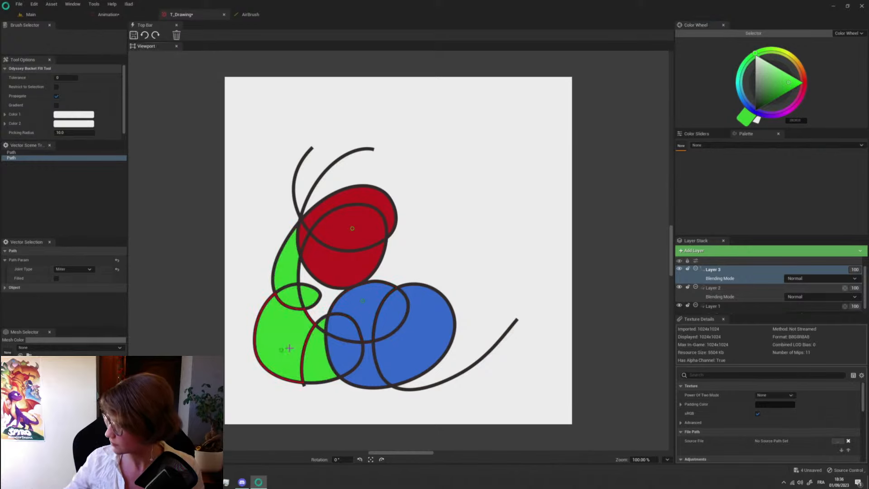
click(793, 109)
click(413, 350)
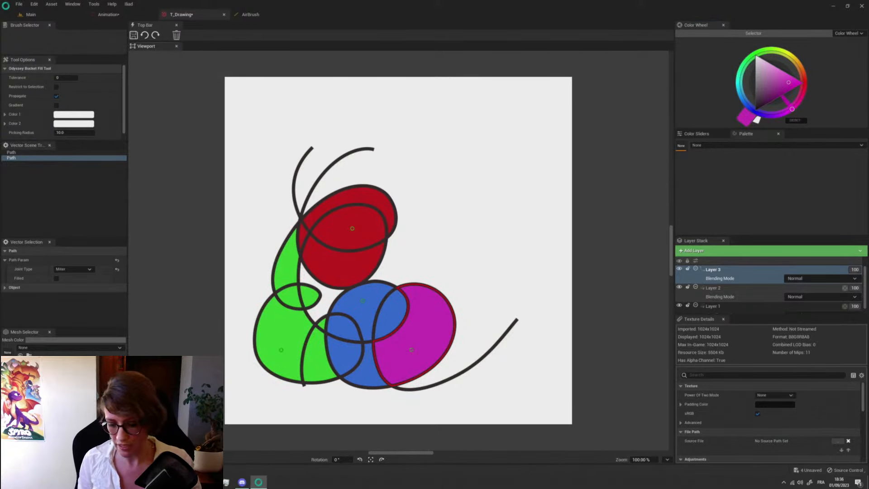
- Warp the selected filled path with the Grid tool, pulling lattice points outward around its red upper loop and blue lower areas
key(g)
drag(327, 329, 342, 315)
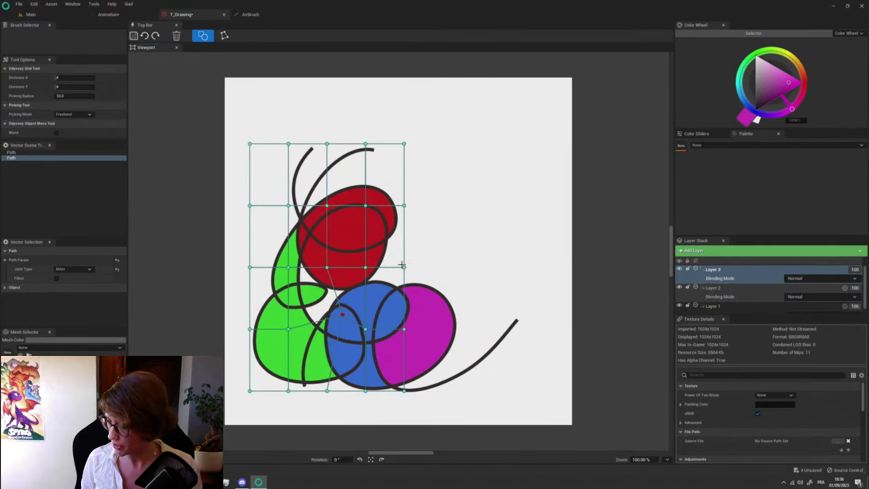
drag(404, 267, 436, 268)
drag(366, 267, 391, 279)
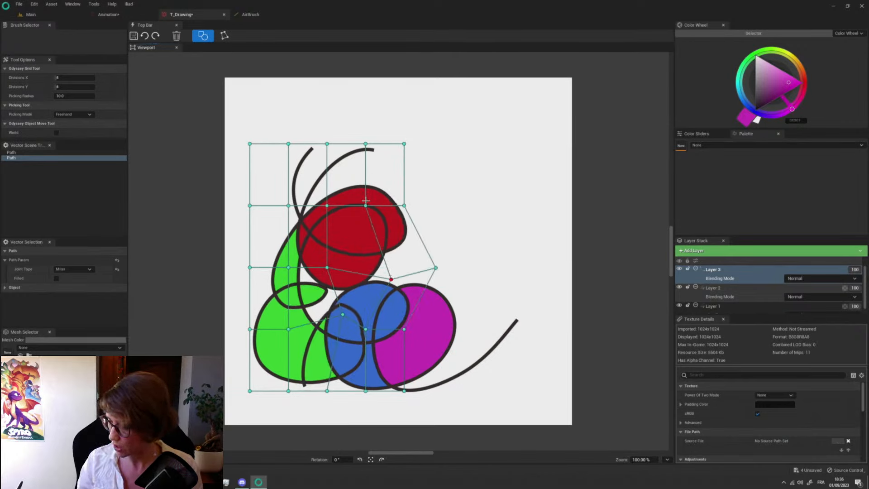
drag(365, 205, 380, 188)
drag(327, 206, 328, 189)
drag(404, 329, 430, 328)
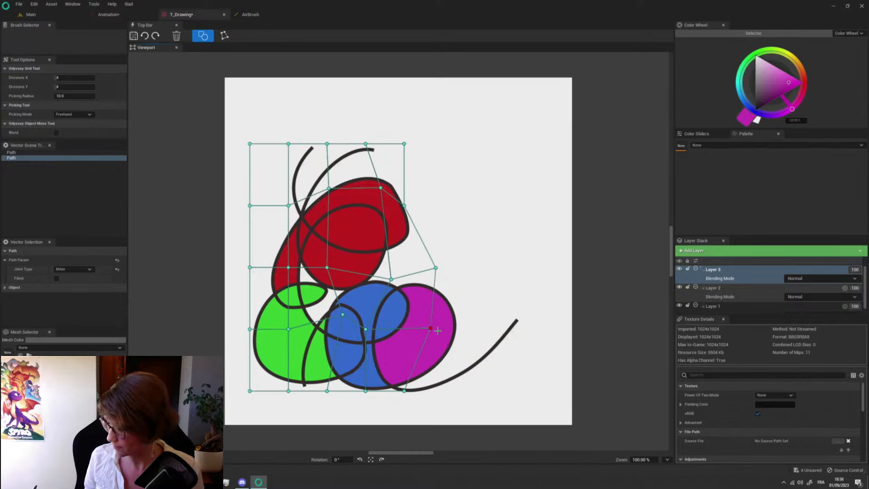
drag(366, 391, 370, 430)
drag(366, 330, 373, 327)
drag(433, 327, 468, 327)
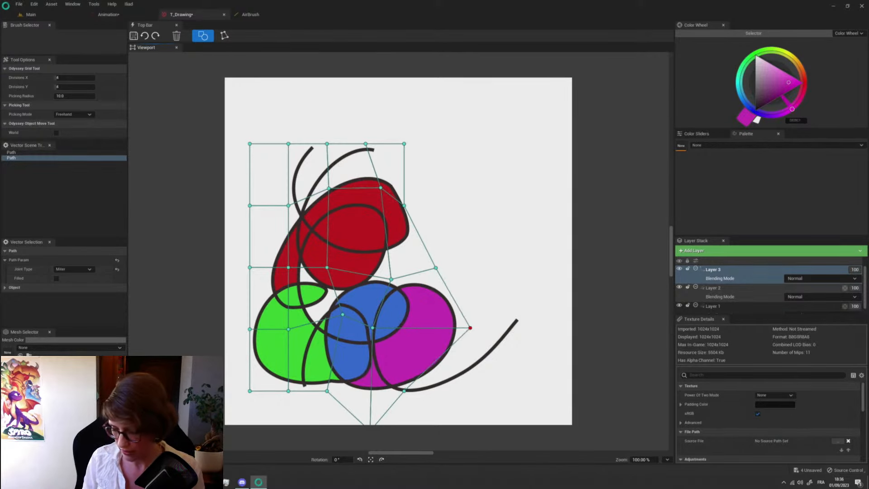
- Edit the same path's points, widening the green area, lengthening the path's lower end and tightening the small green loop
key(a)
drag(367, 330, 359, 333)
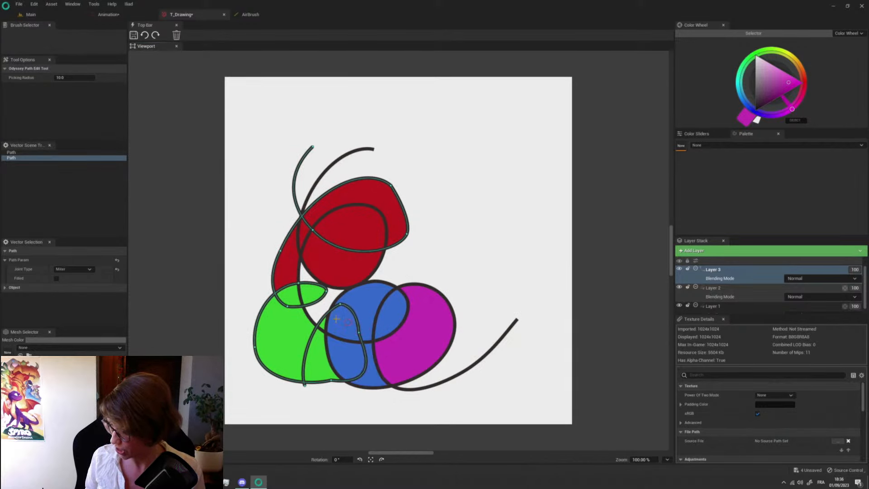
drag(254, 346, 237, 365)
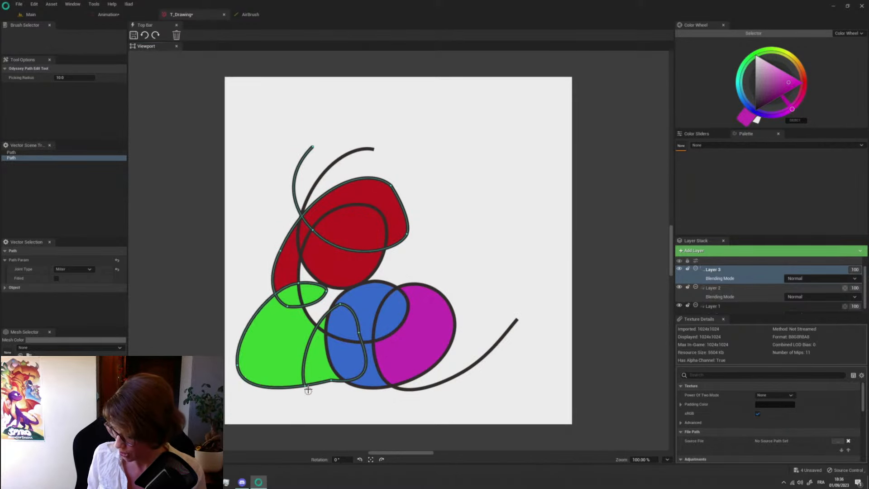
drag(305, 386, 312, 414)
drag(327, 292, 319, 305)
- Enlarge the red upper loop by moving its path points outward, and shift the other path's upper end up and left
drag(407, 234, 427, 222)
drag(390, 185, 405, 172)
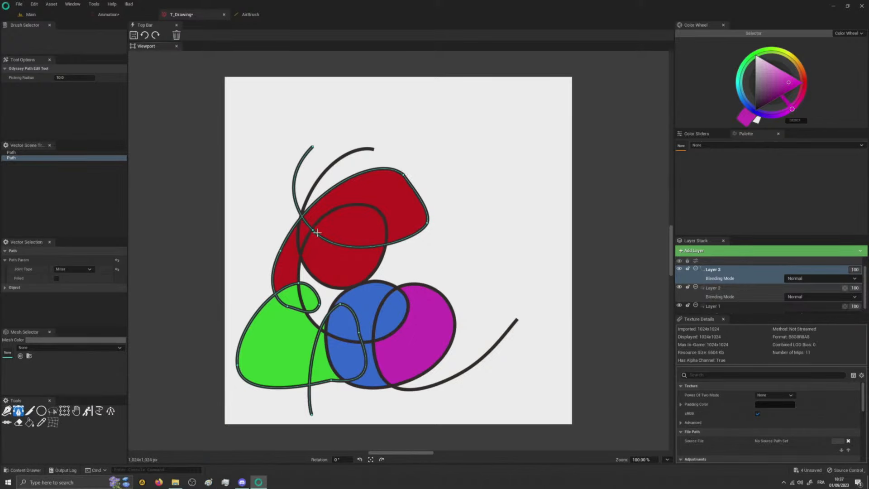
drag(316, 232, 324, 256)
drag(404, 174, 420, 146)
drag(427, 222, 463, 228)
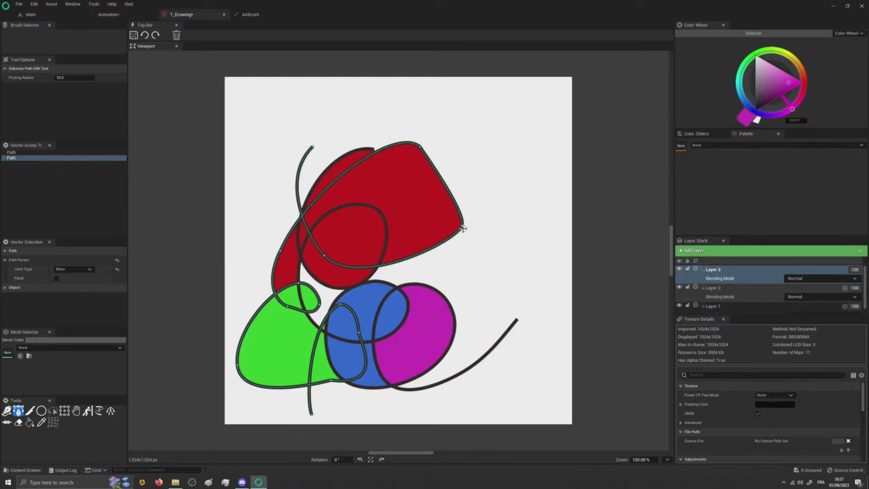
drag(371, 154, 352, 130)
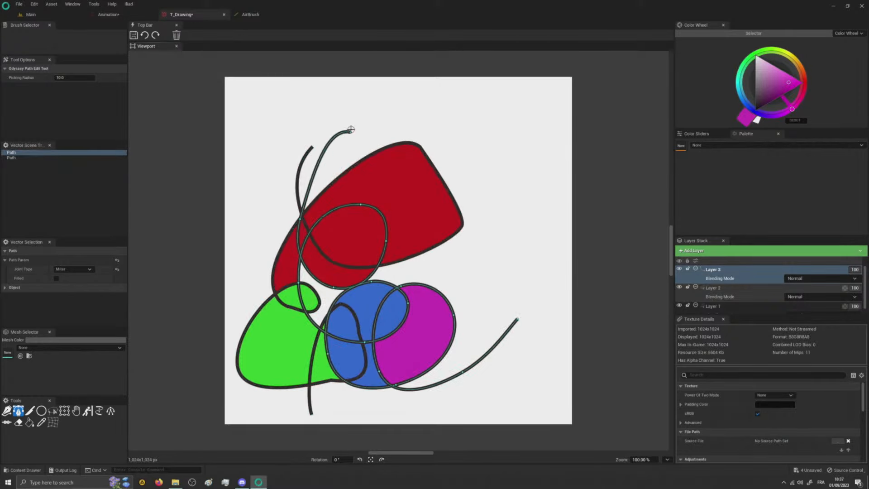
- Close the T_Drawing and AirBrush editors and open the T_Decal-bis texture
click(224, 15)
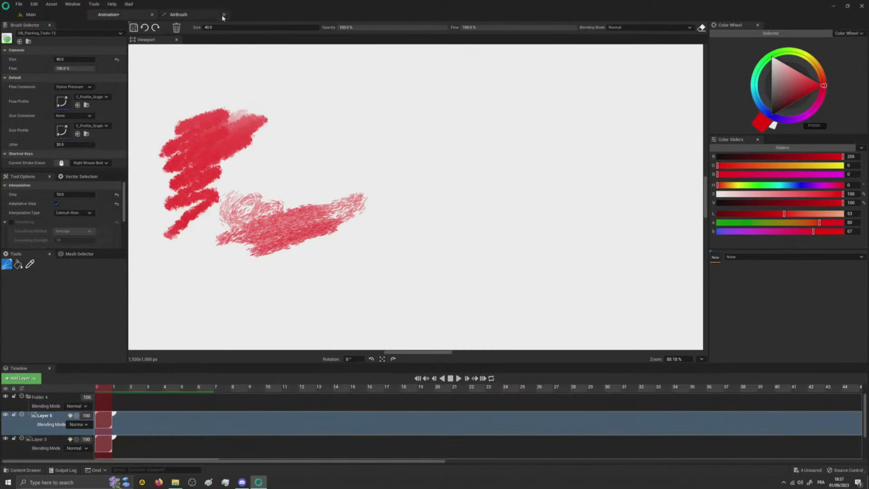
click(224, 15)
key(ctrl+space)
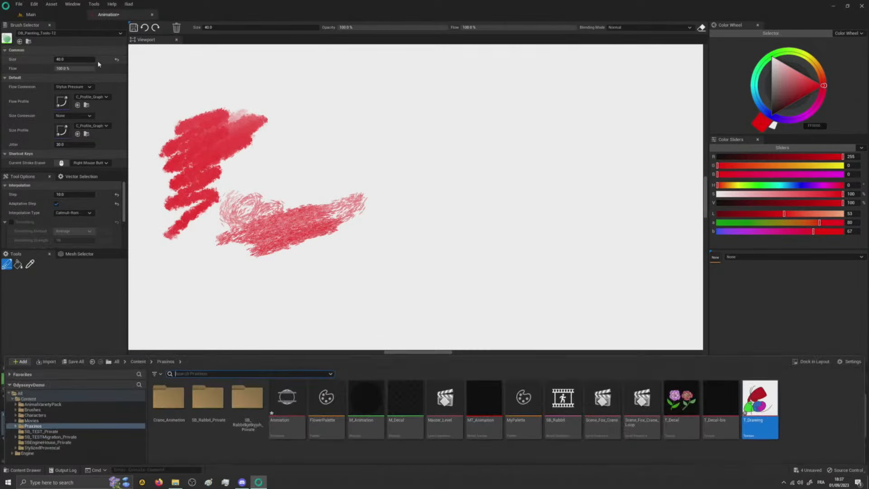
double_click(721, 350)
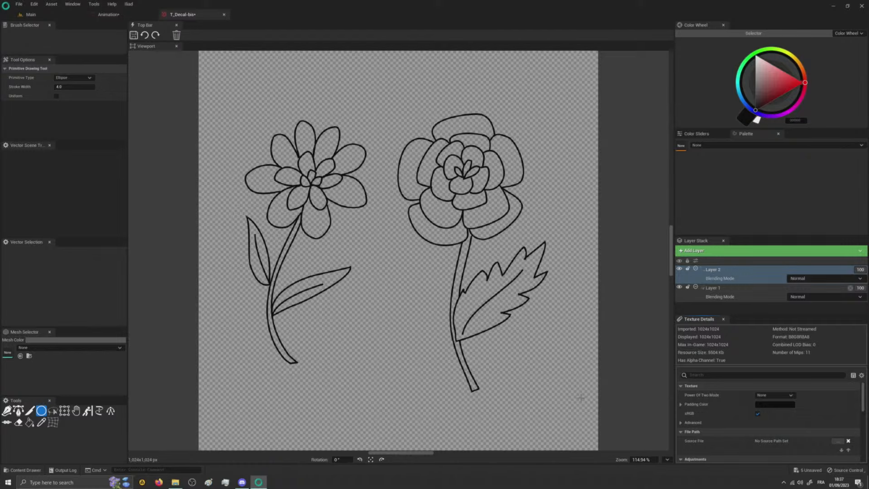
- Load FlowerPalette and bucket-fill both flower stems with its Stem colour
click(716, 146)
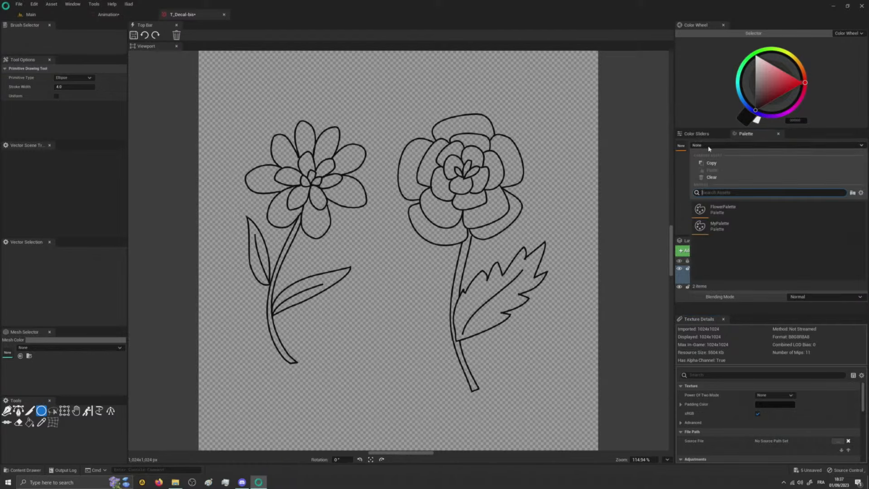
click(719, 211)
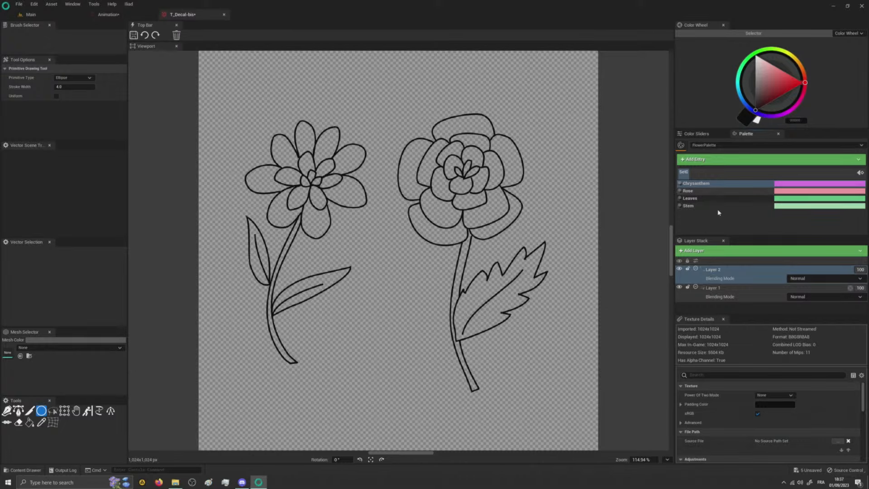
click(753, 206)
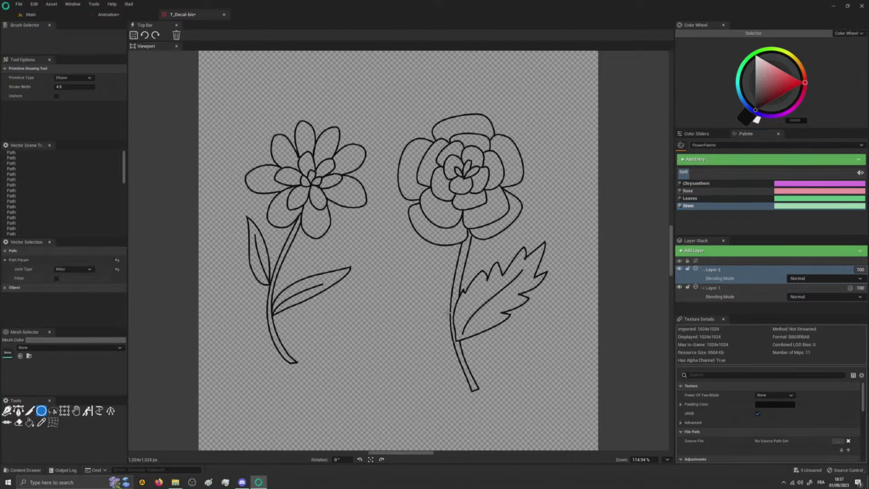
click(30, 421)
click(458, 283)
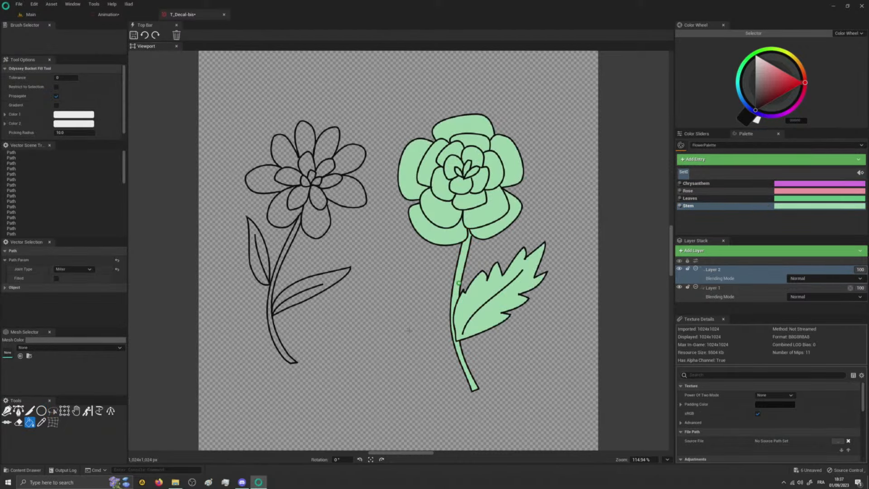
key(ctrl+z)
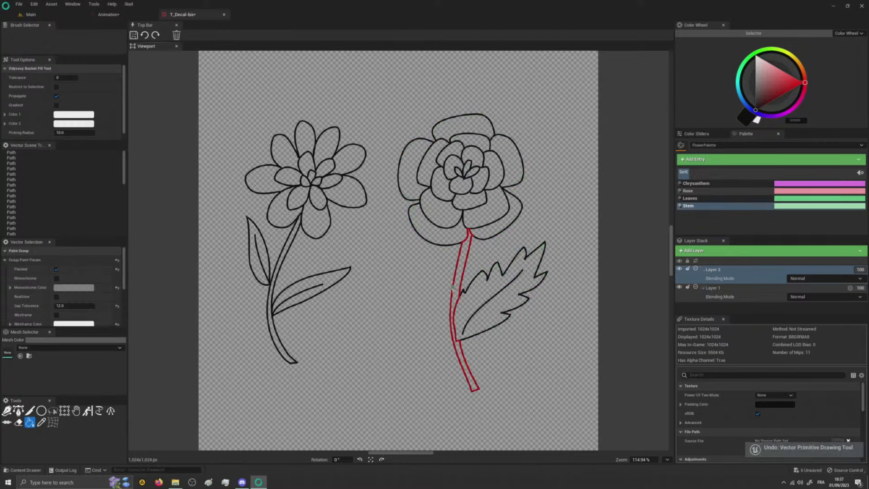
click(455, 288)
click(270, 308)
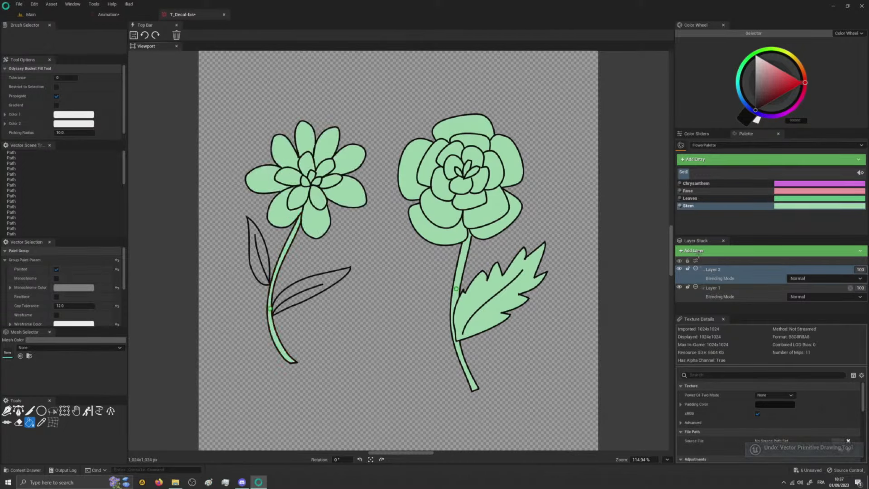
- Bucket-fill the leaves of both flowers with the Leaves palette colour
click(725, 198)
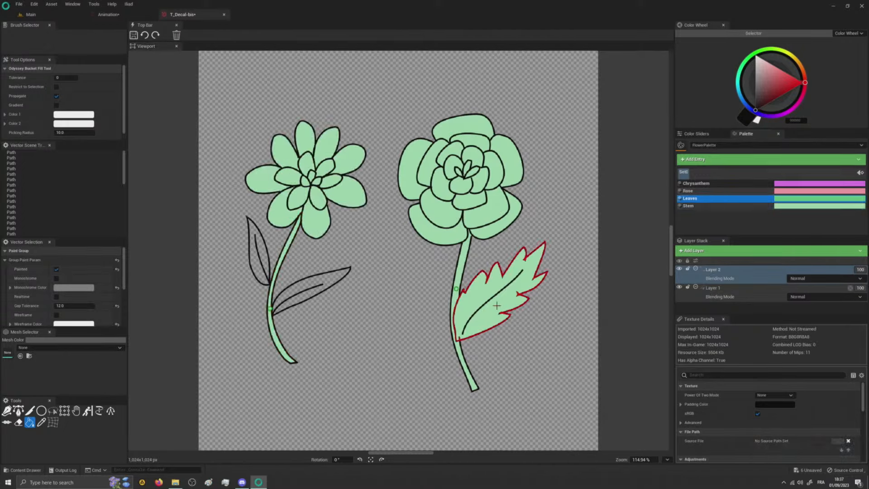
click(501, 304)
click(318, 280)
click(265, 259)
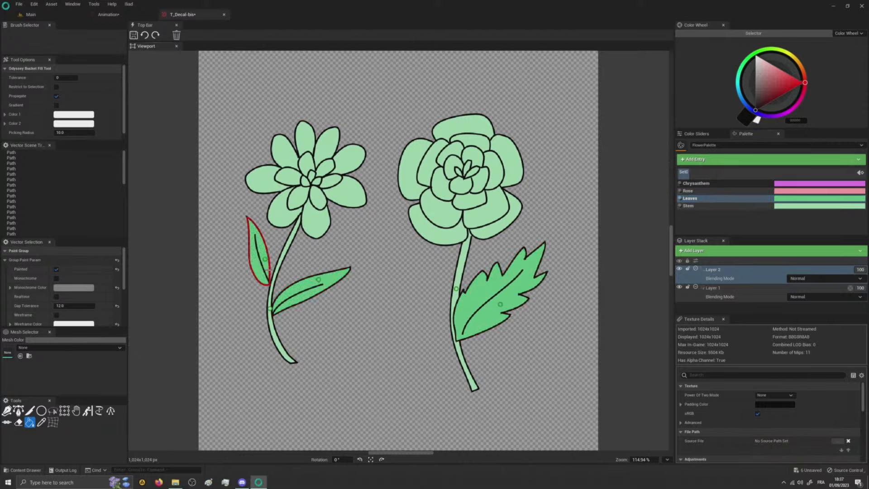
- Fill the right flower's petals with the Rose palette colour and the left flower's petals with Chrysanthem
click(743, 191)
click(493, 211)
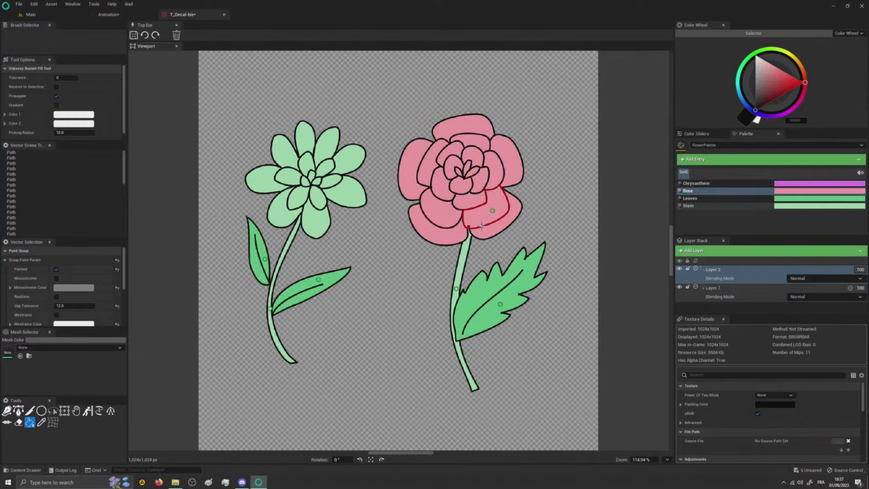
click(731, 184)
click(300, 198)
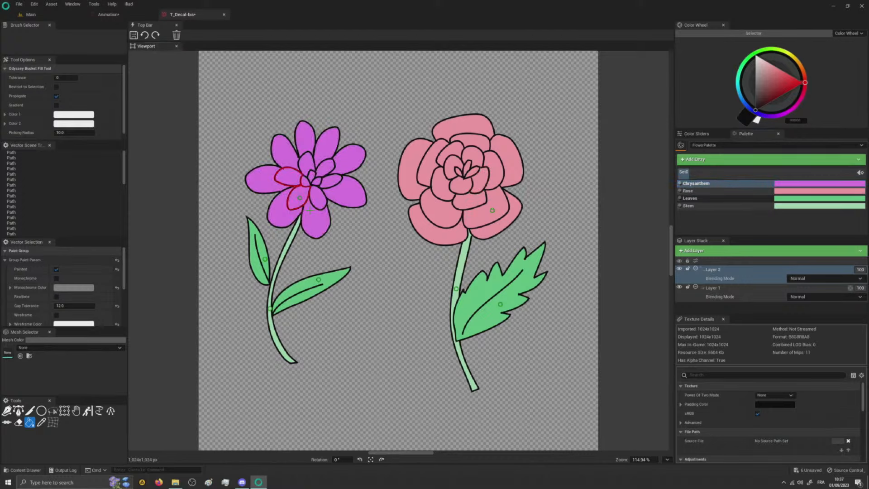
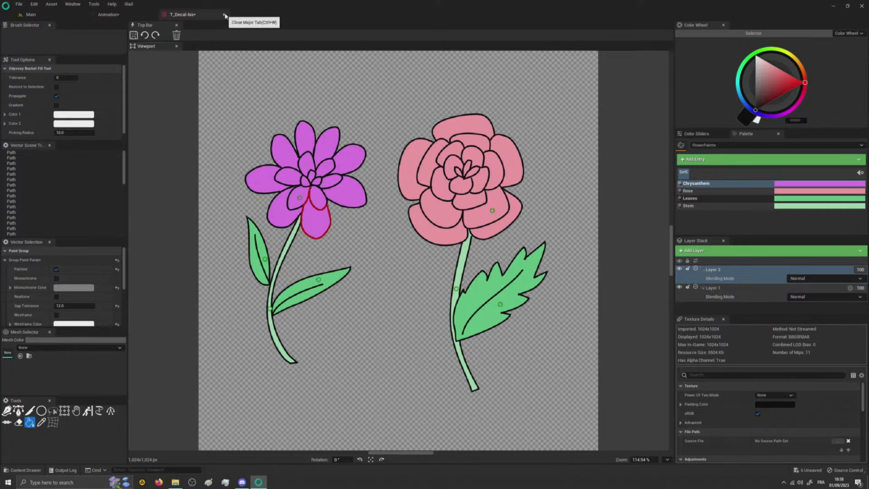
- Close the T_Decal-bis texture and Animation editors to return to the Main level
click(224, 15)
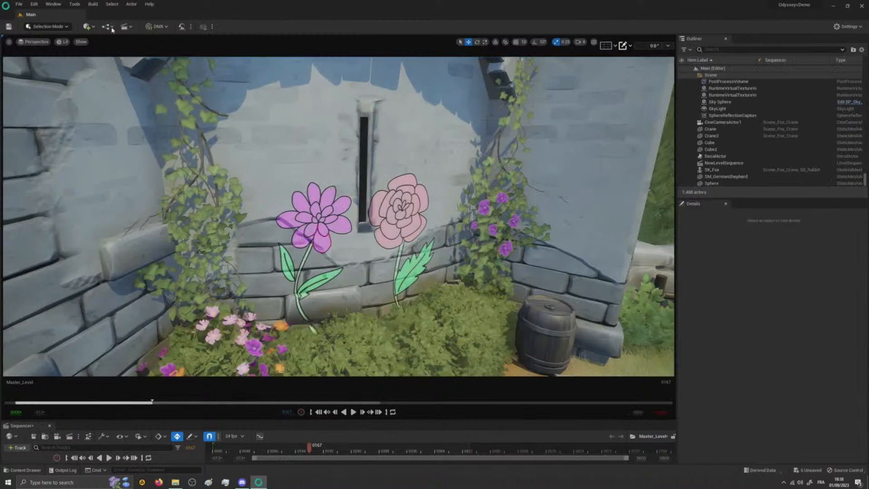
click(154, 15)
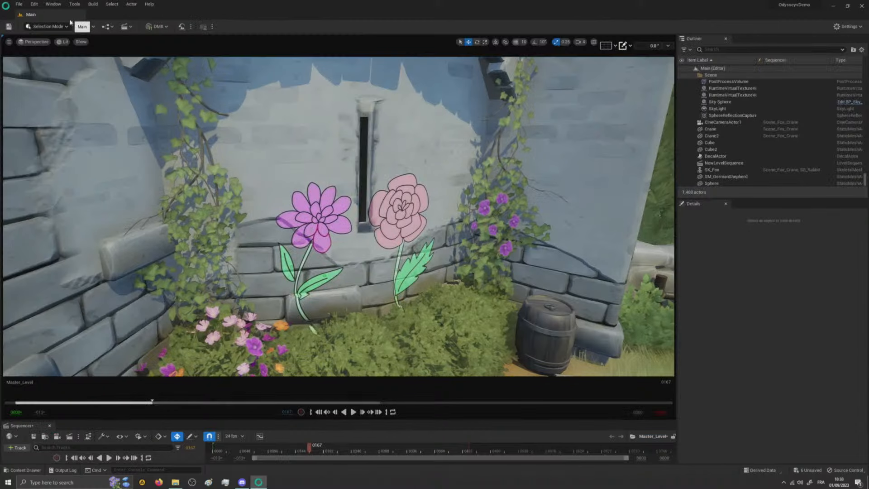
- Select the large rock on the grass near the wooden planks and switch the editor to Iliad Mode
right_drag(339, 217, 292, 242)
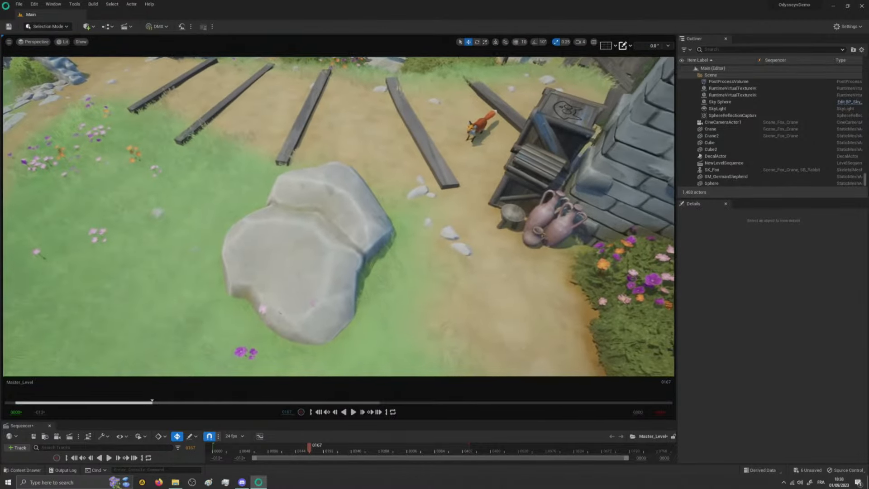
mouse_move(312, 295)
right_down()
mouse_move(300, 297)
mouse_move(334, 303)
mouse_move(315, 308)
right_up()
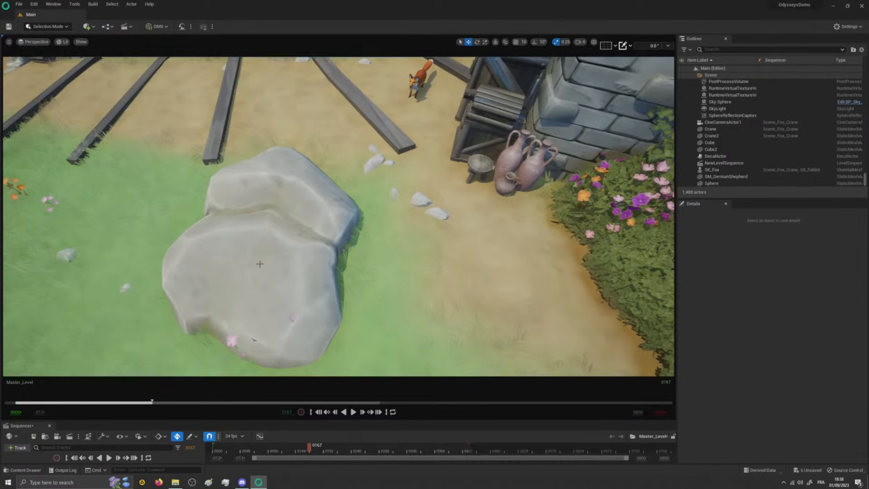
click(260, 264)
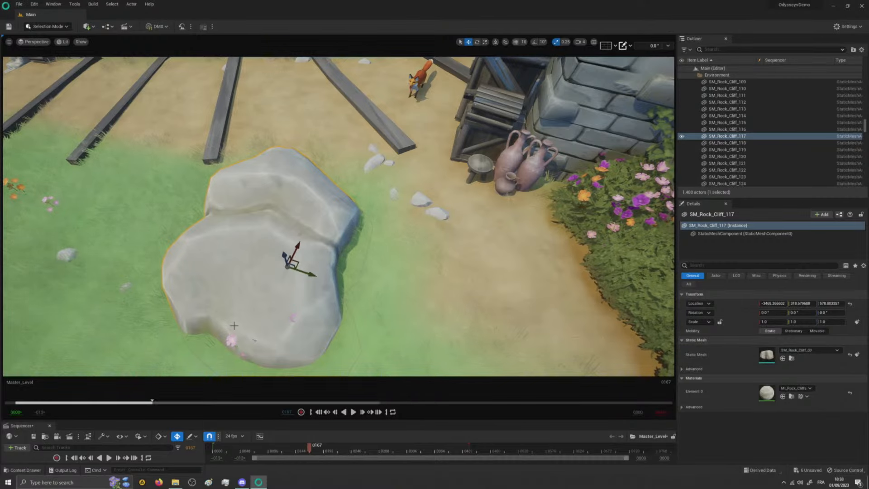
click(47, 26)
click(60, 45)
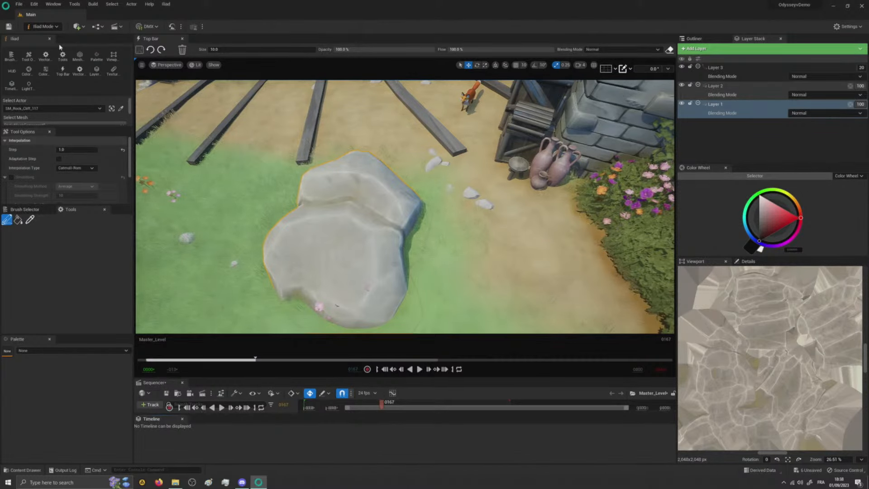
- Make Layer 2 of the rock's texture active and display the Brush Selector
click(741, 87)
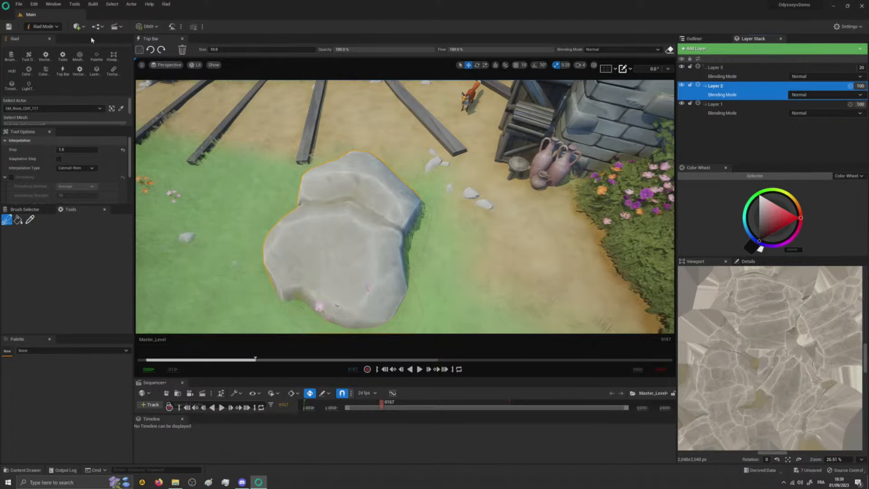
click(11, 56)
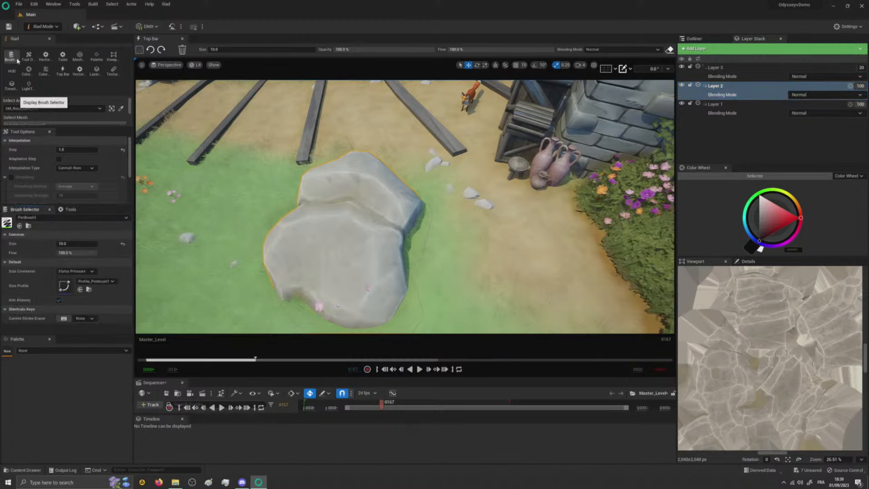
- Try several black PenBrush1 strokes directly on the rock and undo them all
mouse_move(319, 240)
mouse_down()
mouse_move(308, 271)
mouse_move(320, 262)
mouse_move(325, 272)
mouse_up()
key(ctrl+z)
mouse_move(301, 235)
mouse_down()
mouse_move(293, 286)
mouse_move(332, 272)
mouse_move(354, 213)
mouse_move(383, 194)
mouse_up()
key(ctrl+z)
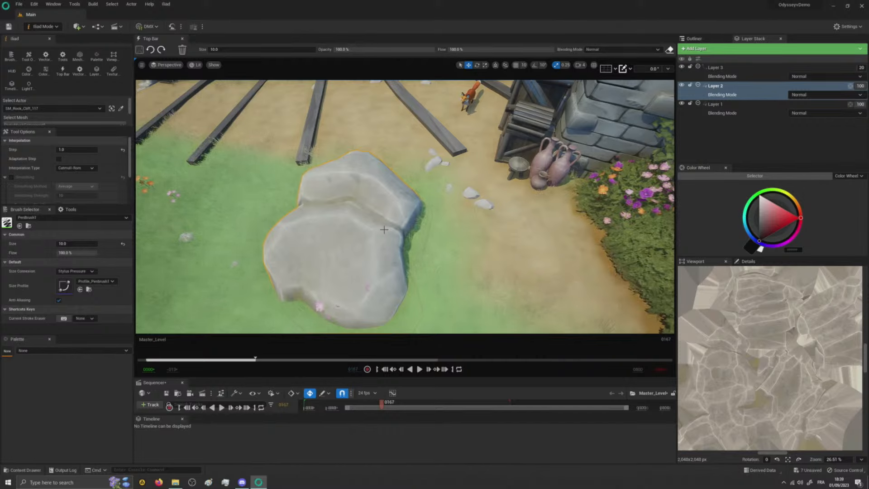
drag(287, 274, 361, 216)
mouse_move(285, 284)
mouse_down()
mouse_move(369, 236)
mouse_move(364, 251)
mouse_up()
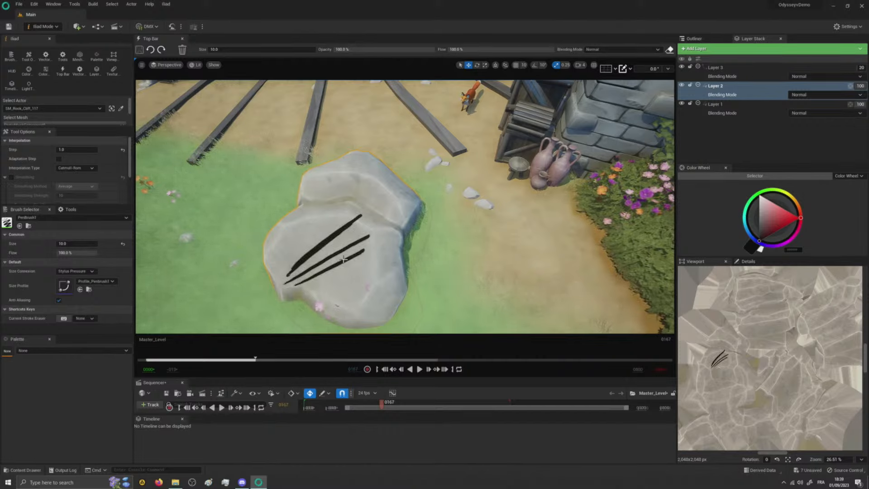
key(ctrl+z)
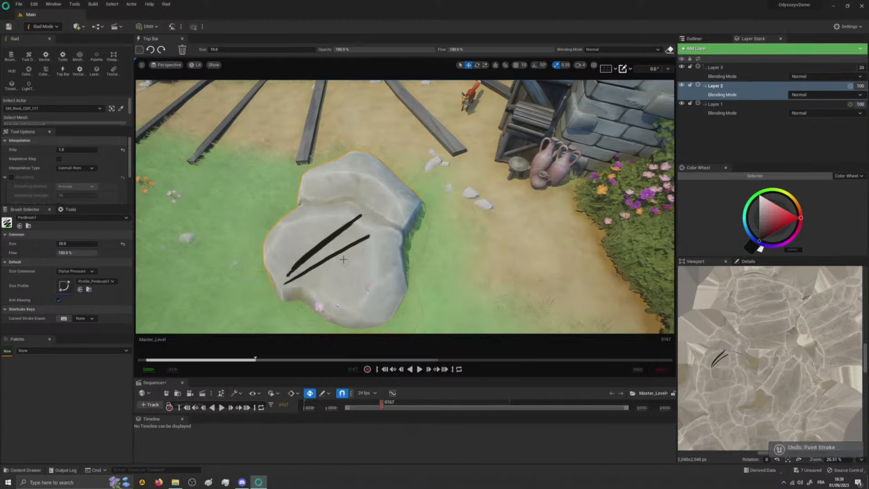
key(ctrl+z)
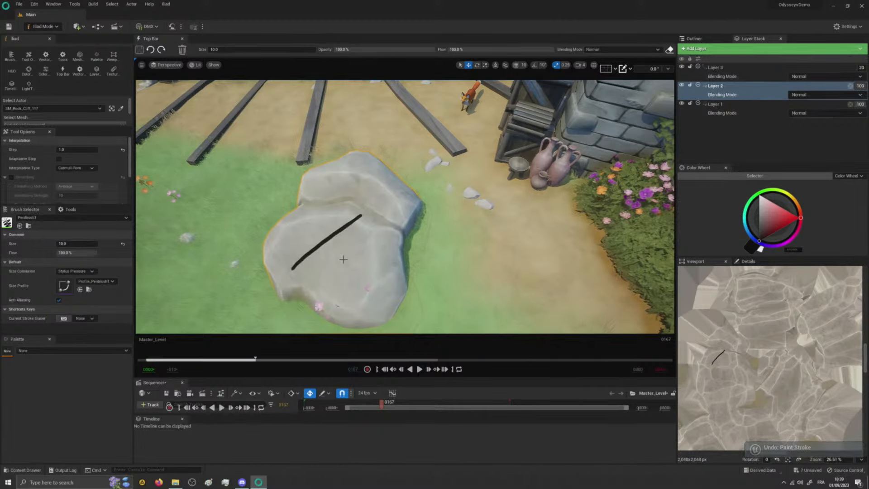
key(ctrl+z)
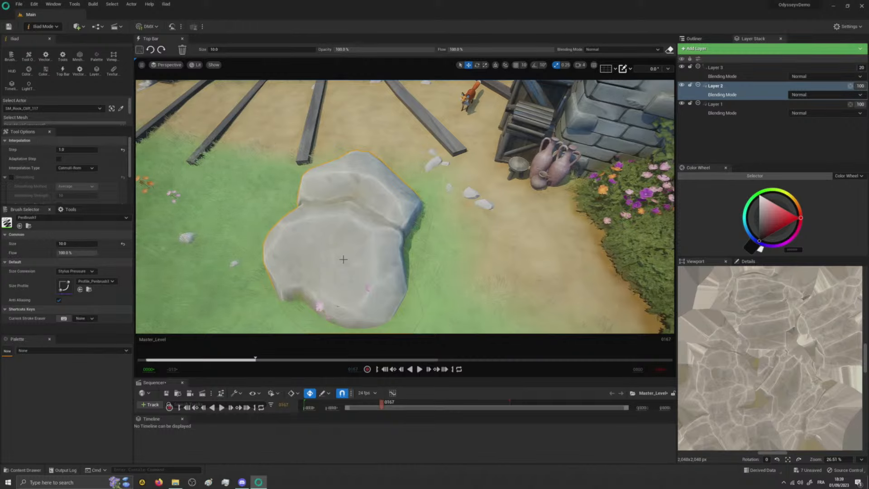
- Paint a small black looped scribble on the rock, and a large red patch beside it with the OB_Painting_Tools-07 brush
mouse_move(309, 235)
mouse_down()
mouse_move(303, 250)
mouse_move(322, 269)
mouse_up()
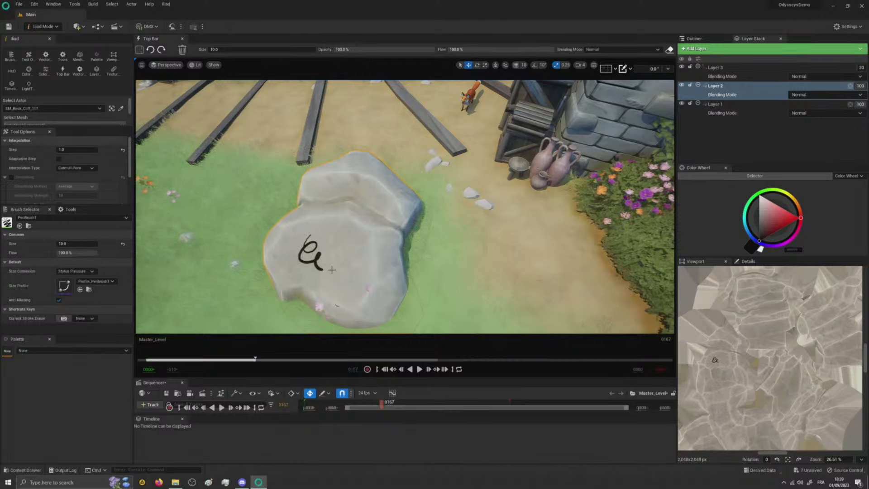
click(126, 217)
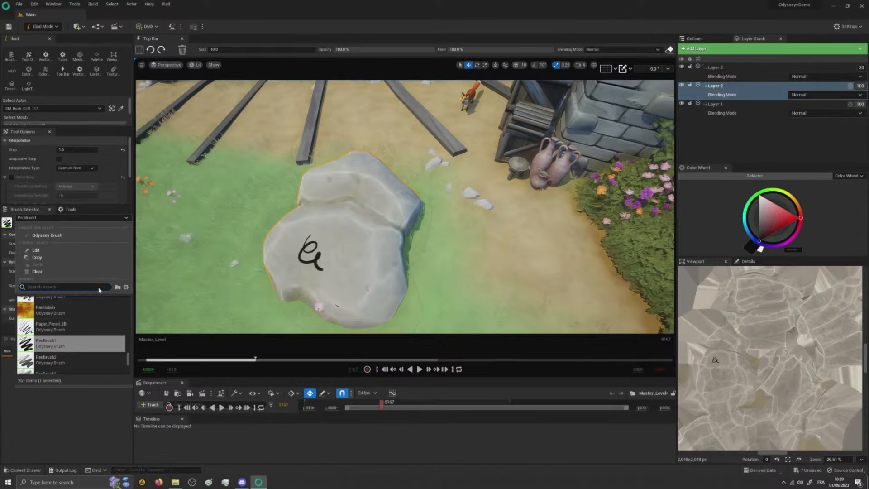
drag(129, 357, 129, 346)
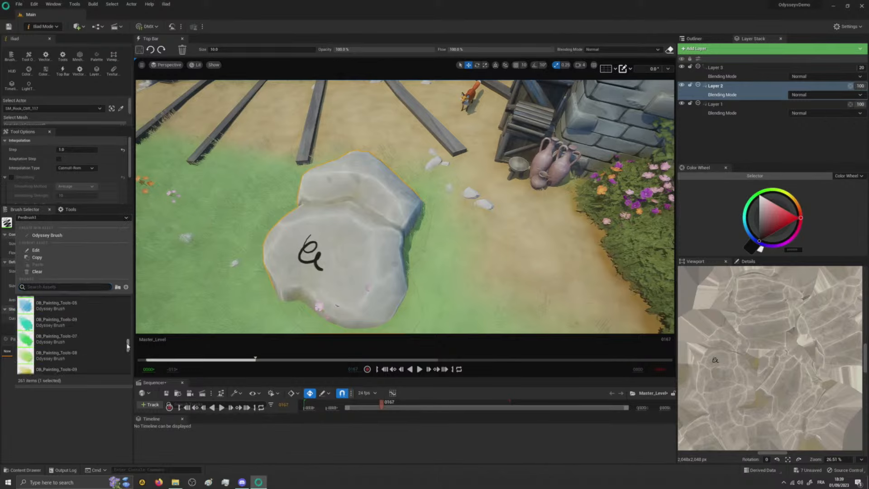
click(50, 340)
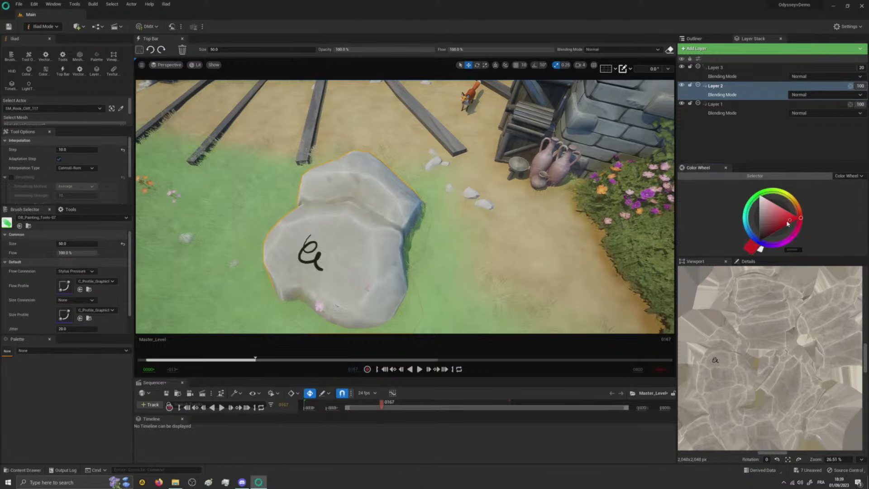
mouse_move(355, 242)
mouse_down()
mouse_move(346, 271)
mouse_move(312, 301)
mouse_move(312, 268)
mouse_move(350, 281)
mouse_up()
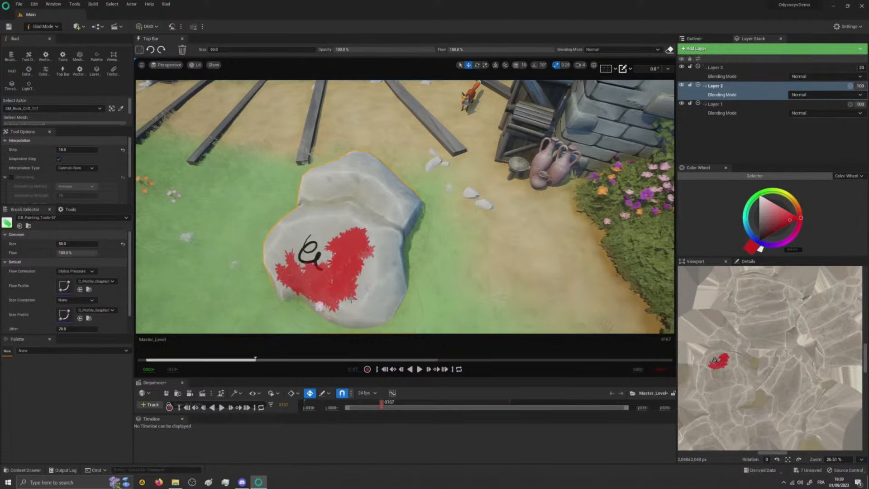
- Try the Multiply and Screen blending modes on Layer 2
click(842, 96)
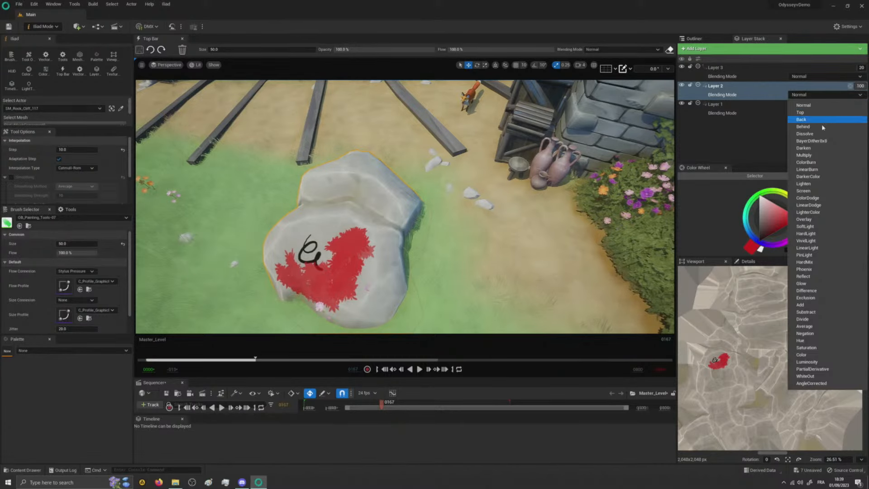
click(821, 157)
click(811, 96)
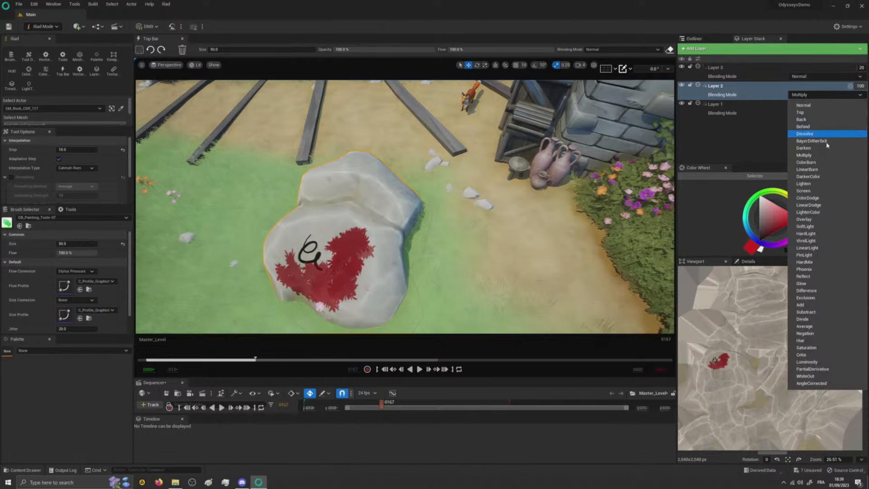
click(805, 191)
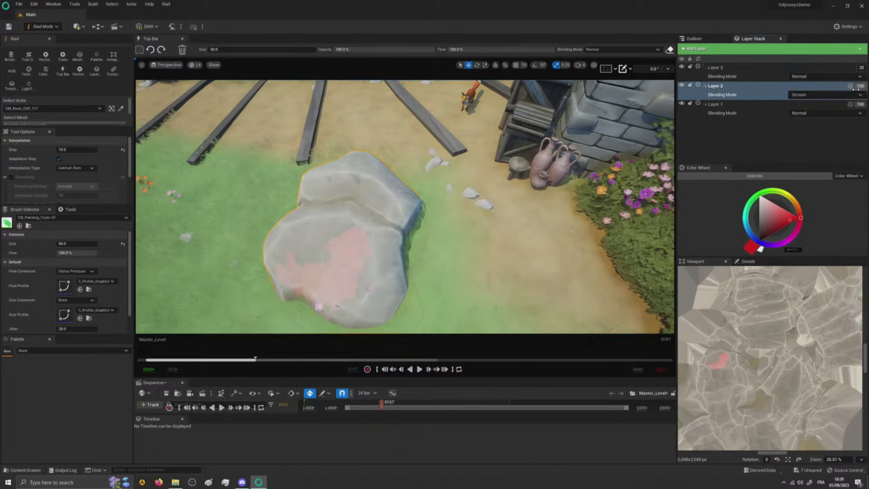
- Set Layer 2's blending mode to Overlay and hide the layer
click(810, 94)
click(806, 221)
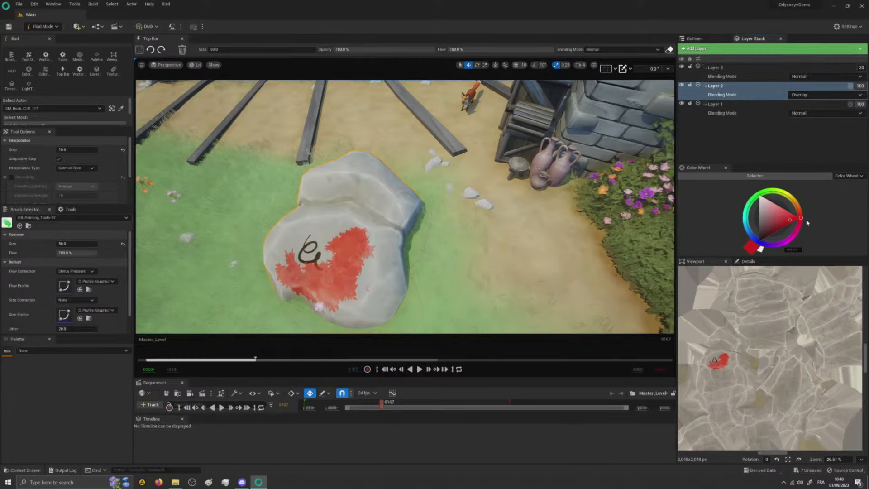
click(682, 85)
- Draw a curly red vector path across the rock on Layer 3 with the Path Drawing tool, radius 5.0
click(739, 67)
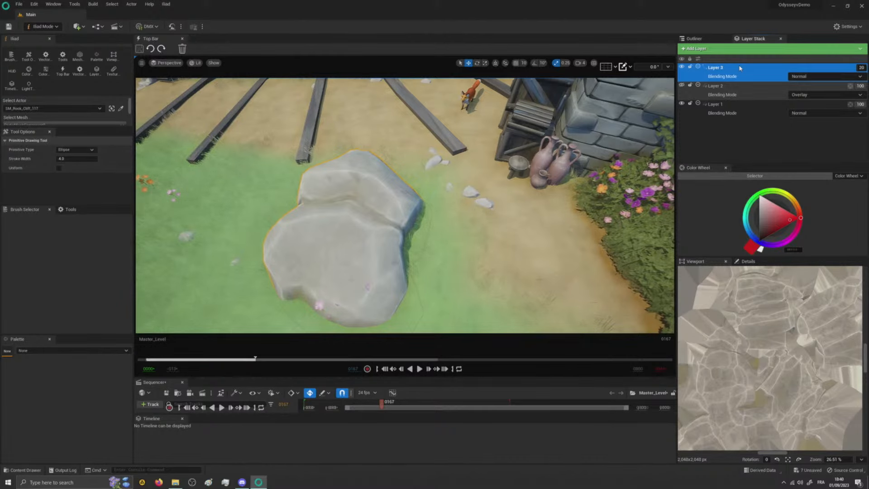
click(70, 210)
click(7, 219)
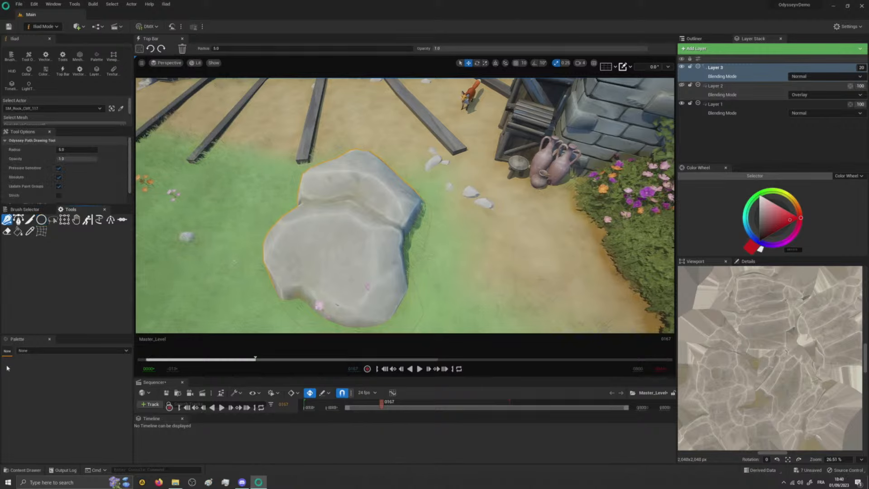
mouse_move(317, 233)
mouse_down()
mouse_move(337, 271)
mouse_move(383, 268)
mouse_move(366, 240)
mouse_up()
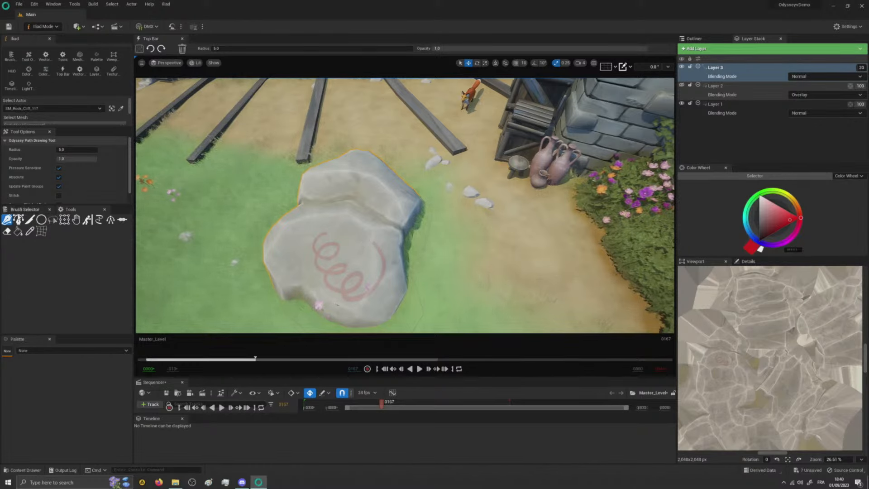
- Activate the Path Edit tool and raise Layer 3's opacity to 100
click(19, 220)
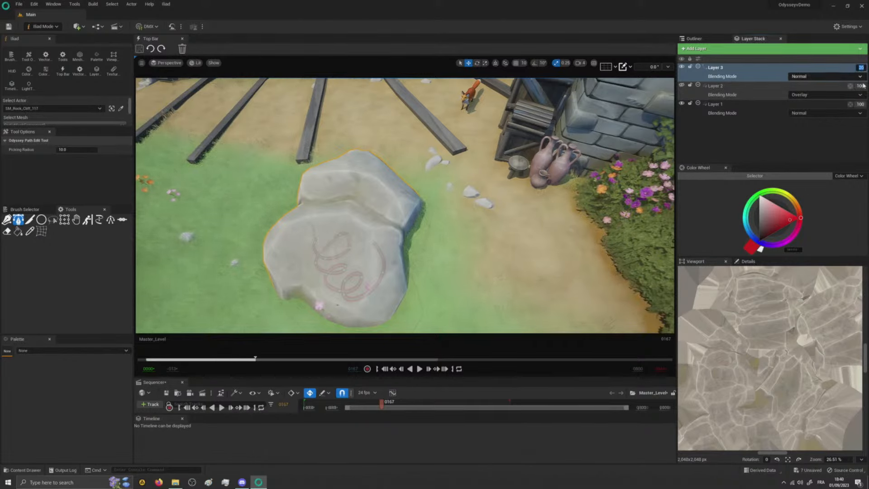
click(860, 67)
key(Return)
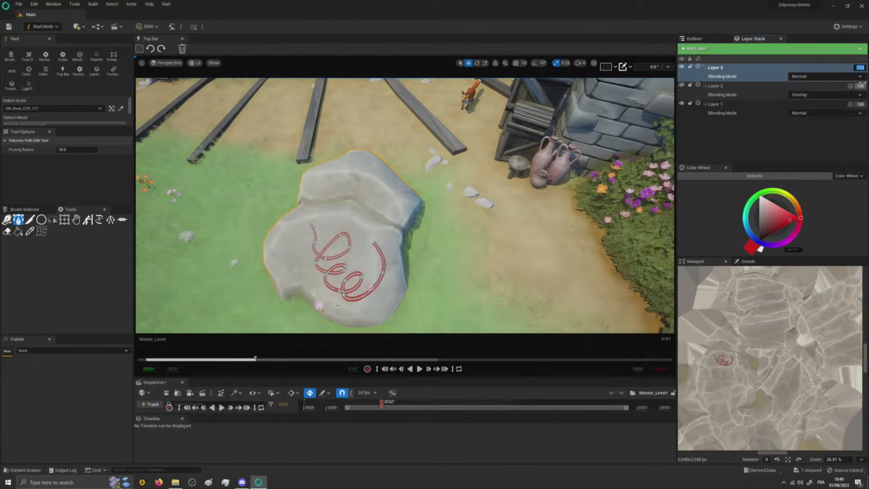
- Reshape the curly path by thickening its first bend and removing its uppermost loop
drag(313, 241, 297, 251)
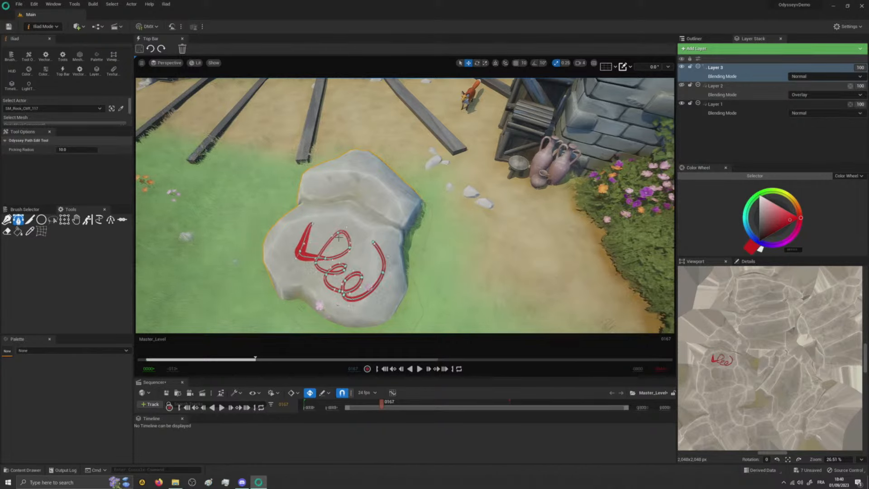
key(ctrl)
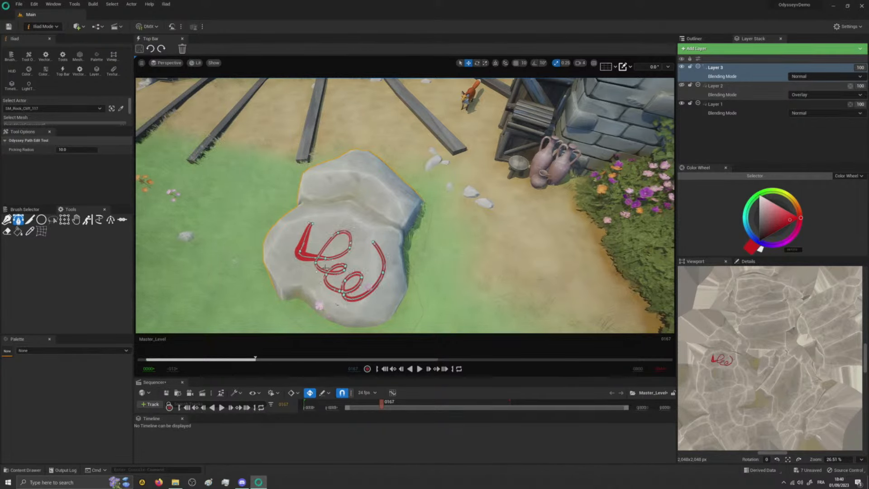
drag(343, 238, 326, 258)
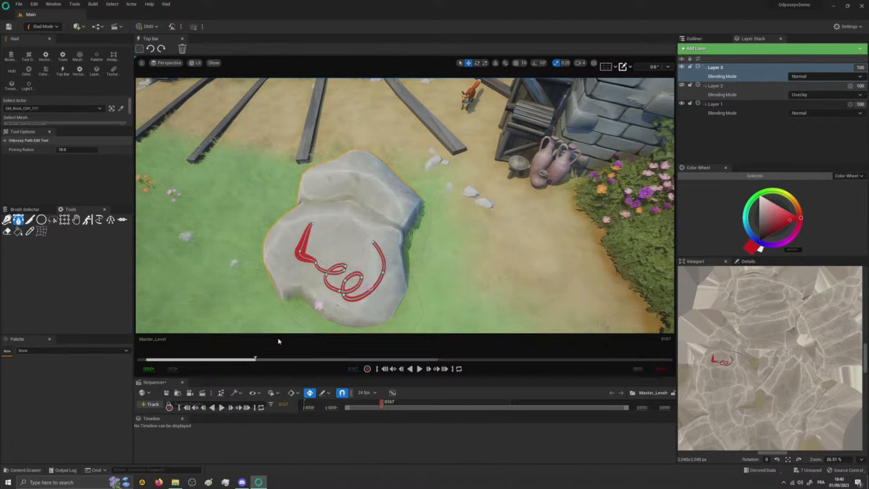
- Draw an ellipse, a rectangle and a diagonal line above the curly path with the Primitive Drawing tool, stroke width 4.0
click(41, 220)
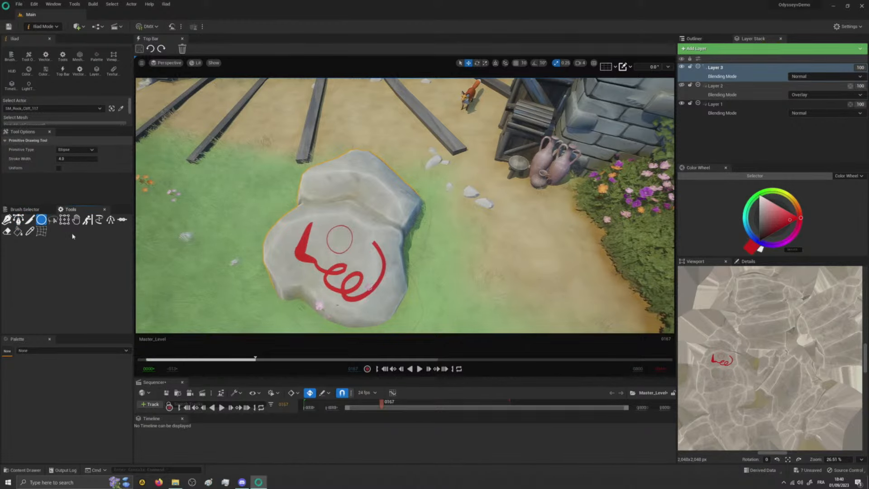
click(86, 149)
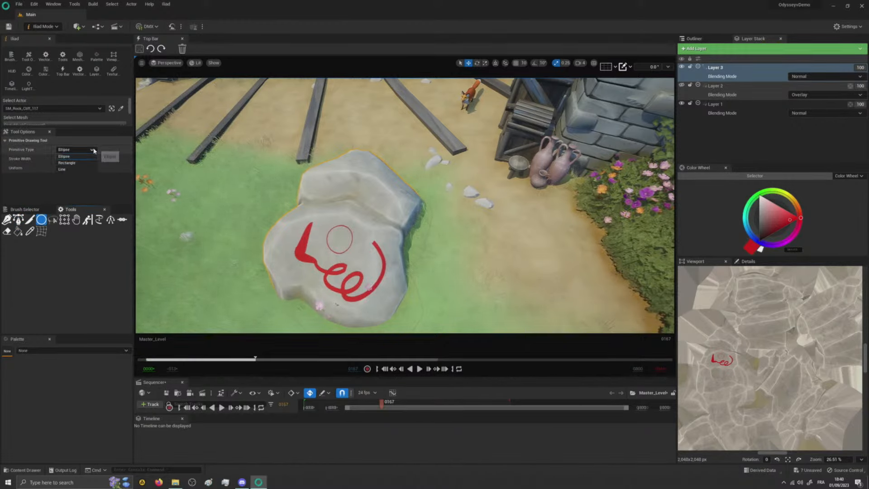
click(84, 164)
mouse_move(348, 213)
mouse_down()
mouse_move(367, 237)
mouse_move(366, 192)
mouse_up()
click(88, 150)
click(73, 171)
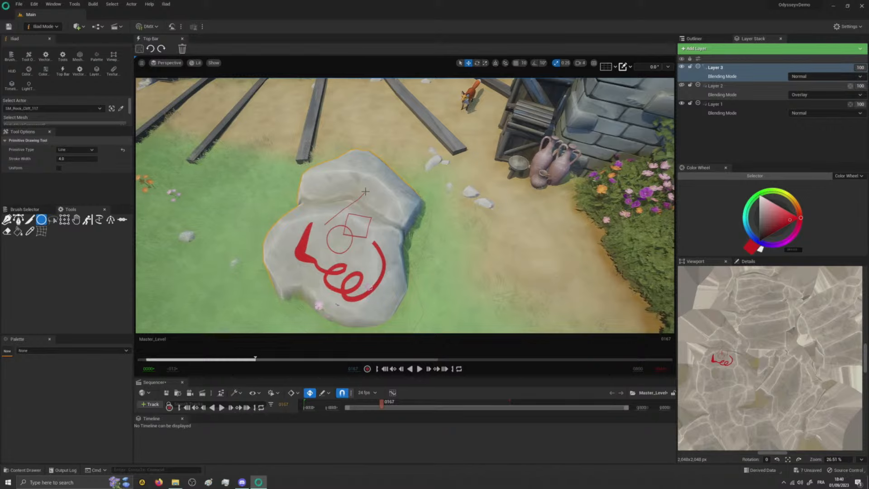
- Bend the diagonal line with the Grid tool using 4 by 4 divisions, and return to the Path Drawing tool
click(42, 231)
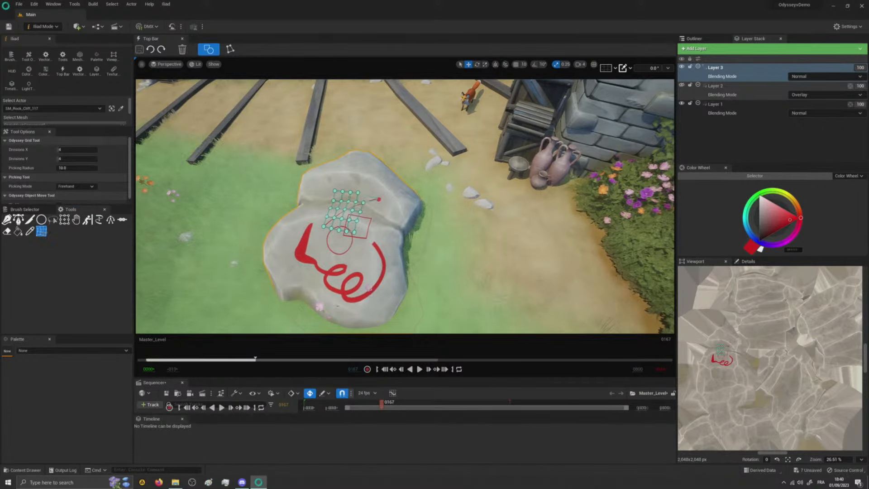
click(7, 220)
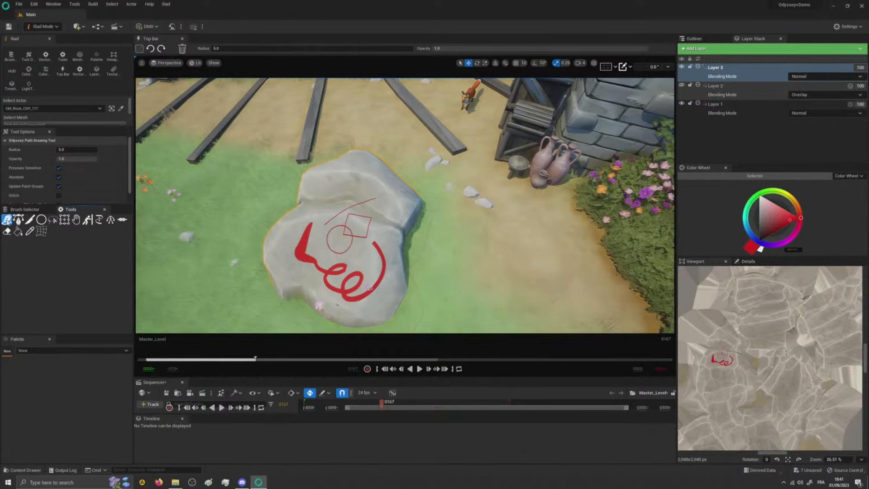
- Shift the whole vector drawing across the rock with the hand tool, and return to Selection mode
click(77, 220)
mouse_move(336, 242)
mouse_down()
mouse_move(359, 252)
mouse_move(285, 242)
mouse_move(285, 277)
mouse_move(340, 230)
mouse_move(318, 276)
mouse_move(325, 299)
mouse_move(324, 218)
mouse_move(335, 205)
mouse_move(308, 248)
mouse_move(330, 277)
mouse_move(319, 256)
mouse_move(335, 246)
mouse_move(339, 277)
mouse_move(351, 260)
mouse_up()
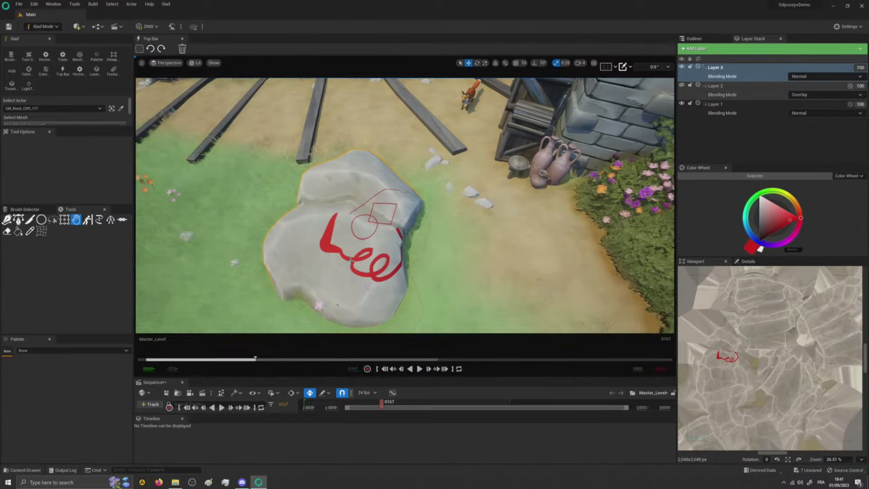
click(45, 27)
click(49, 45)
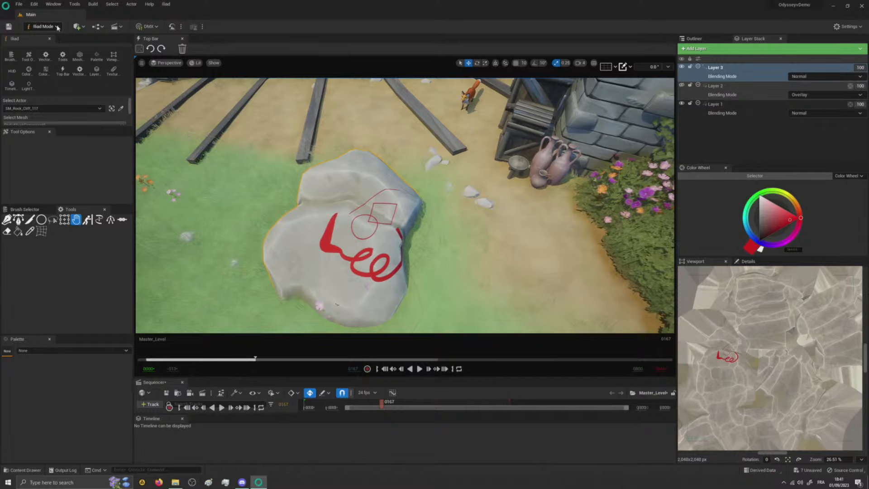
click(56, 28)
click(49, 37)
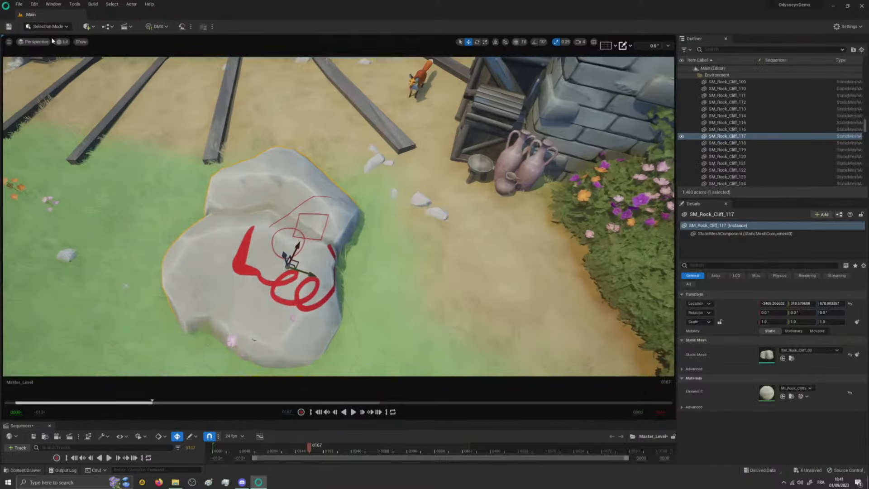
- Create a new storyboard named SBDemo in /Game, keeping the default naming convention
mouse_move(317, 217)
right_down()
mouse_move(314, 163)
mouse_move(290, 206)
mouse_move(291, 153)
right_up()
click(126, 26)
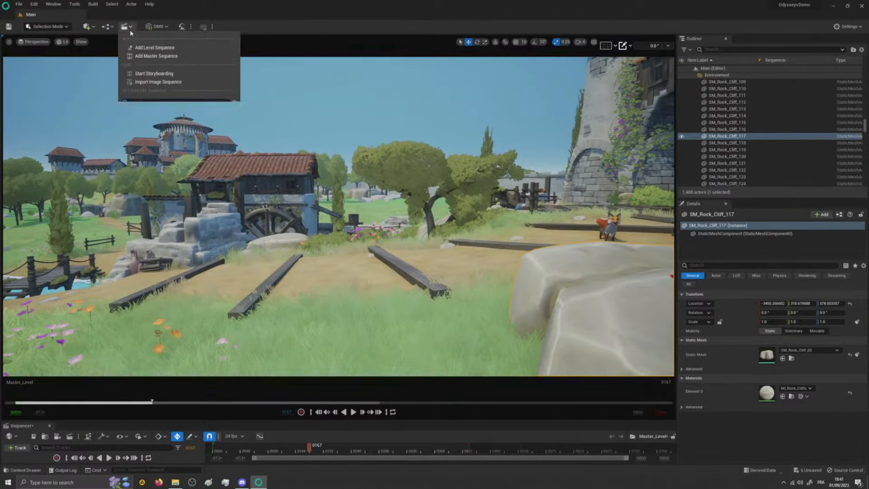
click(154, 67)
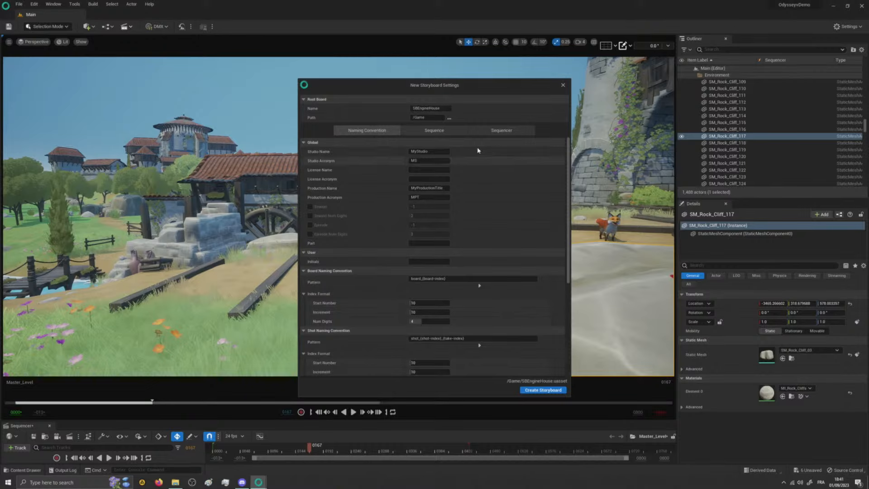
click(430, 108)
key(BackSpace)
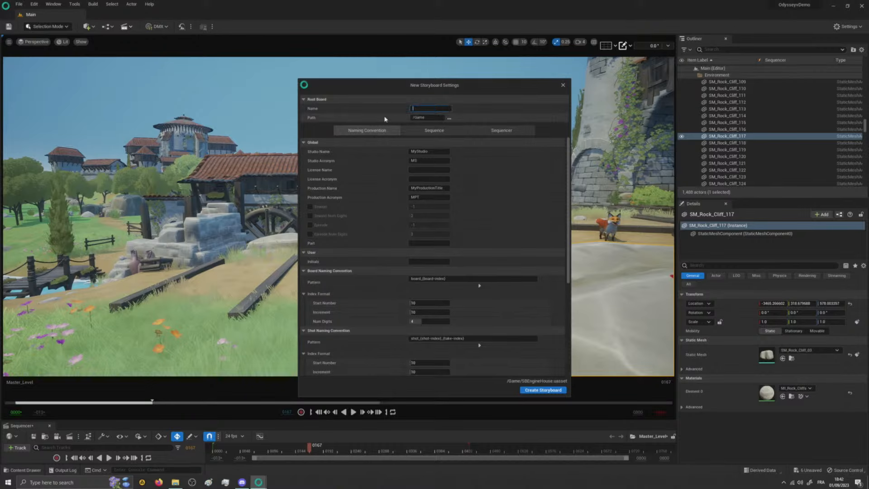
text(SBDemo)
key(Return)
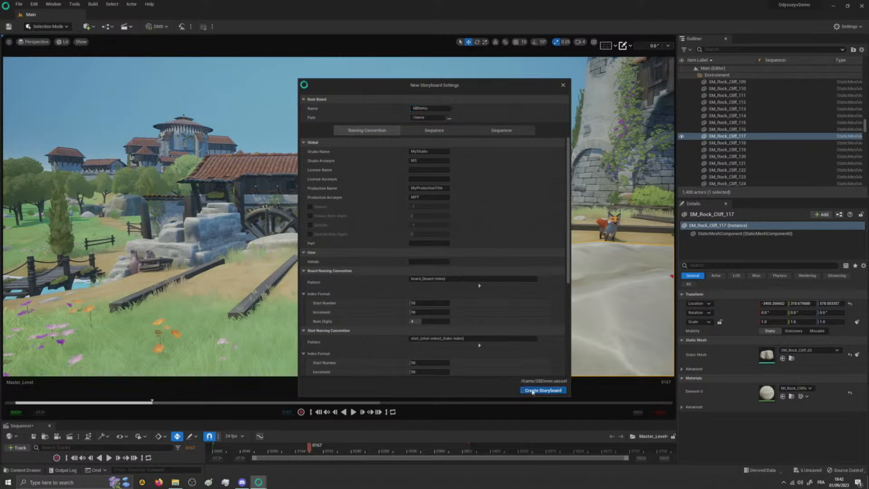
click(543, 390)
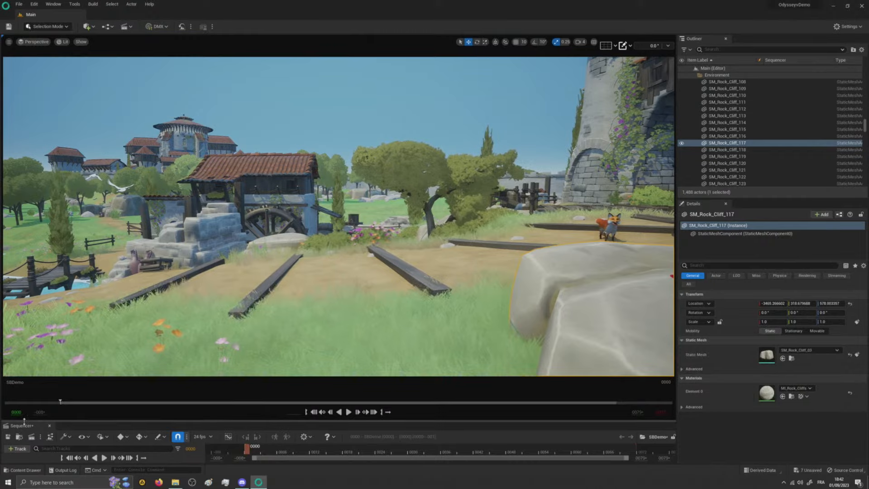
- Add a shot to the storyboard's Boards track and create its camera and drawing plane with the default settings
drag(24, 420, 24, 290)
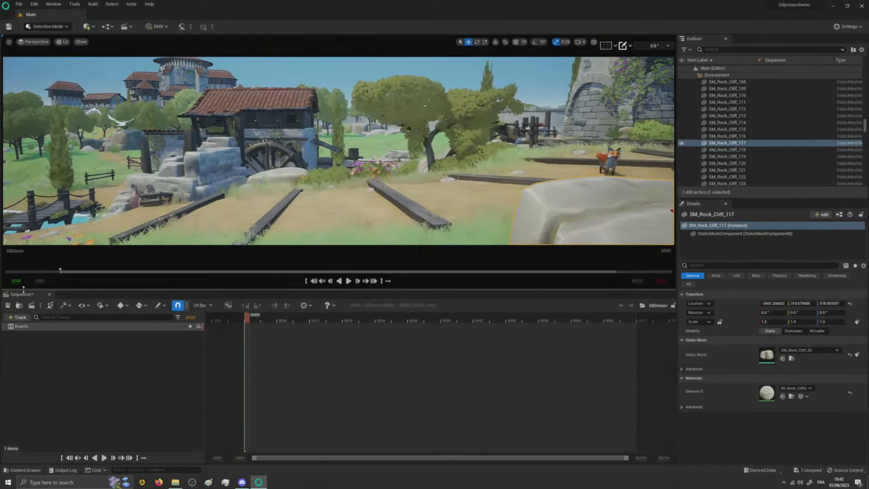
click(190, 327)
click(186, 338)
click(332, 363)
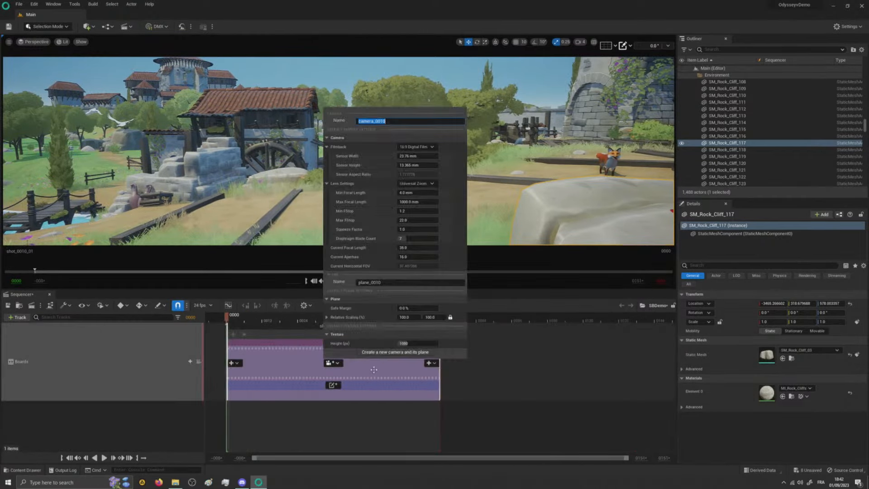
click(395, 352)
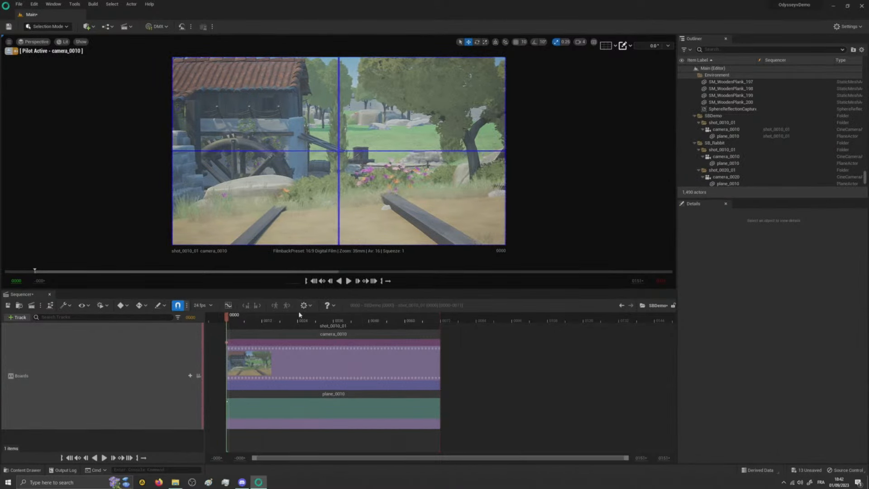
- Aim the shot's piloted camera so that the trees beside the mill fill the frame
right_drag(333, 167, 224, 145)
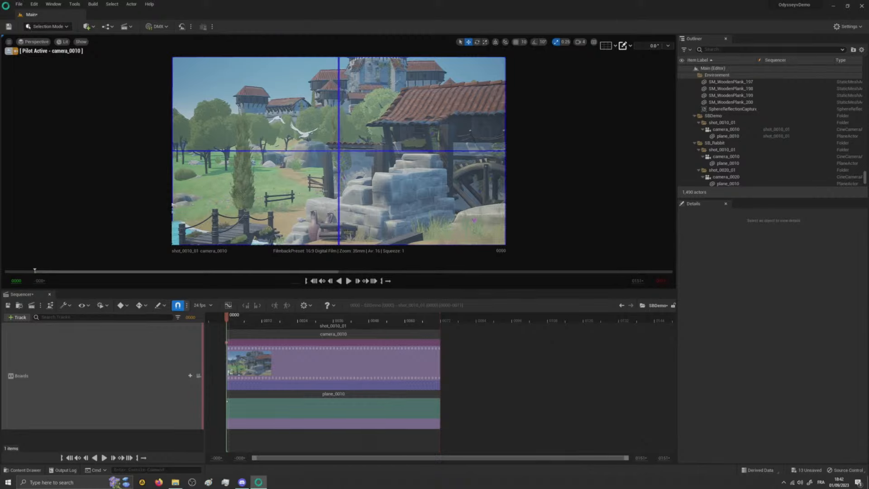
mouse_move(326, 181)
right_down()
mouse_move(385, 203)
mouse_move(435, 174)
mouse_move(323, 181)
right_up()
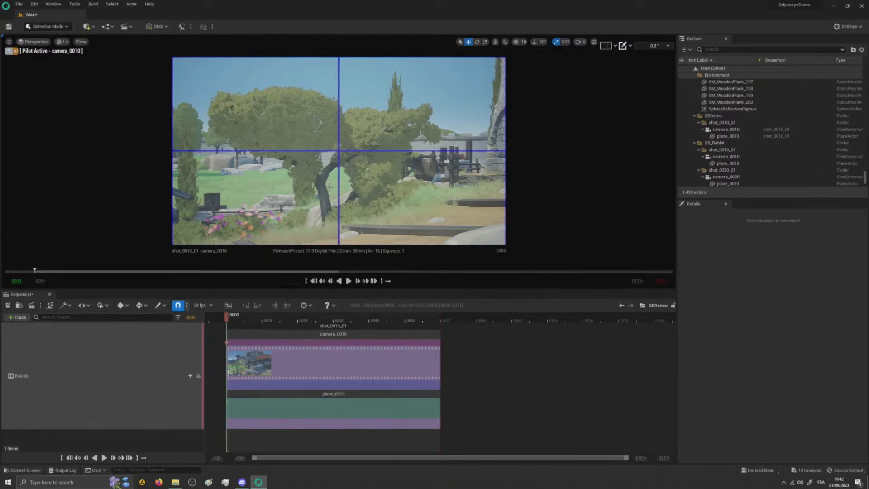
- Select the shot's plane for drawing in Iliad mode and close the empty Timeline panel
click(372, 398)
click(372, 399)
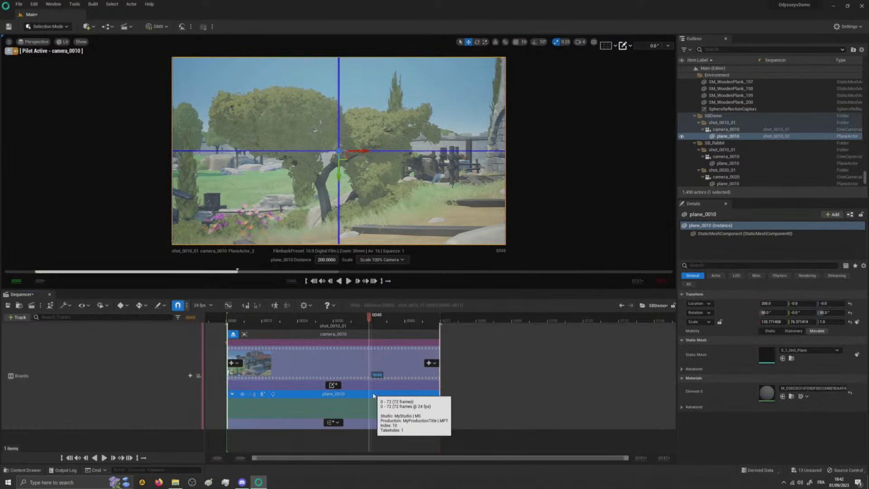
click(47, 26)
click(44, 45)
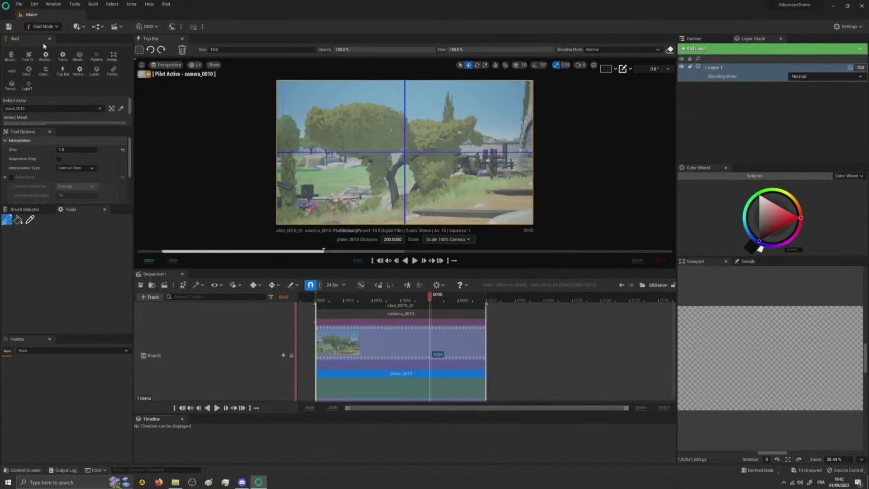
click(182, 419)
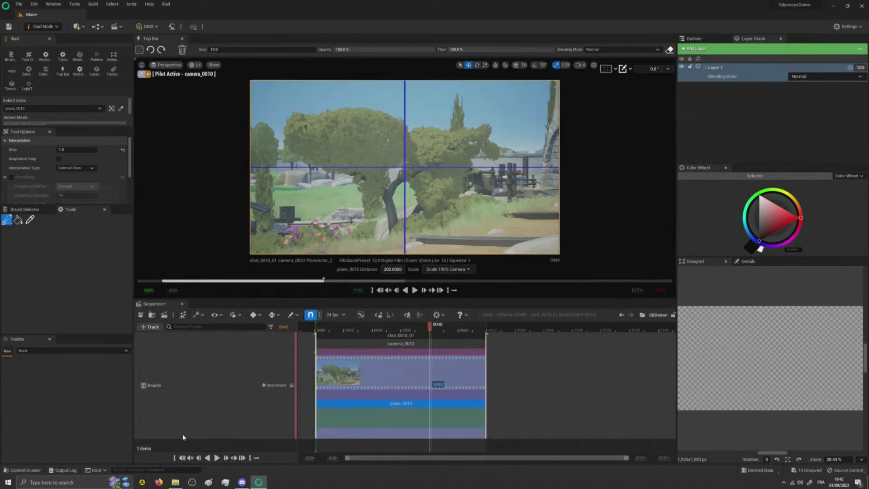
click(698, 50)
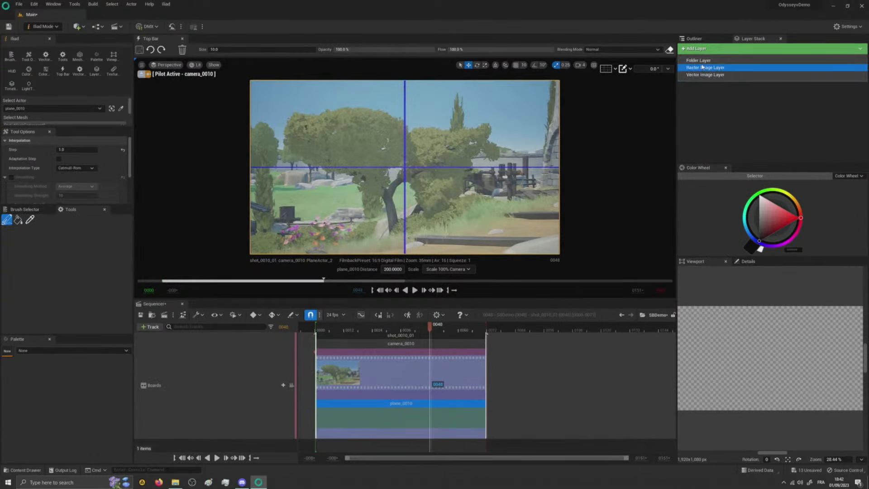
click(705, 68)
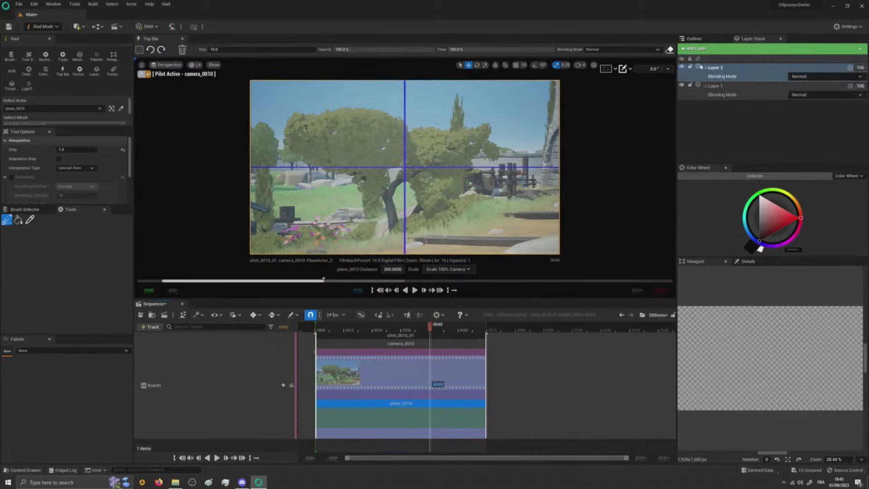
key(ctrl+z)
- Choose a red drawing colour and the Path Drawing tool on a trial vector layer, and undo its ellipse and the layer
click(703, 50)
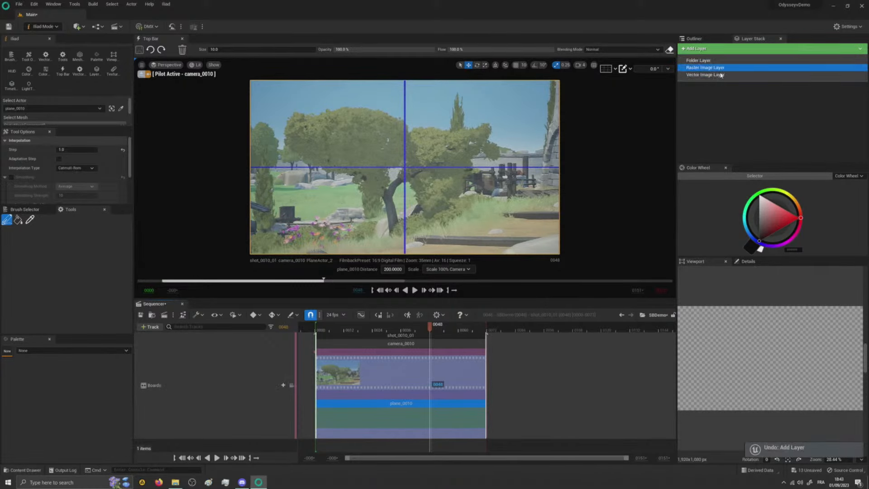
click(714, 76)
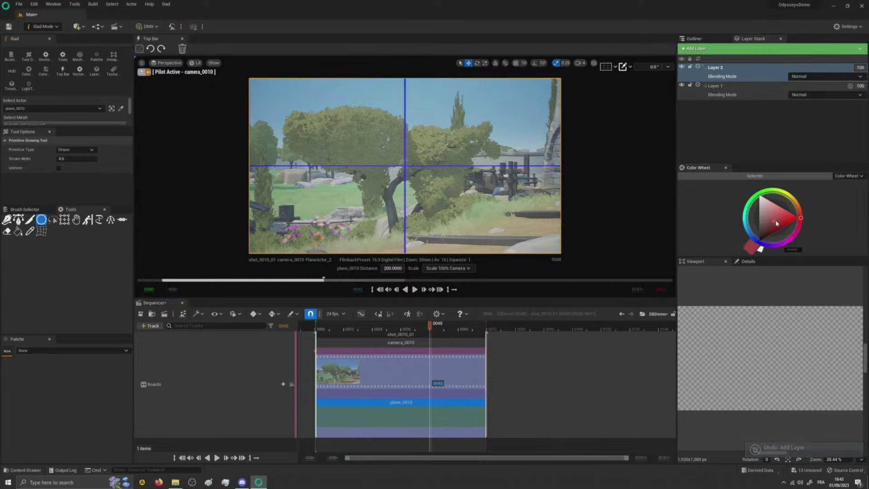
click(790, 219)
drag(445, 84, 435, 167)
click(6, 219)
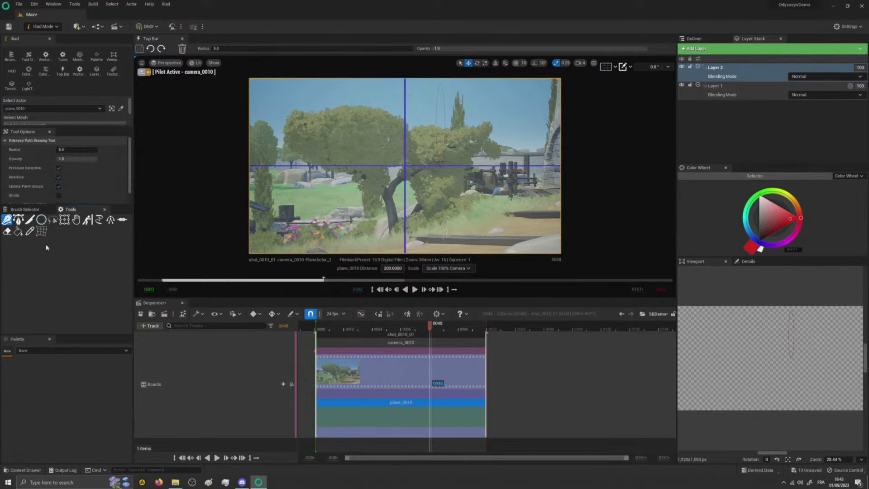
key(ctrl+z)
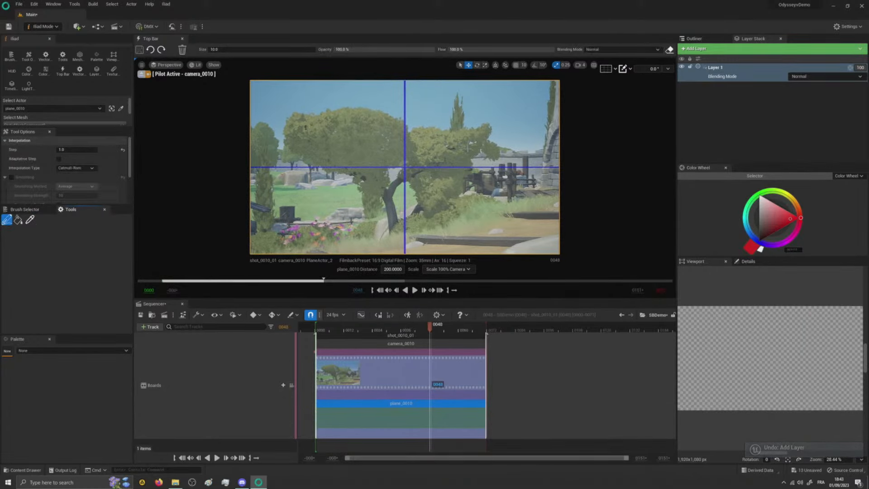
- Add a vector image layer and sketch a smiling red figure with a round head and sloping shoulders in front of the trees
click(697, 49)
click(713, 76)
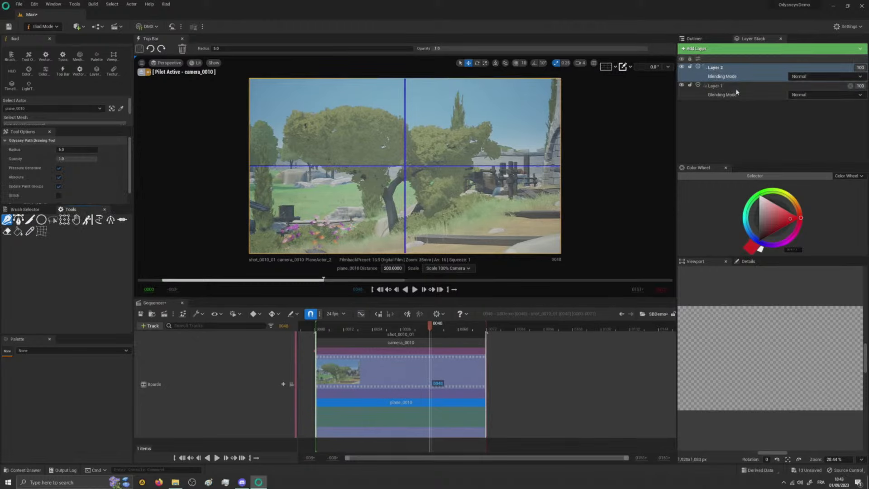
mouse_move(433, 127)
mouse_down()
mouse_move(459, 155)
mouse_move(432, 129)
mouse_move(449, 156)
mouse_move(410, 249)
mouse_up()
drag(454, 172, 483, 247)
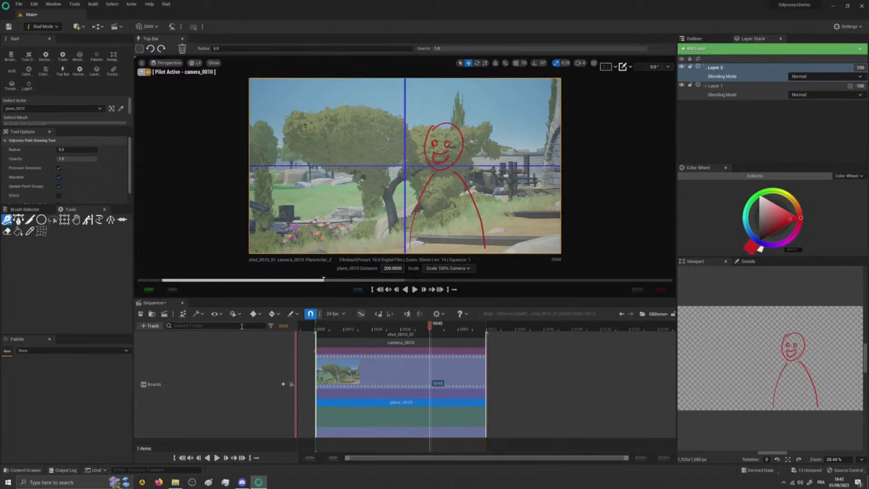
- Move the sketched figure slightly down and to the right with the hand tool
click(76, 220)
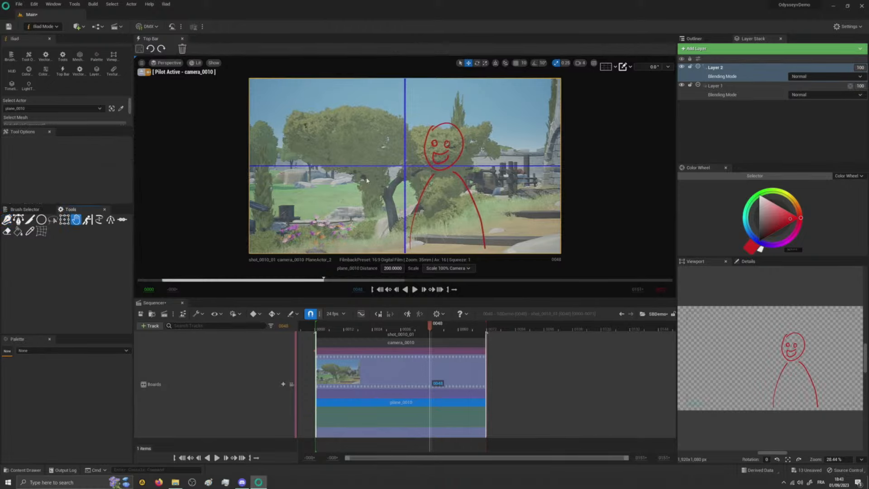
mouse_move(441, 151)
mouse_down()
mouse_move(438, 162)
mouse_move(447, 143)
mouse_move(469, 141)
mouse_move(448, 160)
mouse_move(482, 189)
mouse_move(457, 186)
mouse_move(476, 181)
mouse_up()
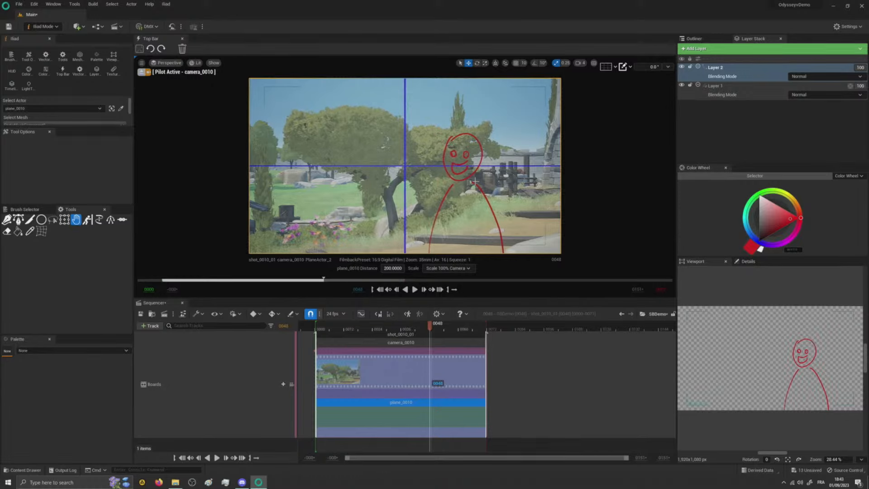
- Return to Selection mode and create a new drawing on the shot's plane at frame 19
mouse_move(357, 330)
mouse_down()
mouse_move(342, 331)
mouse_move(367, 330)
mouse_up()
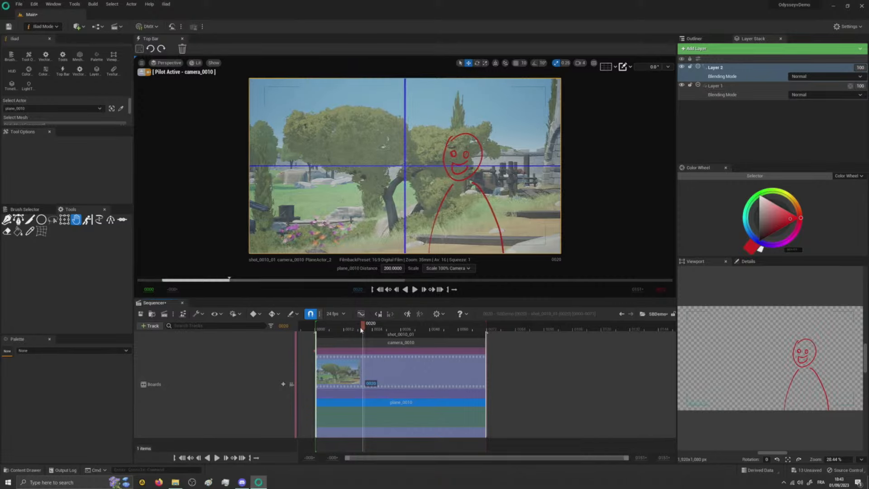
click(57, 26)
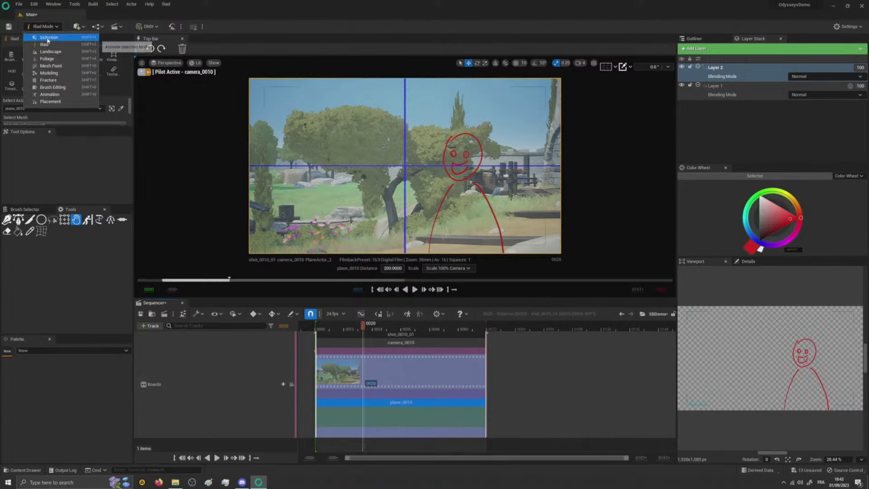
click(76, 35)
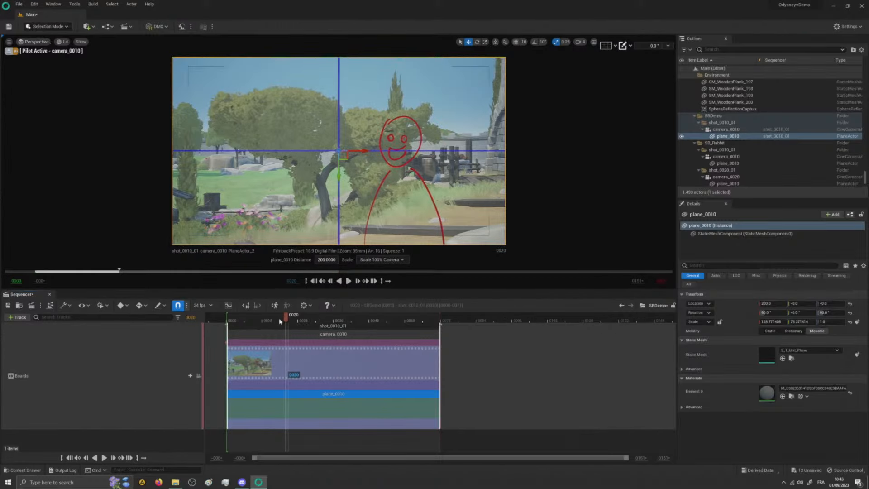
drag(281, 322, 319, 336)
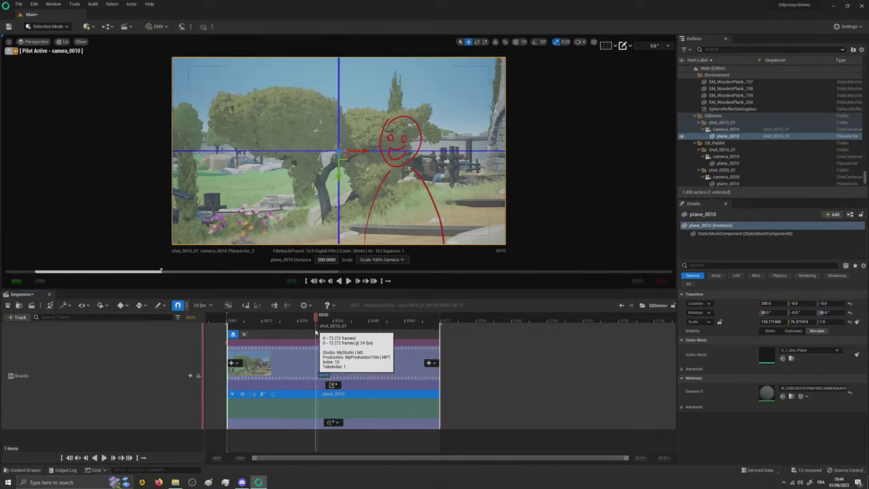
click(286, 321)
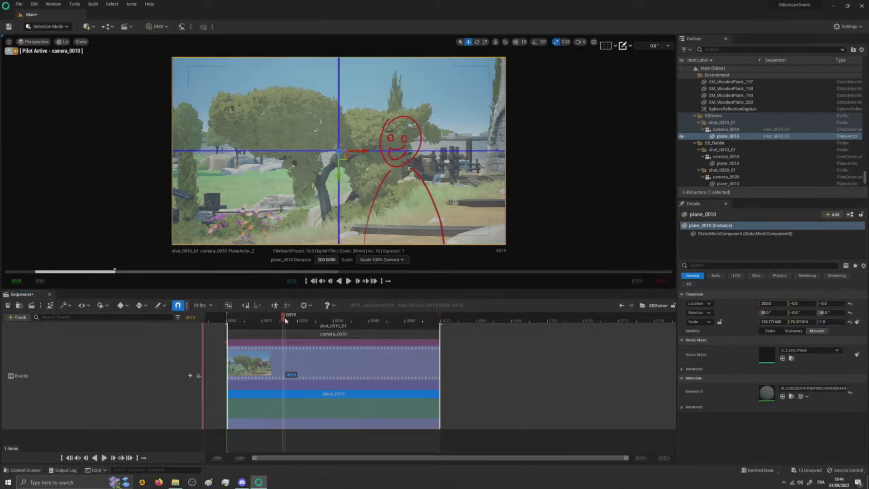
click(263, 395)
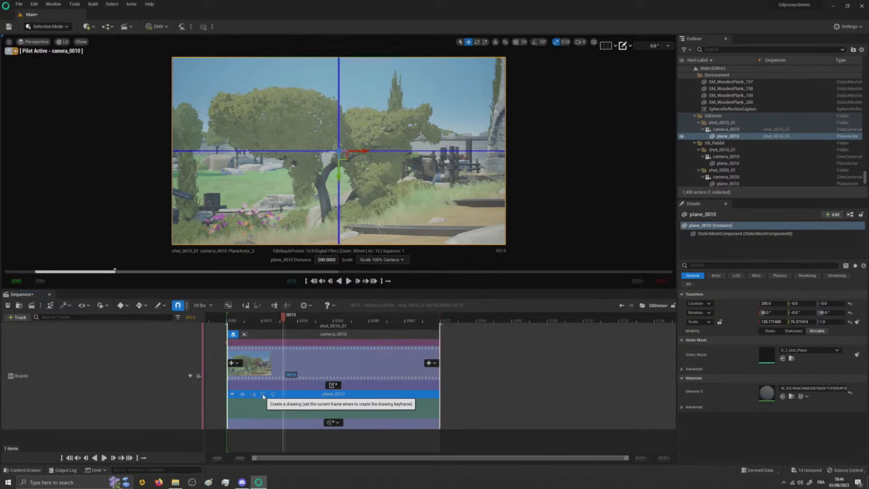
- Hide the plane's blue grid in the storyboard display settings and return to Iliad mode
click(304, 305)
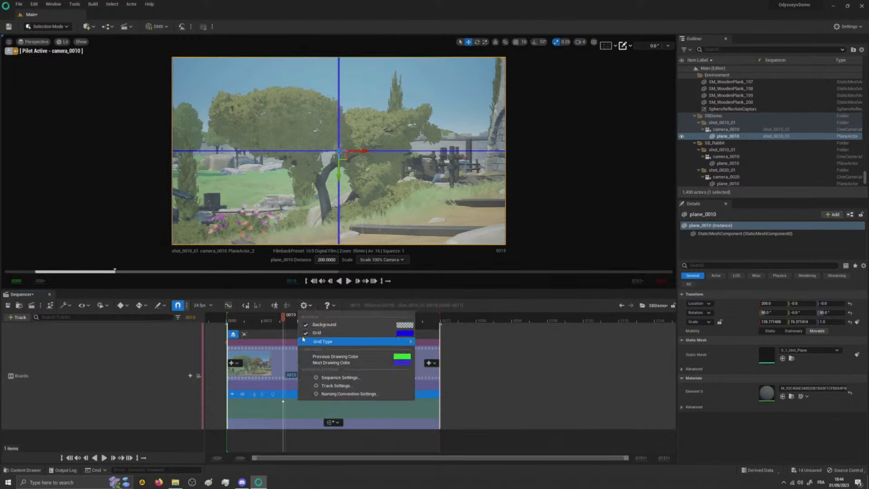
click(312, 333)
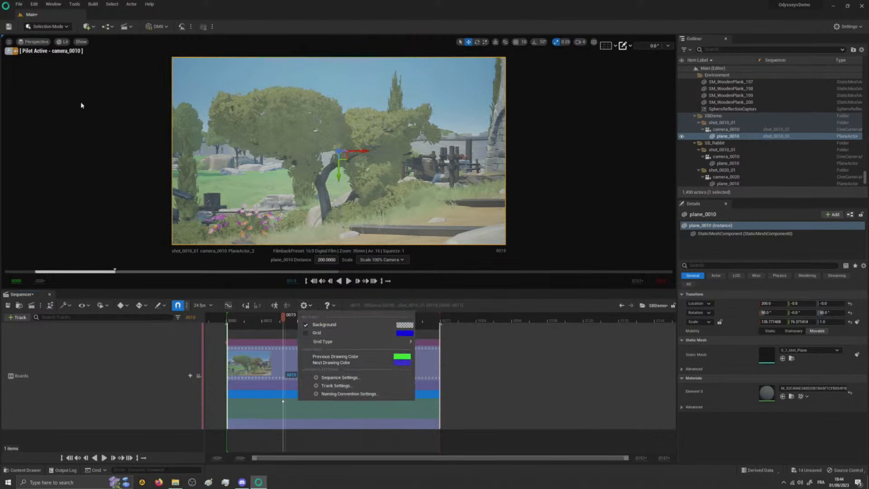
click(48, 26)
click(50, 46)
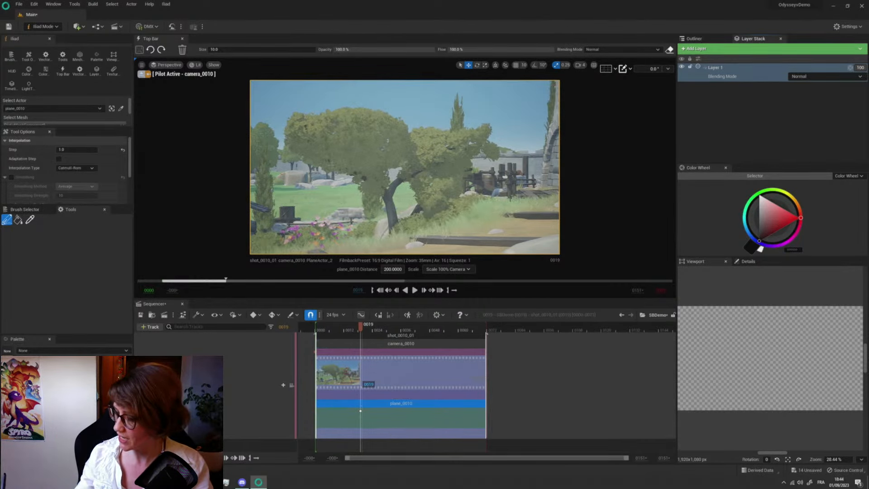
- Add a vector image layer to the frame 19 drawing and sketch a black smiling figure with sloping shoulders left of the central tree
click(700, 49)
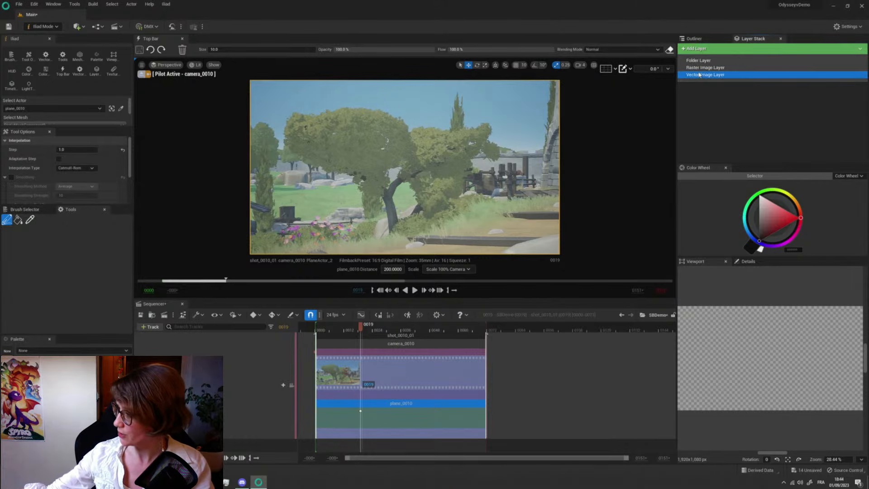
click(699, 74)
click(7, 221)
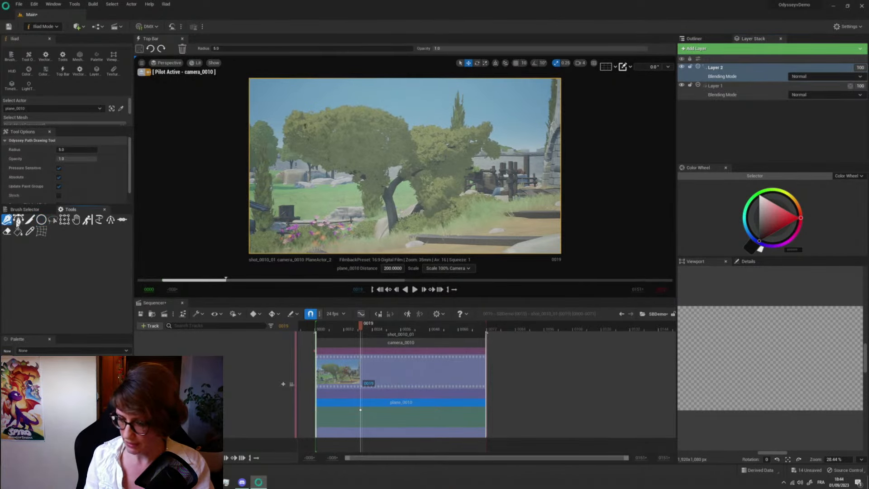
mouse_move(326, 136)
mouse_down()
mouse_move(320, 154)
mouse_move(328, 134)
mouse_move(348, 161)
mouse_move(314, 249)
mouse_up()
drag(353, 181, 390, 251)
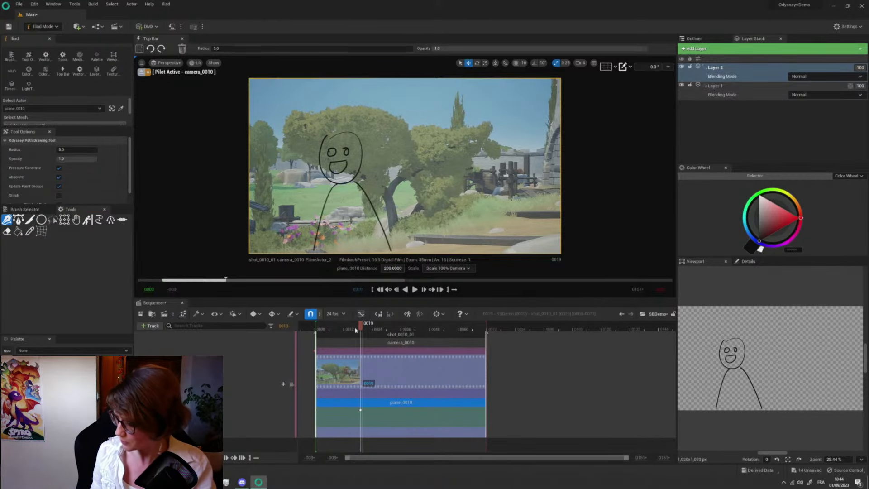
- Enable the light table on plane_0010 and compare the two drawings at frames 17 and 25
mouse_move(355, 330)
mouse_down()
mouse_move(336, 338)
mouse_move(361, 340)
mouse_up()
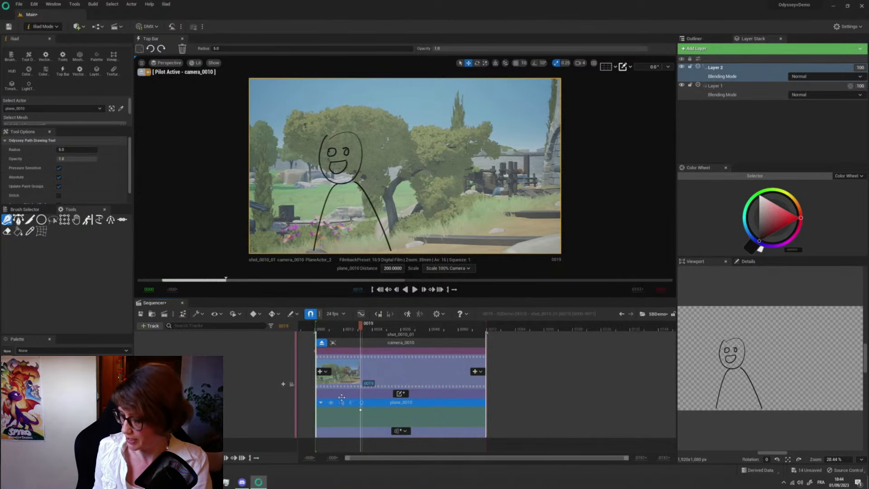
click(362, 403)
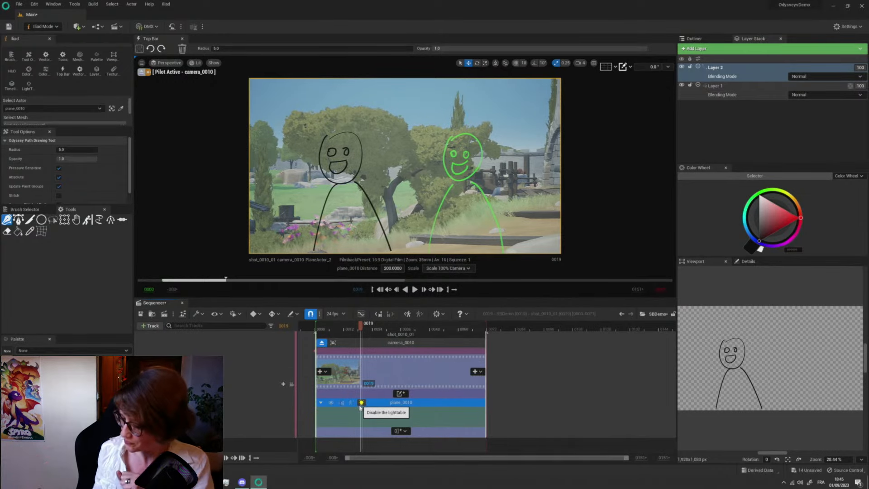
drag(360, 326, 357, 344)
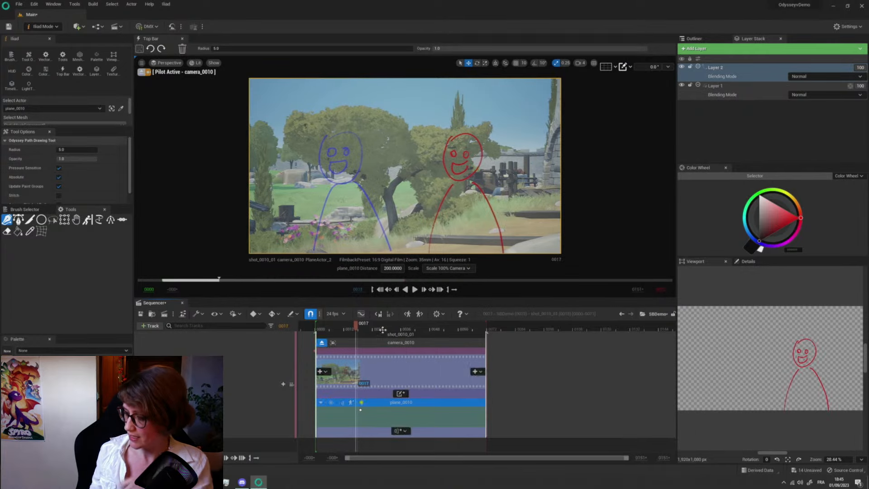
click(375, 328)
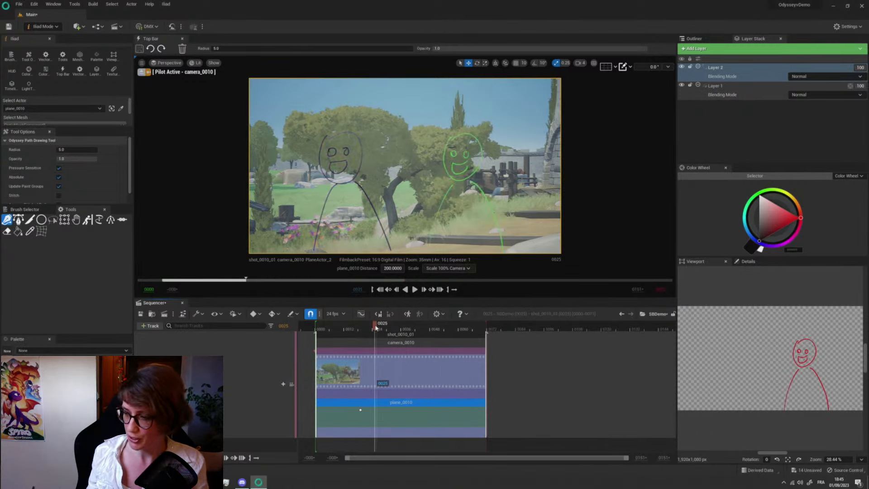
- Move the black figure slightly left and down with the hand tool and scrub through to frame 42
click(76, 220)
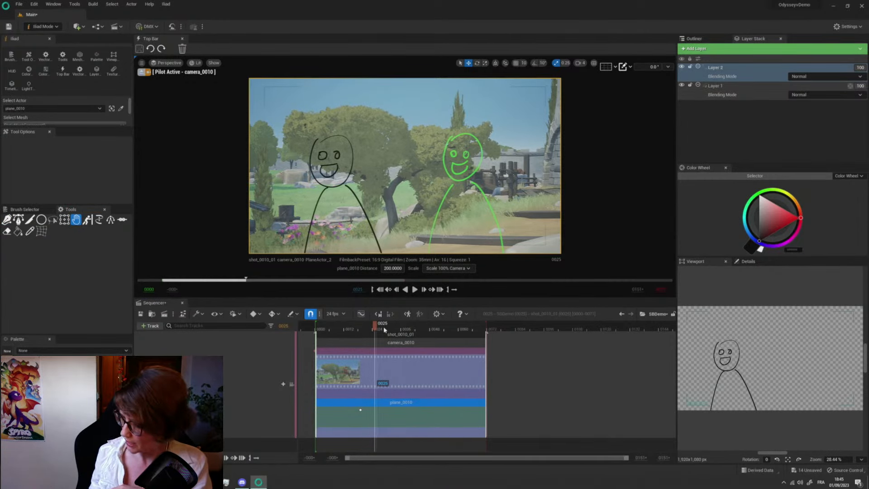
mouse_move(384, 330)
mouse_down()
mouse_move(394, 330)
mouse_move(372, 330)
mouse_up()
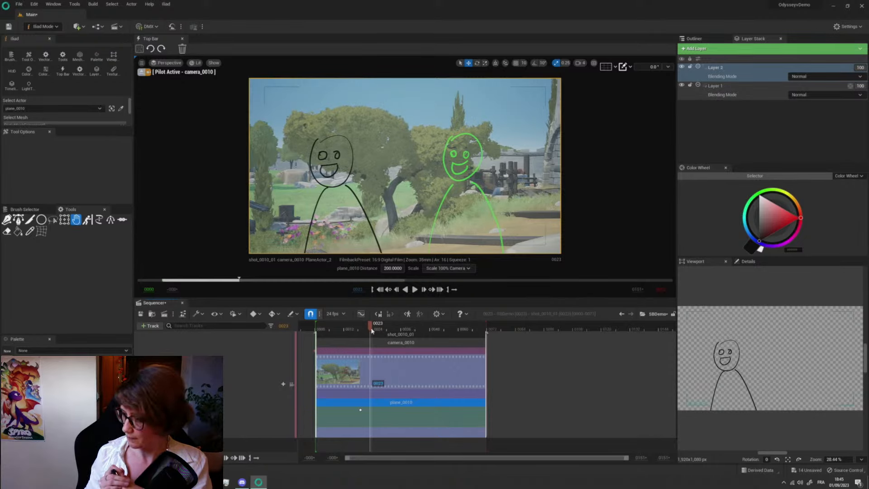
drag(376, 327, 418, 327)
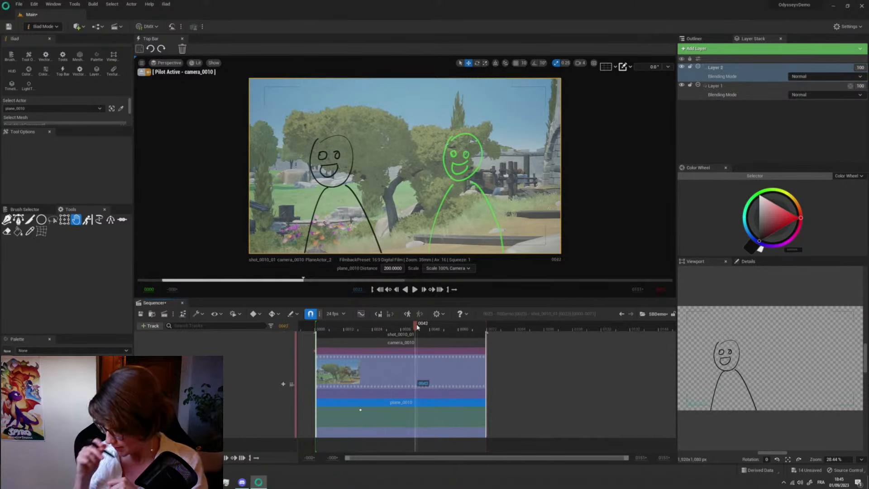
- Switch to Selection mode, stop piloting camera_0010 and view its drawing plane from outside the camera
click(43, 26)
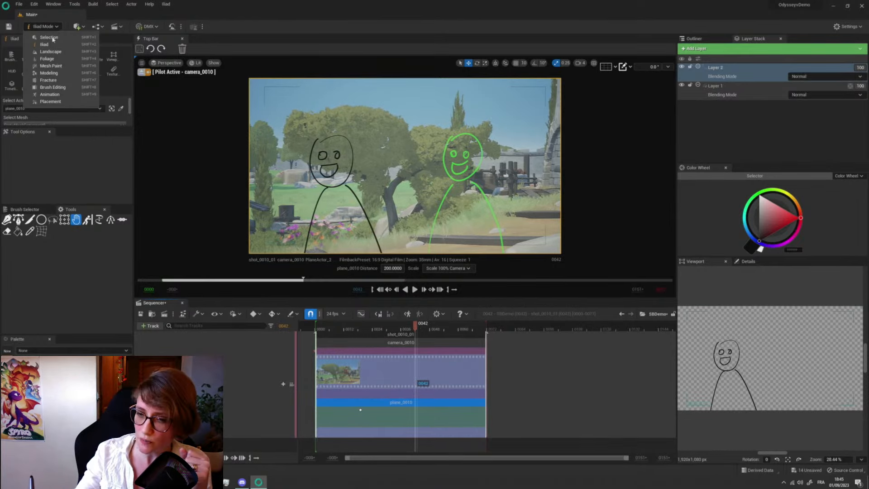
click(51, 41)
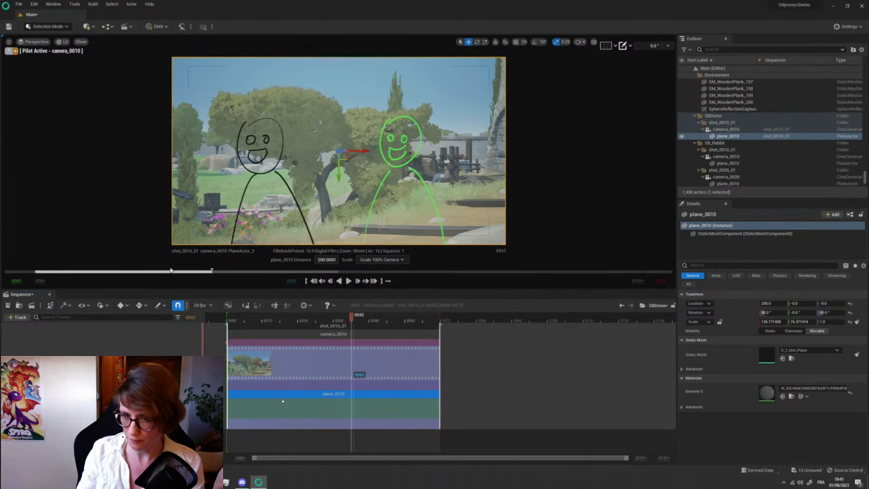
click(9, 51)
right_drag(263, 177, 284, 219)
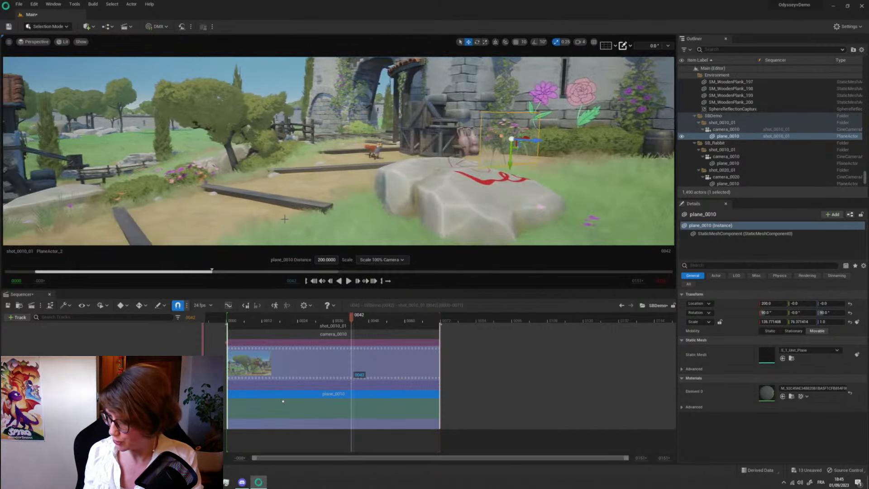
key(Right)
key(Right)
- Disable the light table on plane_0010 and set the plane's distance from the camera to 800
mouse_move(273, 395)
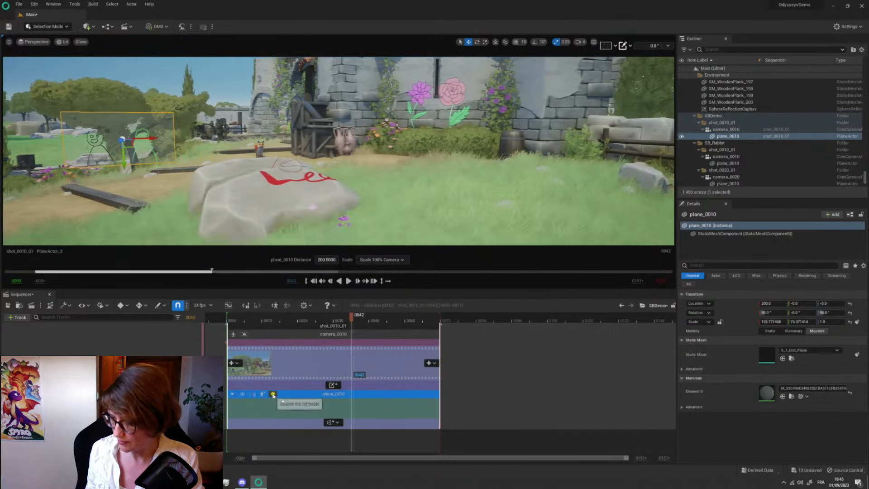
mouse_move(263, 177)
right_down()
mouse_move(290, 181)
mouse_move(268, 187)
right_up()
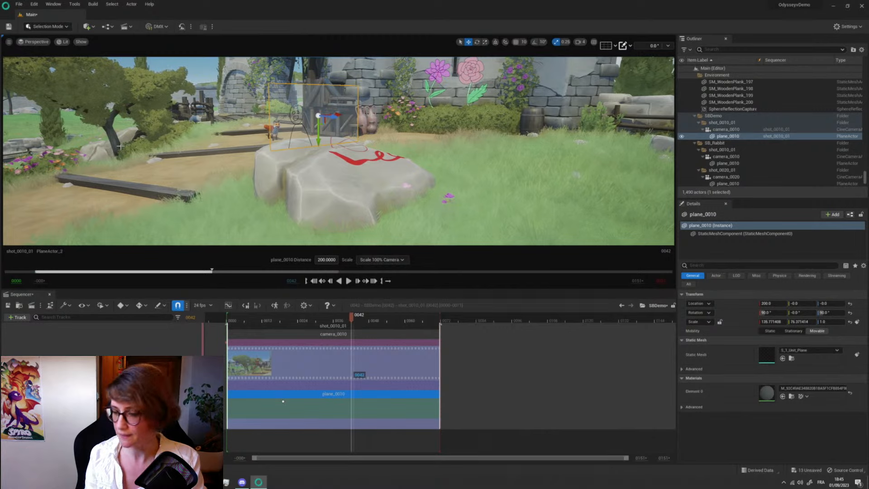
click(323, 260)
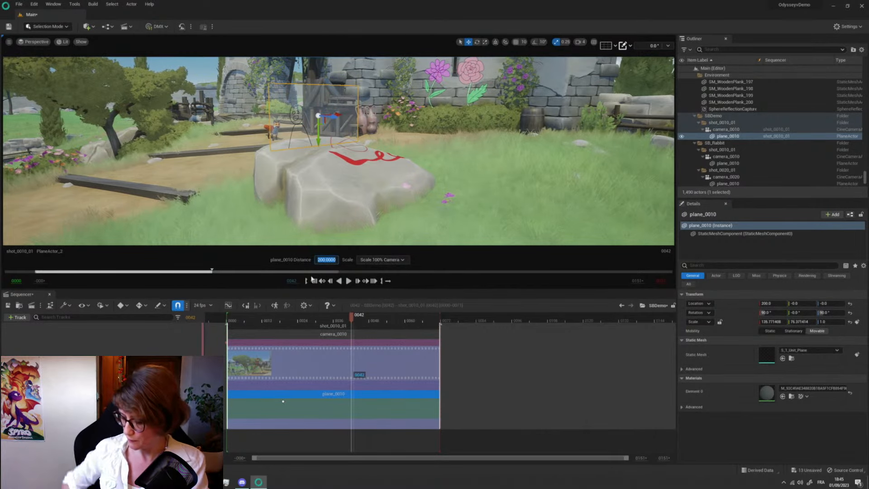
text(800)
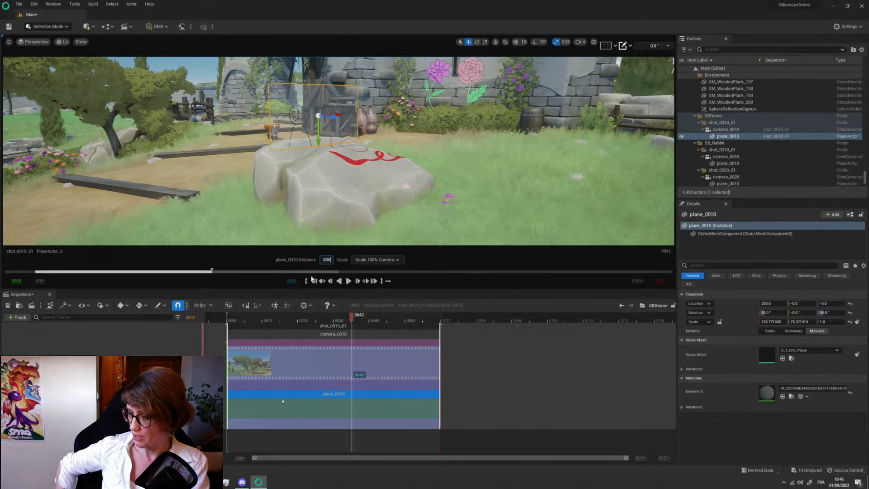
key(Return)
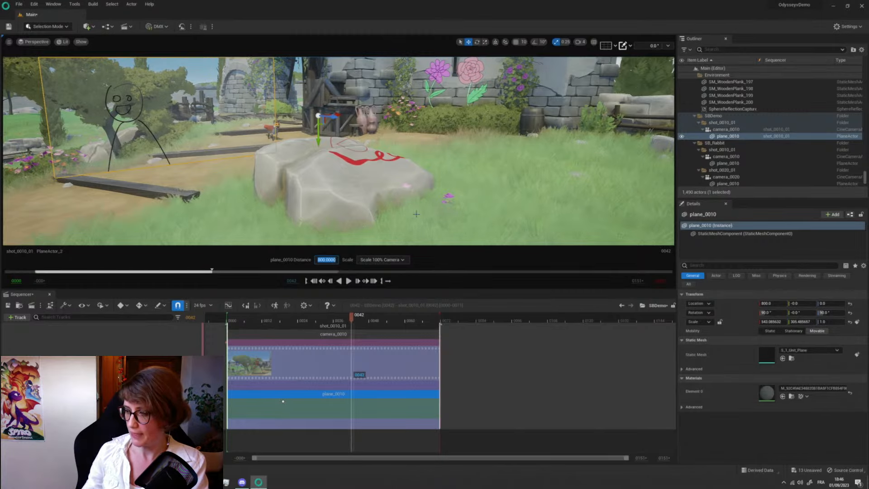
- Enable Game View in the viewport to hide the plane's selection outline, gizmo and editor icons around the drawn figure
key(f)
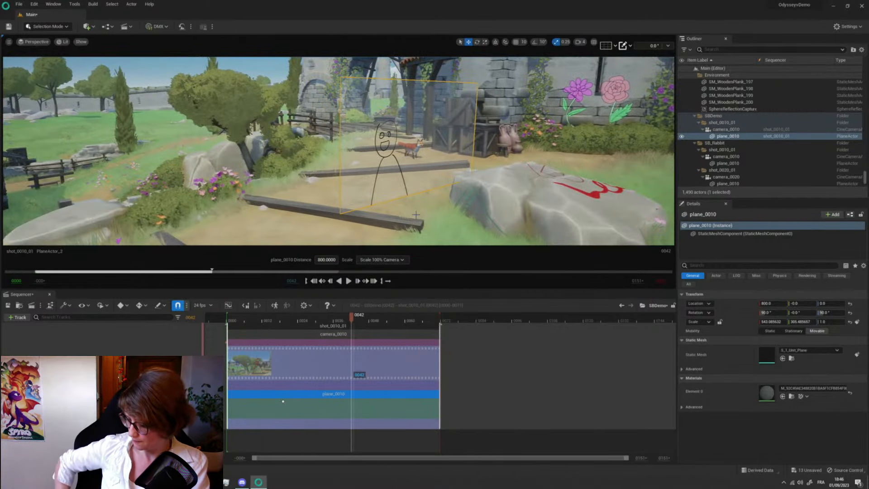
right_drag(416, 215, 485, 222)
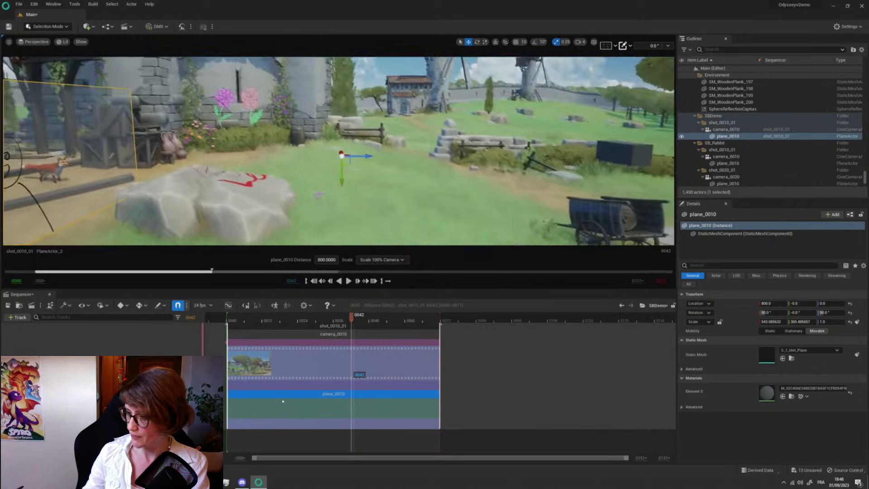
click(8, 42)
click(16, 151)
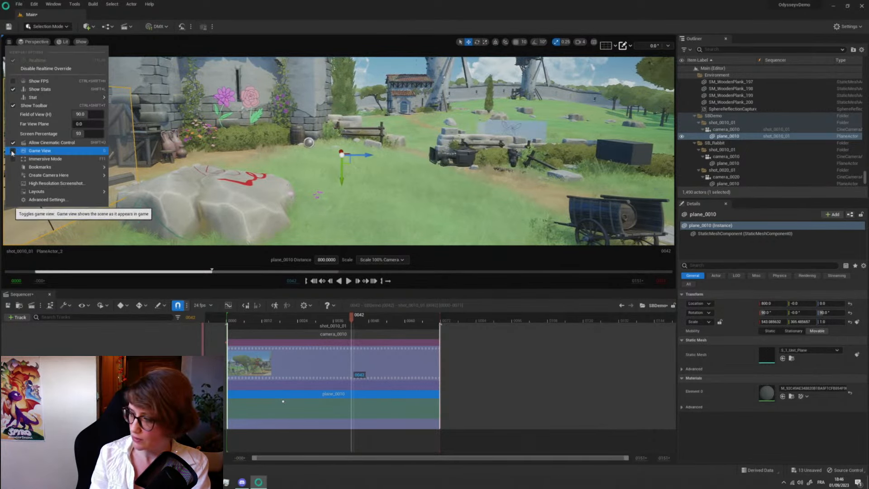
mouse_move(18, 167)
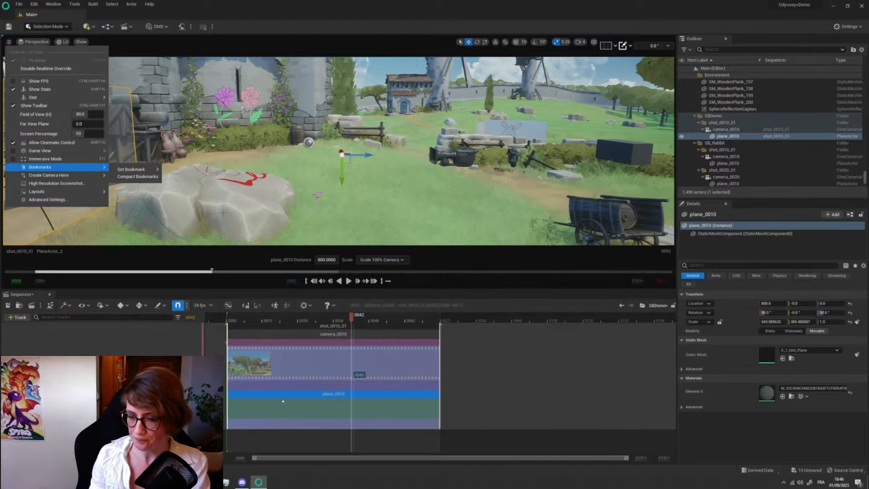
click(13, 151)
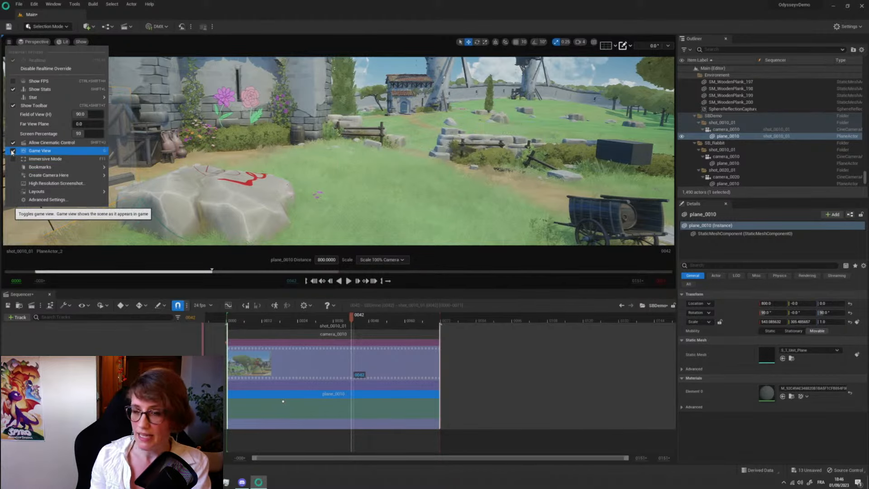
right_drag(290, 154, 251, 163)
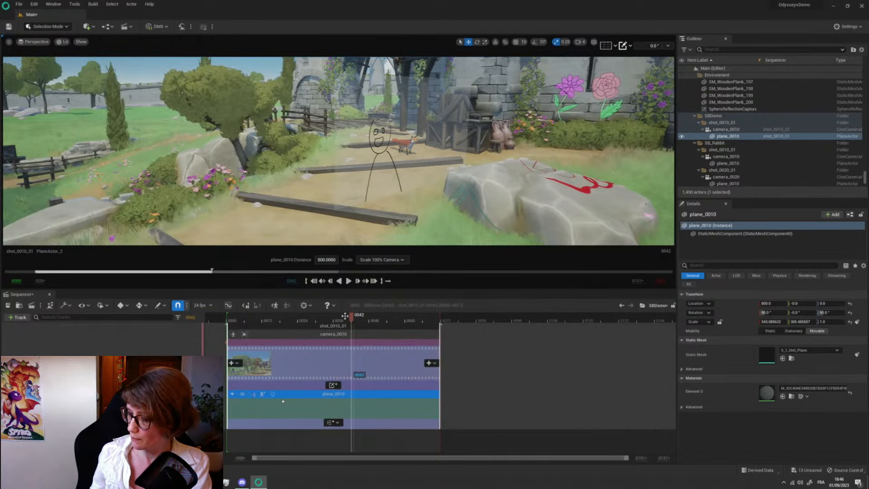
- Push plane_0010 deeper into the scene, return to the camera view and set the plane's distance to 1200
drag(325, 260, 434, 260)
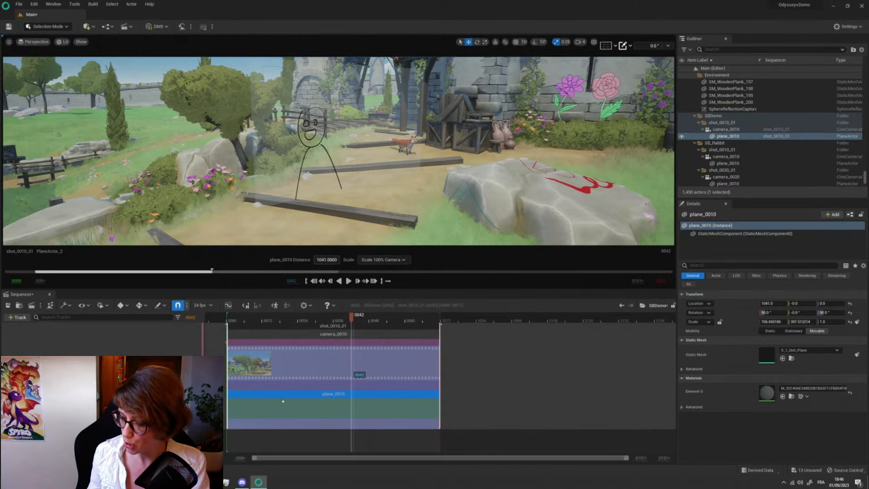
click(192, 373)
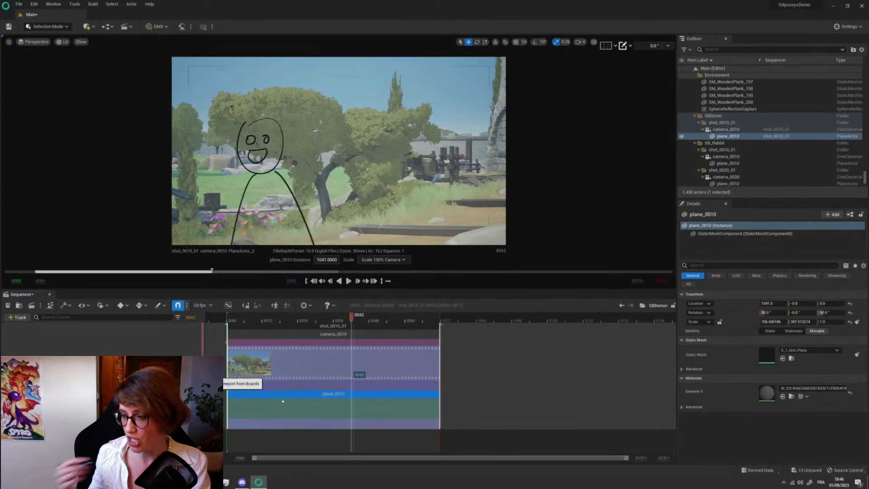
click(326, 260)
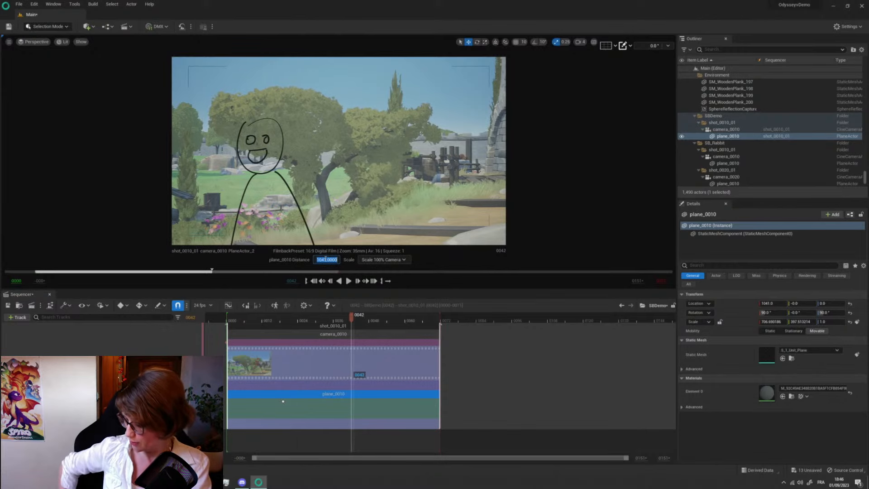
text(1200)
key(Return)
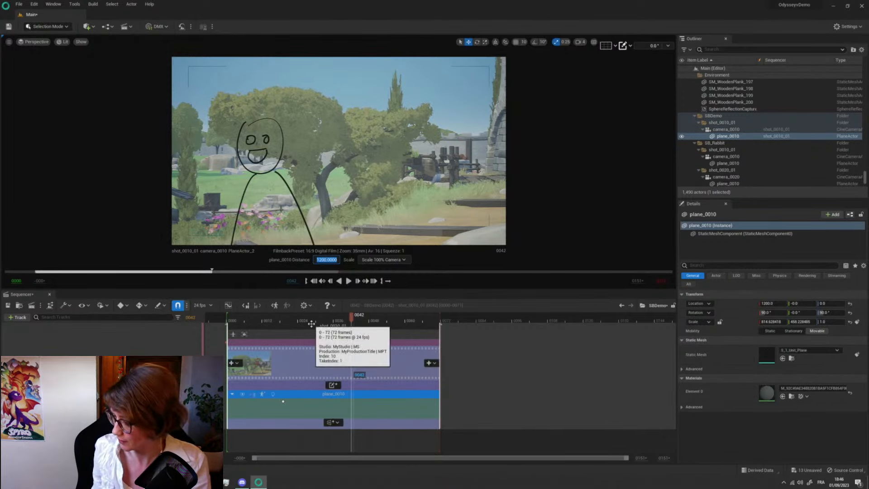
- Pilot camera_0010 and reframe it at frame 44 to key a camera movement, scrubbing the shot back to frame 1
click(234, 321)
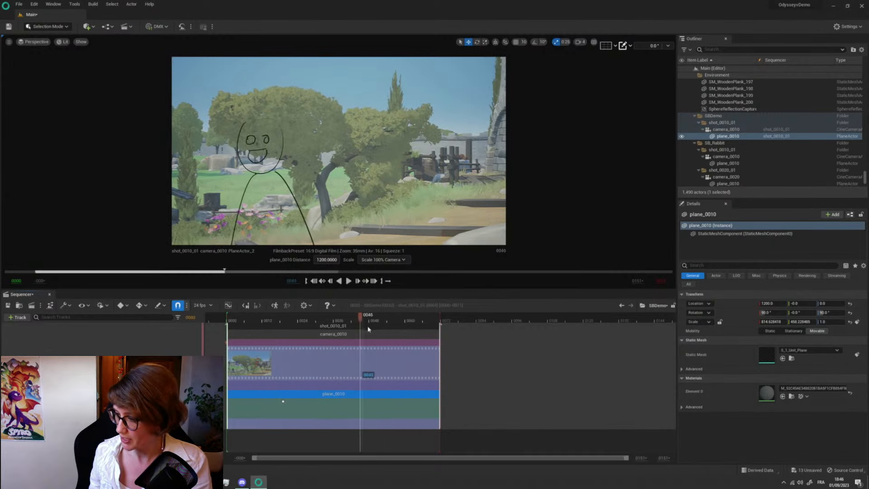
key(Left)
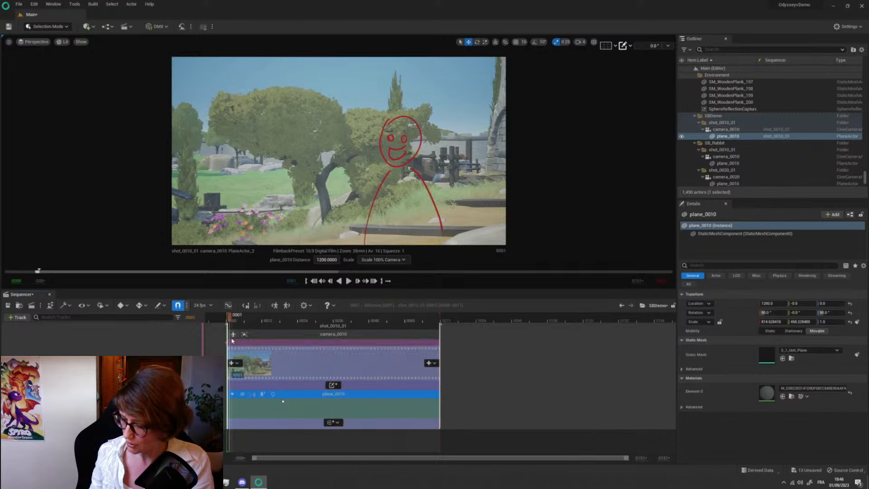
click(233, 334)
drag(233, 321, 361, 322)
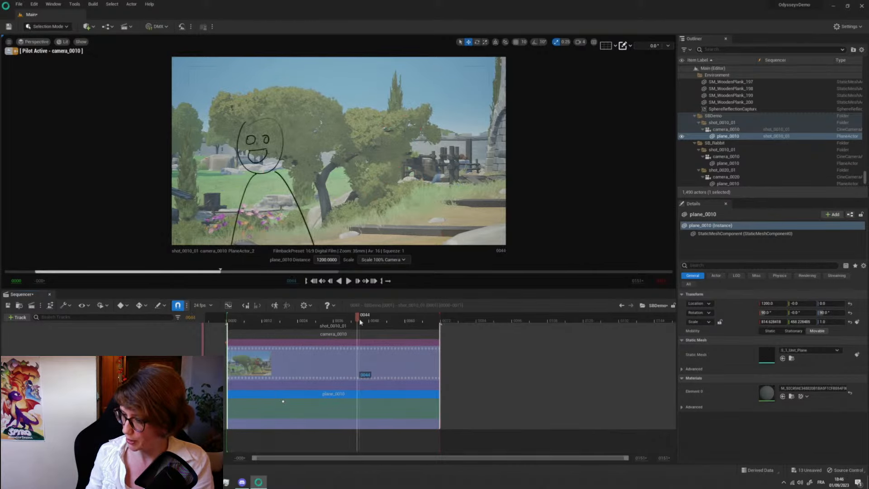
right_drag(372, 203, 242, 193)
drag(234, 322, 294, 338)
drag(294, 336, 231, 330)
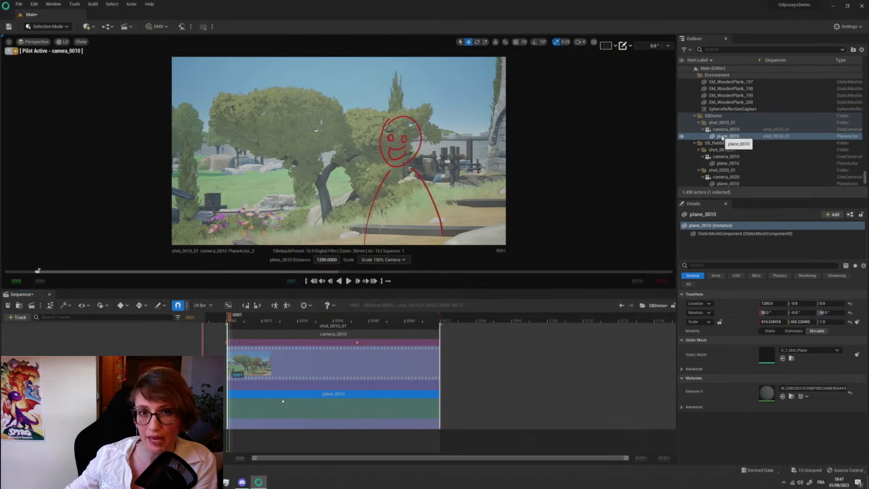
- Select camera_0010 and reselect its child plane_0010 in the SBDemo folder's shot_0010_01
click(723, 137)
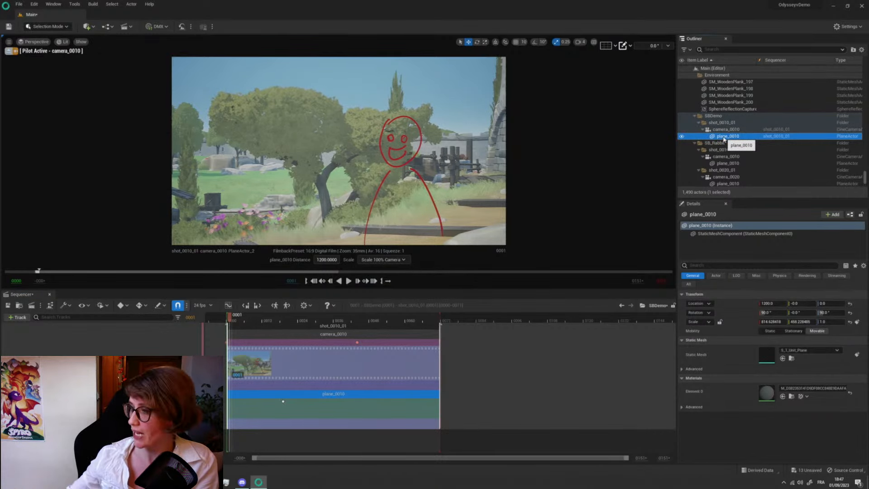
click(718, 131)
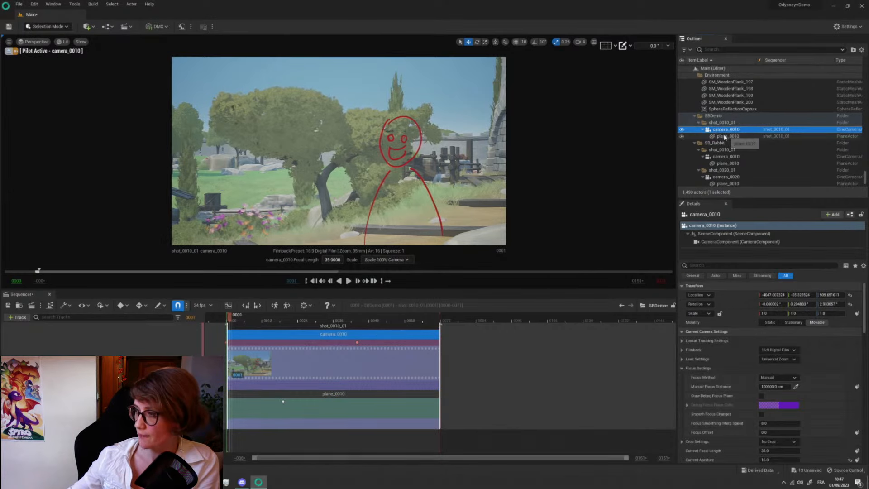
click(726, 136)
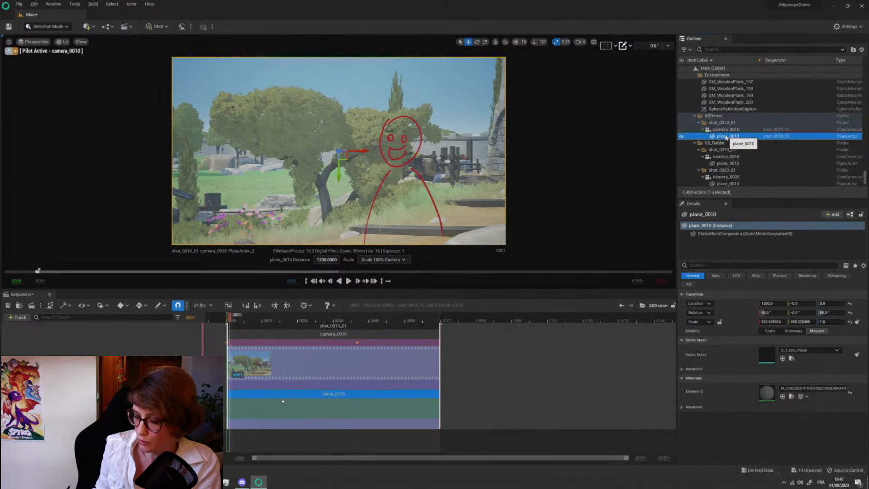
- Detach plane_0010 from camera_0010 and scrub the camera movement to compare the drawing's position, returning to frame 0
mouse_move(233, 397)
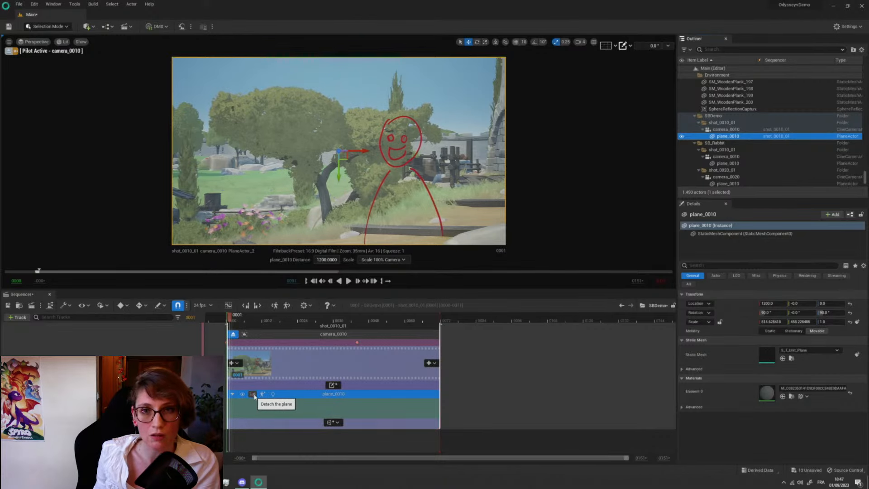
click(254, 397)
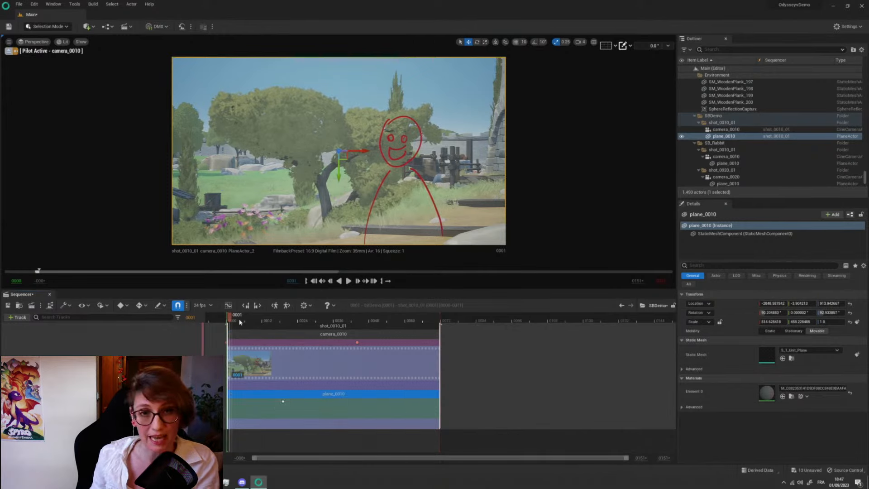
drag(242, 322, 246, 342)
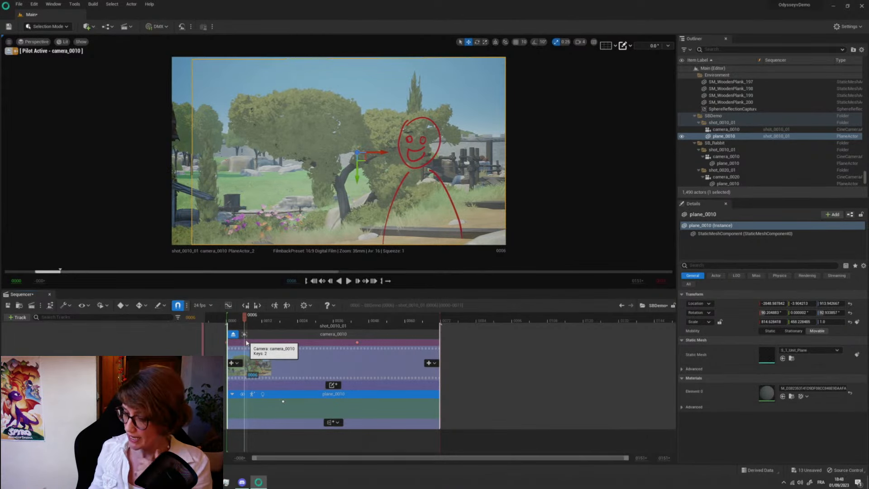
click(230, 320)
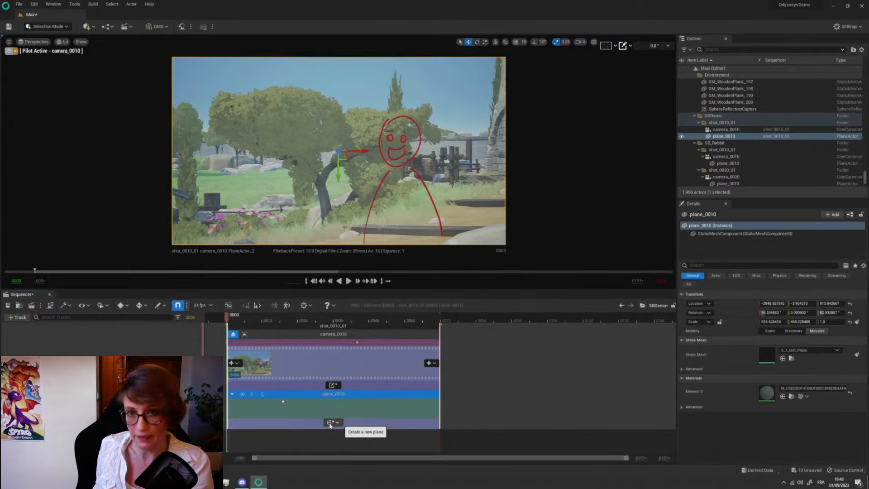
- Create a new plane named plane_0020 in shot_0010_01 with the default settings and select it
click(330, 423)
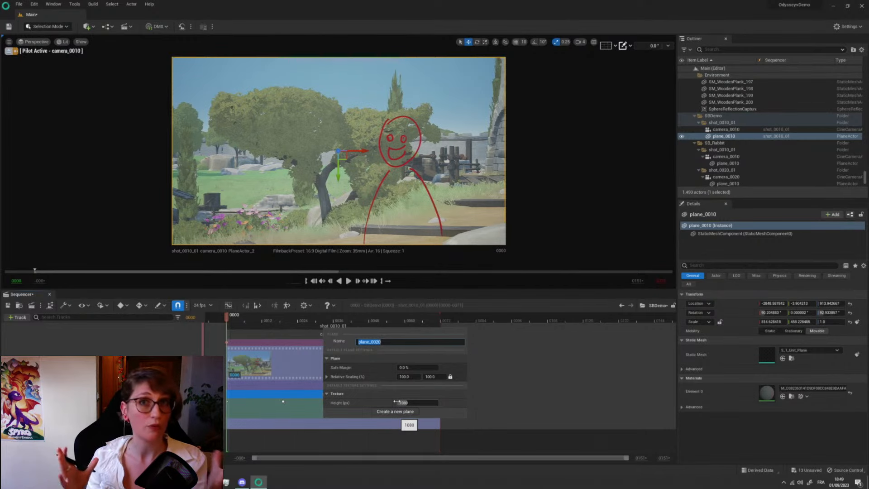
click(415, 403)
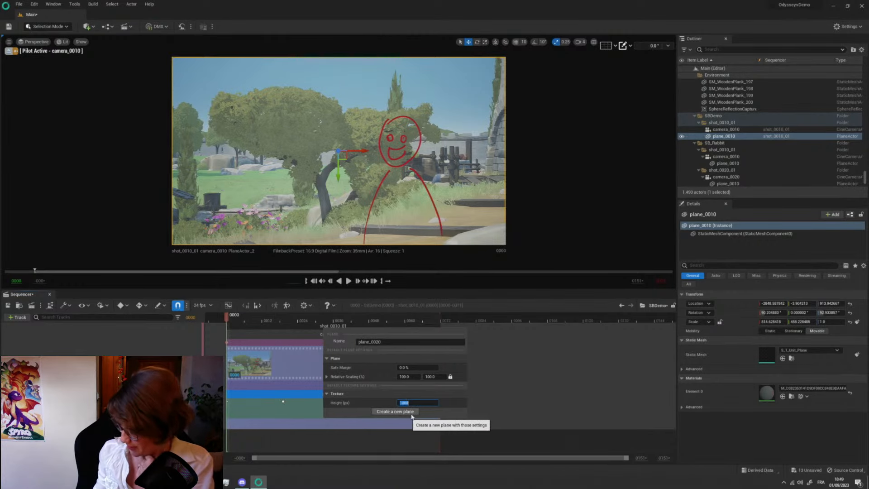
click(397, 411)
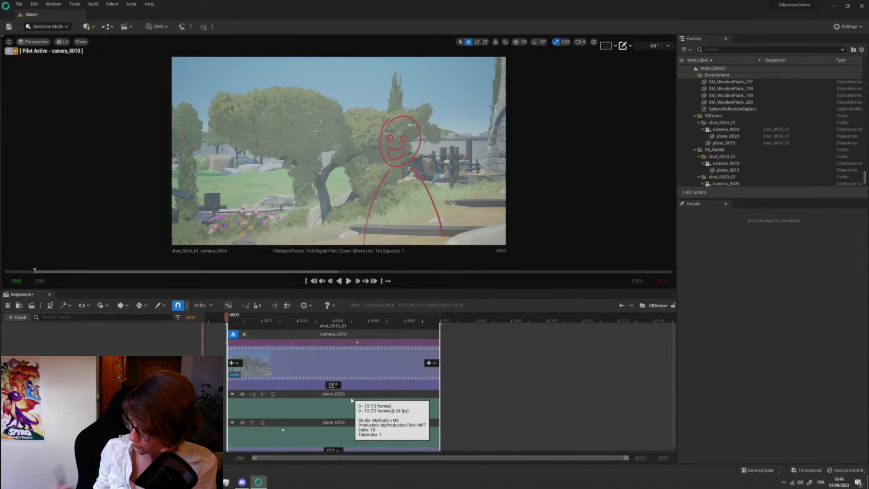
click(358, 395)
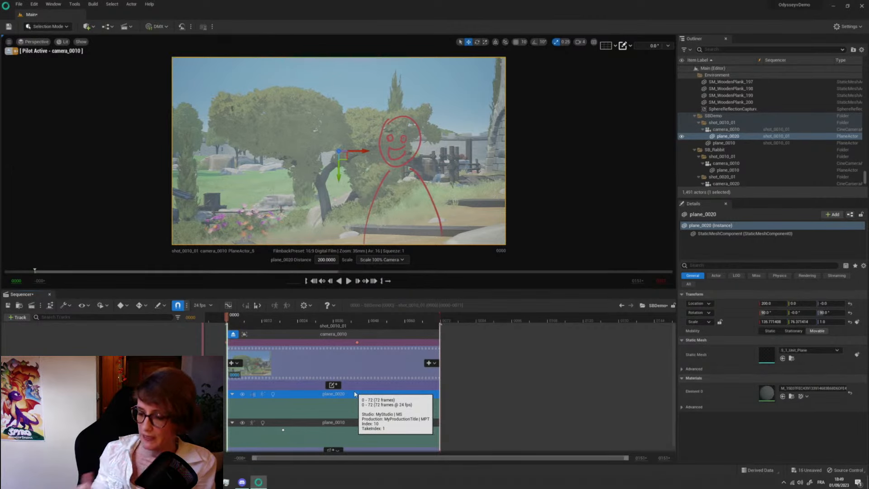
- Turn off the background display for the drawing materials and keep plane_0020 selected
click(304, 305)
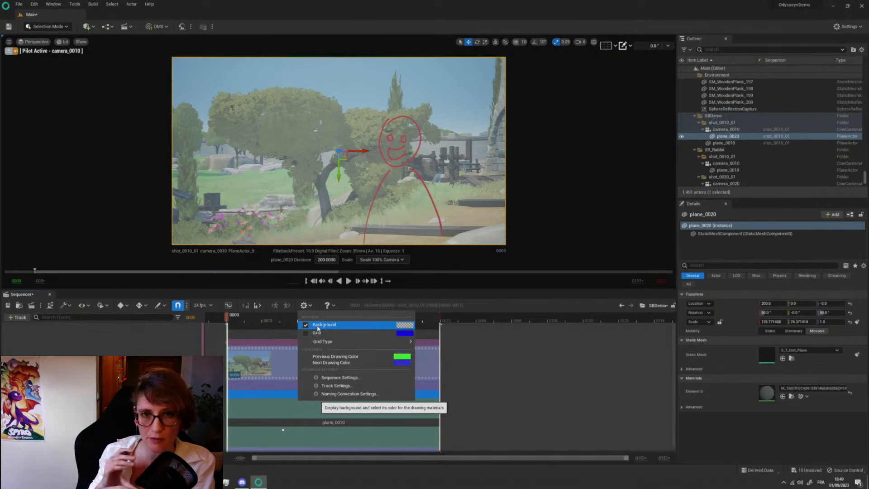
click(405, 325)
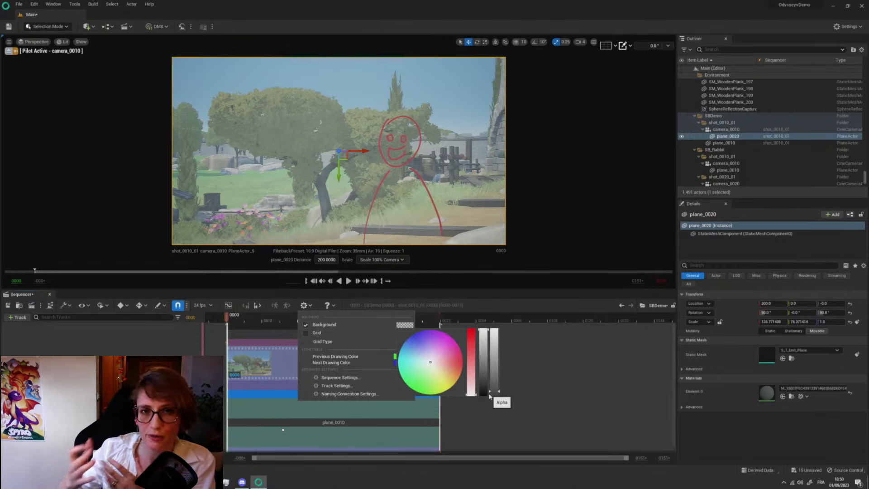
click(306, 326)
click(306, 326)
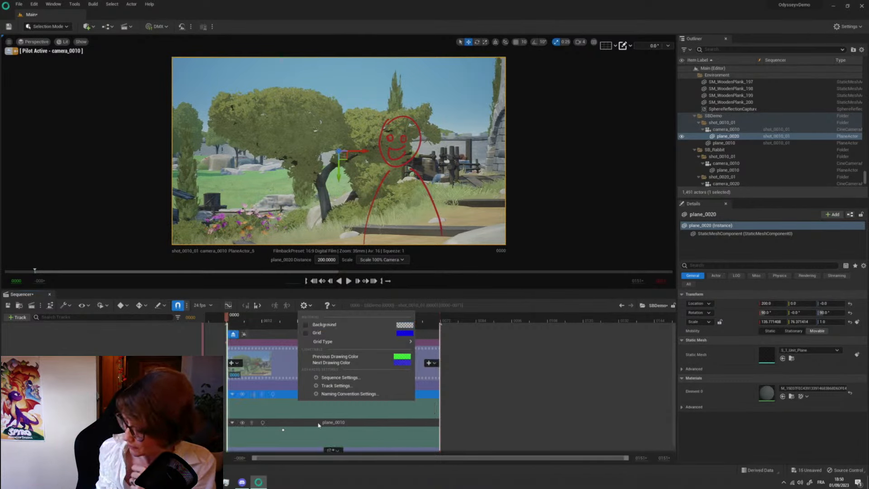
click(290, 396)
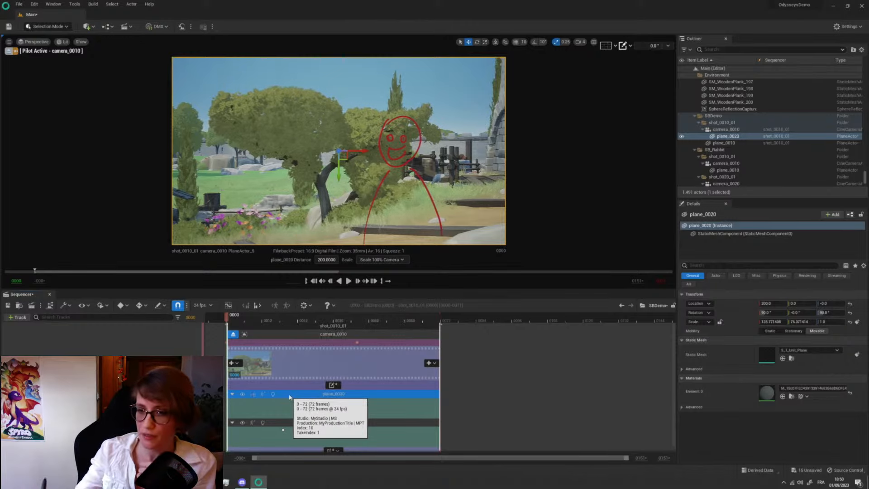
- In Iliad Mode, paint a cyan crescent shape on plane_0020 above the red figure's head at frame 0
click(47, 26)
click(47, 45)
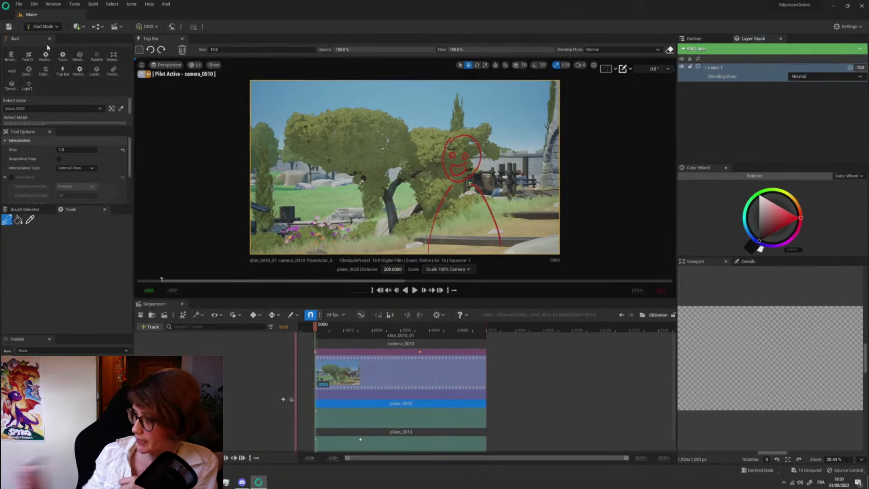
click(743, 222)
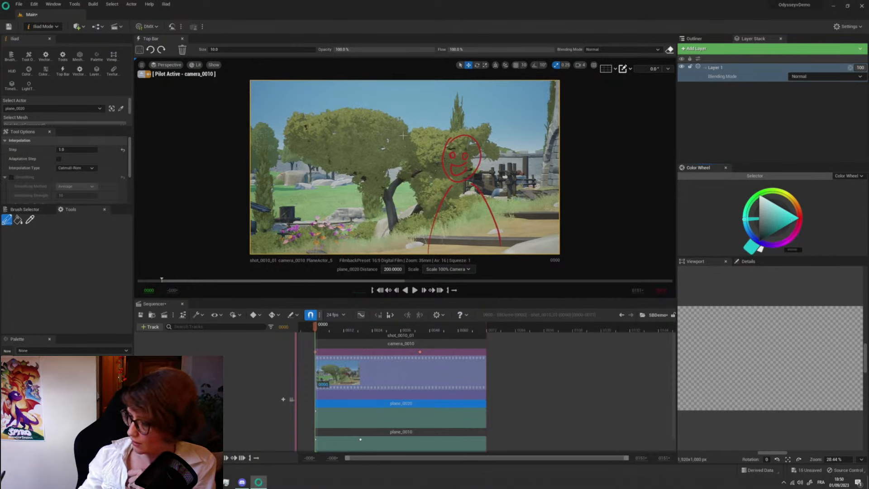
mouse_move(389, 111)
mouse_down()
mouse_move(407, 135)
mouse_move(455, 116)
mouse_up()
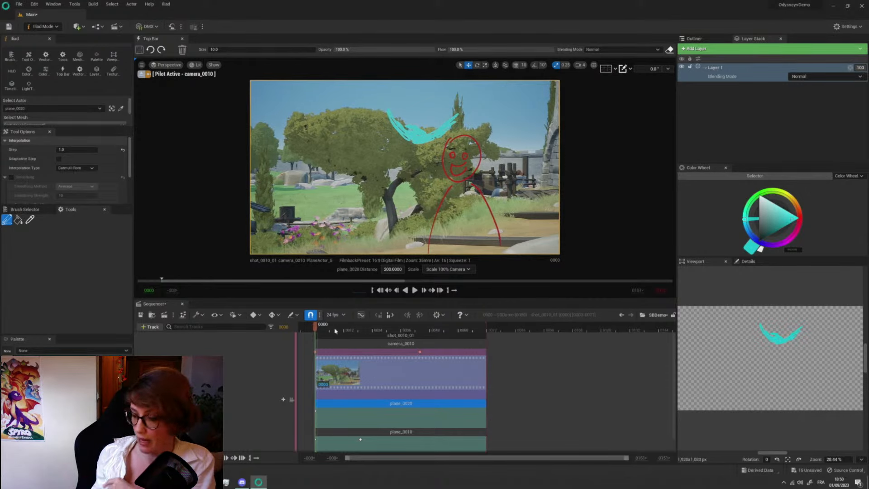
mouse_move(329, 331)
mouse_down()
mouse_move(448, 333)
mouse_move(345, 341)
mouse_move(441, 333)
mouse_move(337, 337)
mouse_move(461, 332)
mouse_move(317, 334)
mouse_up()
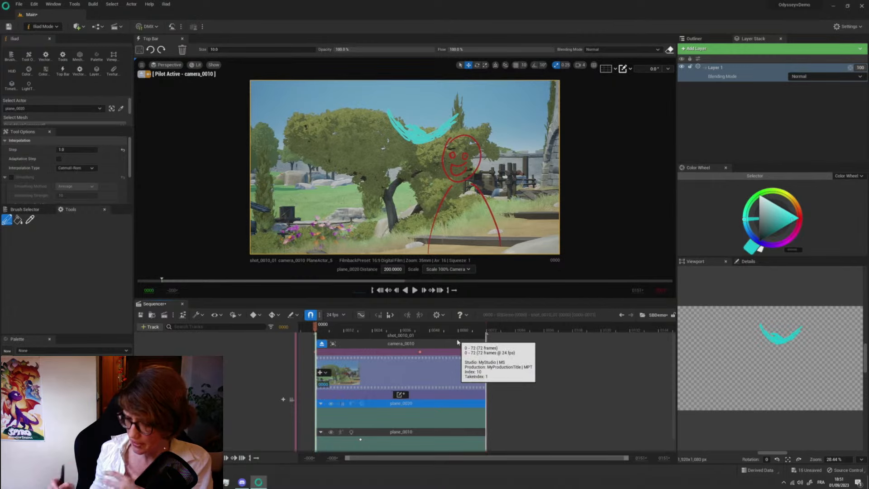
- Open the shot_0010_01 sequence, select plane_0020, scrub to frame 40 and add a Transform track to the plane
double_click(402, 370)
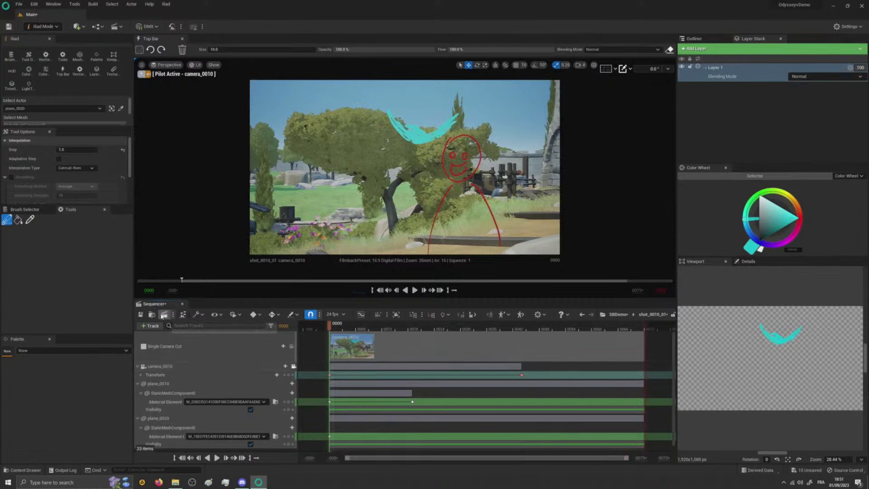
scroll(672, 365, down, 1)
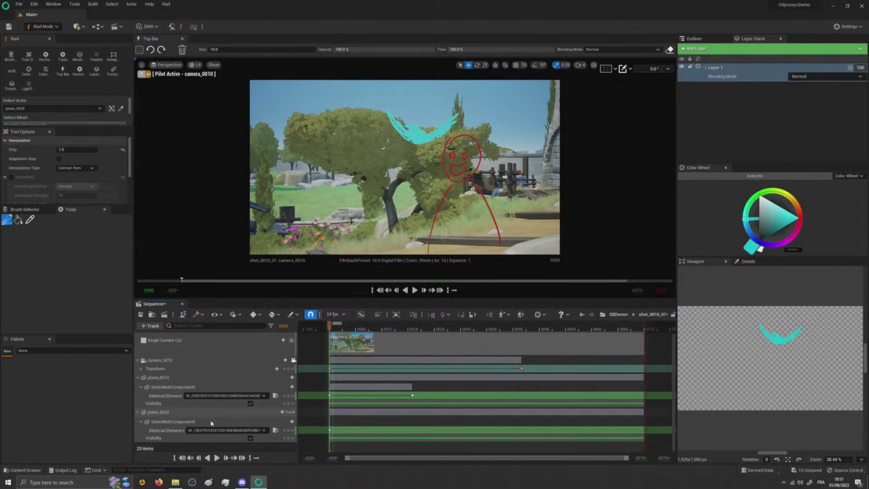
click(163, 414)
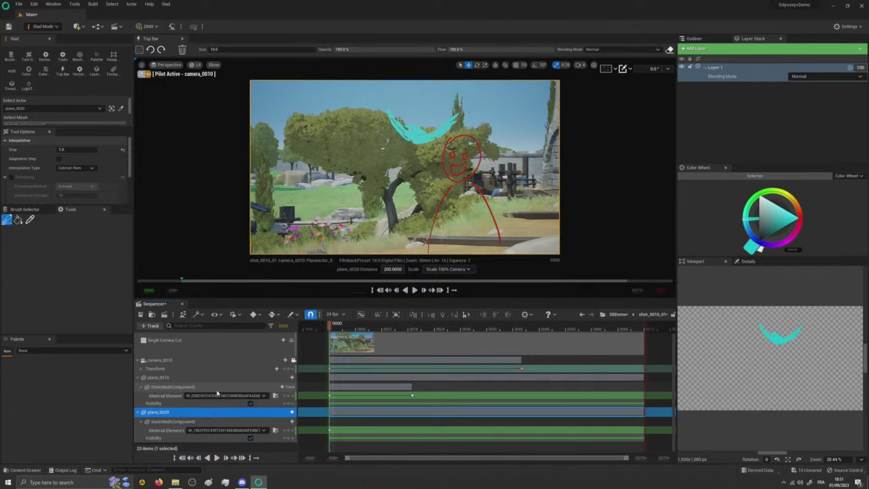
key(space)
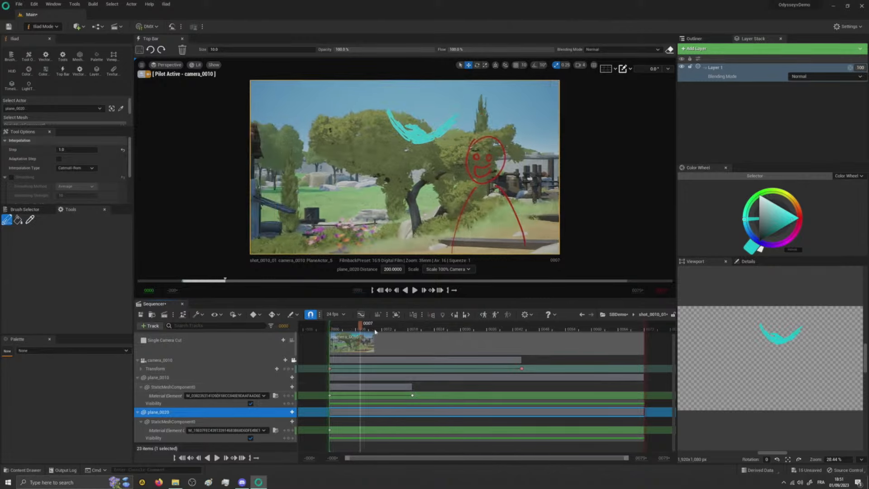
drag(486, 340, 507, 348)
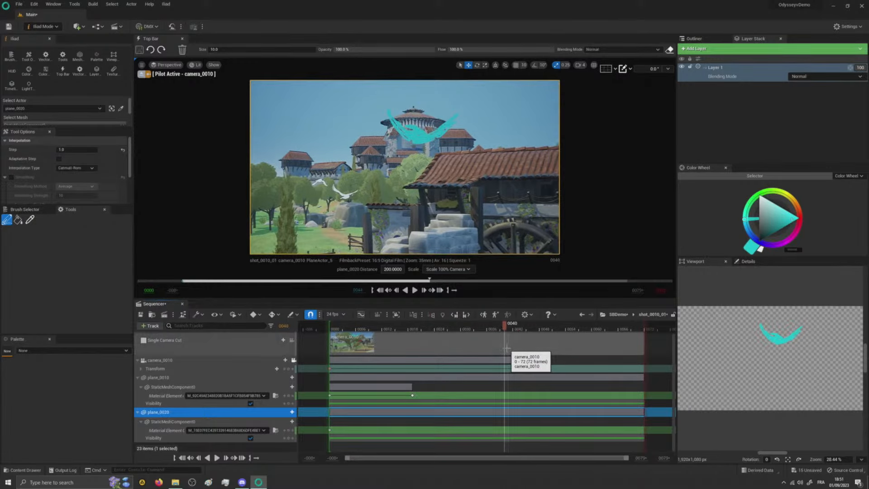
click(289, 412)
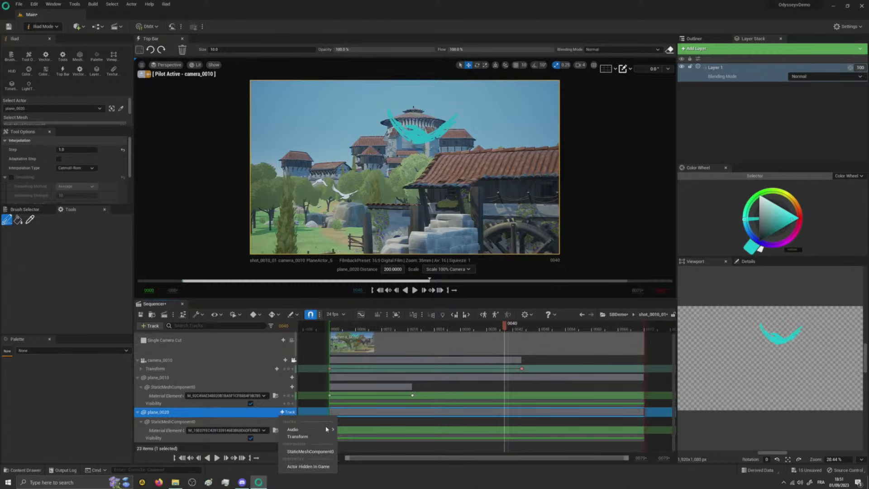
click(299, 433)
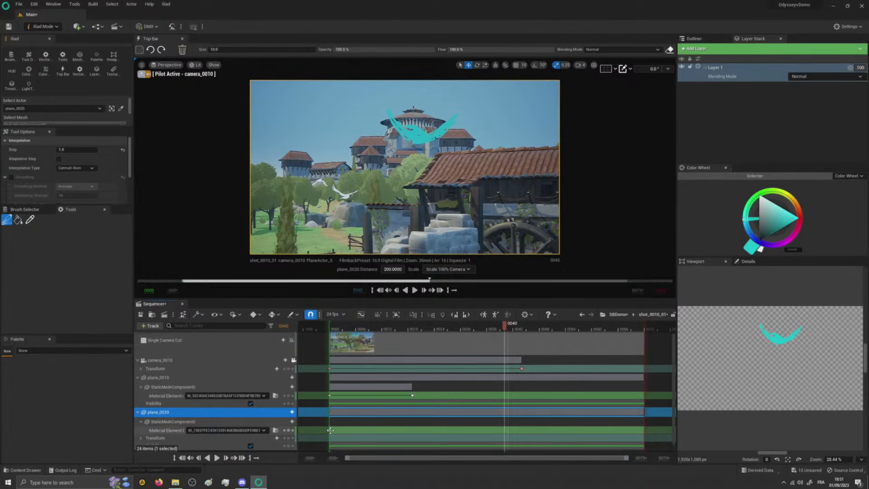
- Shift plane_0020's material key to frame 39, switch to Selection Mode, and at frame 57 move the plane left and key its transform
drag(330, 430, 500, 430)
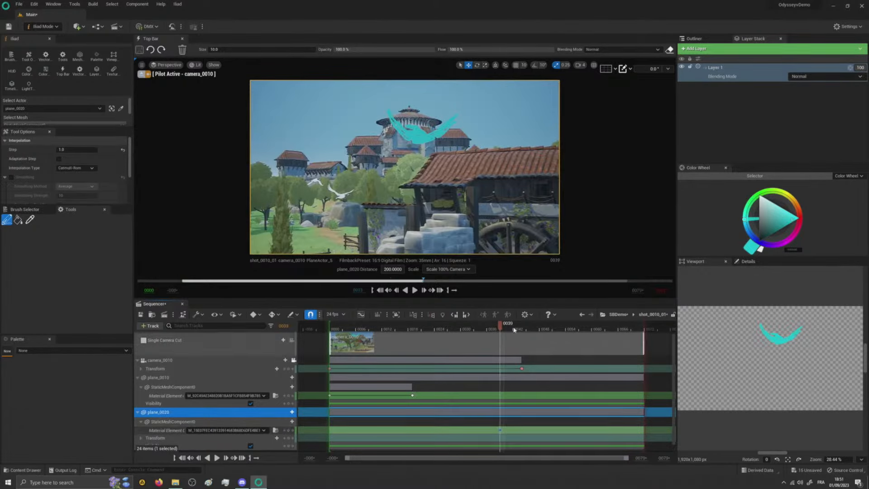
drag(514, 330, 584, 329)
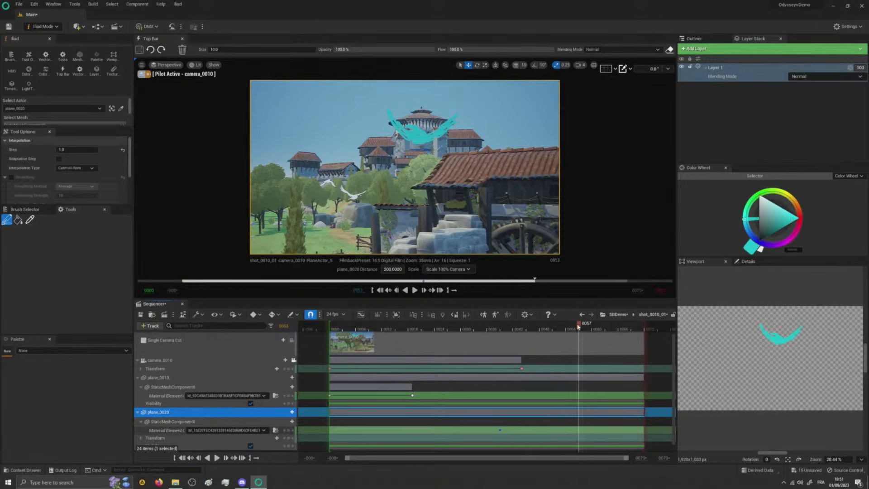
click(45, 27)
click(49, 40)
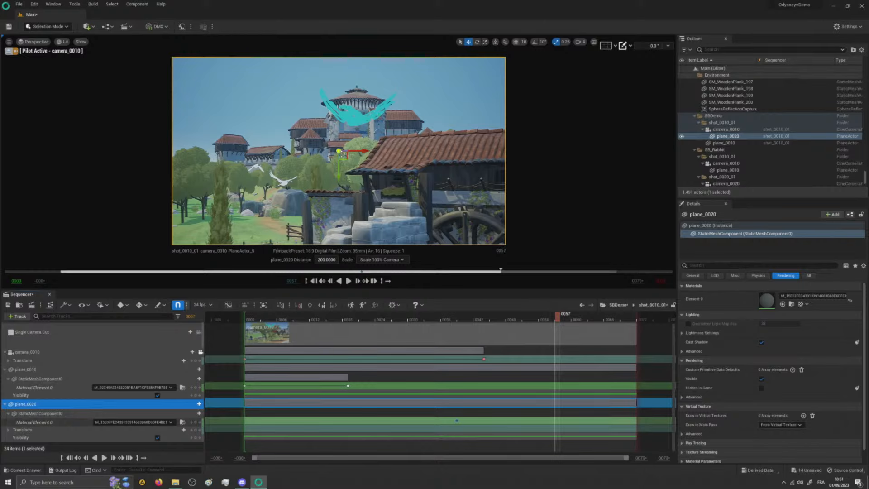
drag(366, 151, 188, 130)
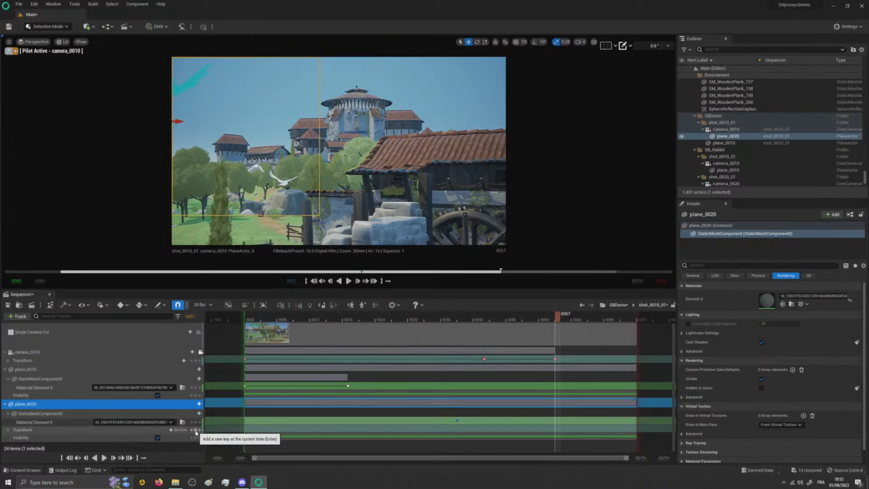
click(195, 430)
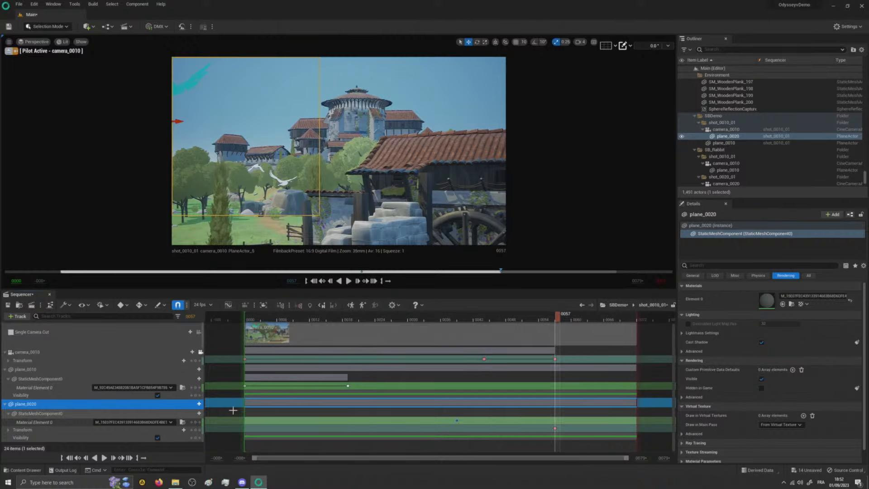
- Undo plane_0020's transform key, its move at frame 57 and the shift of its material key
key(ctrl+z)
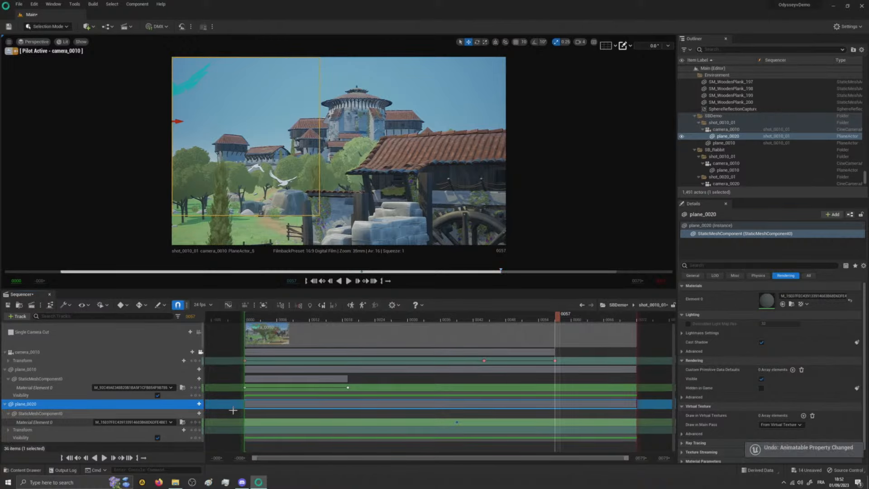
key(ctrl+z)
key(ctrl+z)
key(ctrl+z)
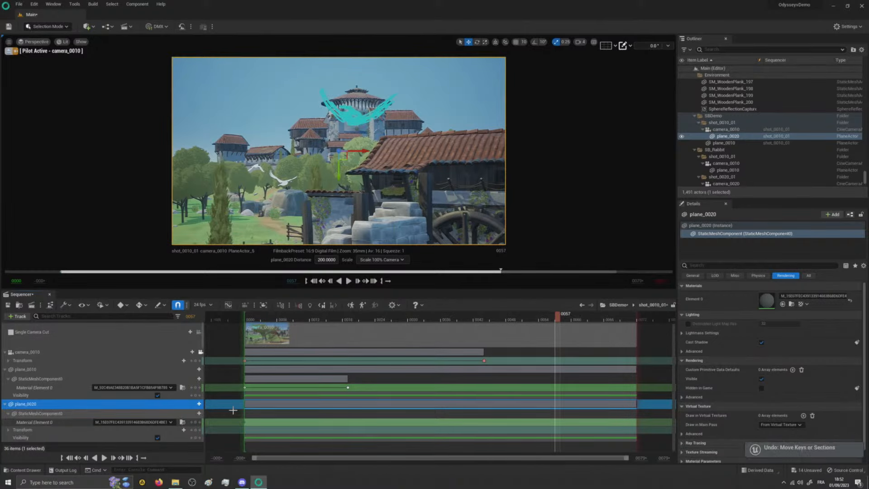
- Key plane_0020's transform at frame 37 and move the plane toward the image's left edge at frame 53, returning to that key after scrubbing
drag(559, 316, 445, 333)
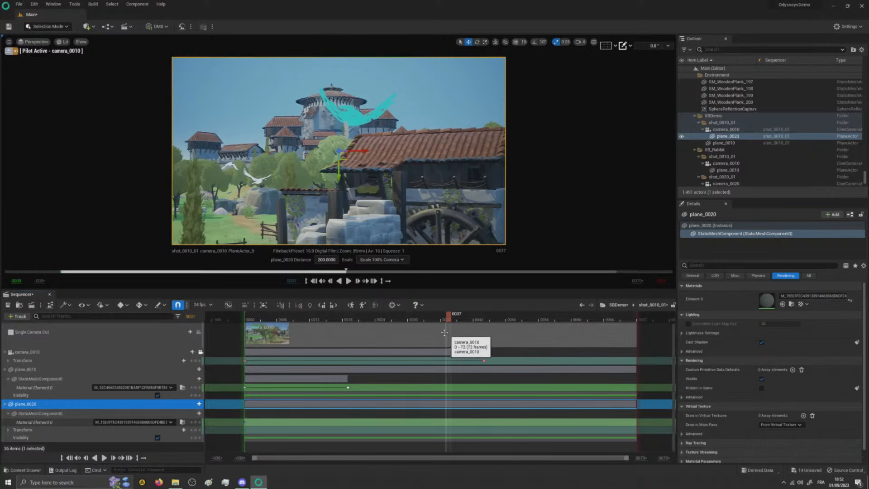
click(196, 429)
click(535, 316)
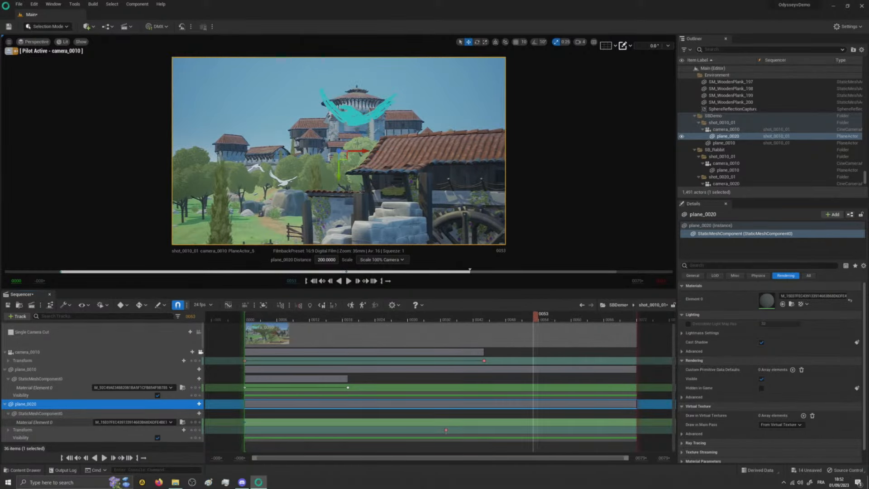
drag(342, 151, 184, 159)
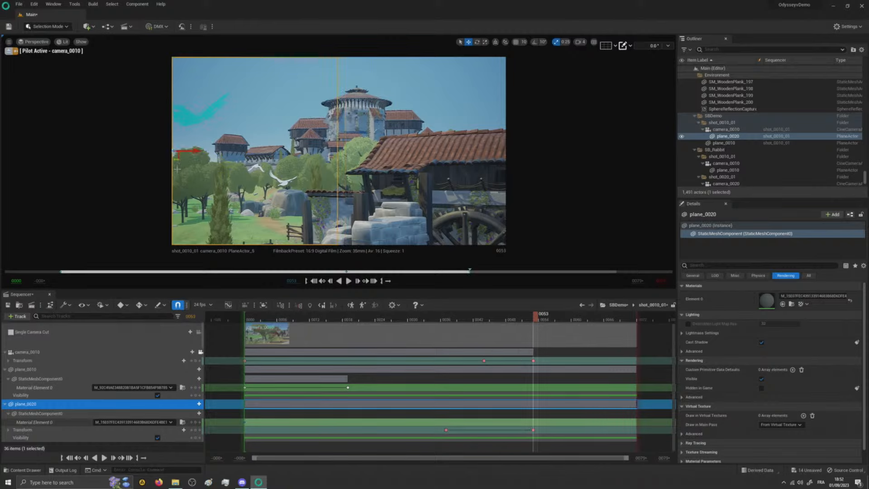
drag(537, 319, 555, 348)
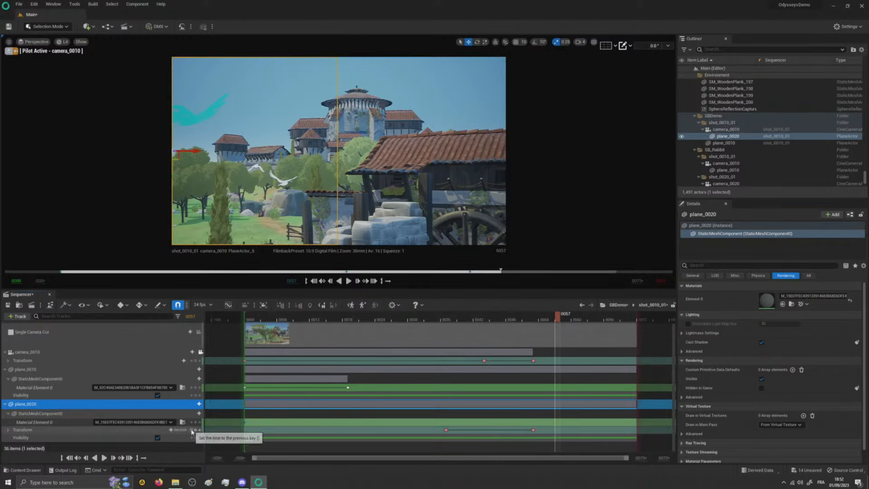
click(192, 430)
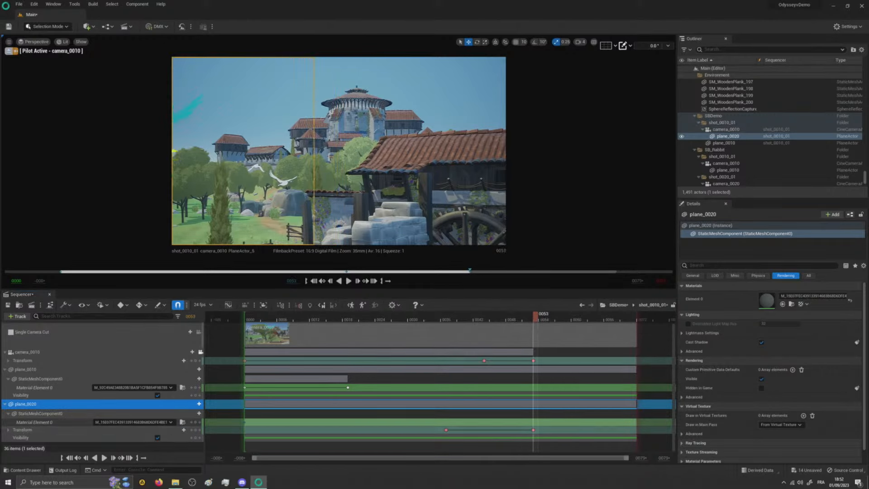
- Stop piloting camera_0010 and move plane_0020 farther left in the scene at frame 53
click(9, 51)
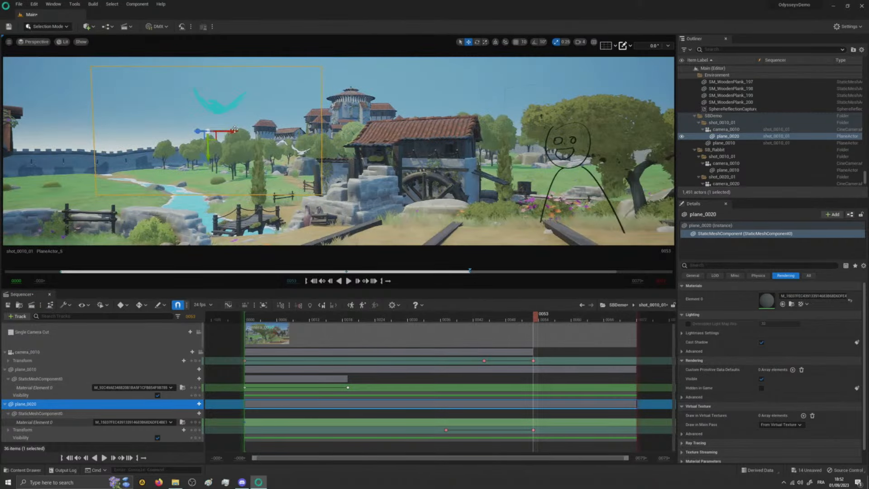
drag(175, 134, 115, 139)
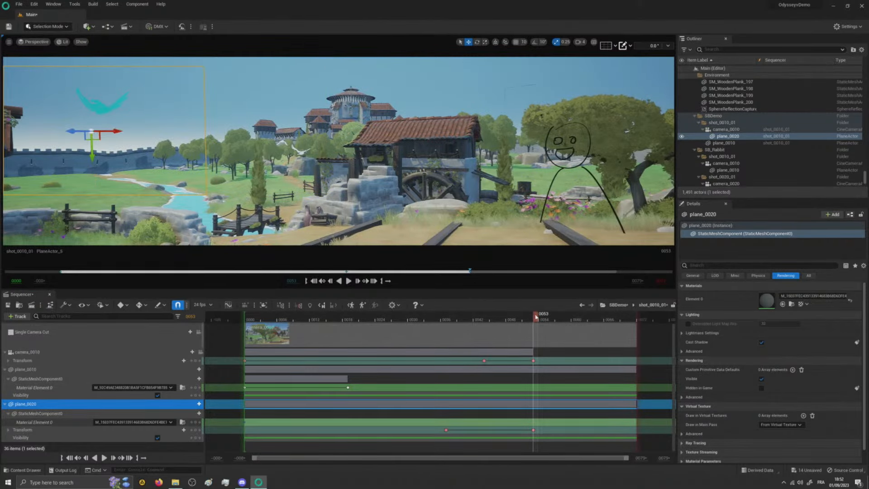
- Scrub to frame 22, restore the shot camera view and return to the SBDemo sequence
mouse_move(536, 317)
mouse_down()
mouse_move(351, 340)
mouse_move(468, 341)
mouse_move(449, 322)
mouse_move(334, 329)
mouse_move(584, 344)
mouse_move(317, 373)
mouse_move(365, 378)
mouse_up()
click(199, 332)
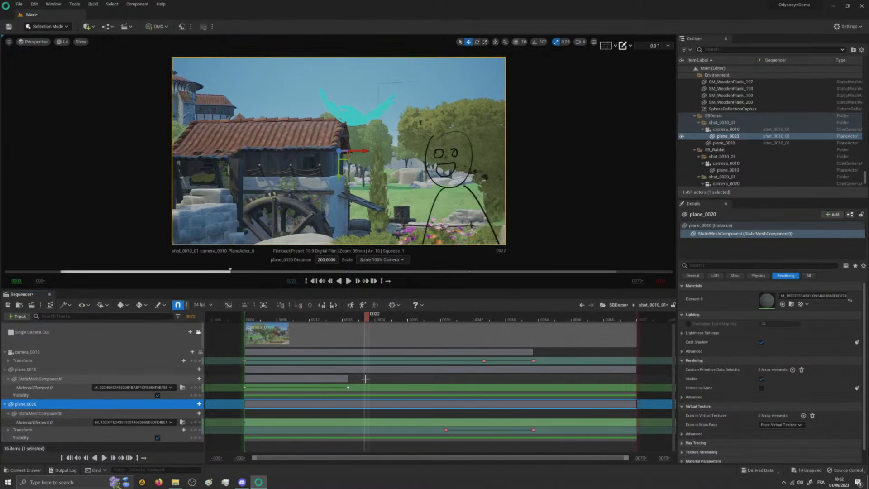
click(614, 305)
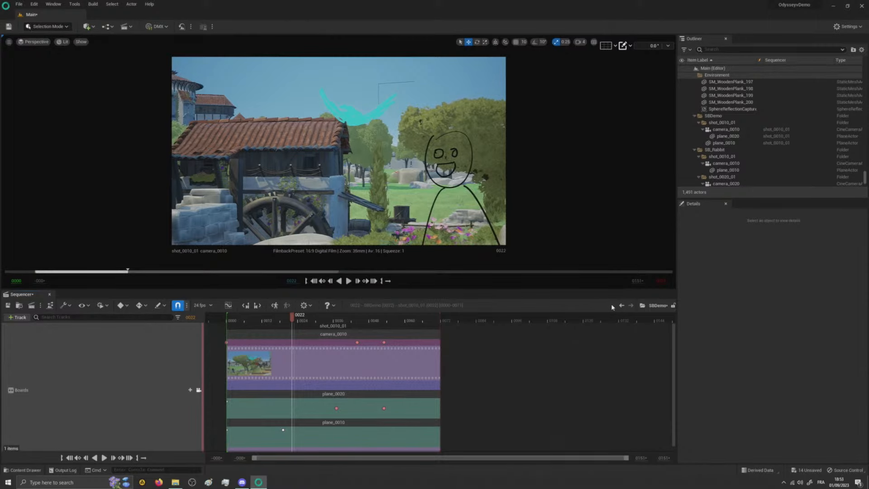
- Switch to Firefox and open the Praxinos YouTube channel at youtube.com/praxinoscoop
click(159, 482)
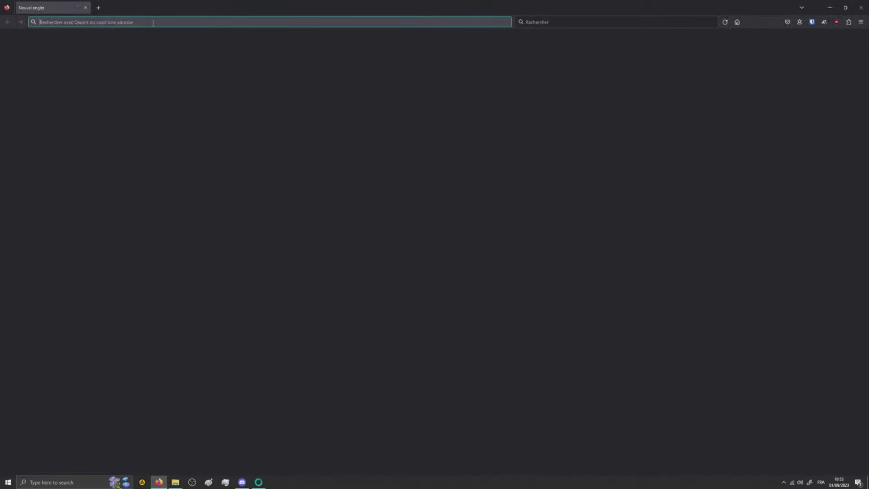
click(153, 23)
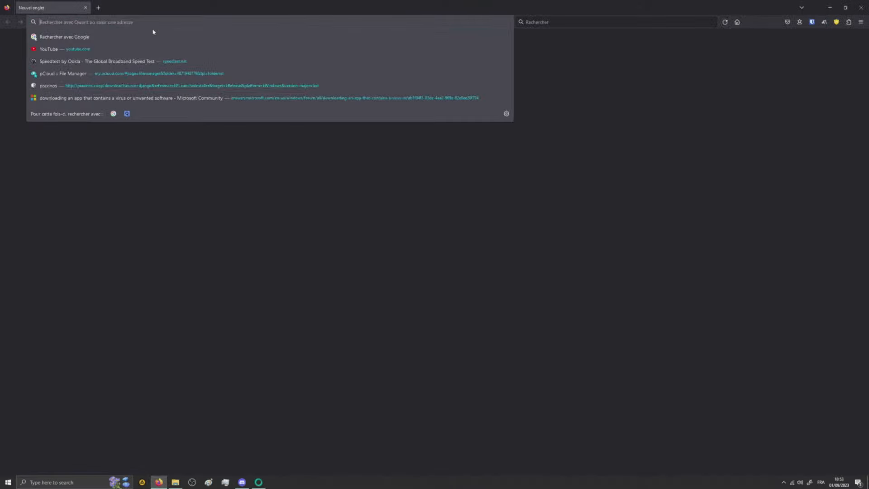
text(youtube.com/)
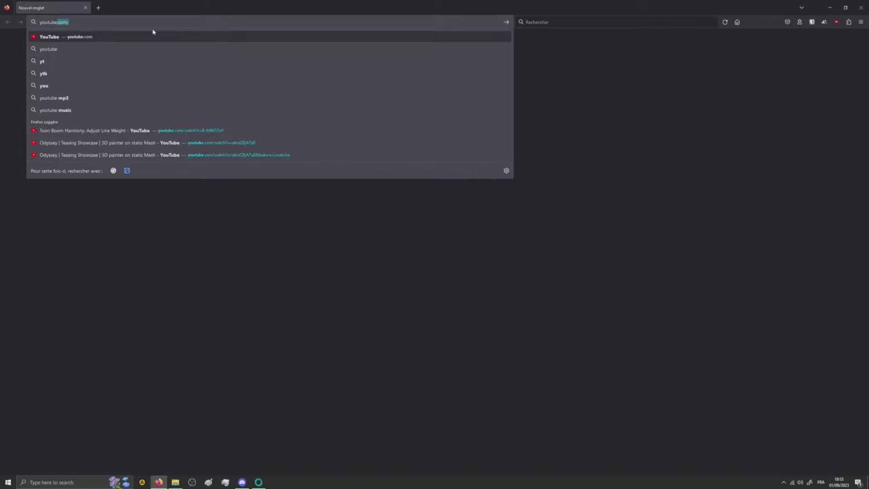
text(pra)
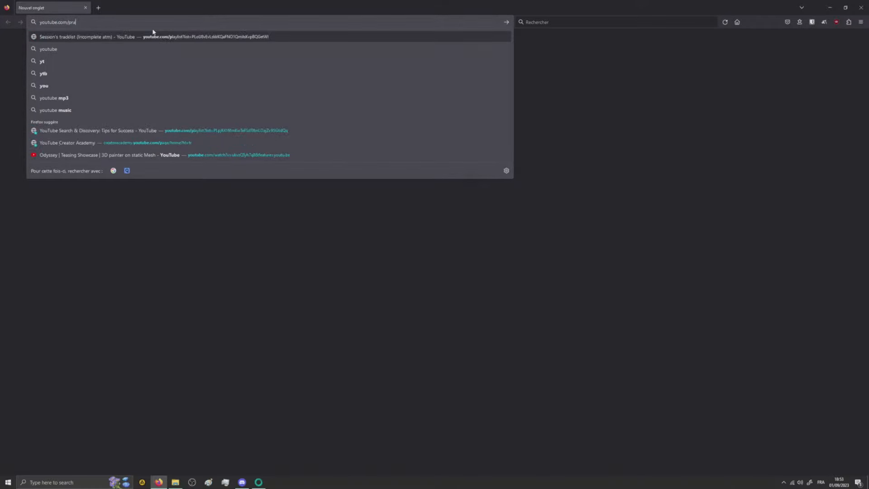
text(xinoscoo)
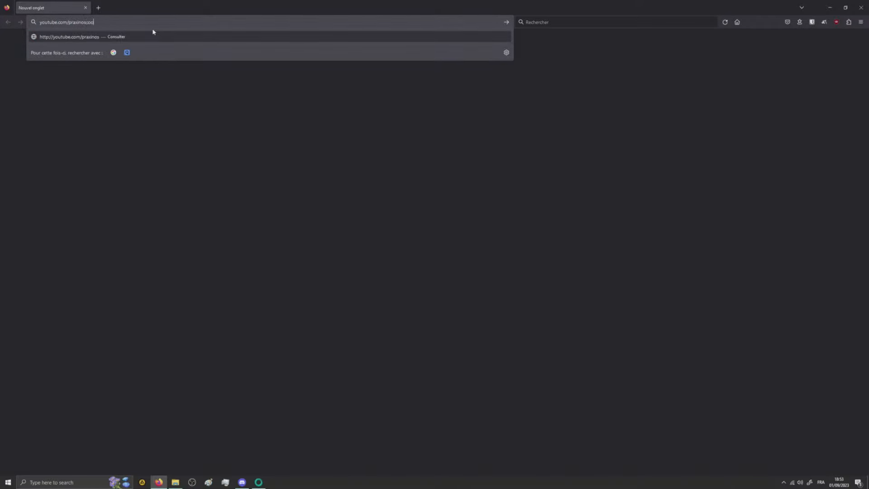
text(p)
key(Return)
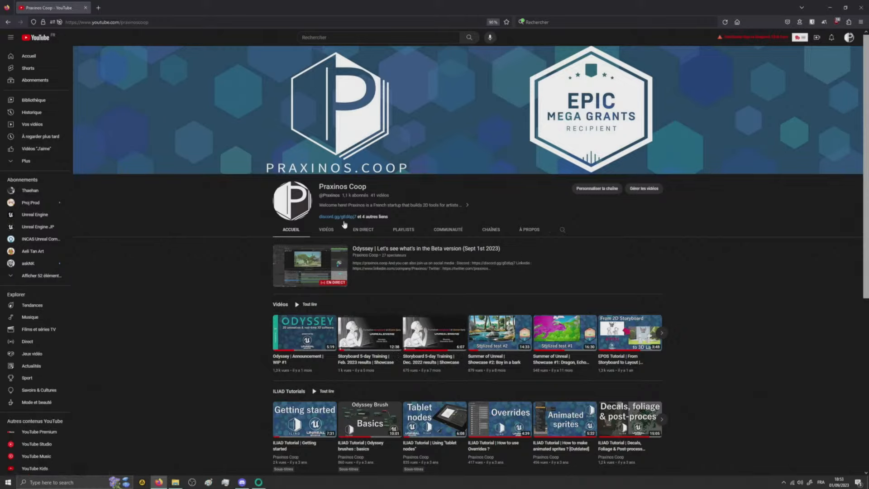
- Browse the channel's videos, preview the "Charpy" and "Roller board" EPOS showcases, and switch back to Odyssey
click(326, 230)
scroll(867, 158, down, 1)
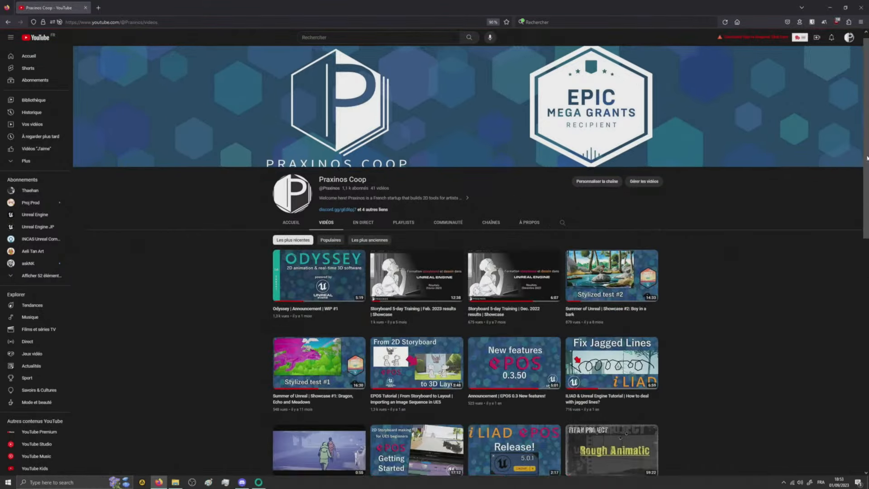
scroll(842, 261, down, 5)
mouse_move(309, 239)
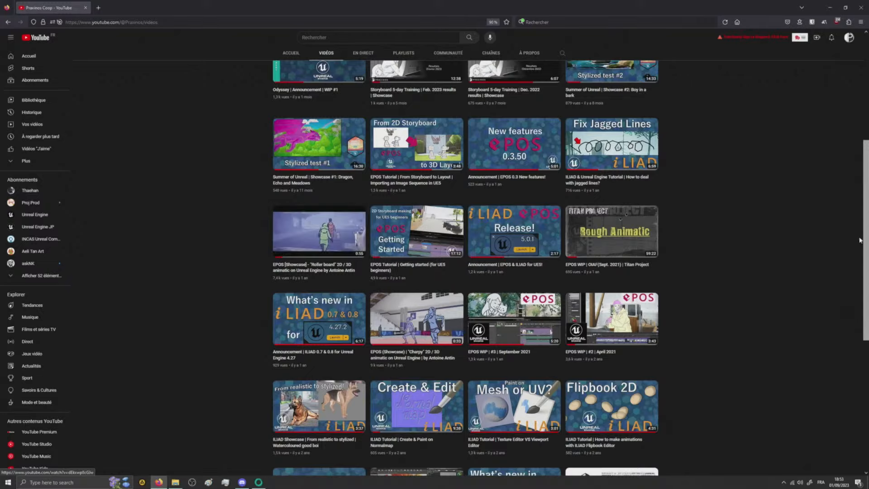
scroll(859, 272, down, 3)
scroll(859, 312, down, 3)
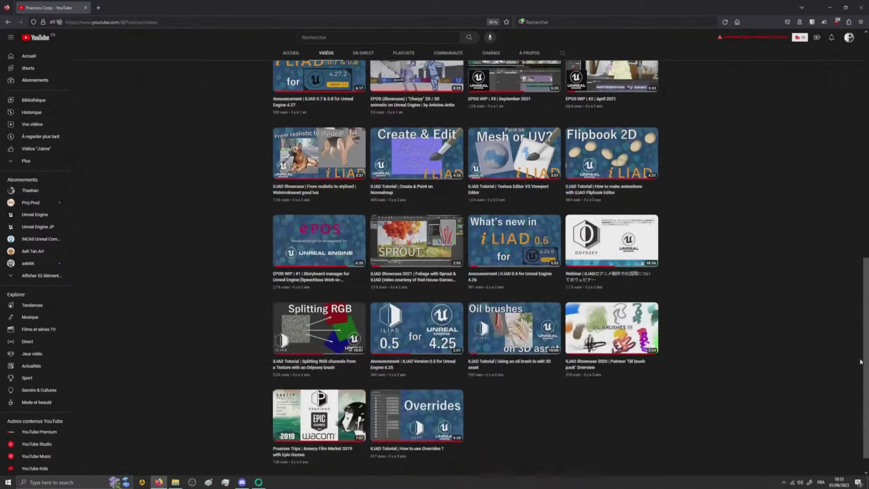
scroll(845, 285, up, 6)
mouse_move(627, 275)
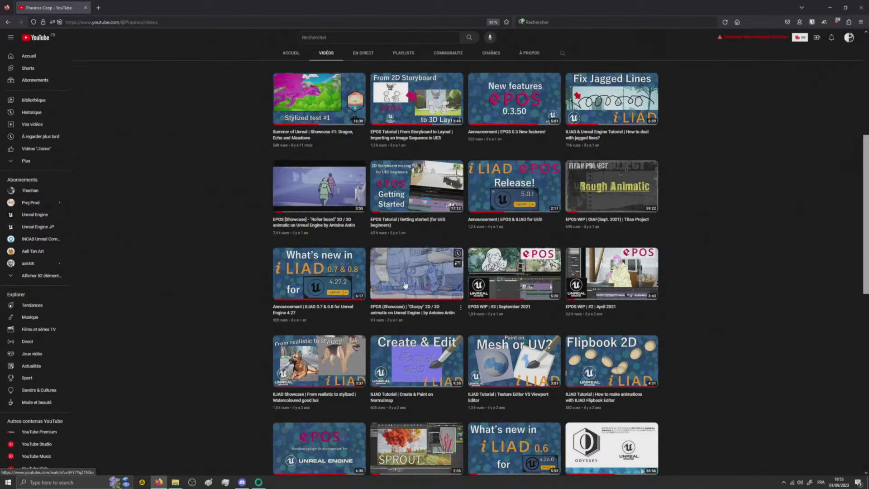
mouse_move(313, 189)
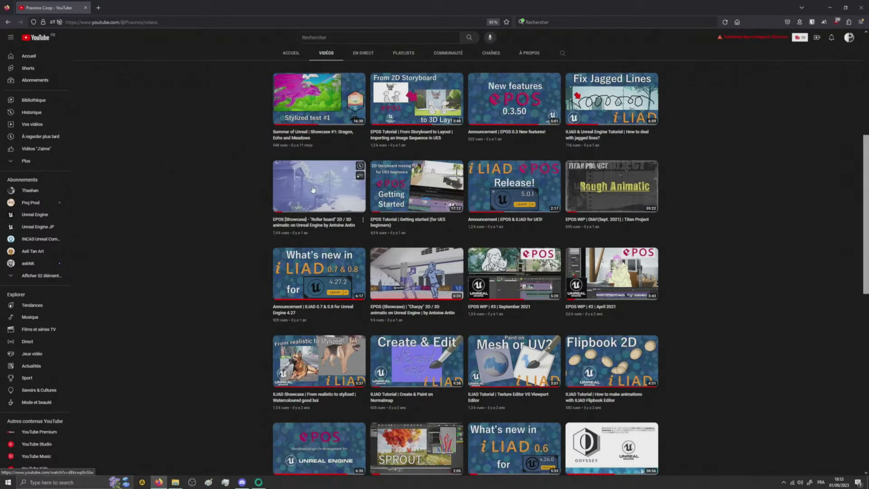
click(830, 8)
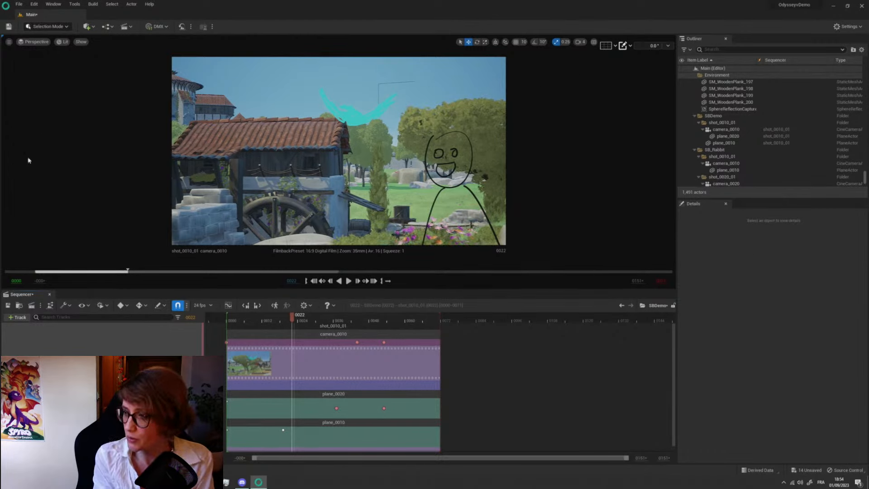
- Search the editor preferences for "next", examine the Epos Editor shortcuts for stepping to shots and drawings, and return to the Main level
click(36, 4)
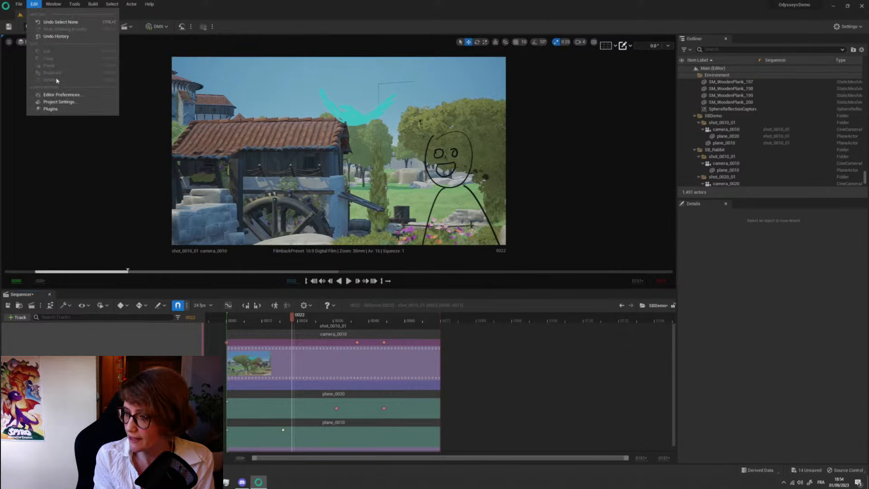
click(68, 96)
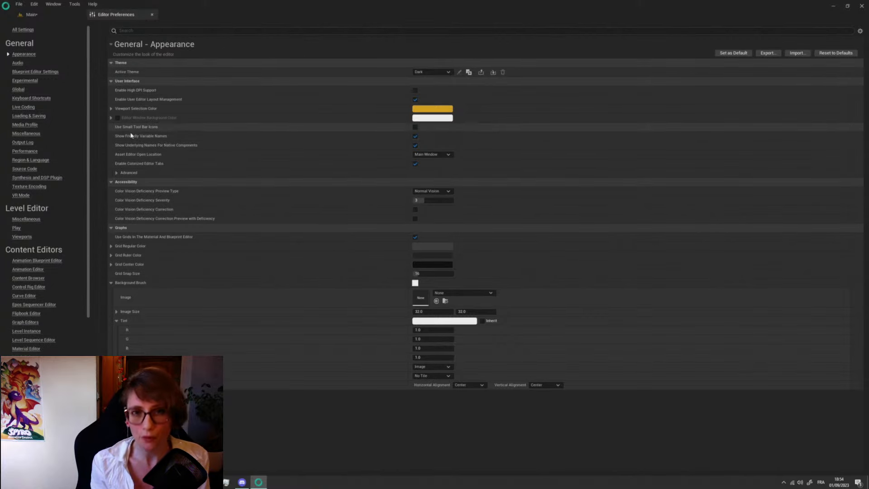
click(149, 31)
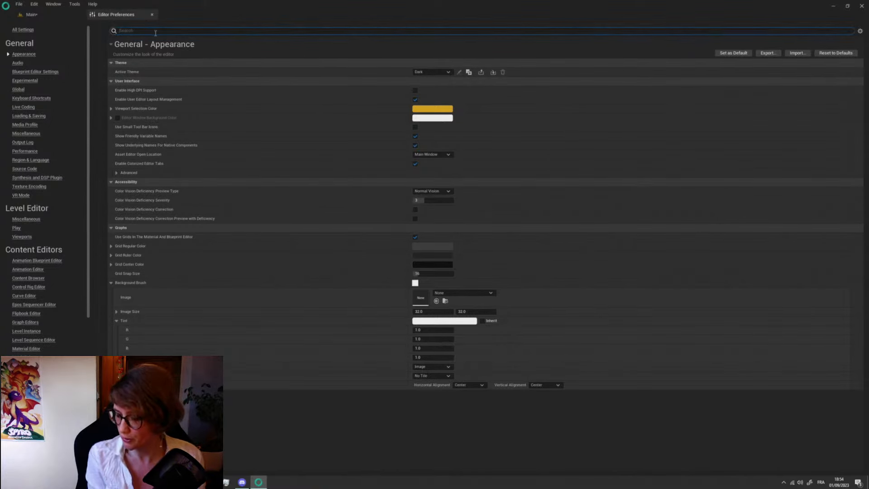
text(r)
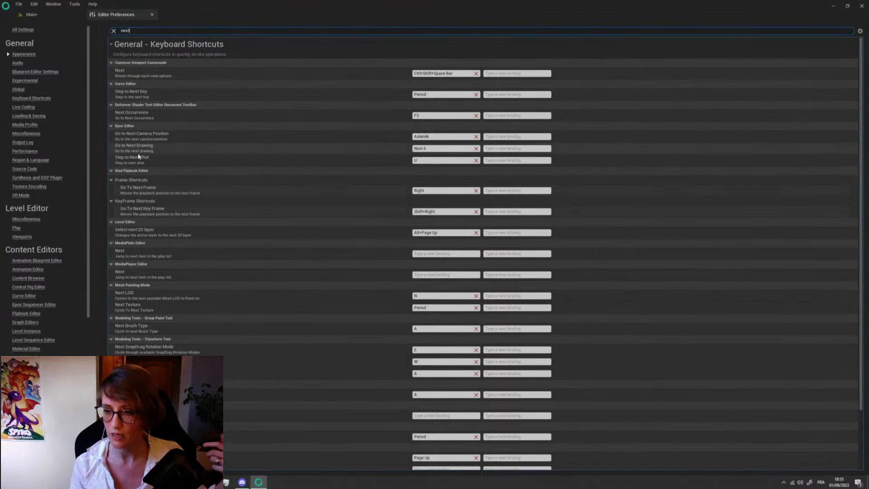
click(425, 149)
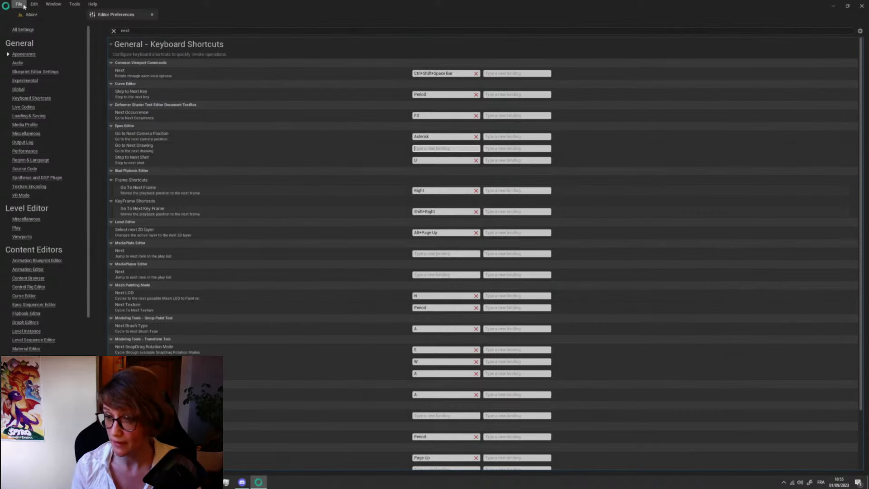
click(52, 16)
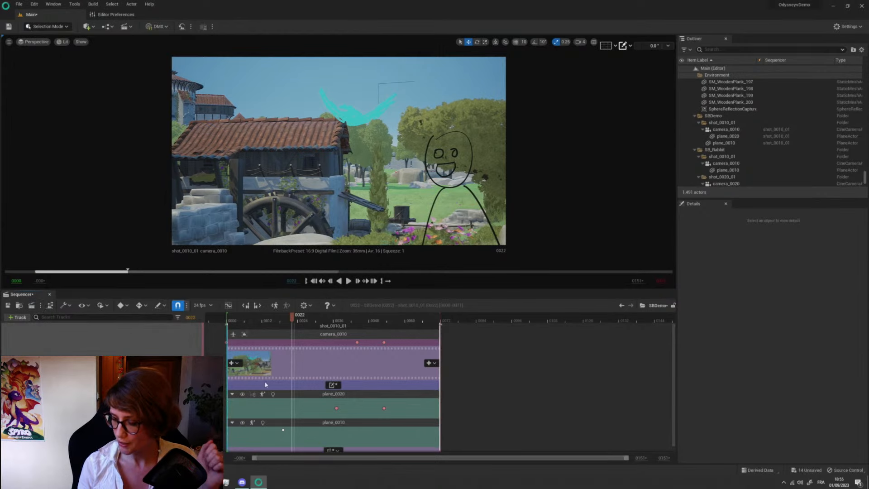
- Open the Storyboard Export settings for SBDemo, preview the storyboard panels page of the PDF layout, and close without exporting
mouse_move(307, 355)
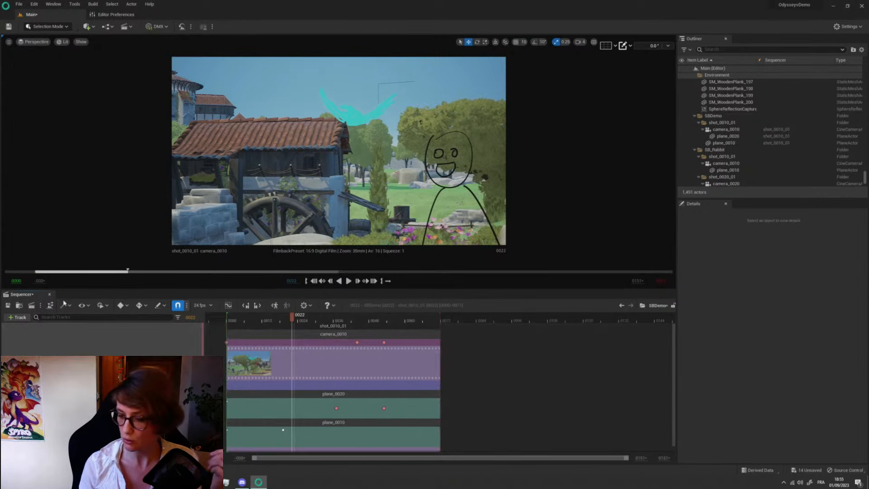
click(40, 305)
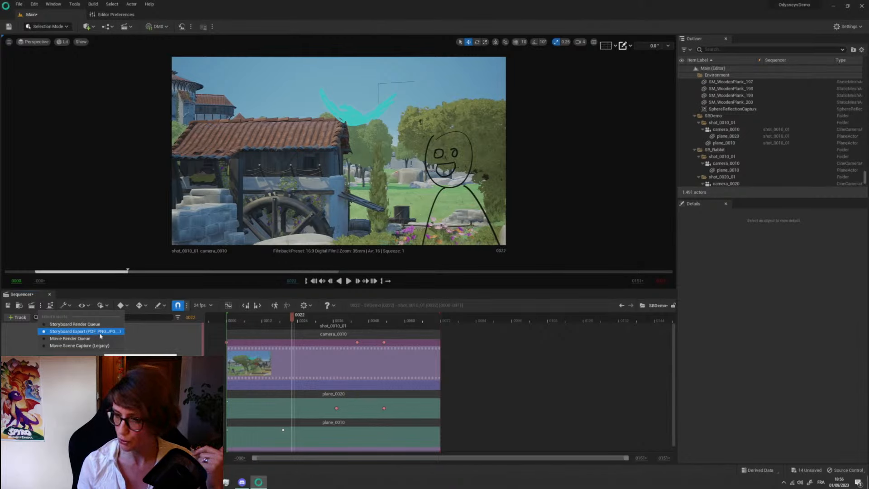
click(93, 331)
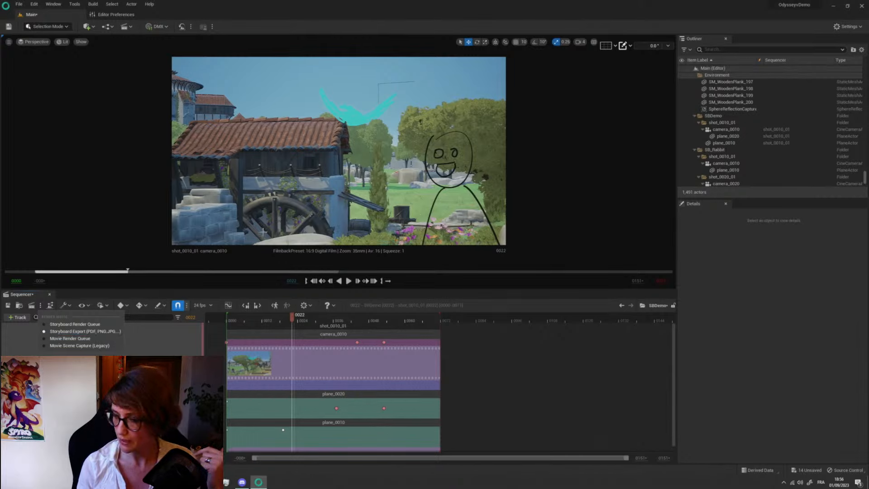
click(31, 307)
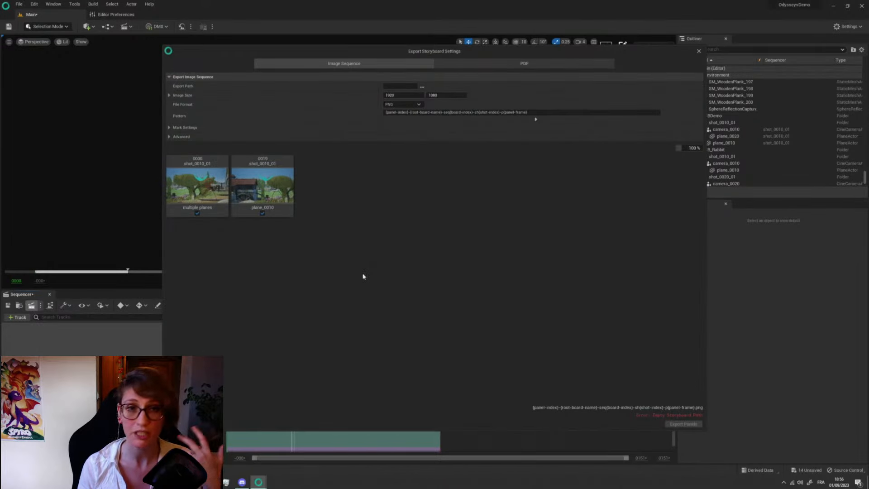
click(515, 67)
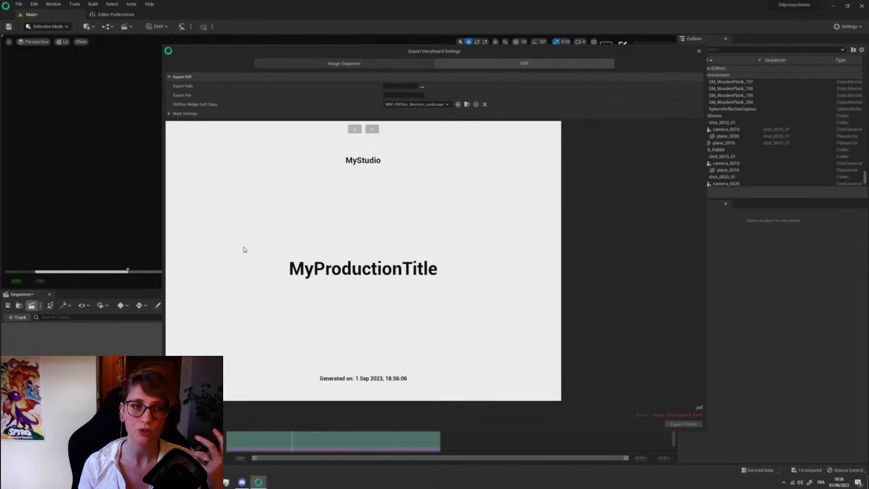
click(373, 129)
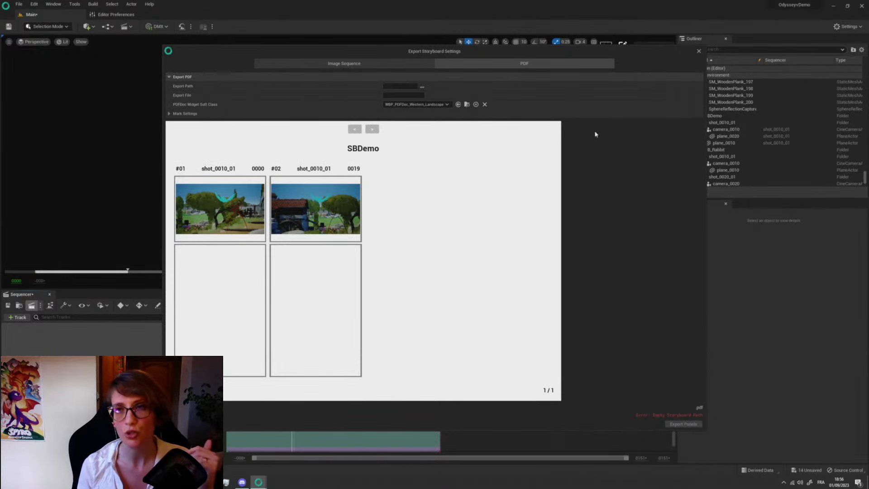
click(699, 52)
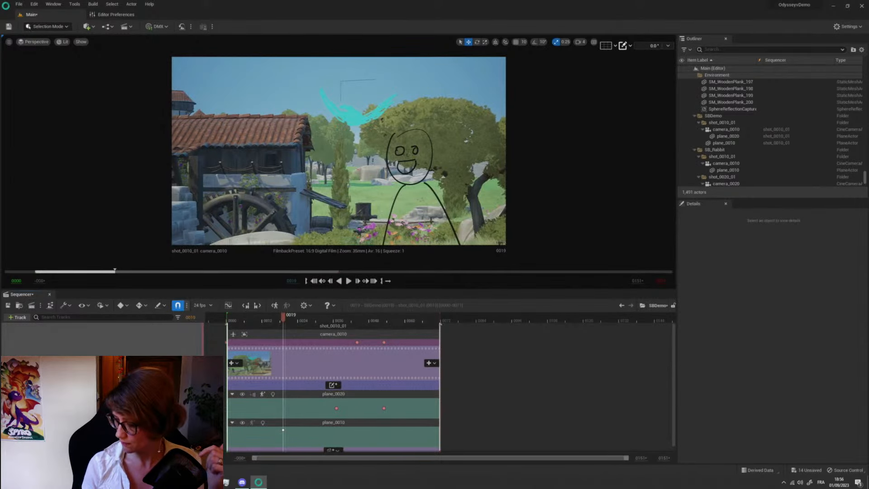
- Create a third drawing plane in shot_0010_01 with the default plane and texture settings
click(17, 317)
click(344, 398)
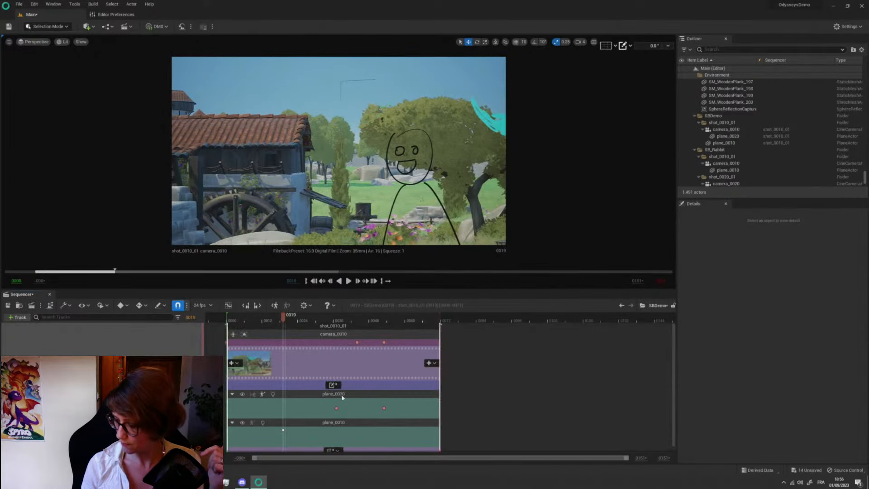
scroll(337, 400, down, 2)
click(322, 427)
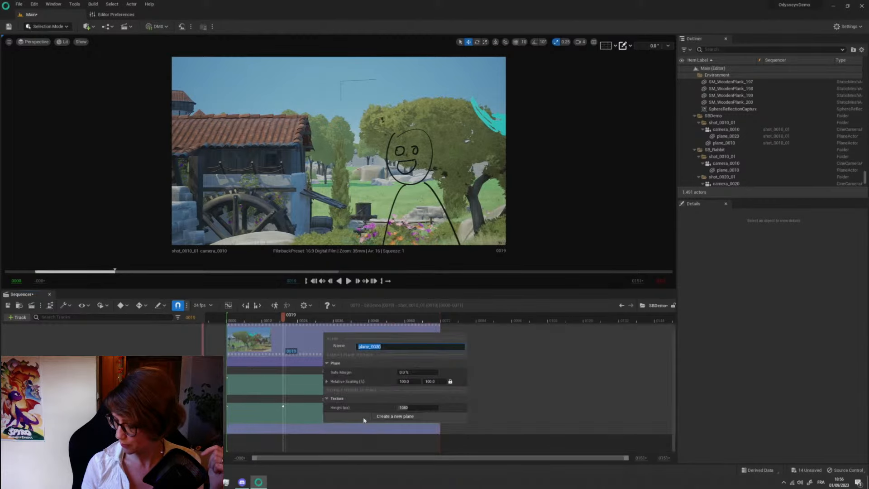
click(396, 417)
scroll(358, 417, down, 4)
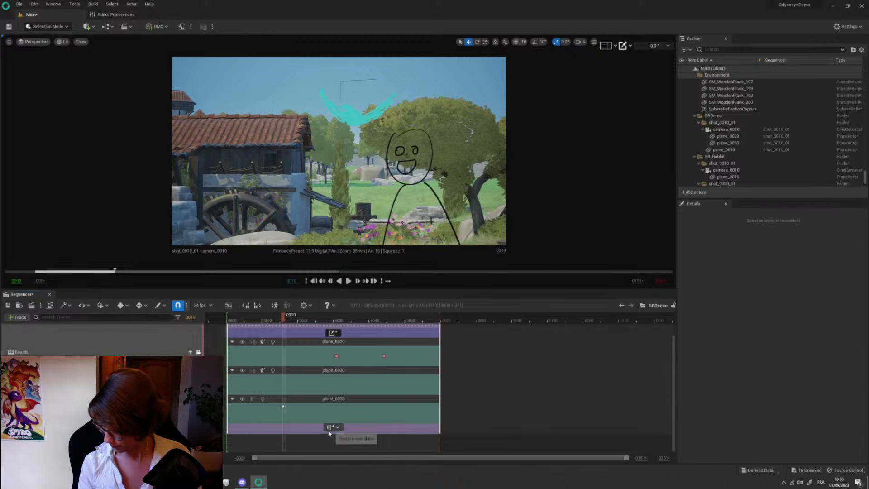
- Add a note reading "sfdgdfhgdhdghdghghdfh" below the planes of shot_0010_01
click(199, 435)
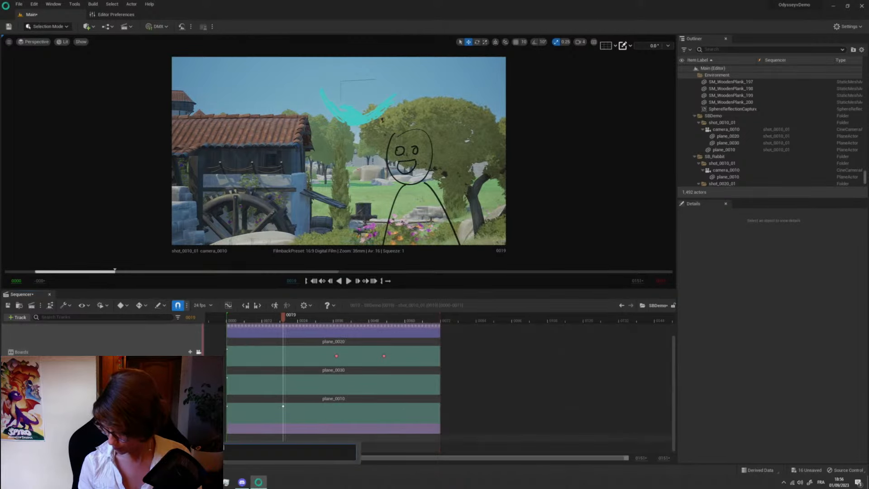
click(239, 453)
text(sfdsfsdfsdfsdfsdfsdfs)
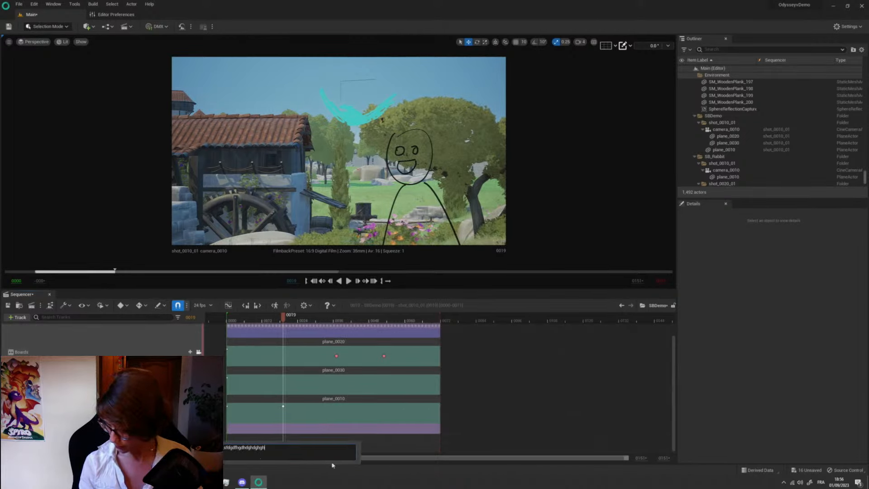
click(397, 448)
- Turn on the display of notes in the viewport
scroll(297, 448, down, 3)
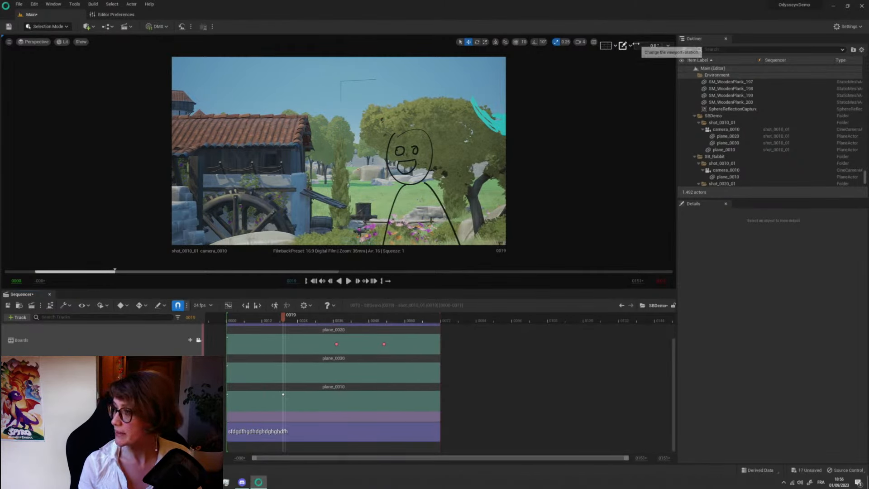
click(624, 45)
click(633, 62)
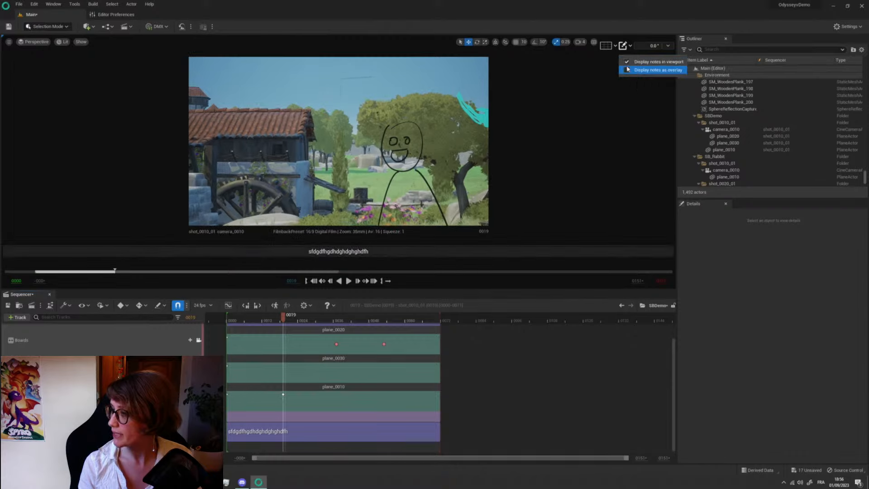
- Turn on the display of notes as an overlay on the shot image
click(628, 70)
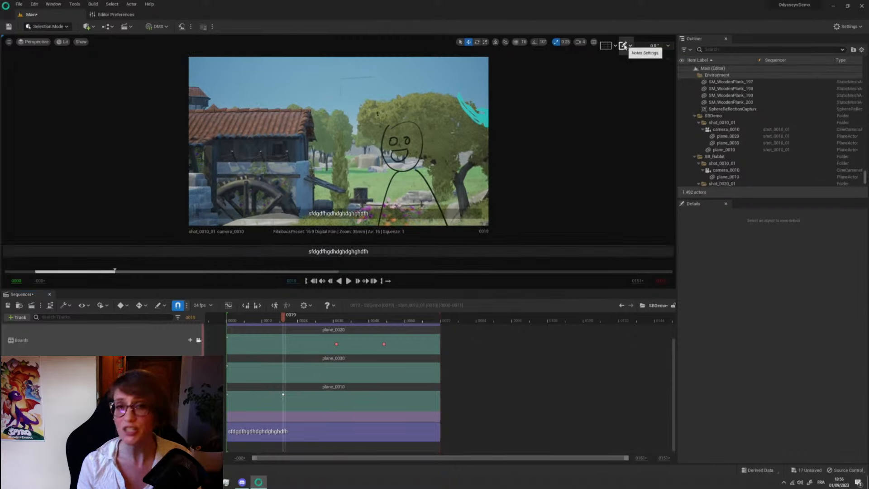
click(624, 45)
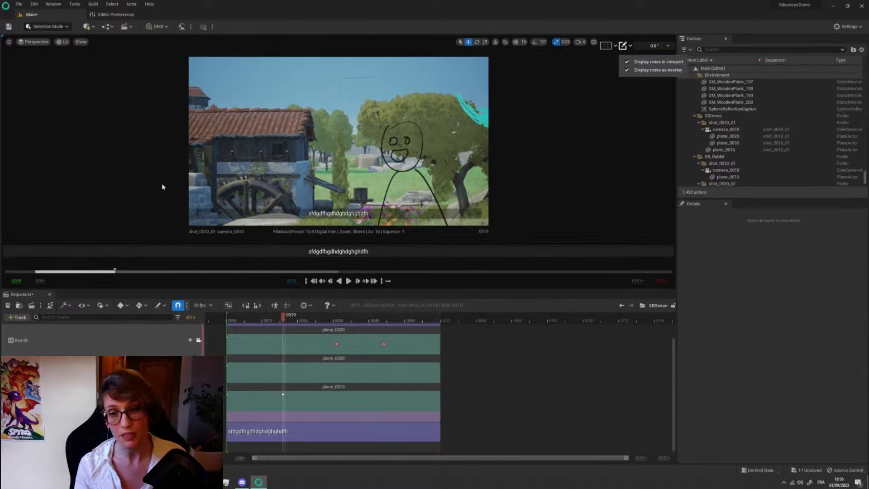
- Preview how the shot notes appear on the panels page of the storyboard's PDF export, and close without exporting
click(31, 305)
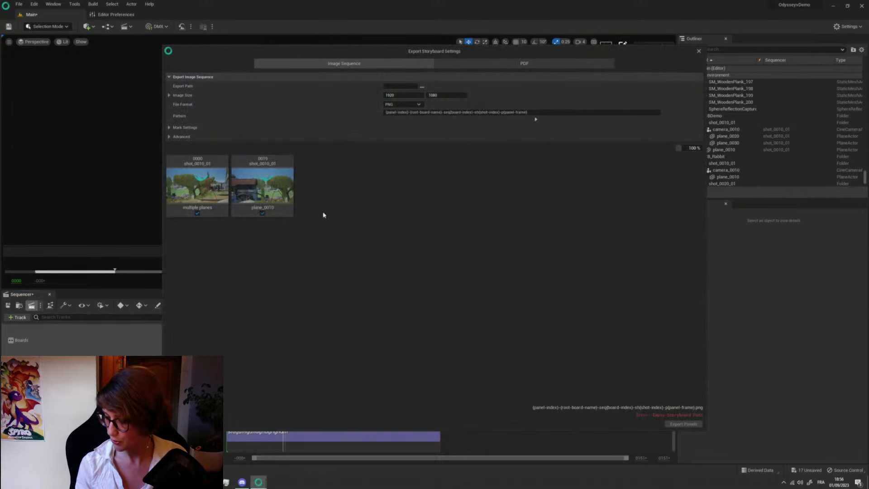
click(500, 62)
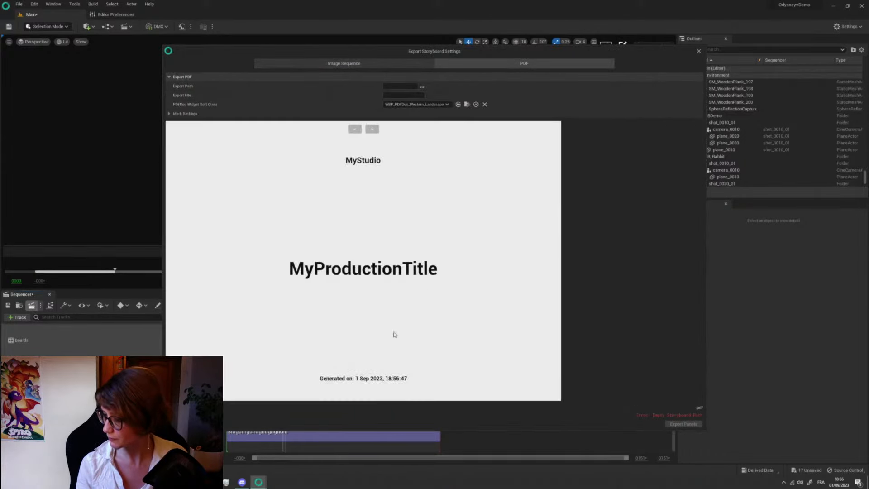
click(372, 129)
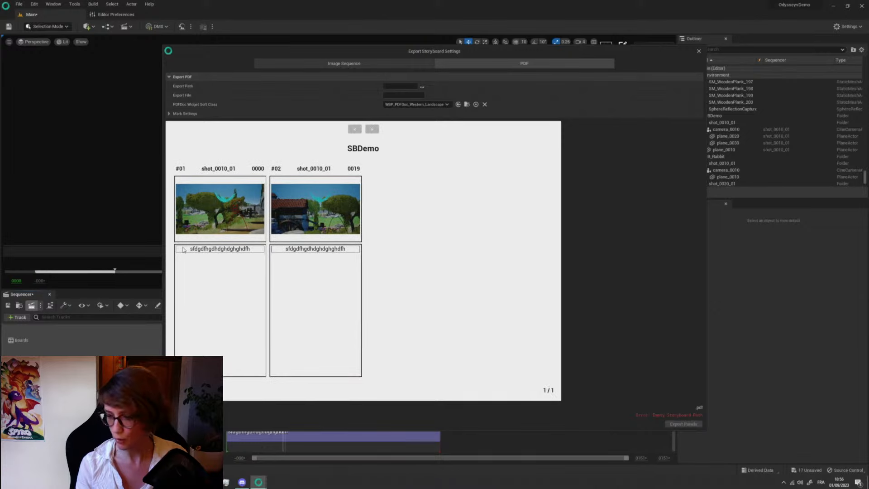
click(699, 52)
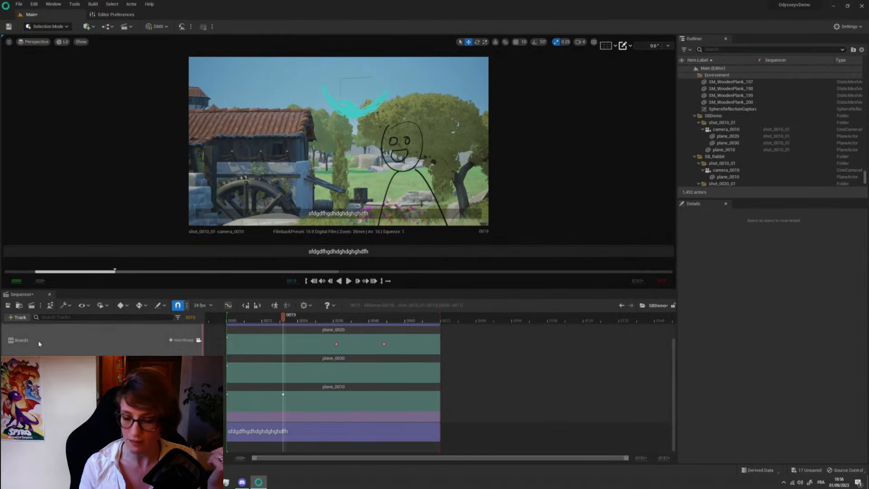
- Switch the render method to Storyboard Render Queue and examine the encoder settings of the MPMC_Storyboard_Video_FFmpeg preset
click(40, 306)
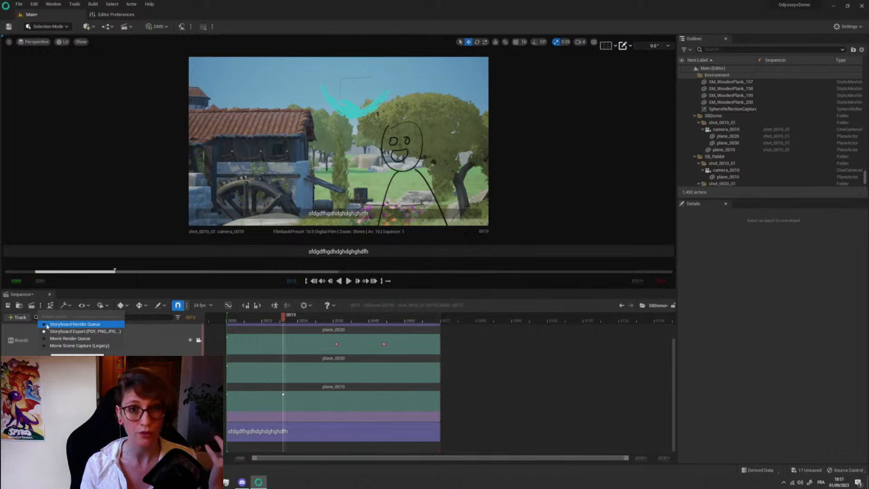
click(32, 306)
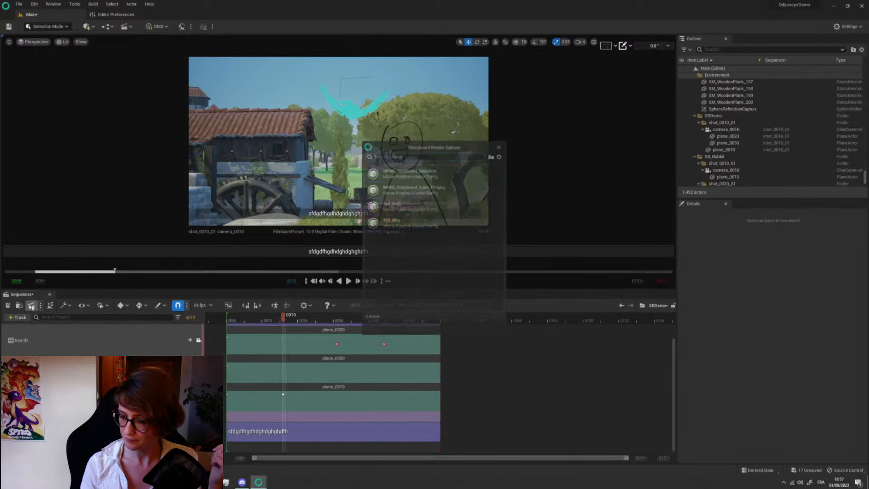
drag(429, 143, 406, 143)
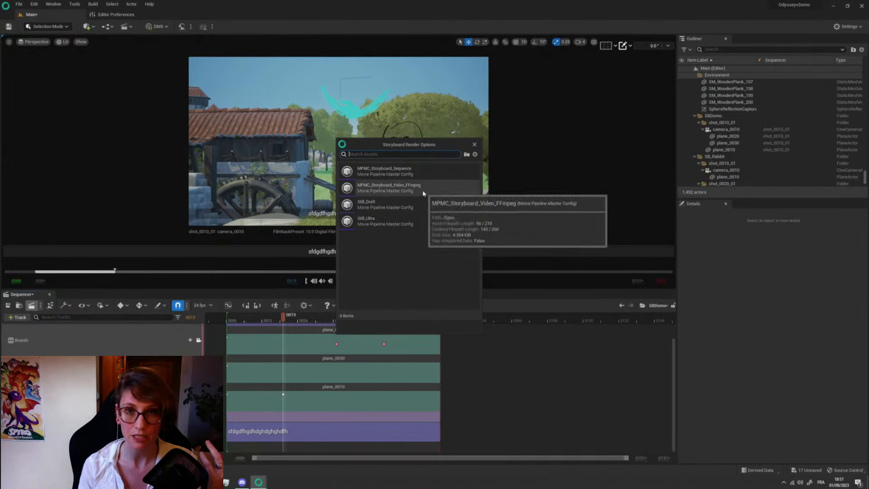
click(397, 191)
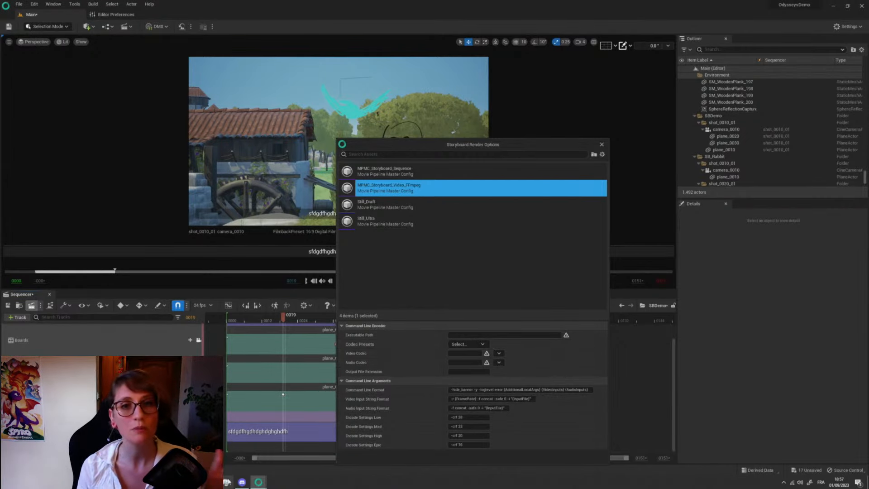
mouse_move(260, 482)
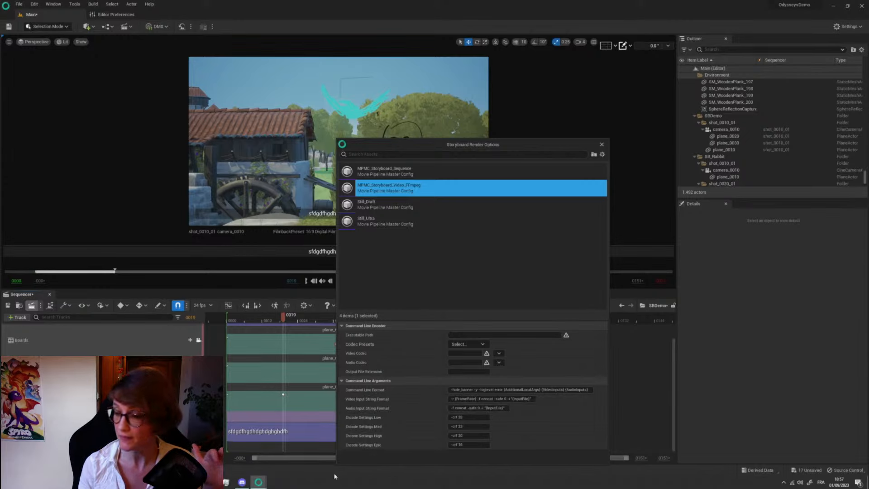
drag(425, 145, 195, 69)
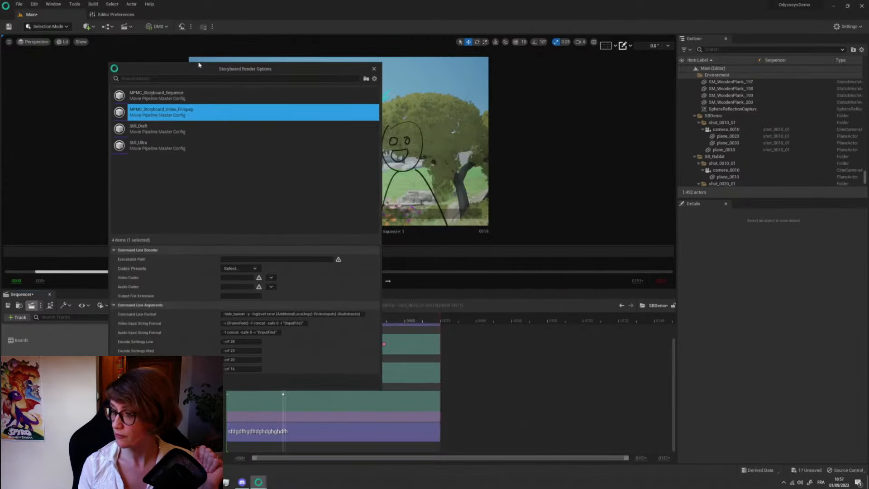
- Queue SBDemo for rendering with the MPMC_Storyboard_Sequence preset
click(179, 95)
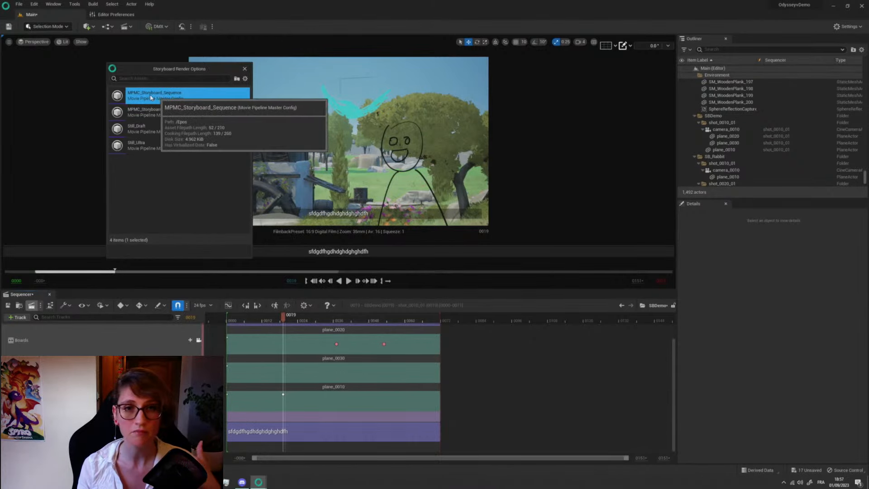
double_click(139, 96)
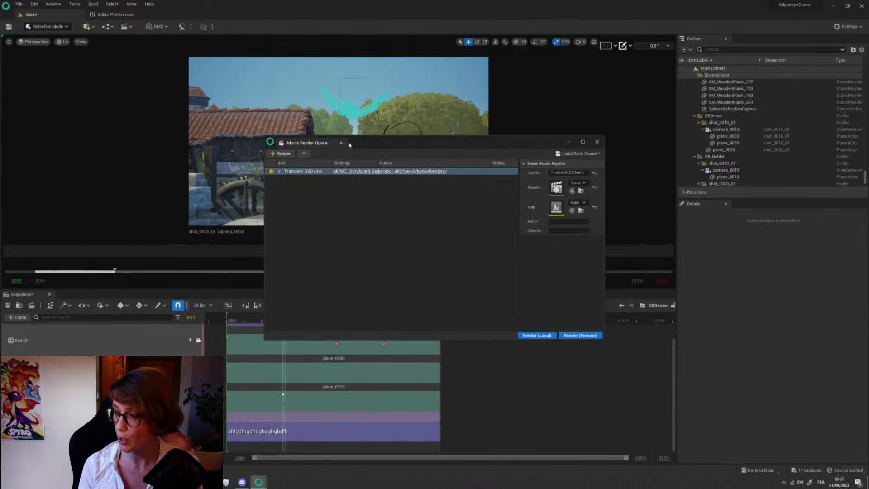
drag(370, 145, 334, 123)
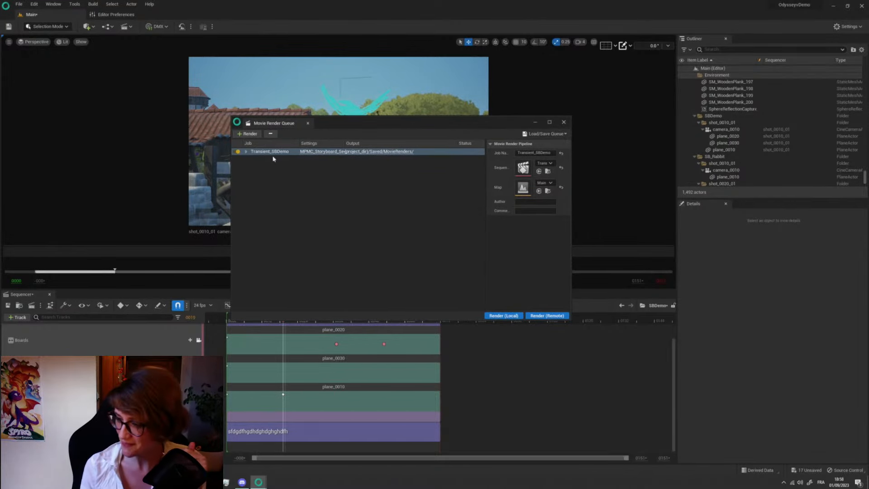
- Examine the queued job's output settings and the extra settings that can be added, cancel, and close the Movie Render Queue without rendering
click(316, 152)
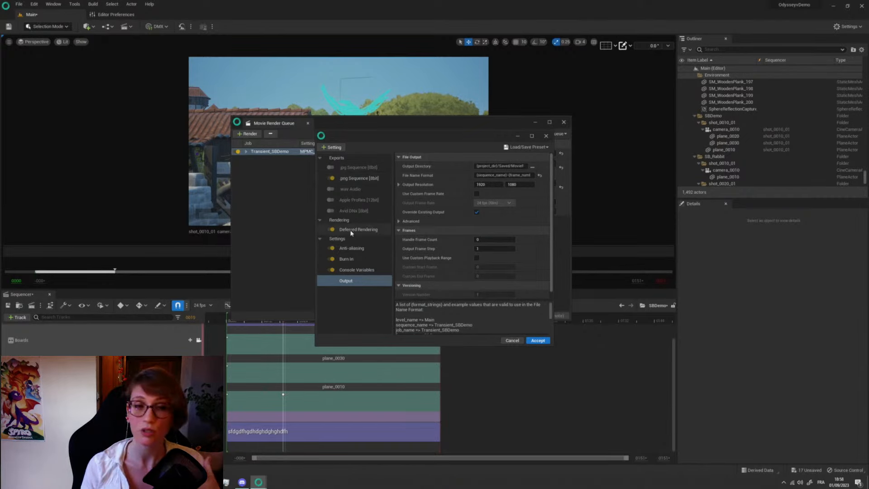
click(332, 147)
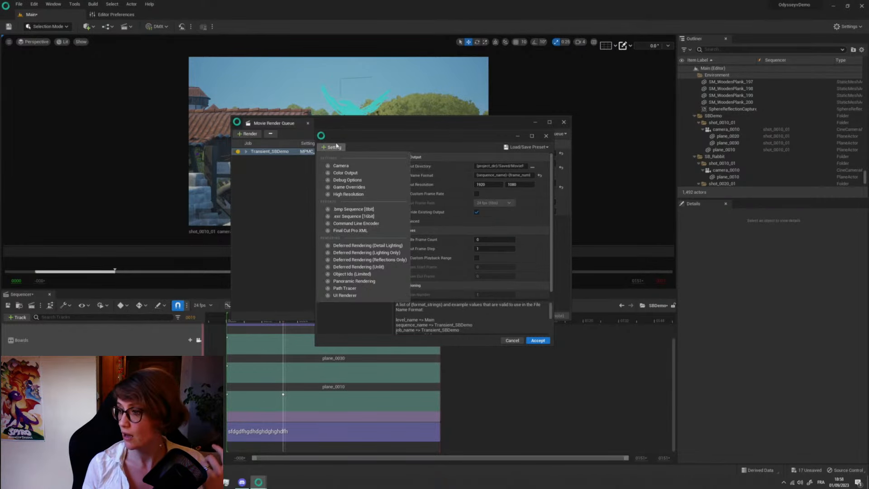
click(400, 138)
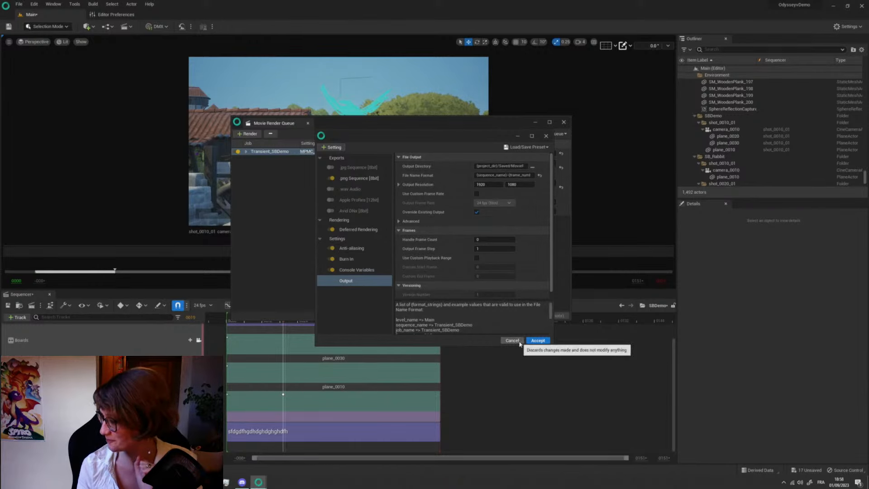
click(519, 342)
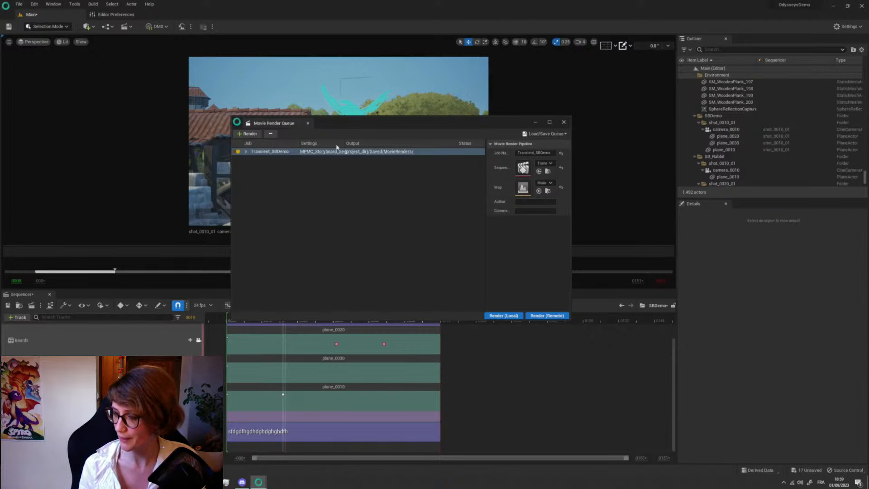
drag(350, 126, 292, 94)
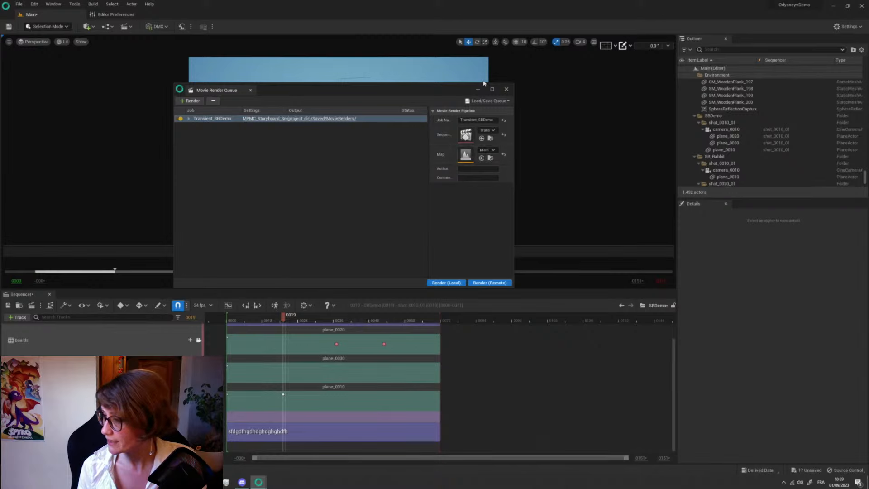
click(507, 89)
- Bring up the project's assets and examine the actions available for the Animation asset
key(ctrl+space)
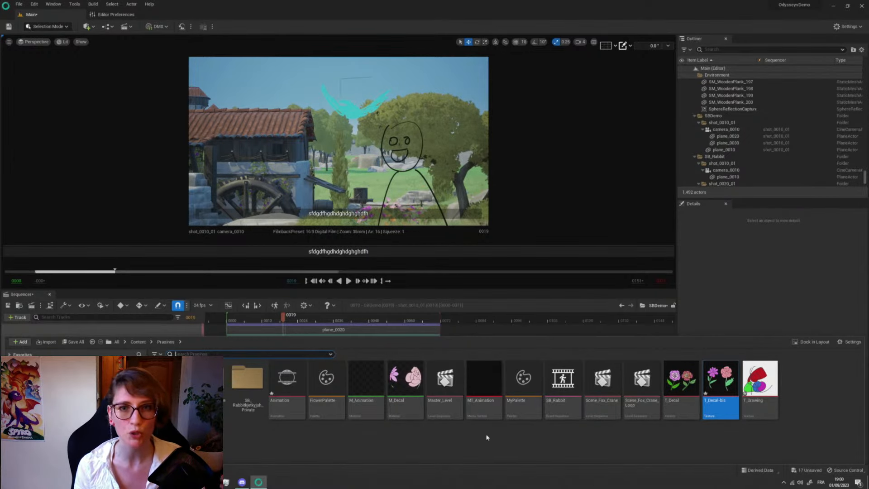
right_click(297, 382)
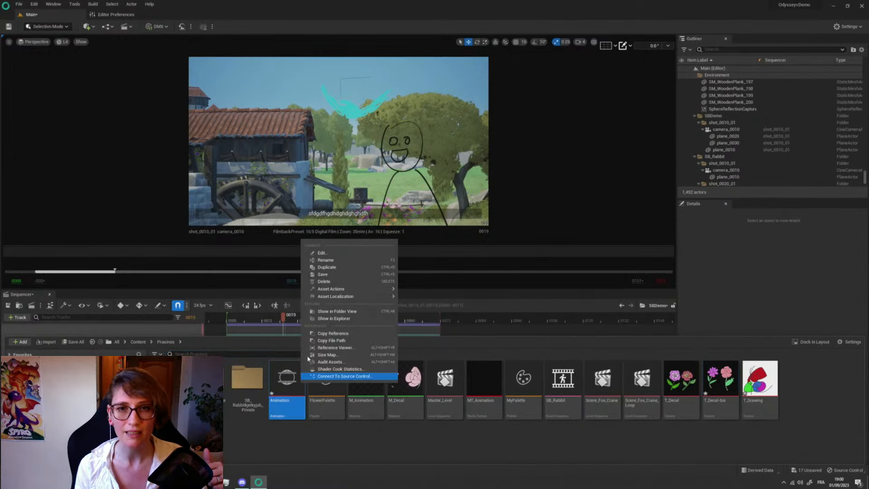
mouse_move(380, 296)
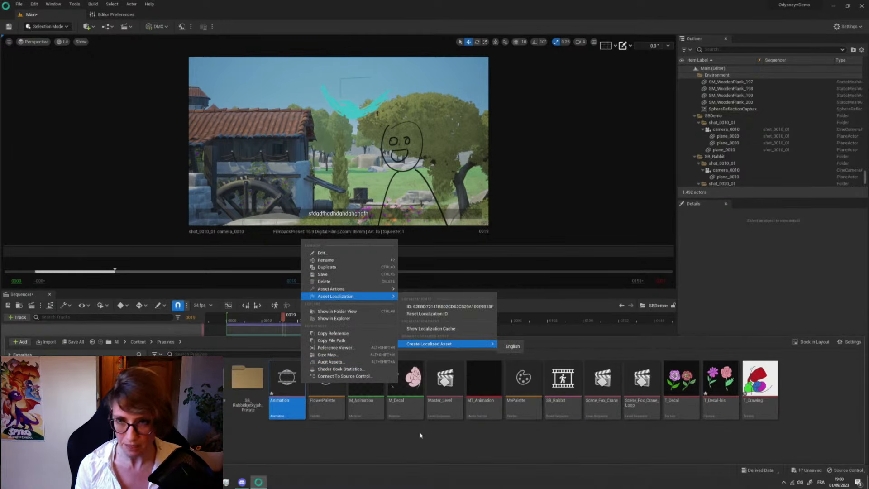
- Start exporting the T_Decal texture with the ILIAD actions, look through the available image file types, and cancel without saving
click(673, 382)
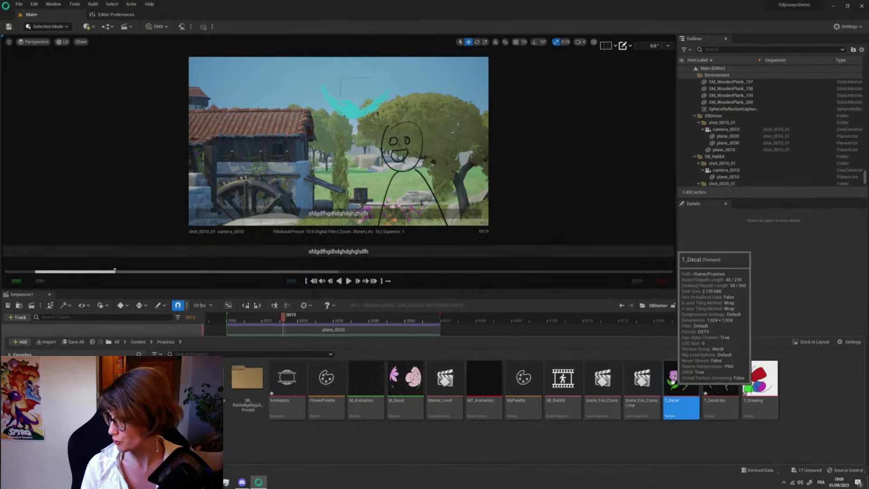
right_click(681, 391)
mouse_move(703, 233)
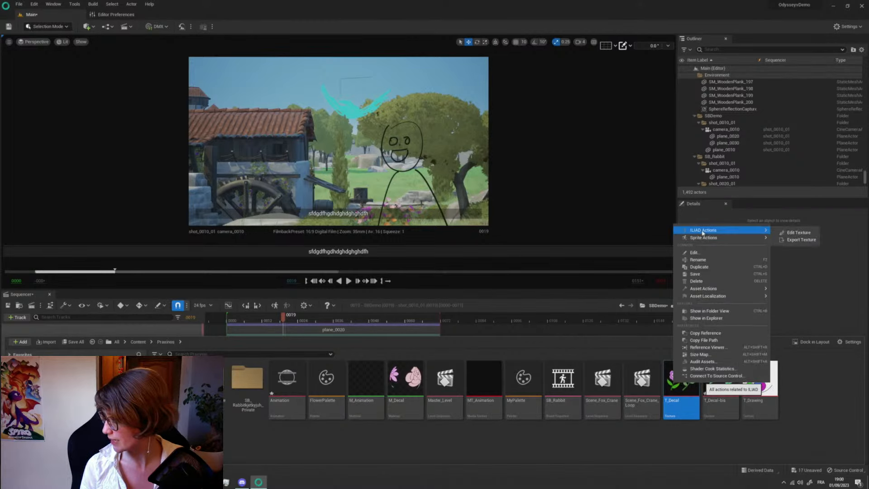
click(796, 241)
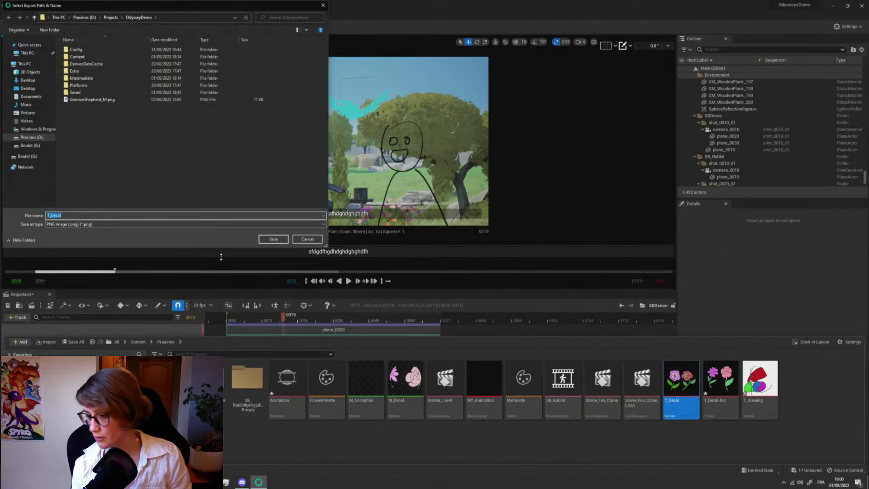
click(71, 226)
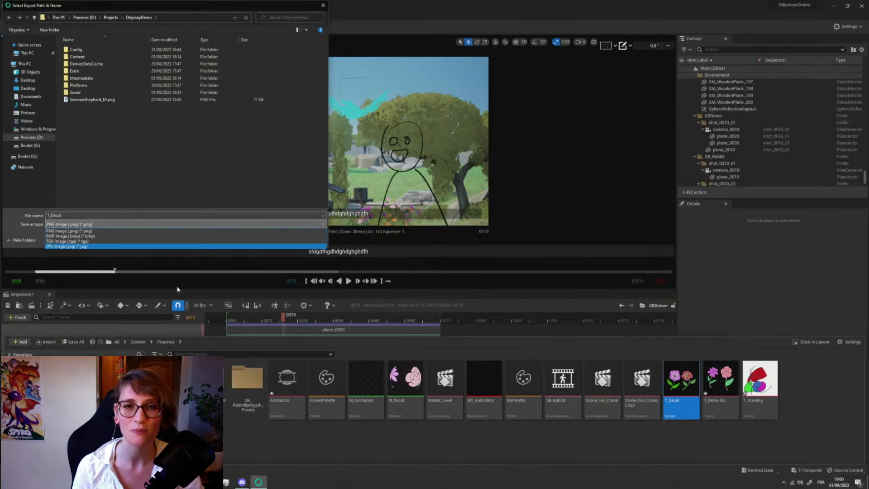
click(12, 221)
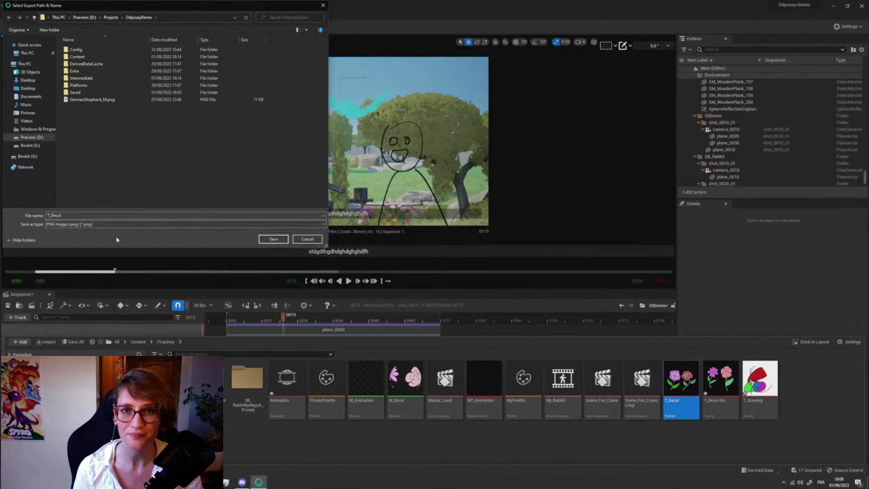
click(306, 239)
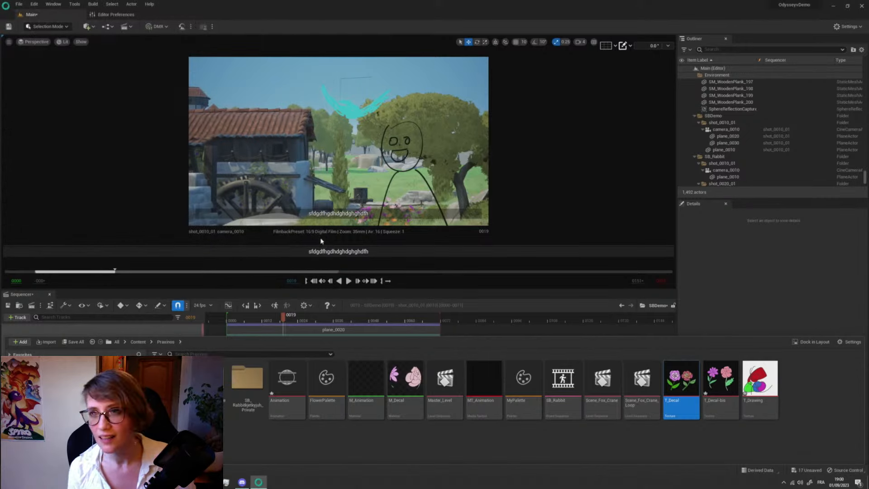
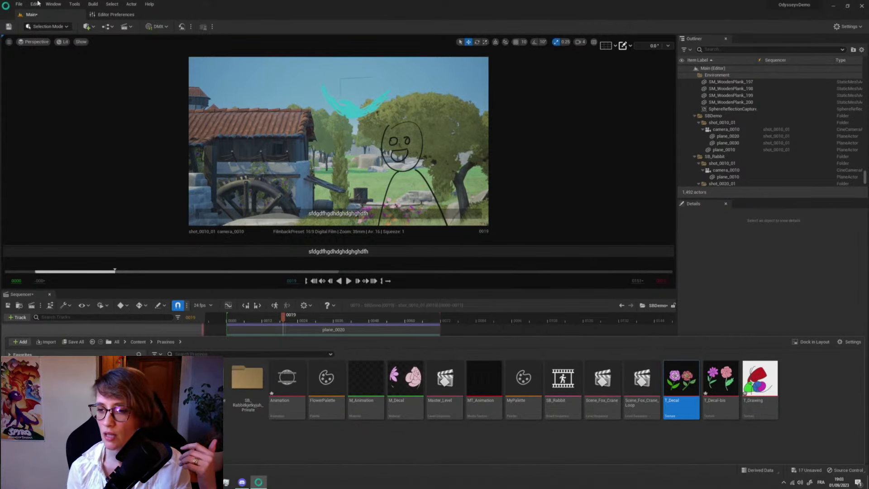
- Look through the actor categories that can be placed in the level, including Shapes, Visual Effects and Volumes, without adding anything
click(89, 28)
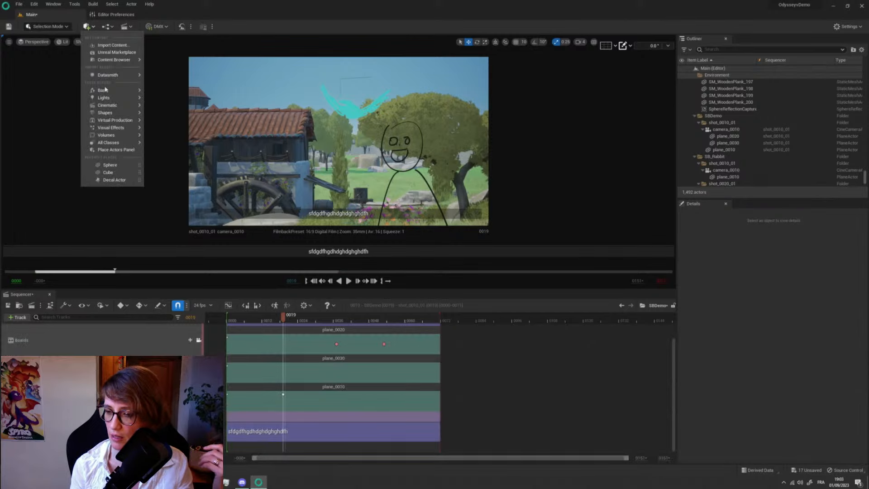
mouse_move(112, 115)
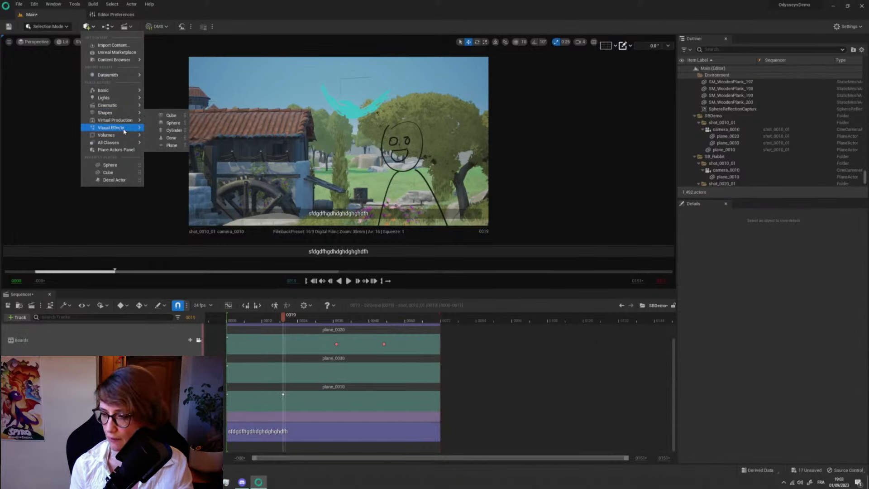
mouse_move(122, 129)
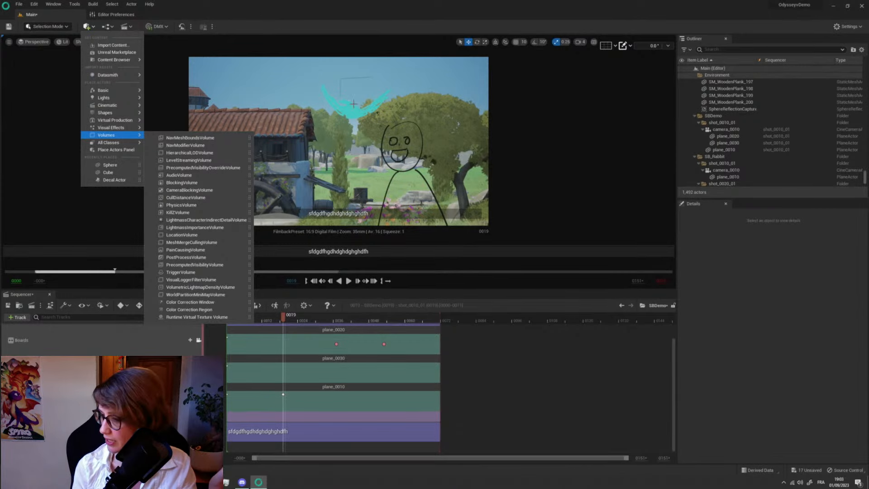
click(43, 84)
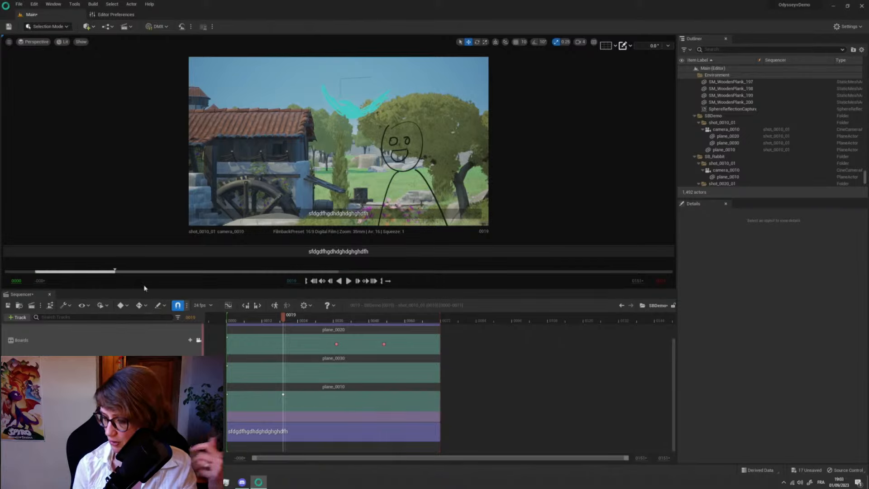
- Leave the shot camera view and turn off displaying notes both in the viewport and as an overlay
click(198, 340)
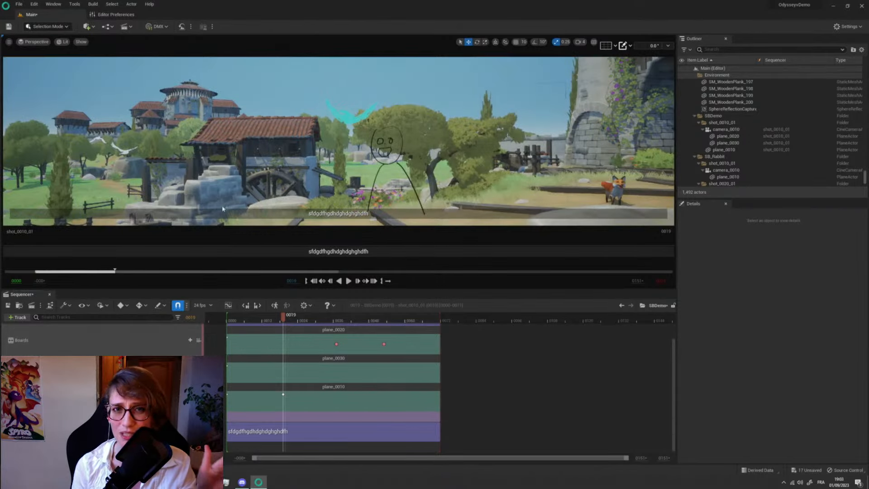
click(629, 45)
click(628, 70)
click(627, 62)
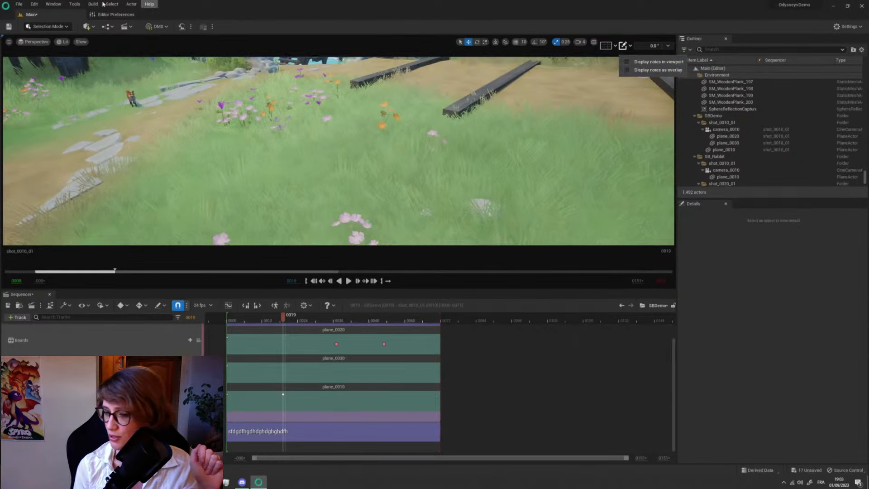
- Add a point light to the meadow in the level
click(86, 27)
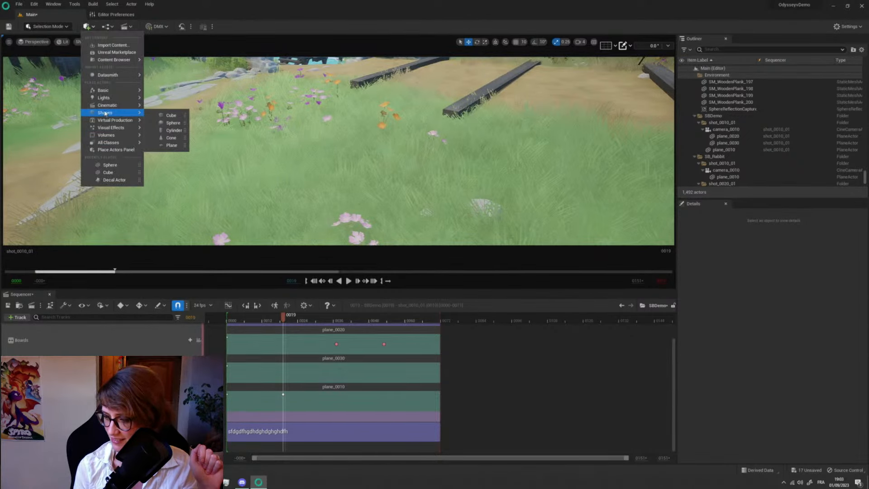
mouse_move(108, 97)
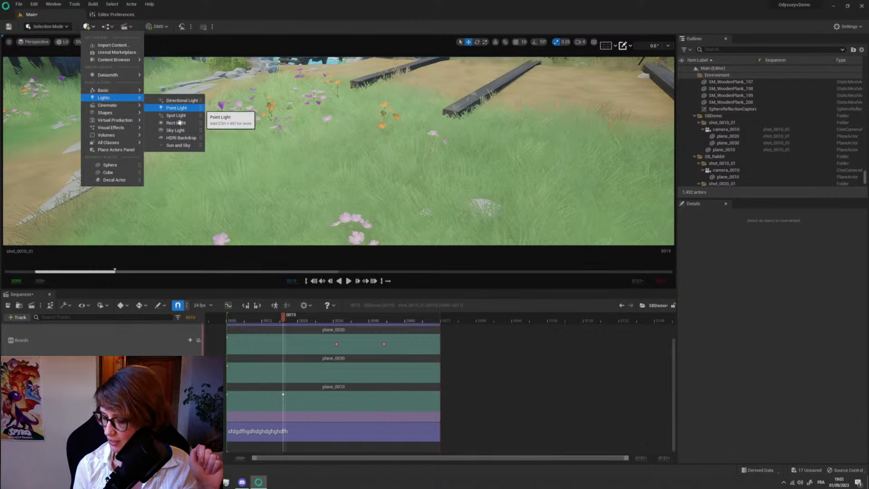
mouse_move(184, 108)
mouse_down()
mouse_move(190, 186)
mouse_move(173, 109)
mouse_up()
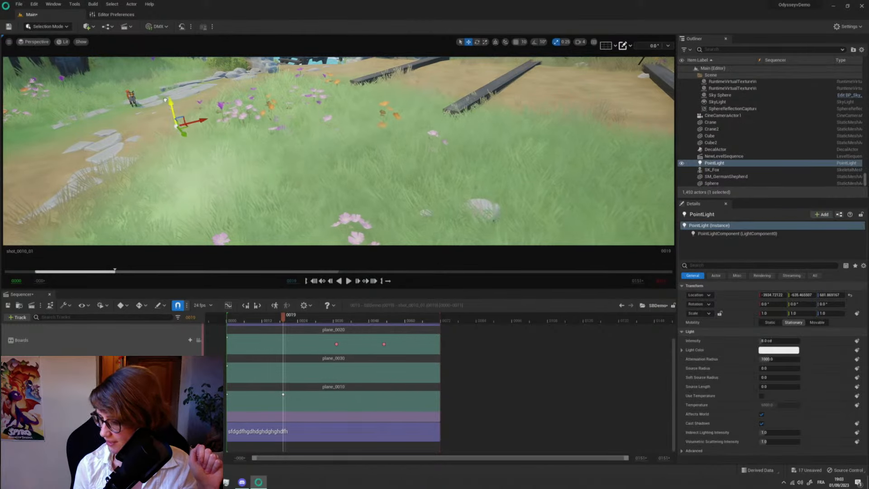
- Try out different light colors for the point light in the color picker and cancel
click(779, 350)
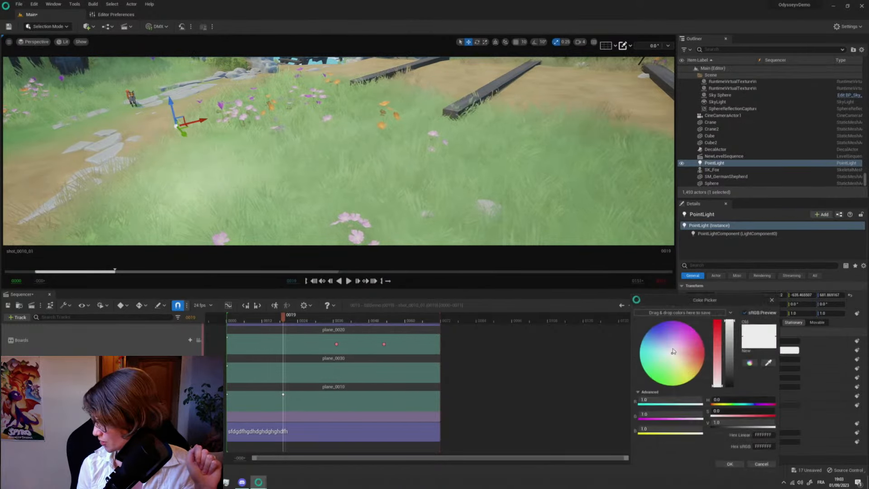
drag(675, 353, 639, 343)
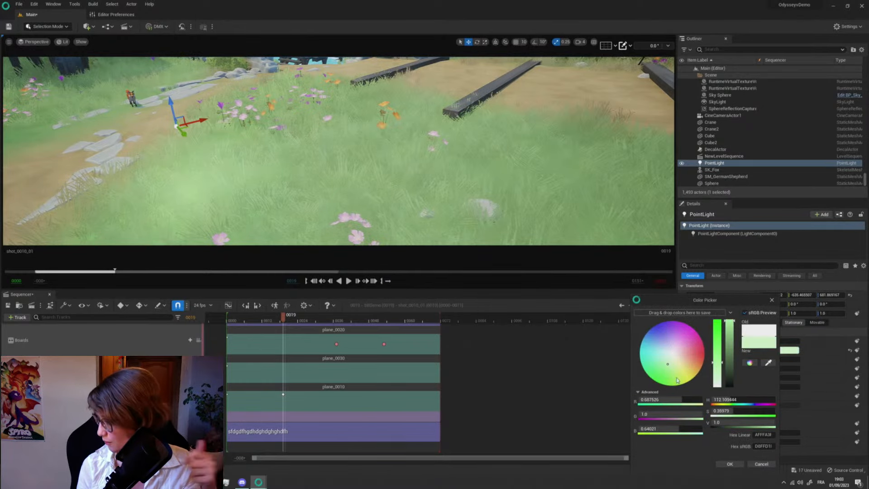
click(762, 464)
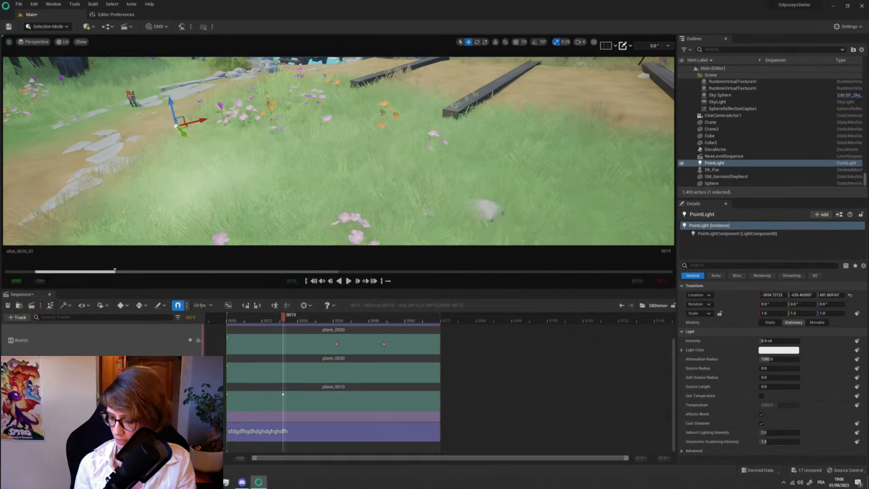
- Switch to Discord and view the Mac version and Shift and trace posts in the Praxinos-Public roadmap forum
click(241, 482)
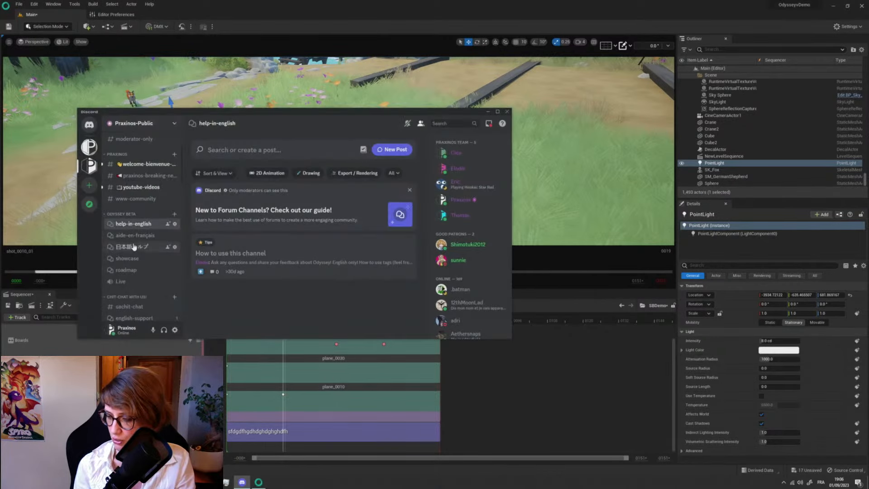
click(126, 270)
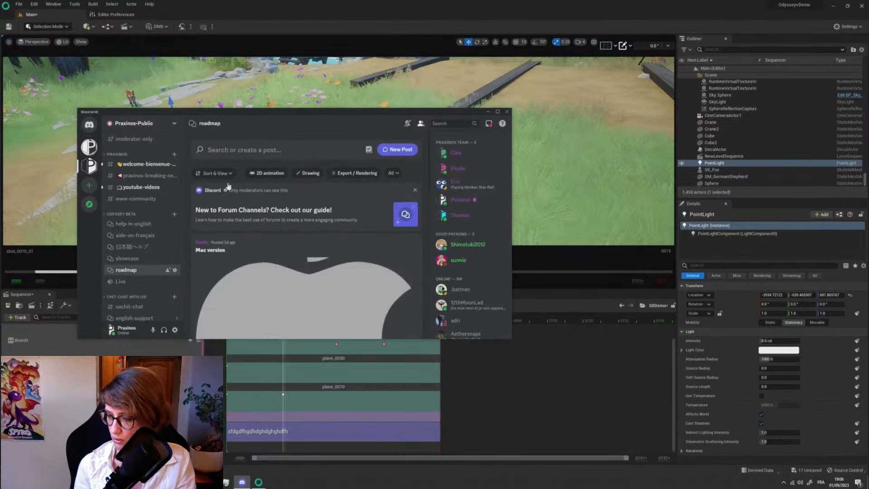
click(498, 113)
click(498, 112)
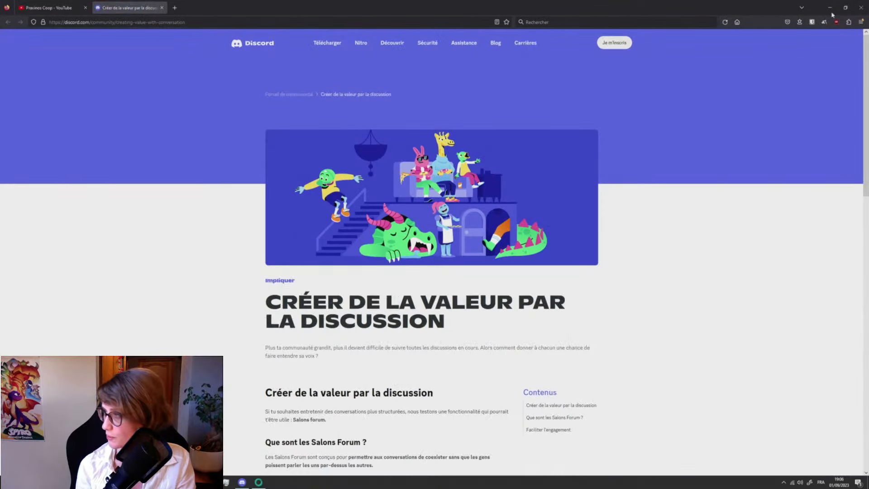
click(829, 7)
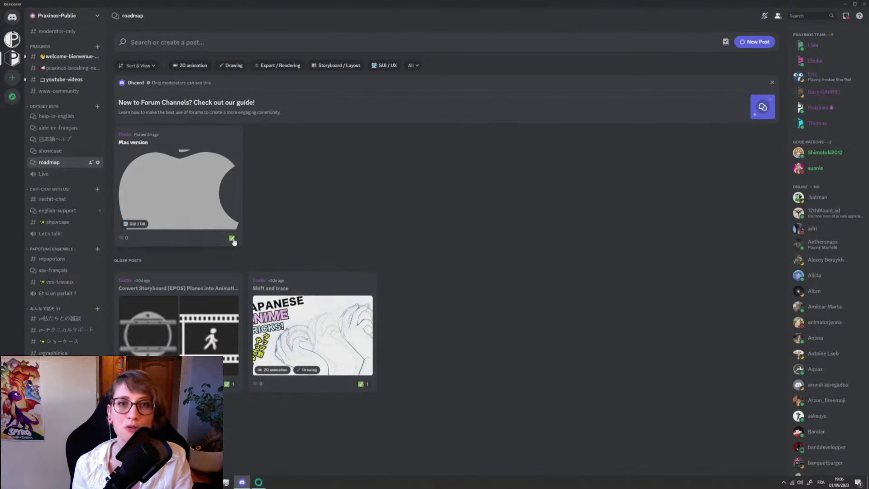
click(194, 141)
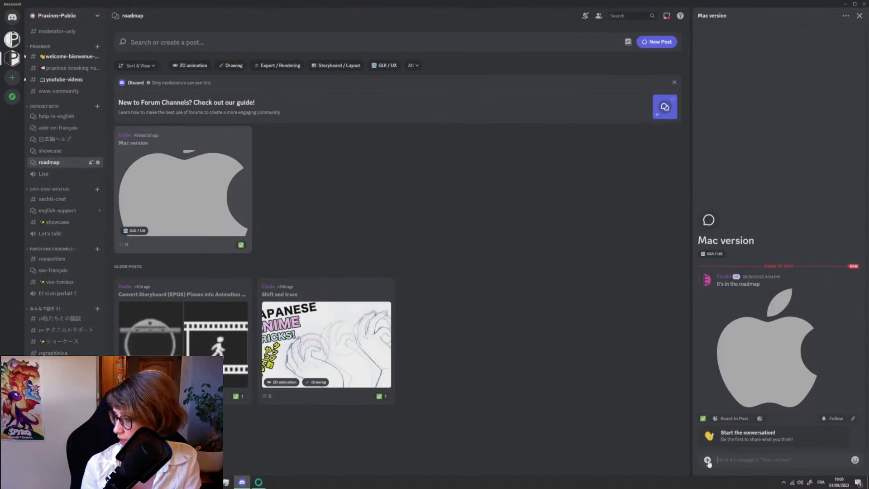
click(305, 325)
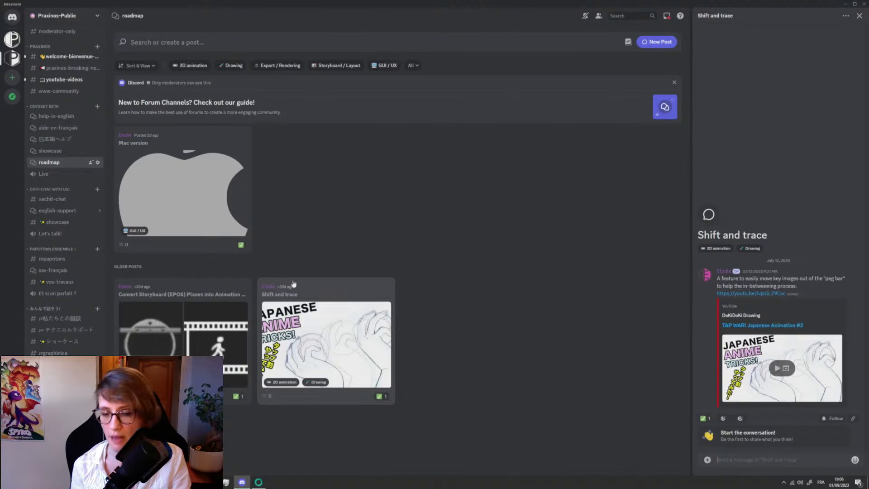
- Look through the English, French and Japanese help forums under Odyssey Beta, and return to the roadmap forum
click(61, 117)
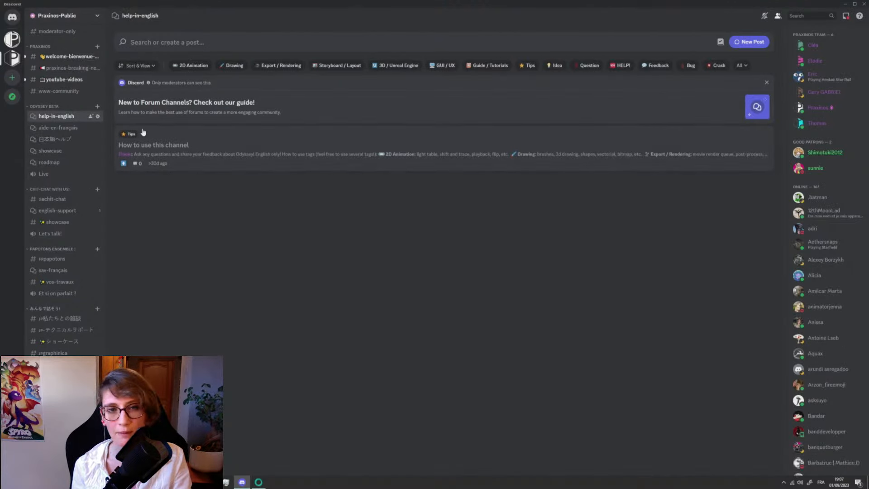
click(58, 128)
click(58, 141)
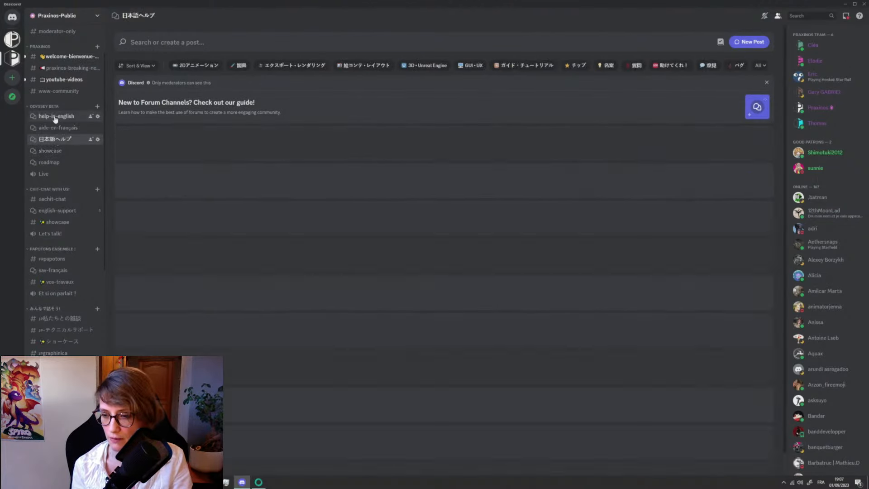
click(56, 116)
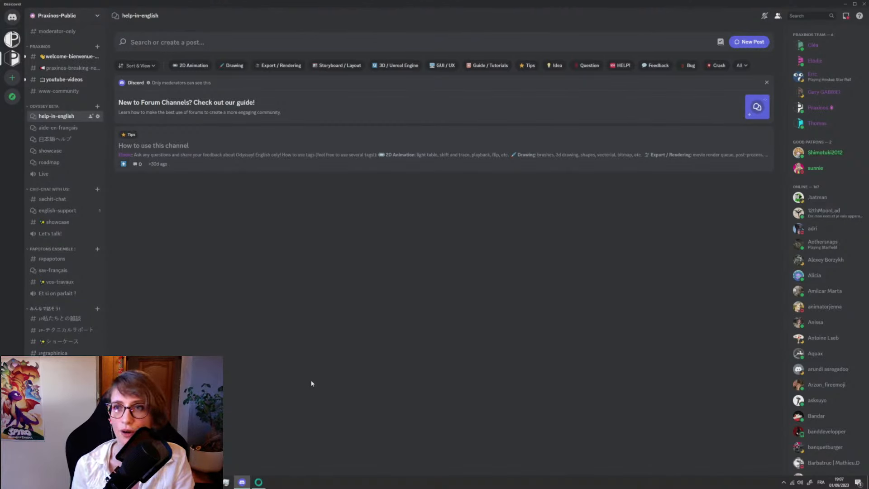
click(50, 163)
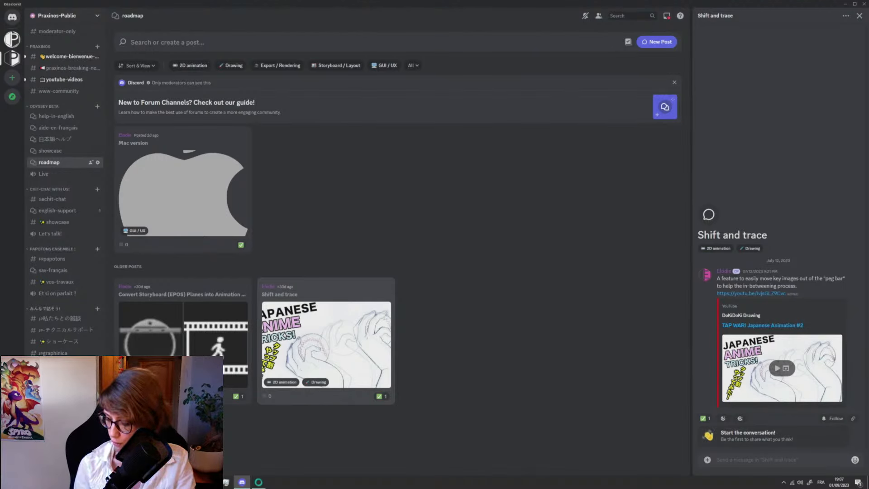
- Switch to File Explorer and point out the Odyssey Installers and Unreal Engine Installers folders on the Praxinos (D:) drive
key(alt+Tab)
click(180, 136)
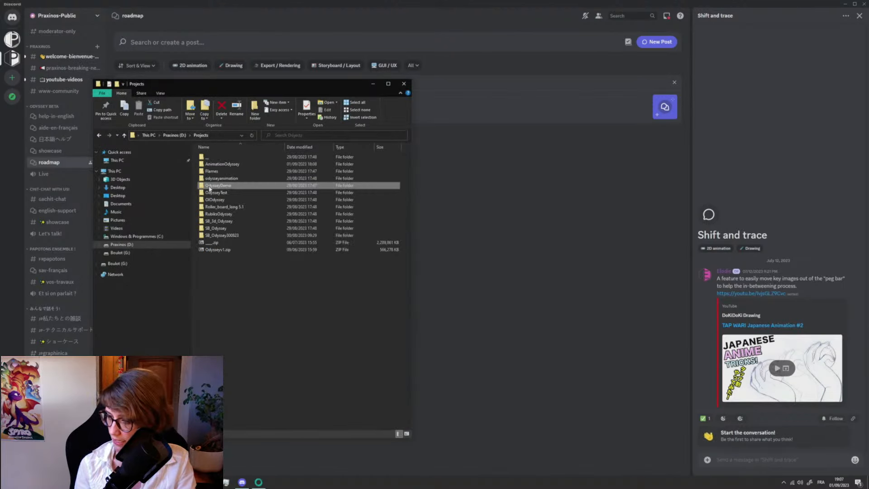
click(174, 136)
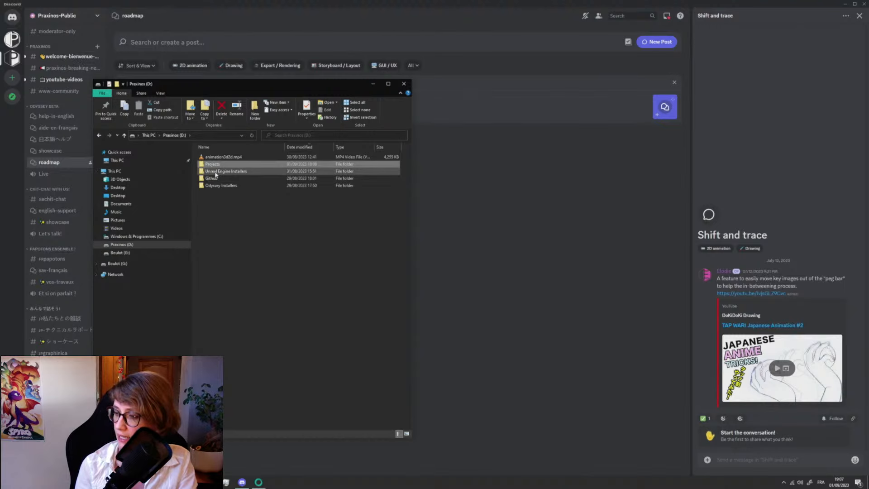
click(221, 186)
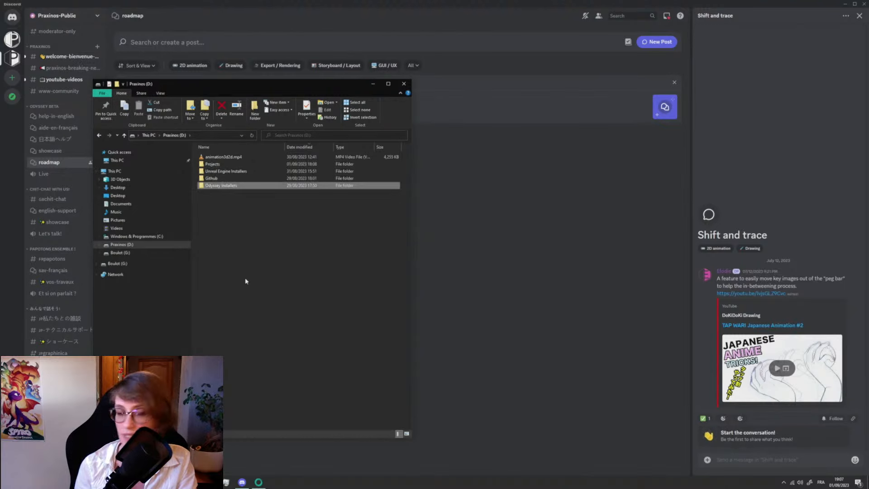
click(226, 171)
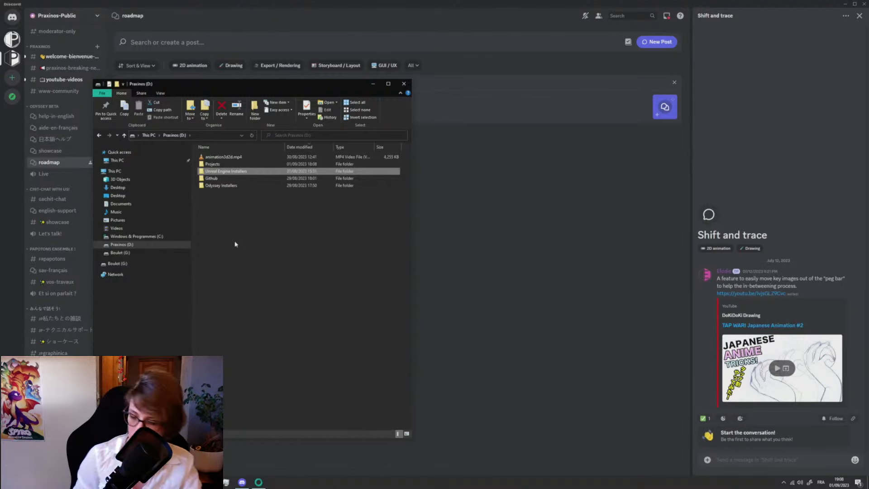
- Switch back to Odyssey, clearing away the Discord and File Explorer windows, and close the Sequencer
click(546, 9)
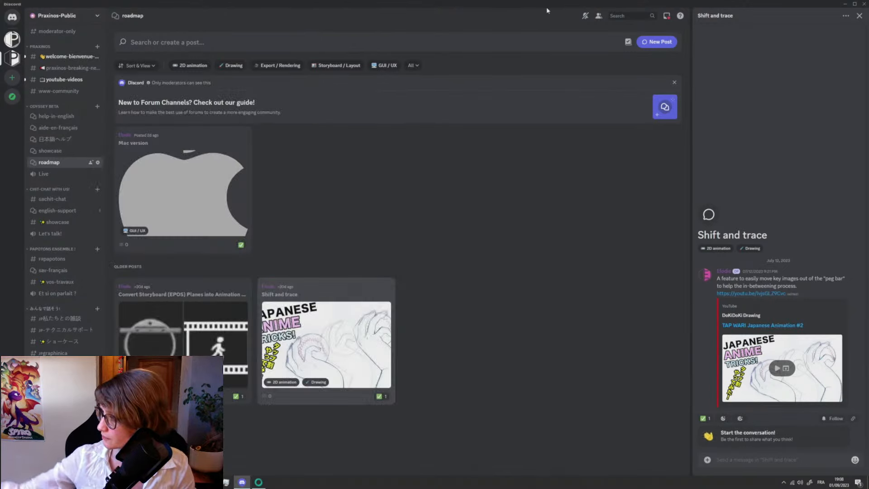
click(845, 4)
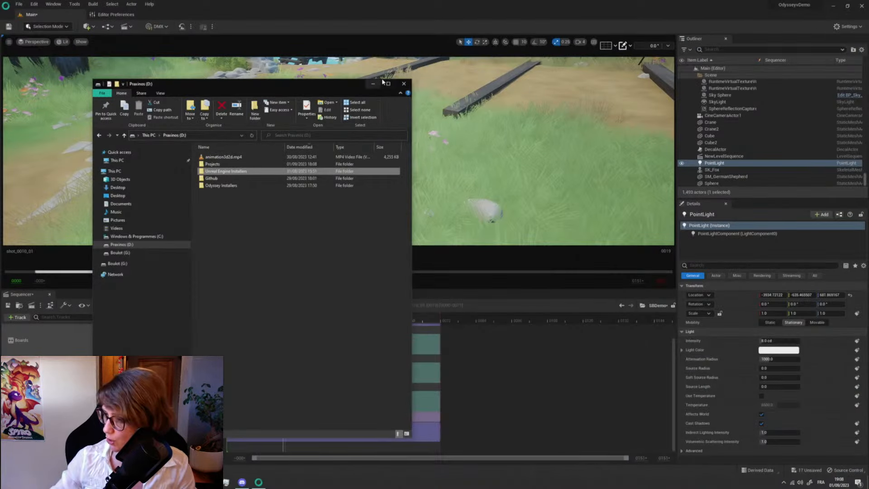
click(397, 23)
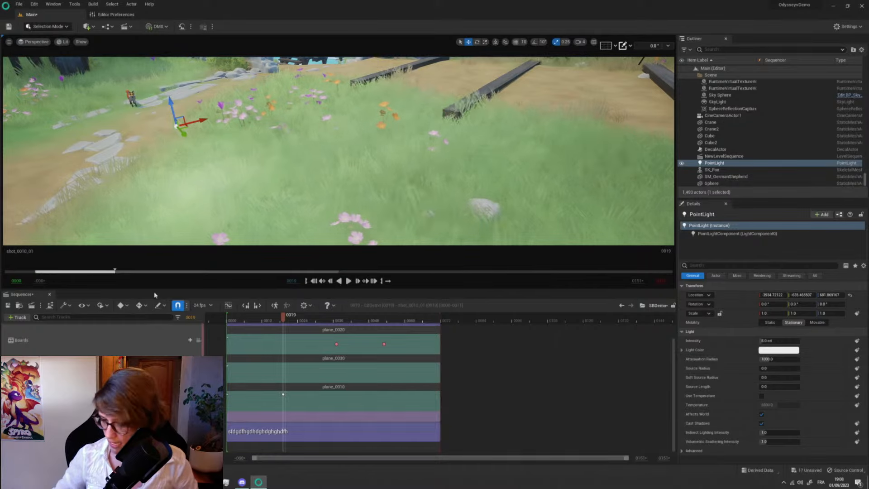
click(50, 296)
right_drag(340, 203, 228, 181)
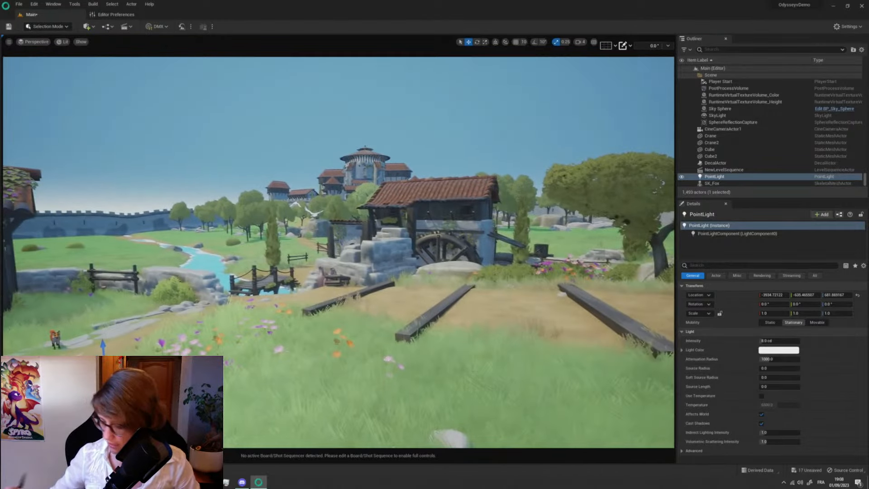
- Open the AN_Crane animation from the project's Crane_Animation folder, play it back and stop it
key(ctrl+space)
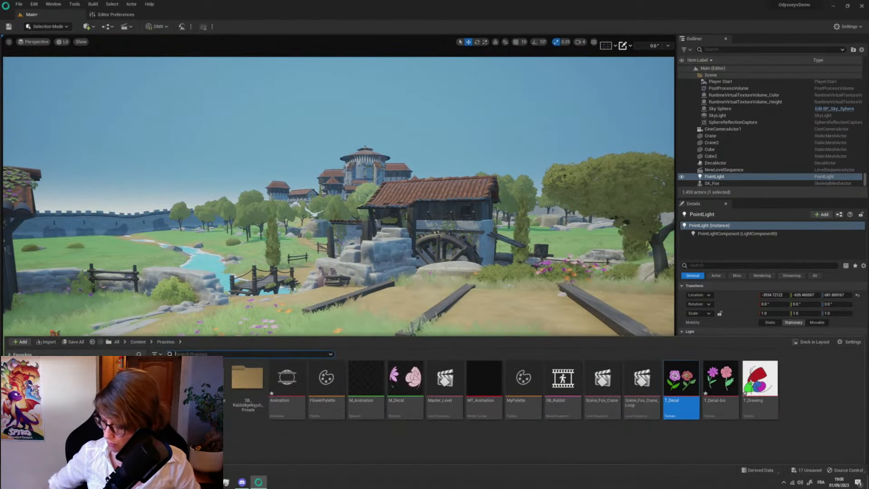
click(173, 382)
double_click(173, 383)
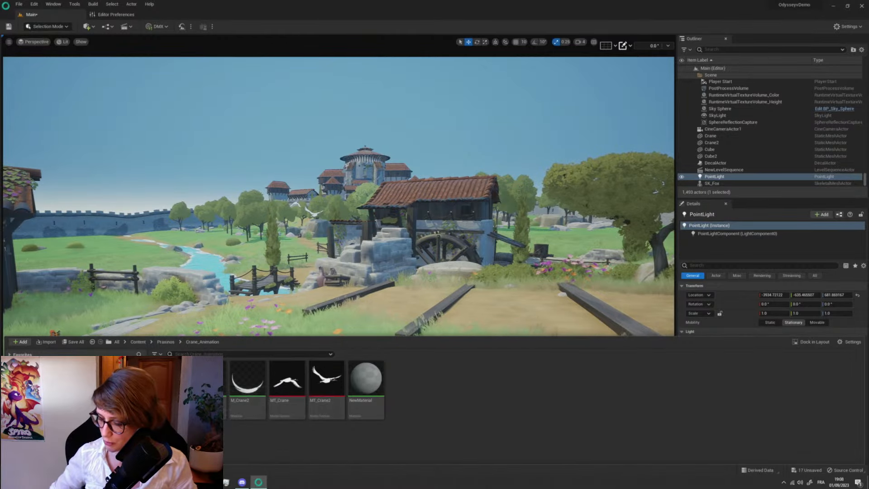
double_click(169, 385)
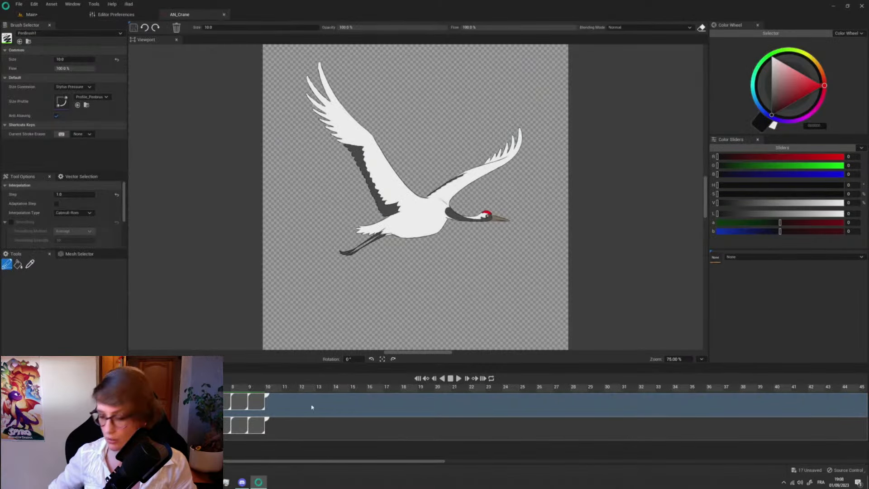
click(458, 379)
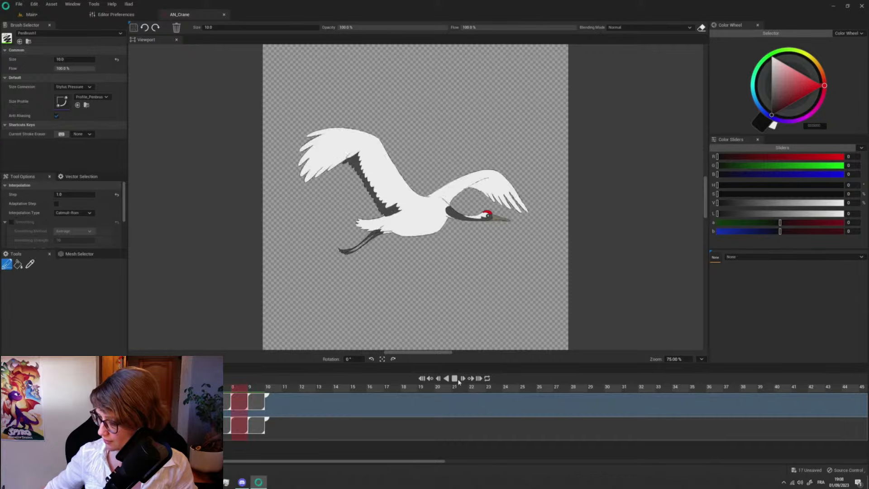
click(459, 379)
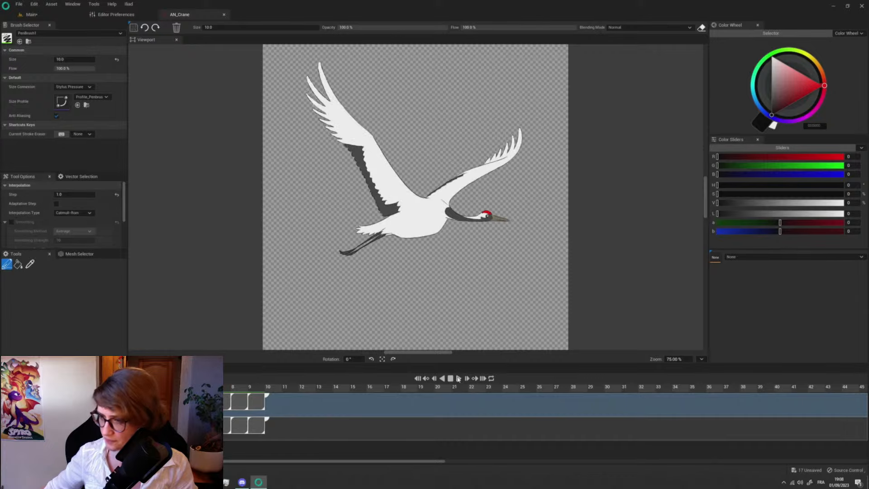
- Close the AN_Crane animation, return to the Main level, place AN_Crane in the scene as a media plate and move it in front of the mill
click(224, 15)
click(32, 15)
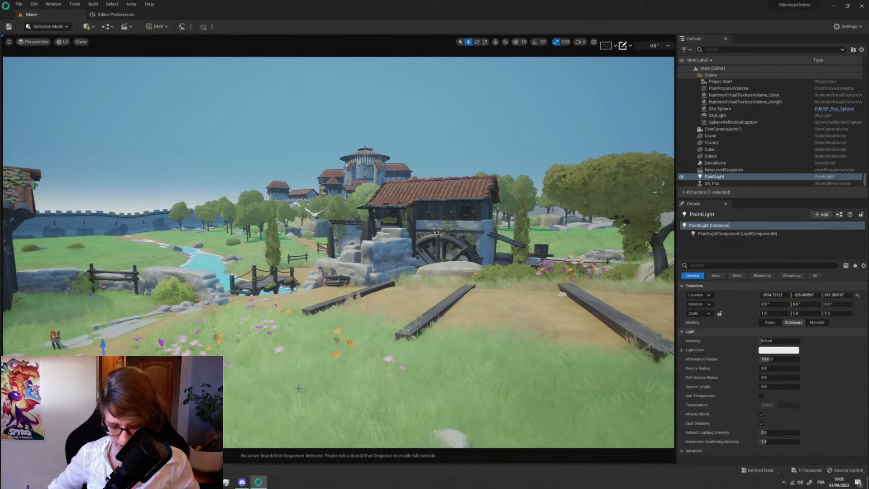
key(ctrl+space)
drag(181, 382, 292, 340)
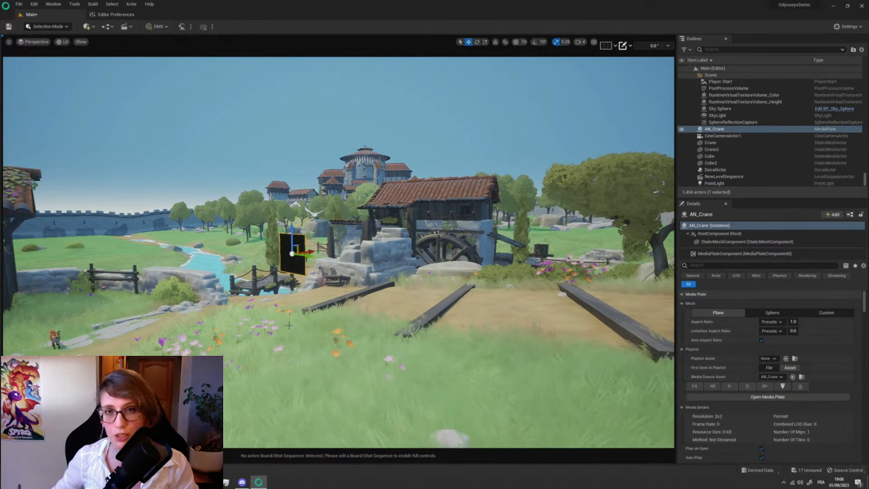
drag(304, 256, 445, 309)
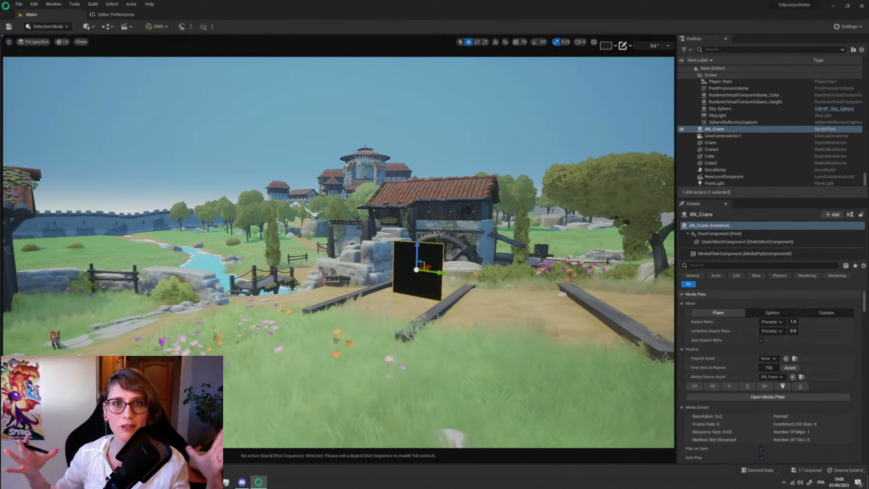
- Open the AN_Crane media on the selected plate and view the flying crane up close and from farther back
click(783, 386)
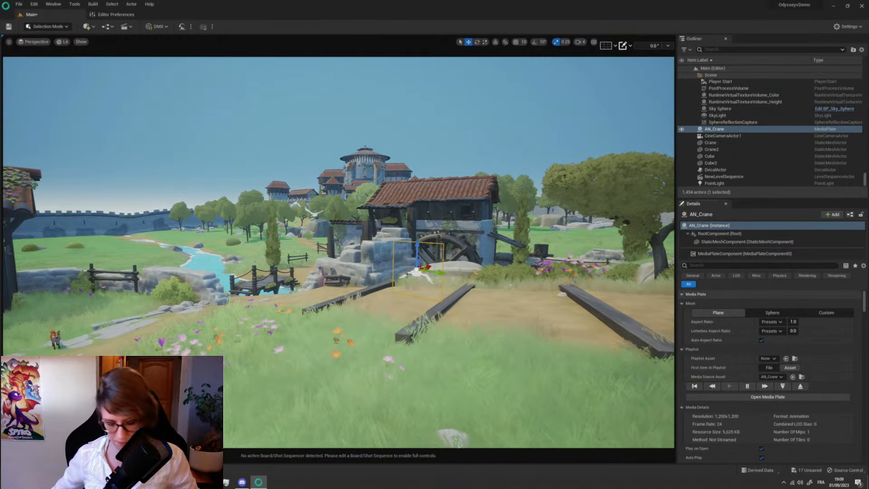
key(f)
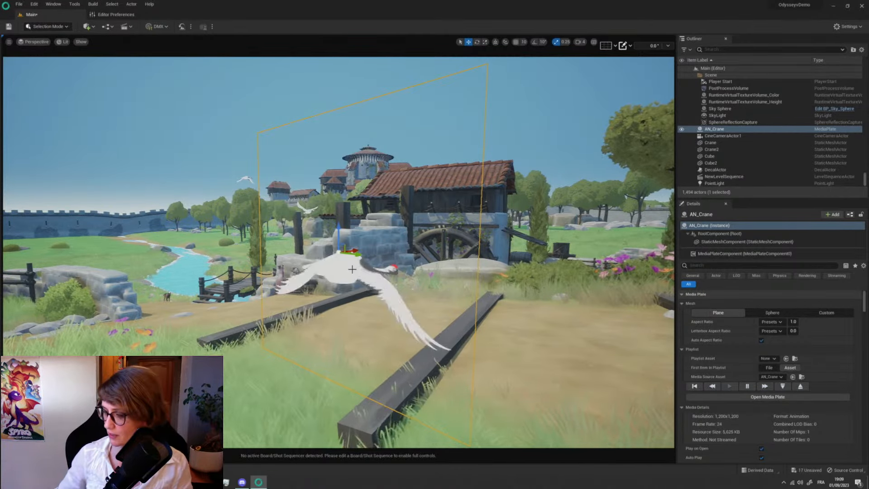
right_drag(352, 269, 375, 269)
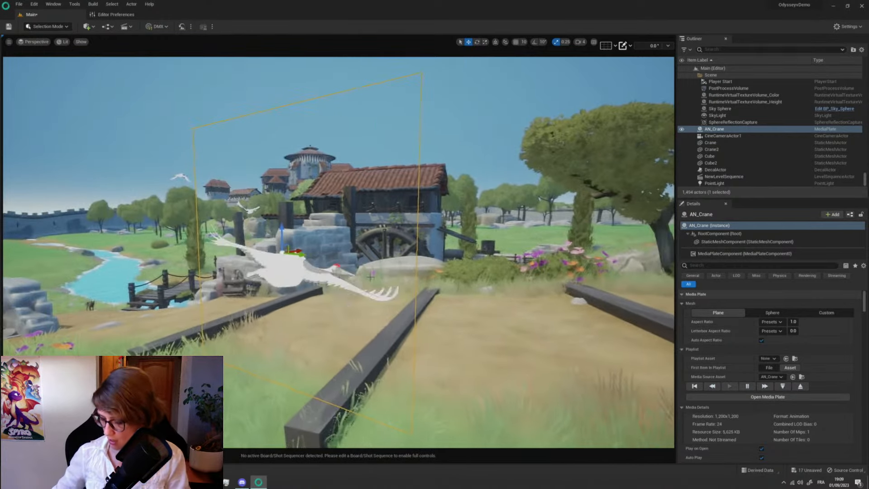
scroll(369, 280, down, 5)
scroll(369, 280, down, 3)
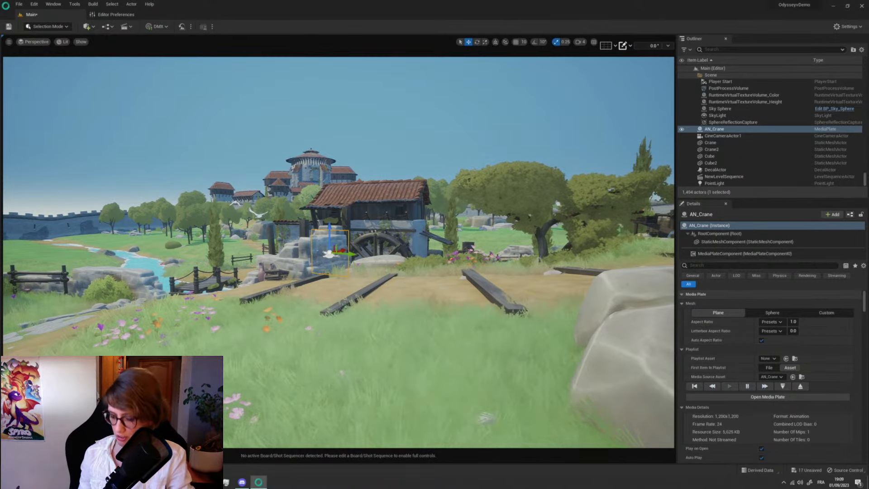
- Delete the AN_Crane media plate from the level
right_drag(339, 253, 353, 221)
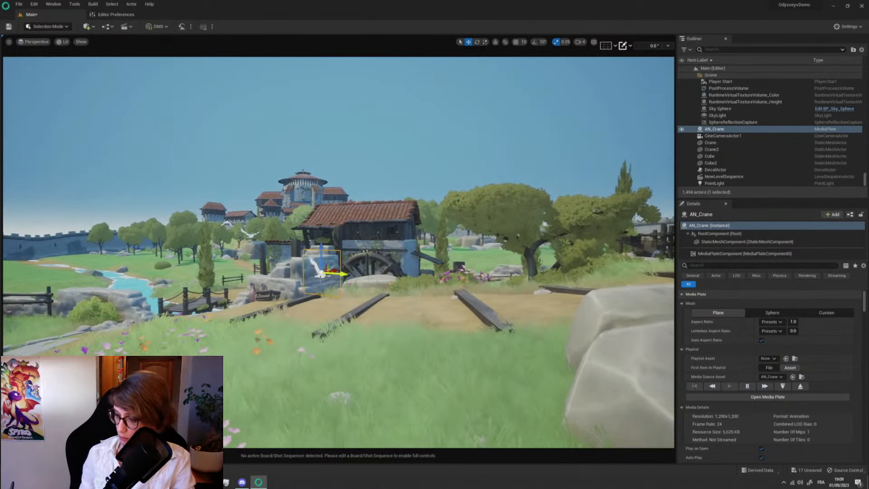
key(Delete)
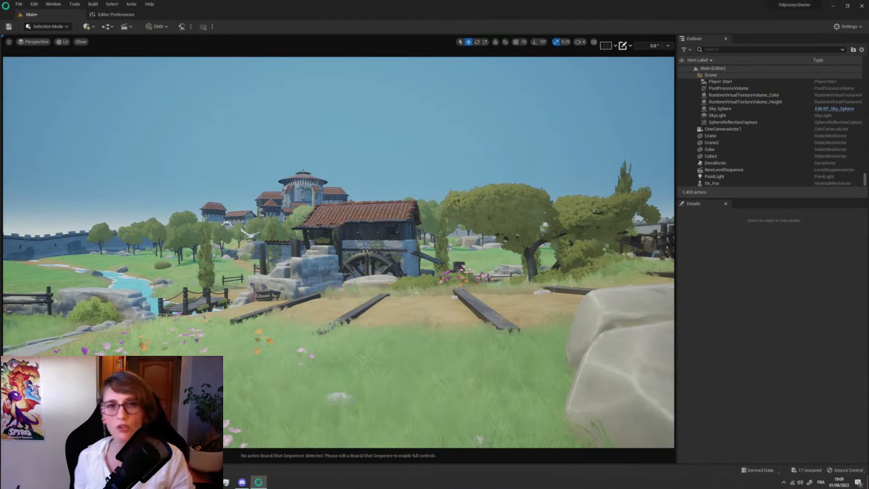
right_drag(312, 259, 292, 258)
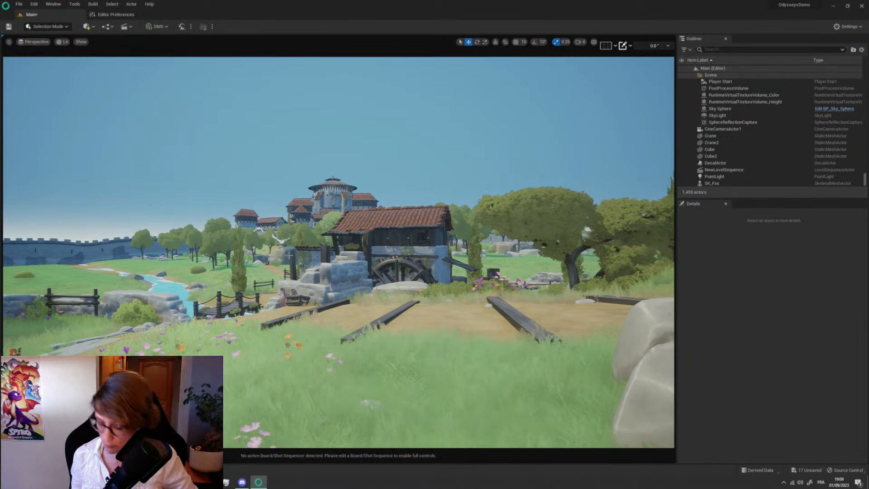
- Add a level sequence saved as LS_Demo in the Content folder, and shrink the Sequencer to enlarge the viewport
key(ctrl+space)
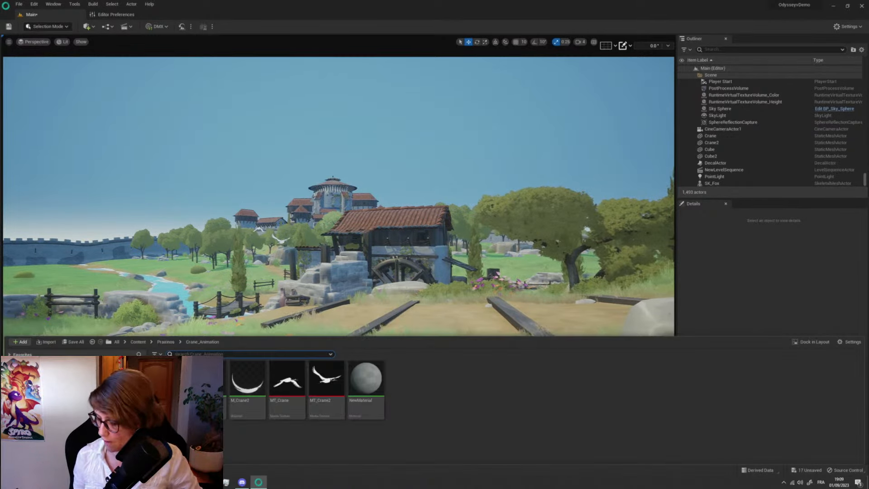
key(ctrl+space)
click(125, 26)
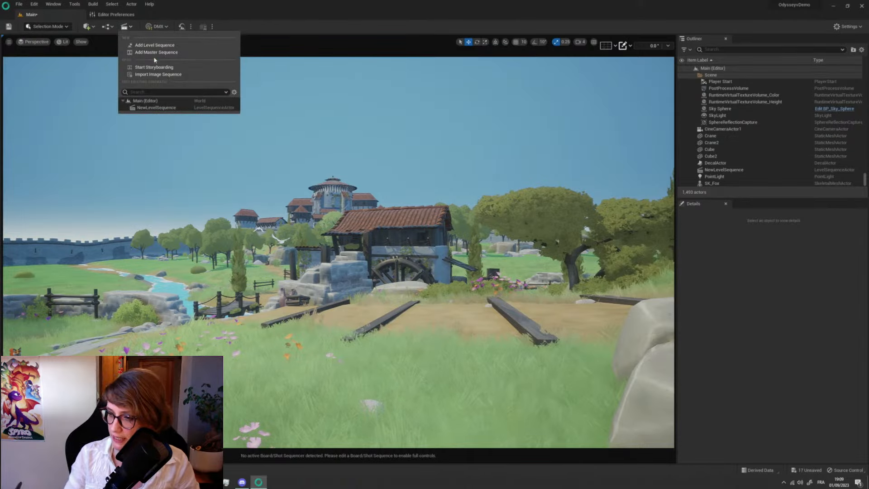
click(154, 45)
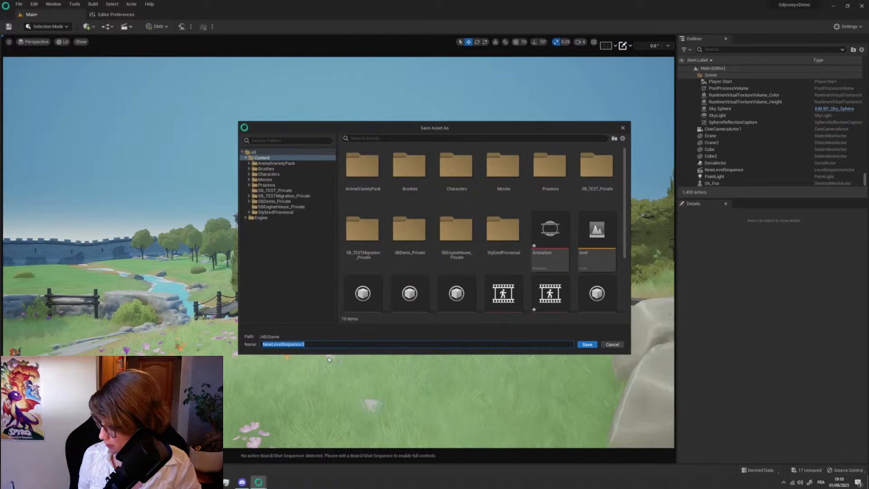
text(L)
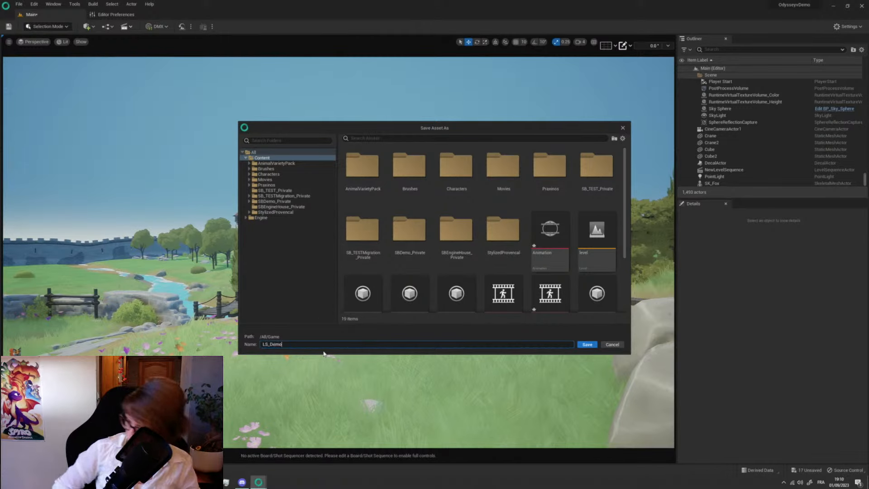
text(S_Demo)
click(587, 344)
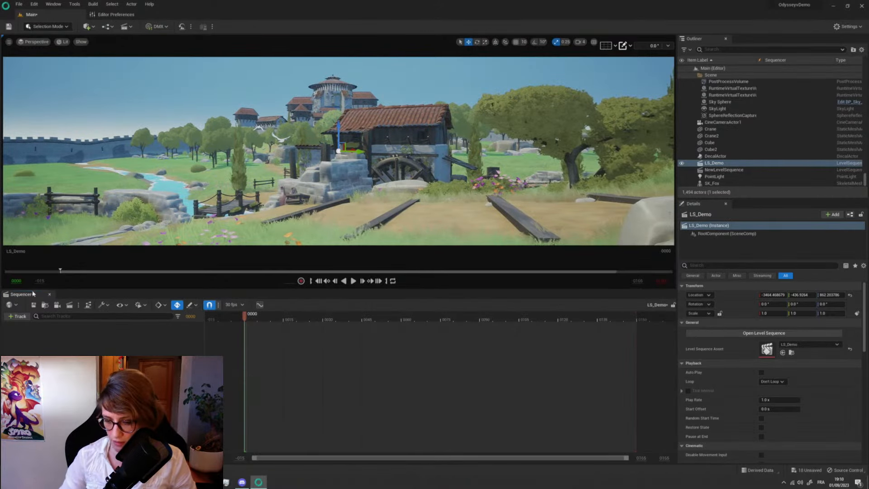
drag(34, 289, 33, 420)
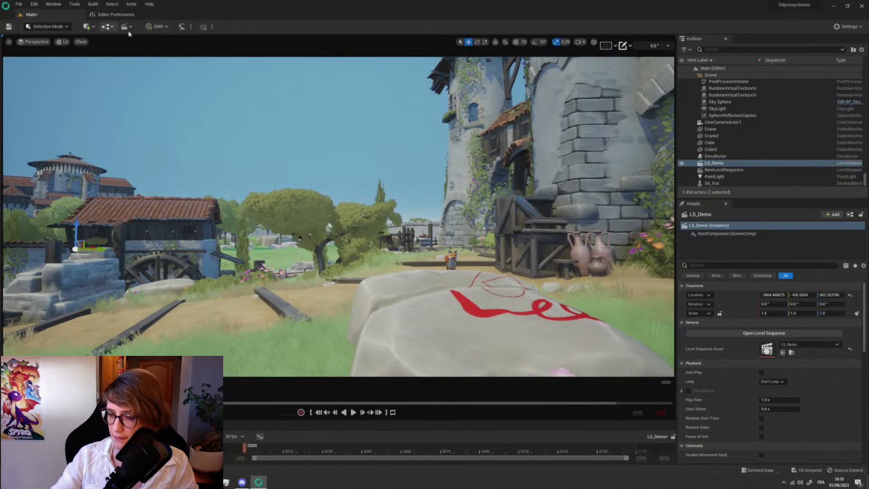
- Add a Plane shape to the level and position it above the ground near the mill's water wheel
click(97, 28)
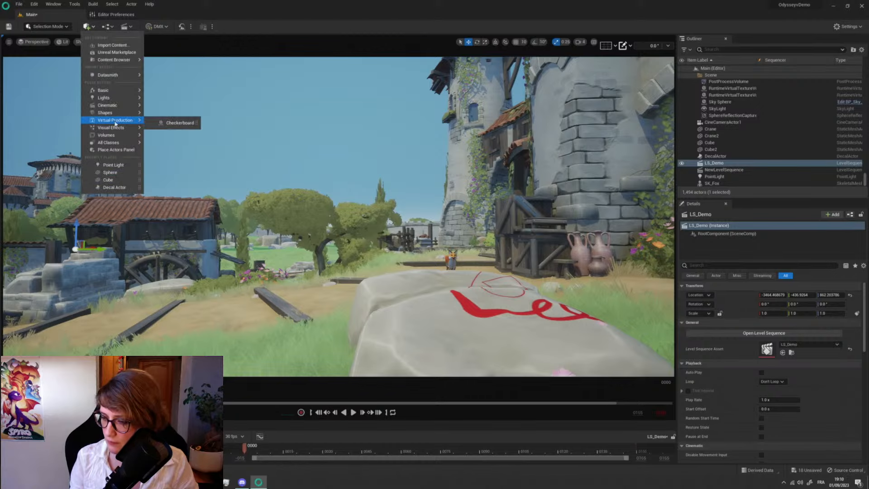
mouse_move(130, 113)
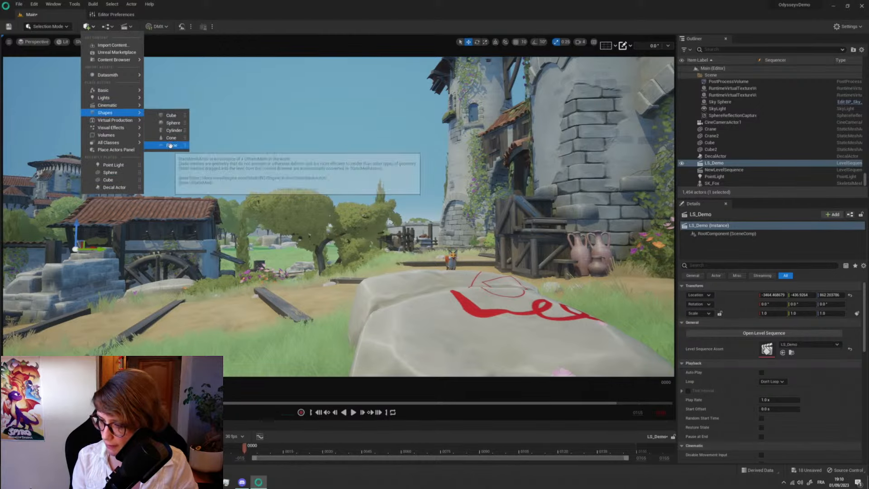
drag(172, 146, 180, 223)
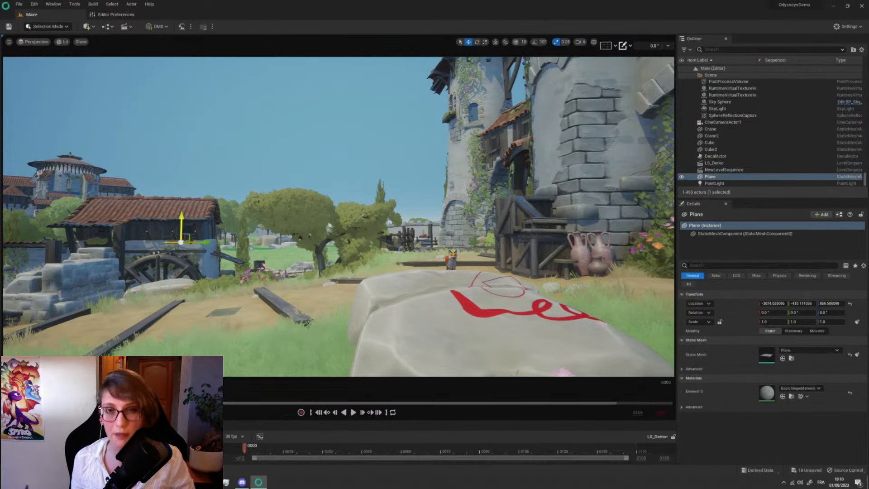
mouse_move(180, 223)
right_down()
mouse_move(187, 246)
mouse_move(181, 233)
right_up()
right_drag(215, 150, 209, 191)
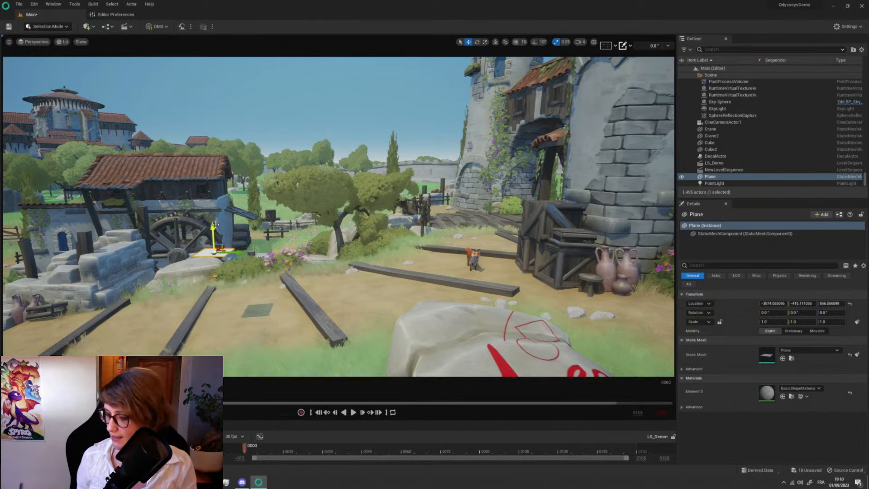
right_drag(209, 191, 199, 191)
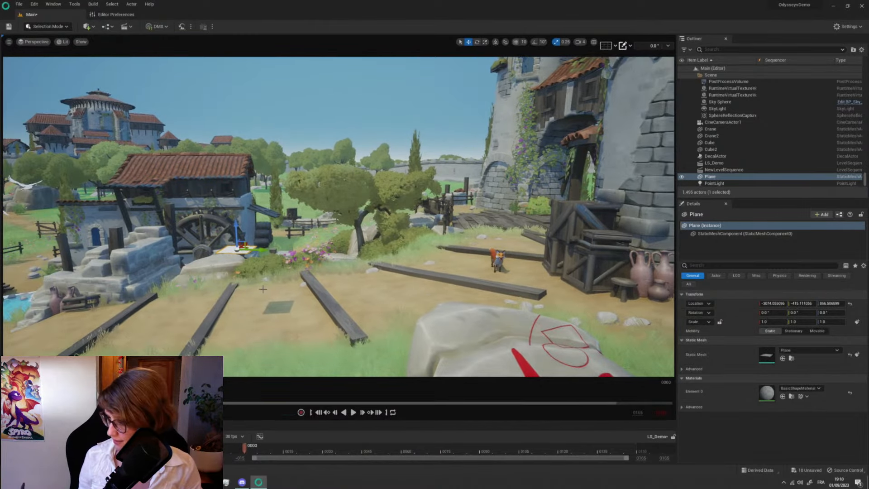
- Focus on the new plane and rotate it upright so that its face points toward the camera
key(f)
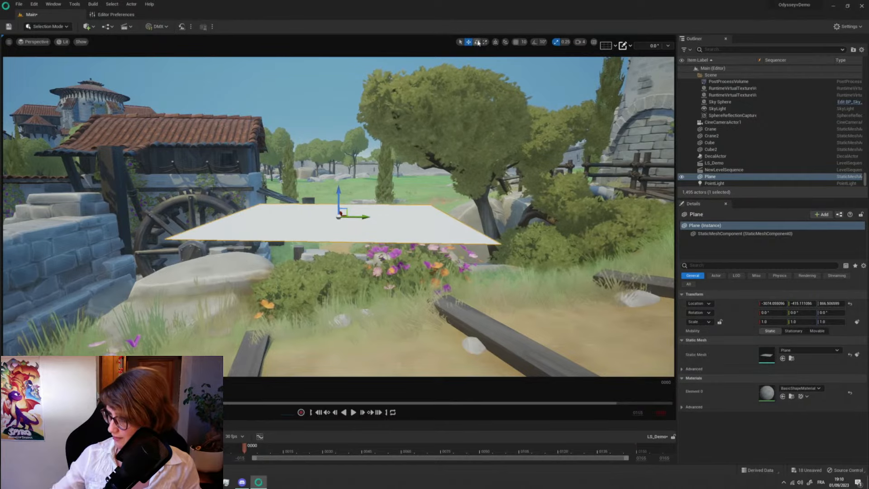
click(477, 42)
drag(357, 192, 335, 246)
drag(335, 216, 336, 229)
right_drag(355, 284, 364, 290)
- Create a Media Texture in the Crane_Animation folder, accepting the default name NewMediaTexture
key(ctrl+space)
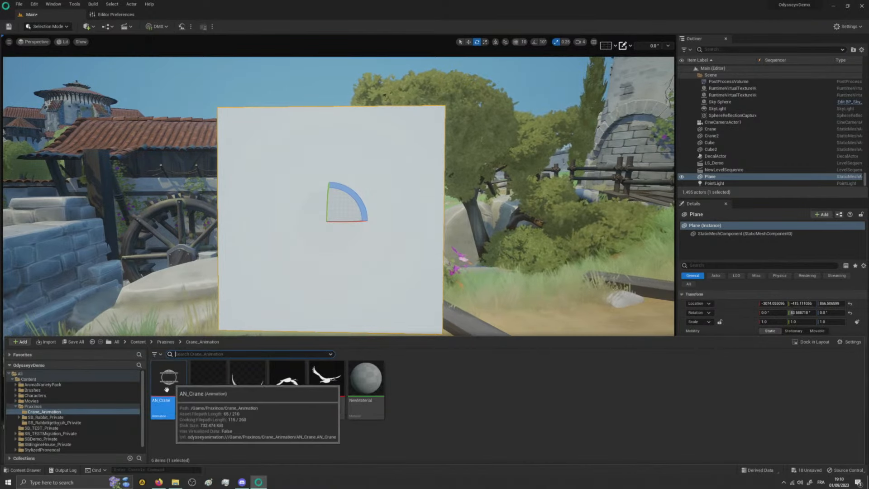
click(239, 432)
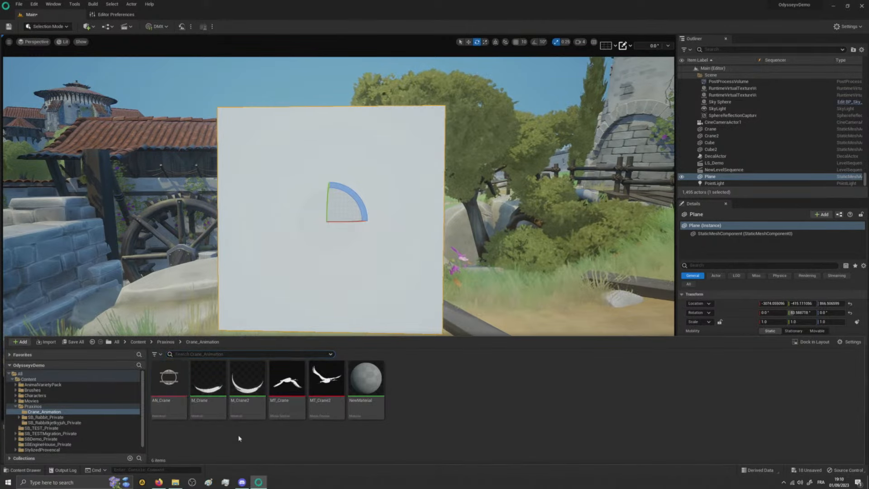
right_click(416, 388)
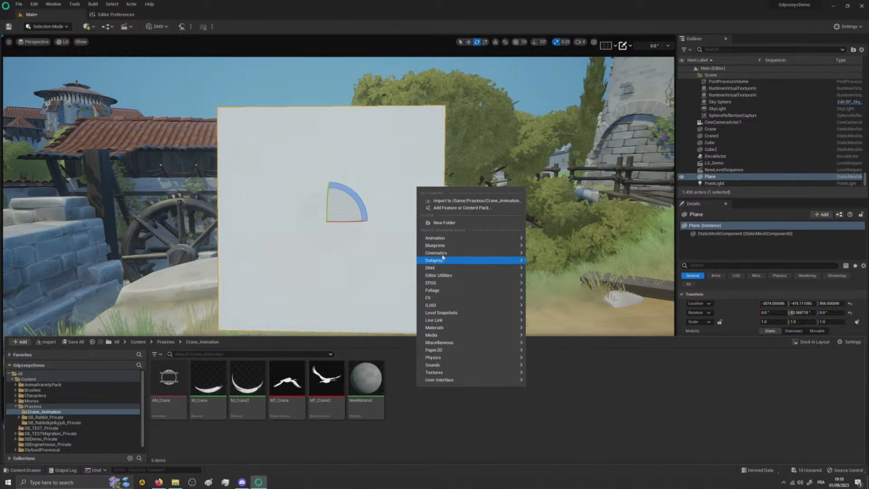
mouse_move(446, 313)
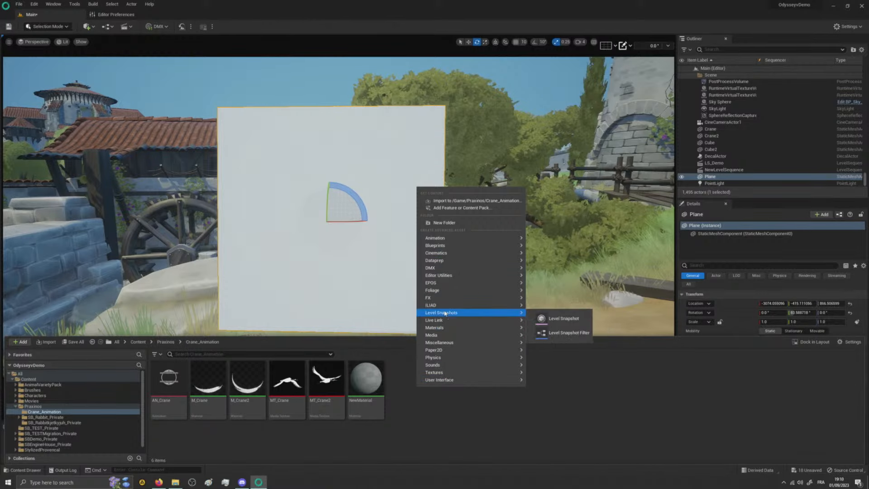
mouse_move(447, 343)
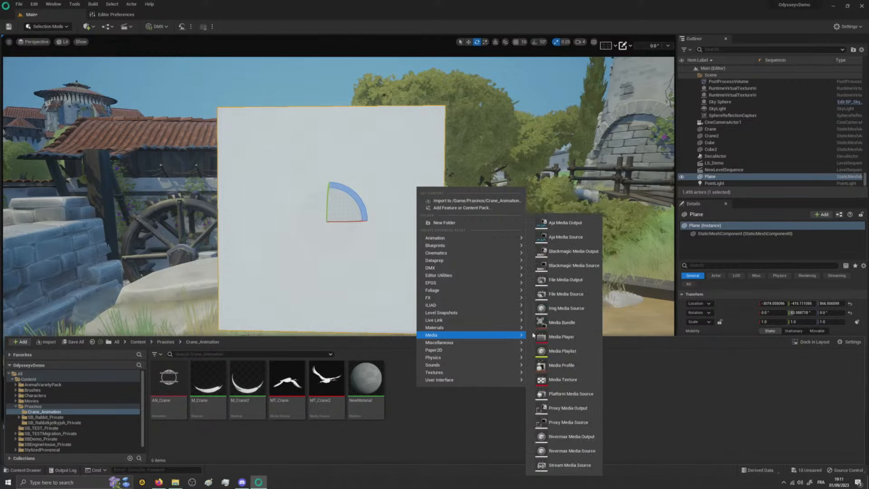
click(562, 380)
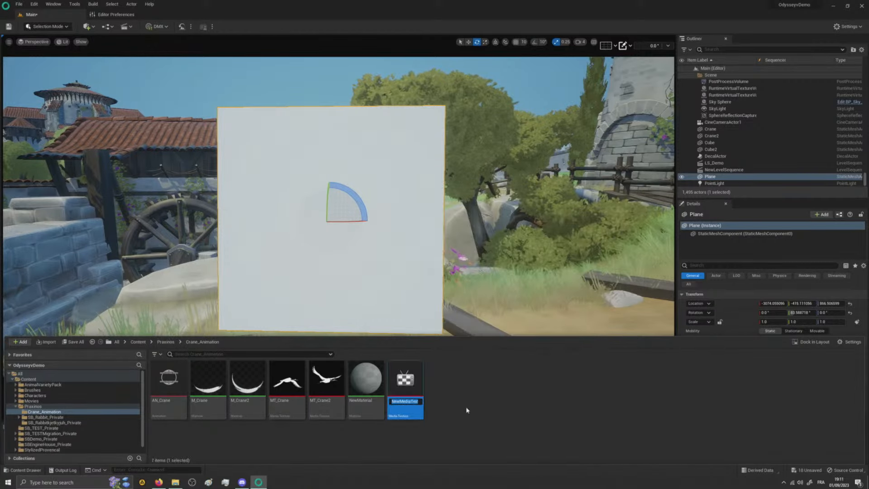
key(Return)
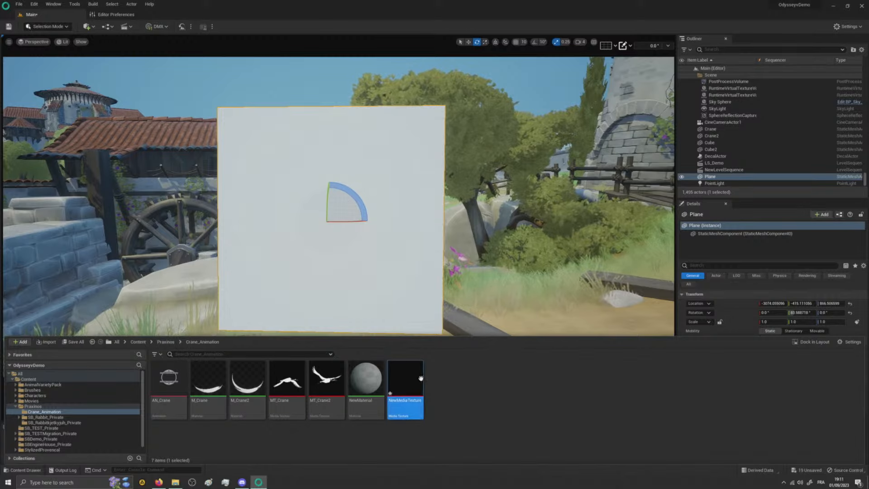
- Create a material from NewMediaTexture with its default name and apply it to the upright plane
right_click(466, 382)
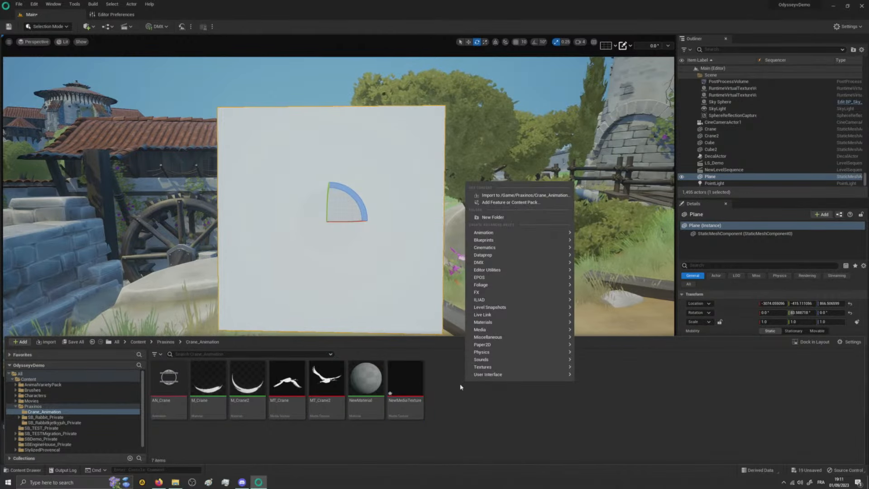
click(426, 369)
right_click(405, 378)
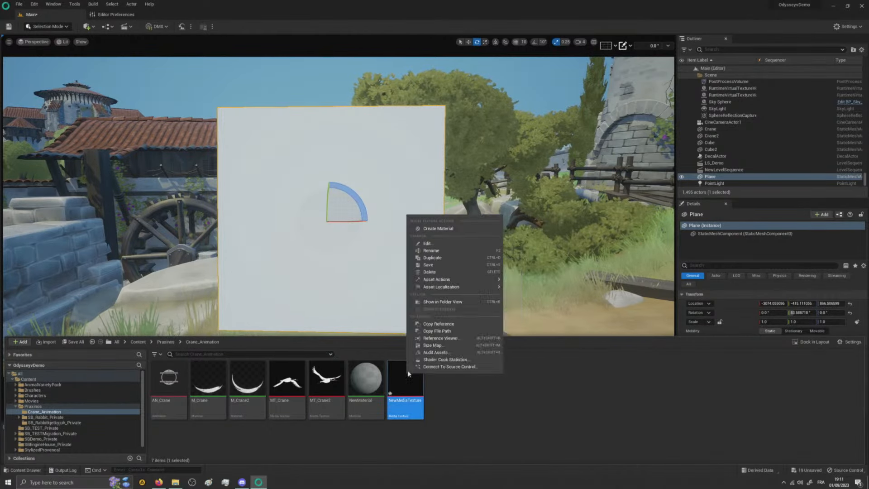
click(442, 227)
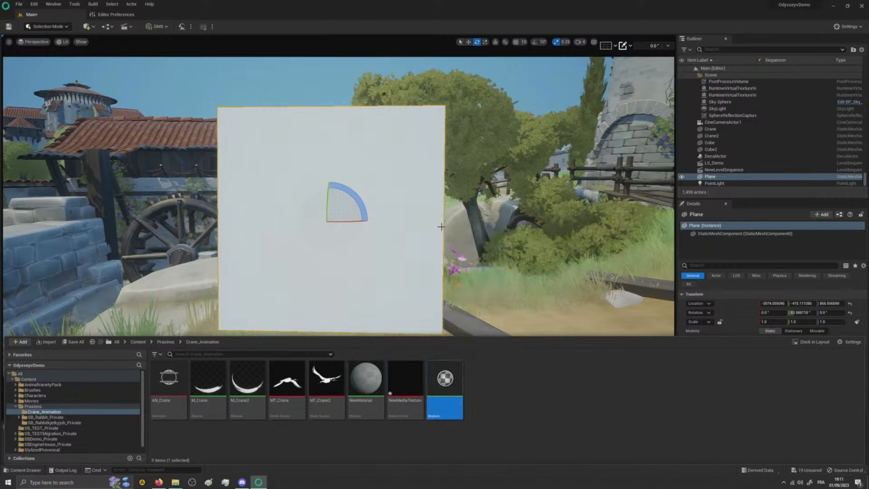
click(486, 401)
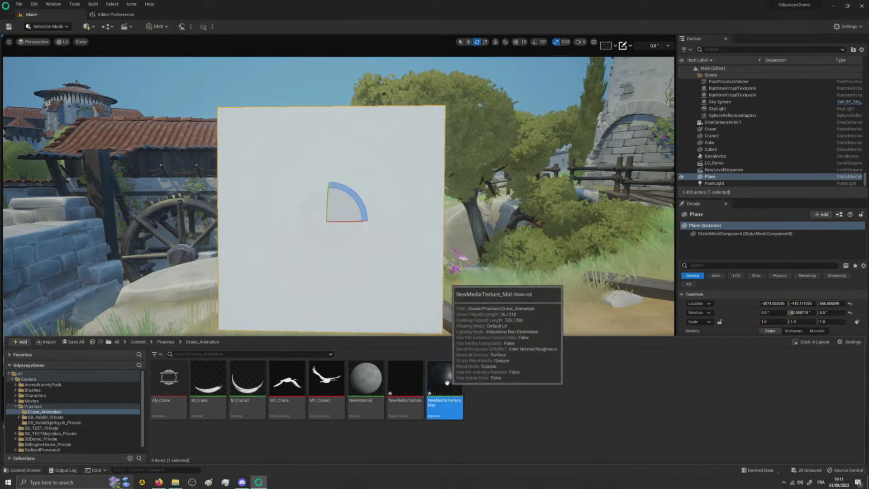
drag(443, 379, 360, 257)
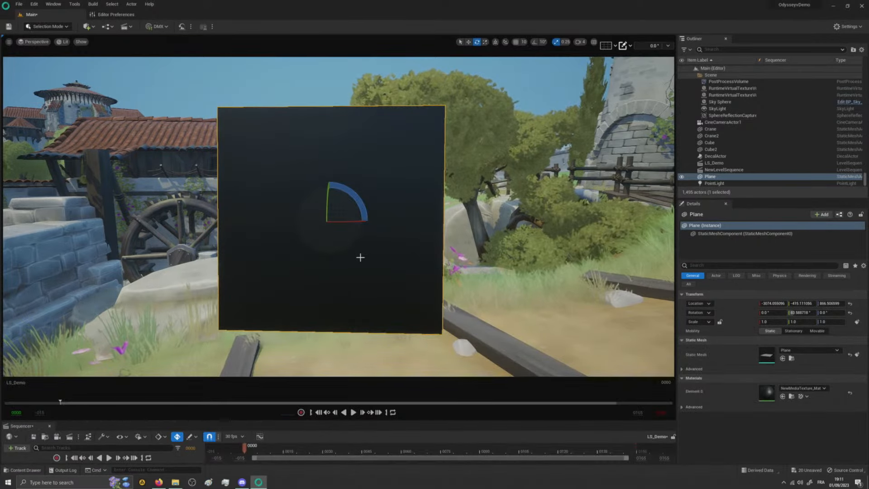
- Open NewMediaTexture to look at its Media Player settings, and close both it and the Editor Preferences
key(ctrl+space)
click(405, 380)
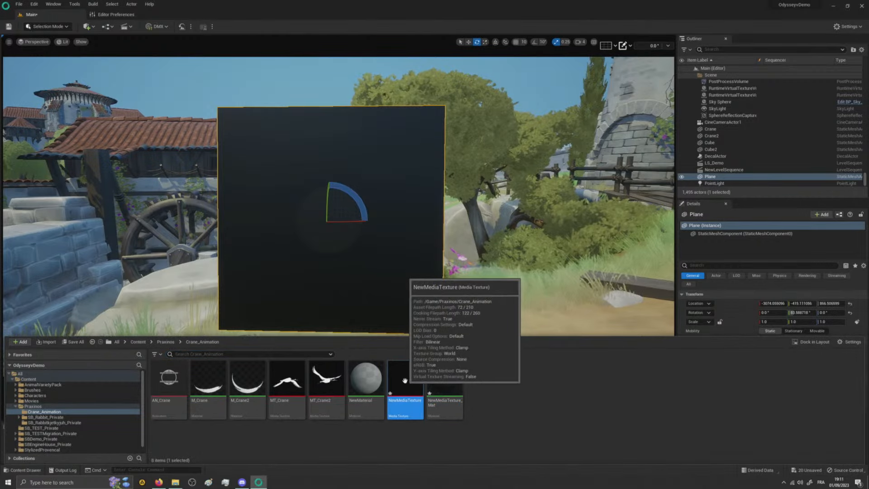
double_click(401, 381)
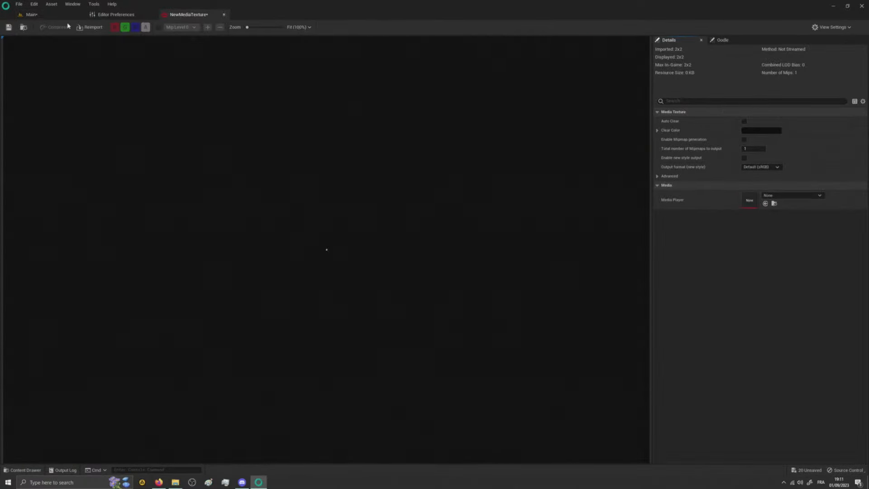
click(225, 15)
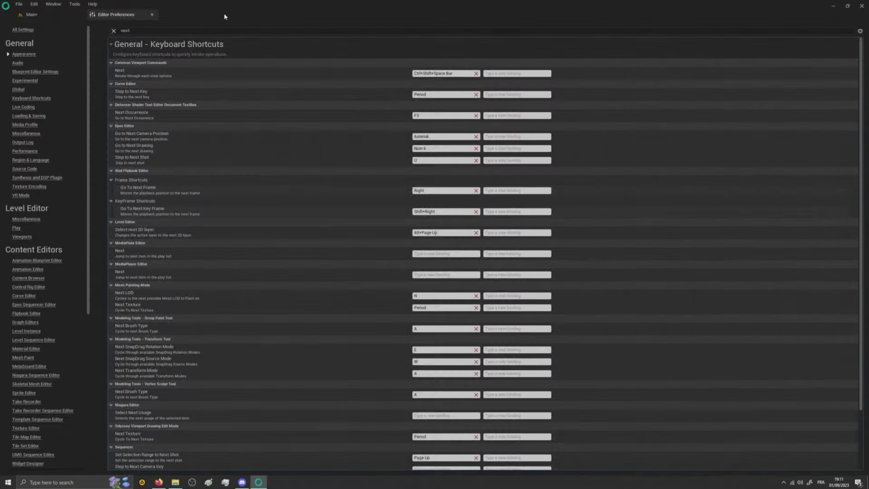
click(152, 15)
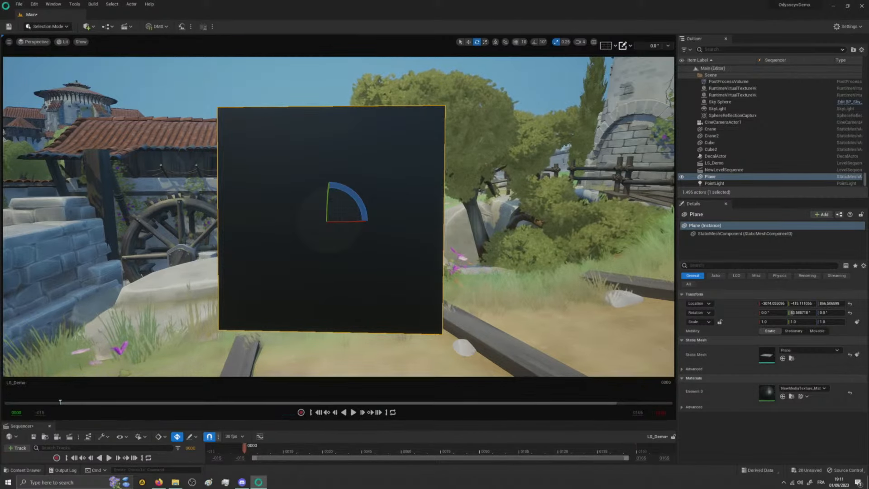
- Enlarge the Sequencer and add the AN_Crane animation from the Crane_Animation folder to LS_Demo as media starting at frame 0
drag(33, 420, 37, 288)
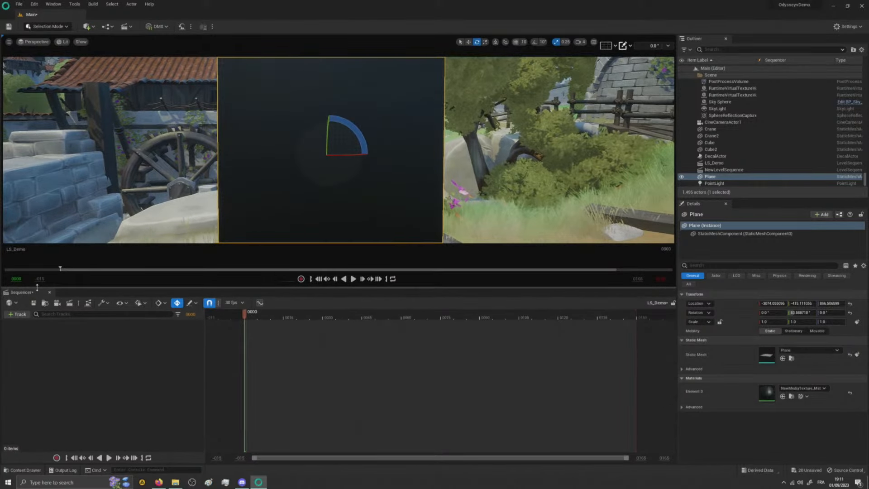
key(ctrl+space)
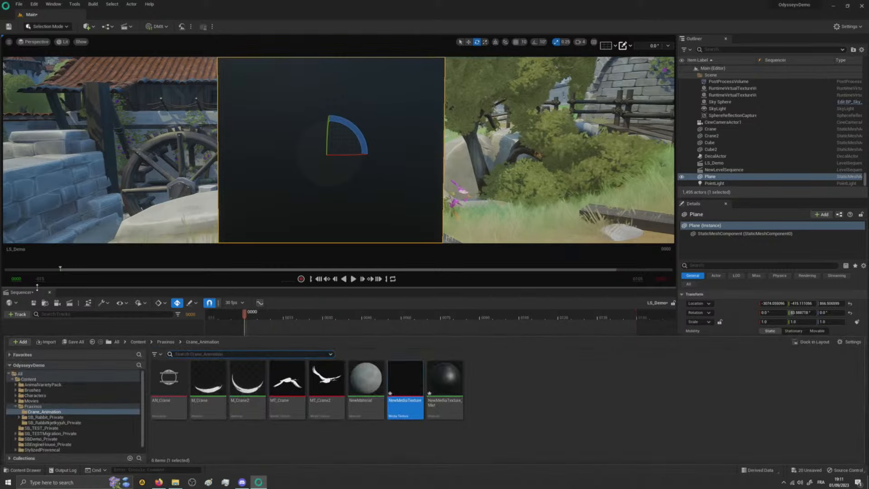
click(410, 388)
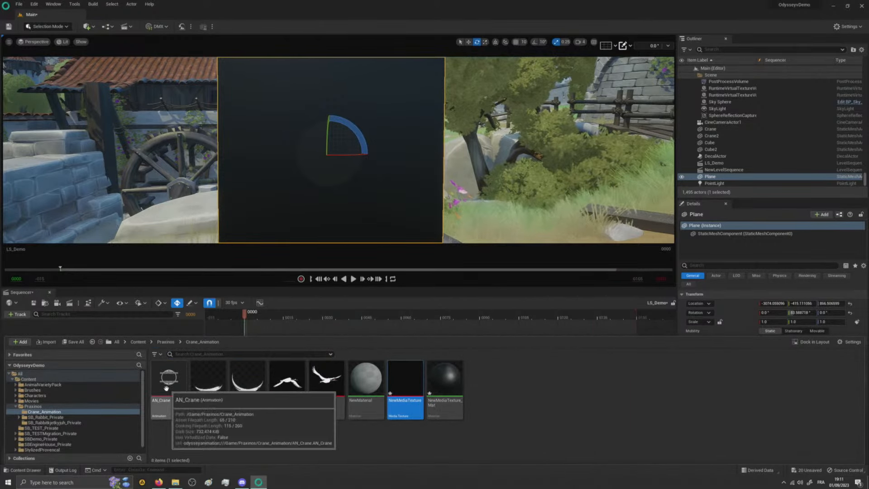
drag(168, 378, 286, 331)
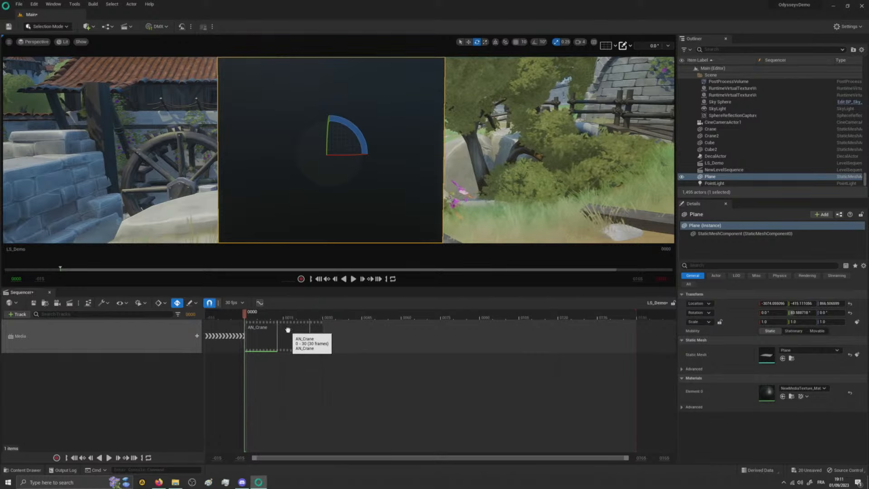
right_click(257, 339)
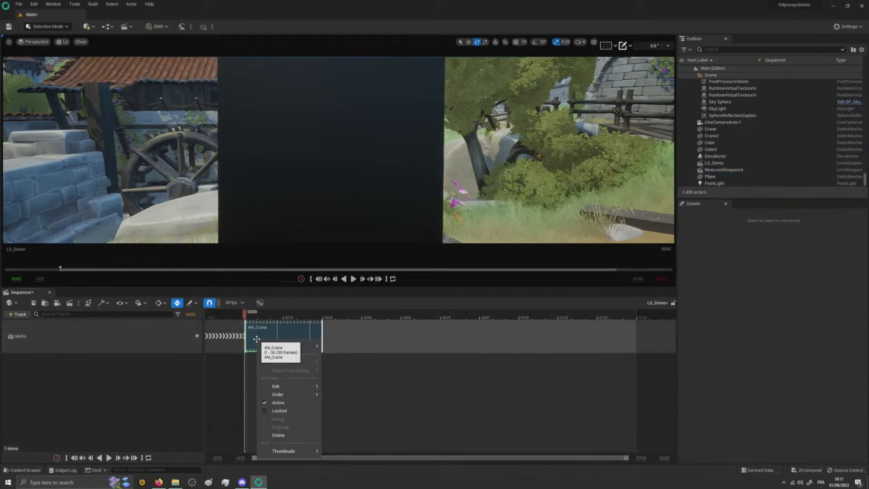
mouse_move(281, 346)
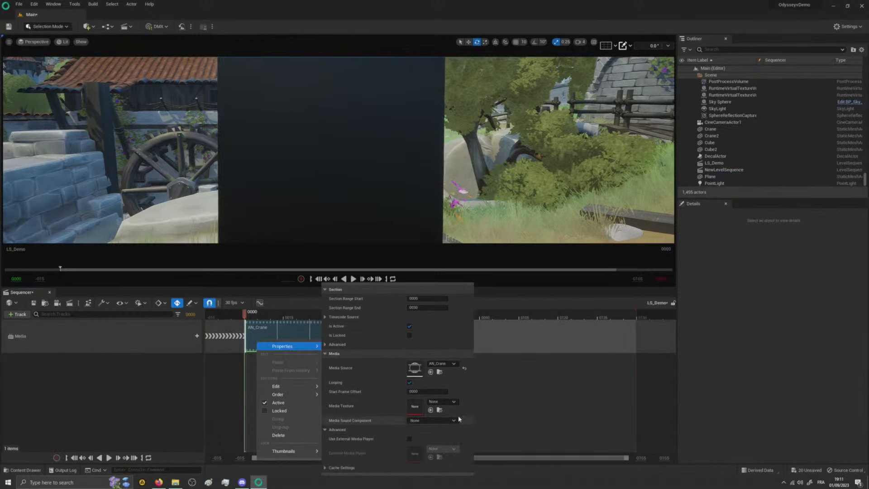
click(444, 402)
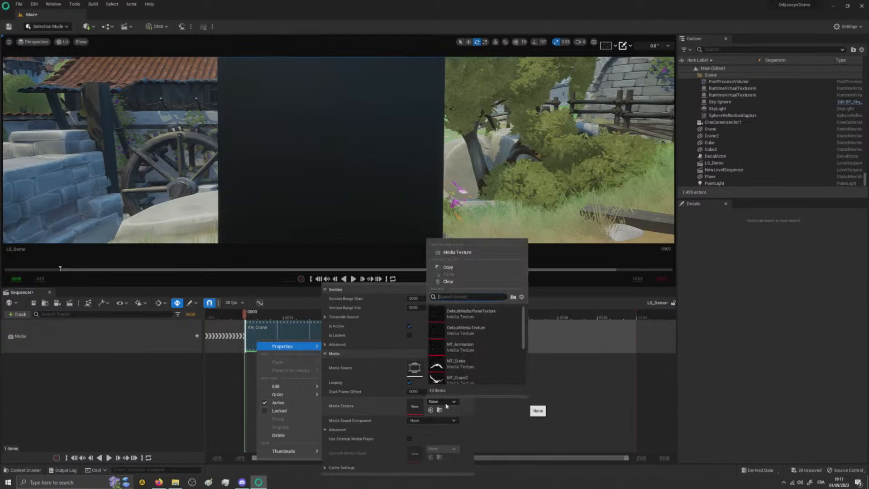
click(560, 397)
- Assign NewMediaTexture as the Media Texture in the properties of the AN_Crane section
key(ctrl+space)
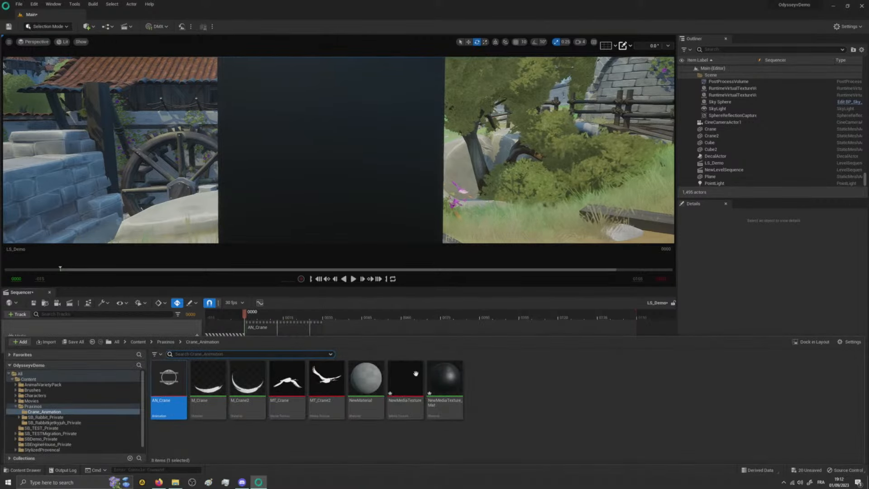
click(415, 374)
key(ctrl+space)
right_click(270, 333)
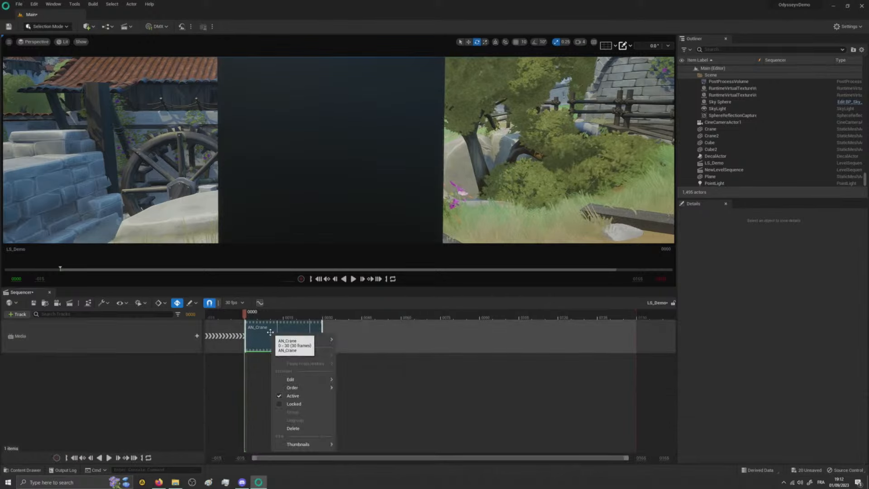
mouse_move(296, 339)
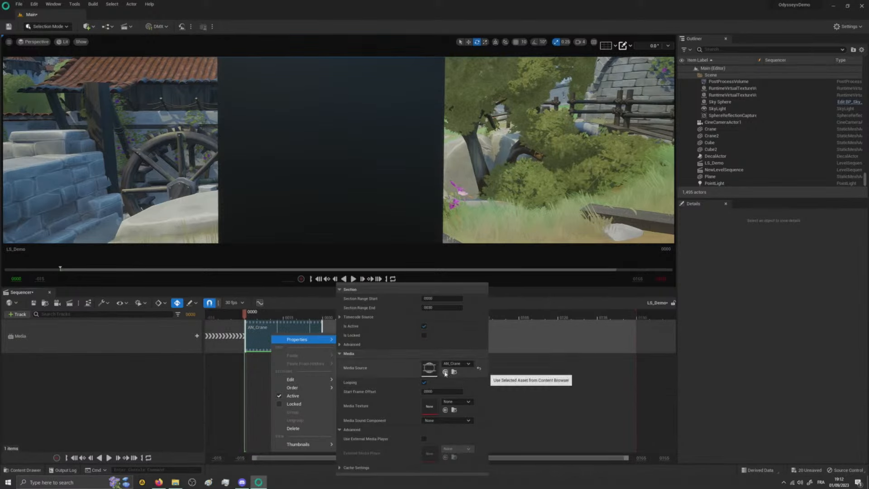
click(446, 410)
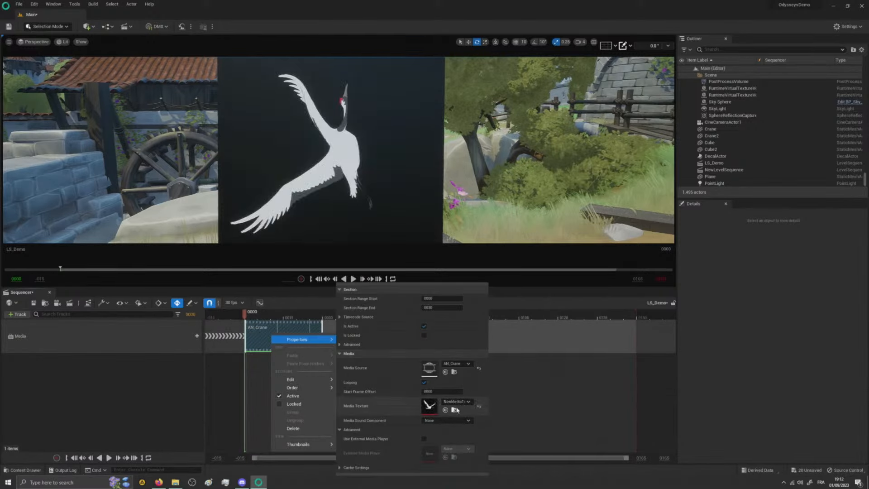
- Rotate the plane about 90 degrees in its own surface so that the crane flies level with its back up
click(346, 139)
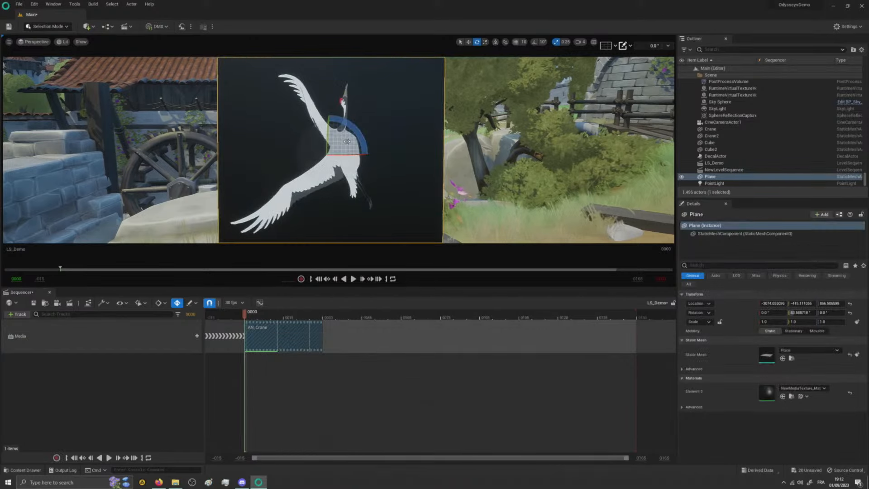
mouse_move(344, 121)
mouse_down()
mouse_move(369, 155)
mouse_move(357, 130)
mouse_up()
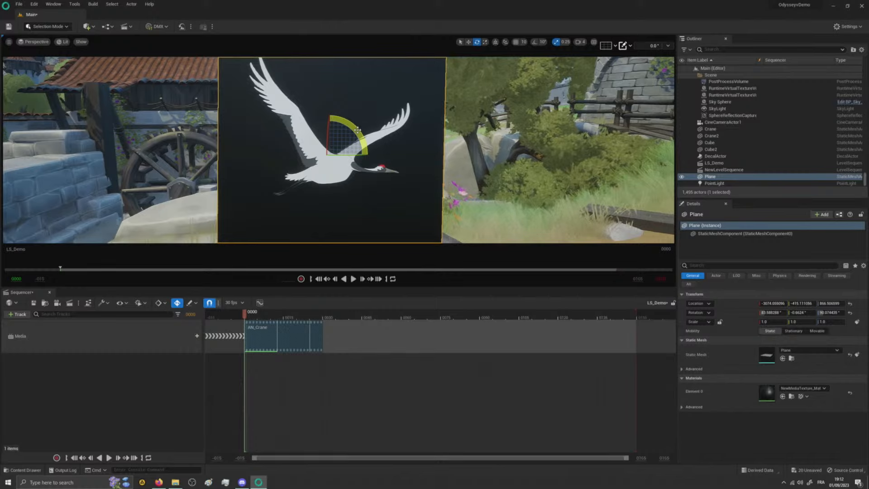
- Open NewMediaTexture_Mat, set its Blend Mode to Translucent and connect the Texture Sample's alpha output to Opacity
key(ctrl+space)
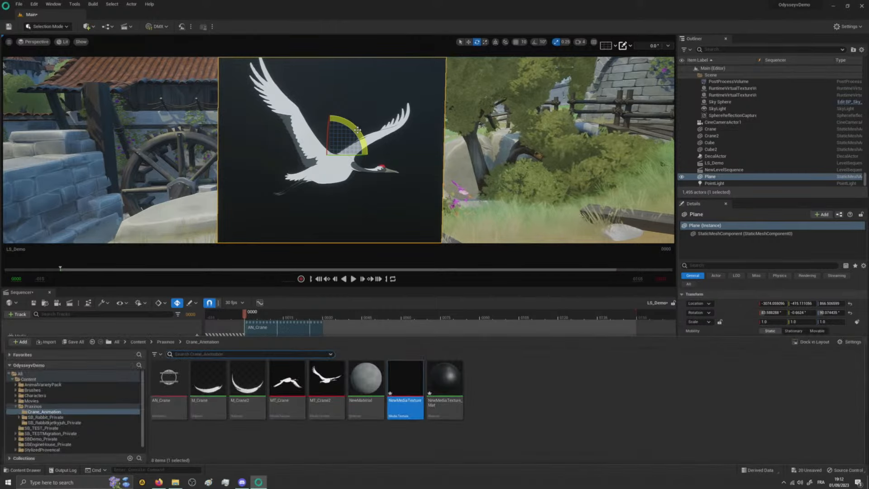
double_click(448, 389)
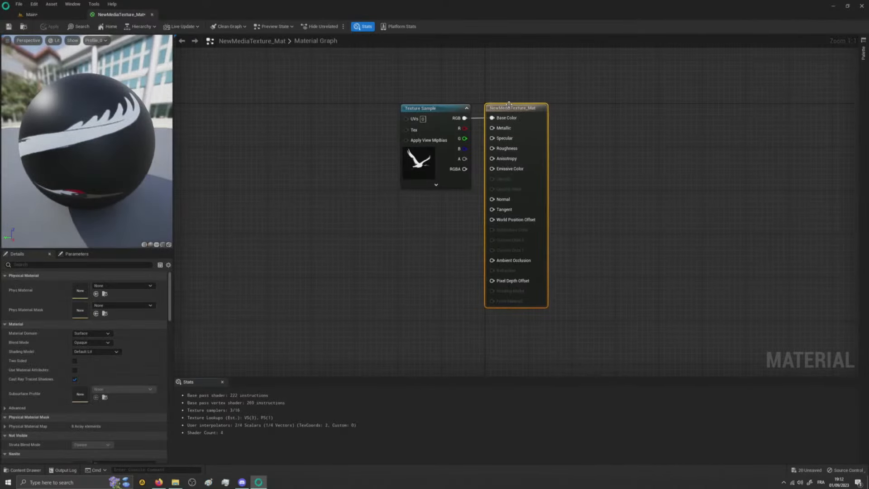
click(97, 343)
click(94, 362)
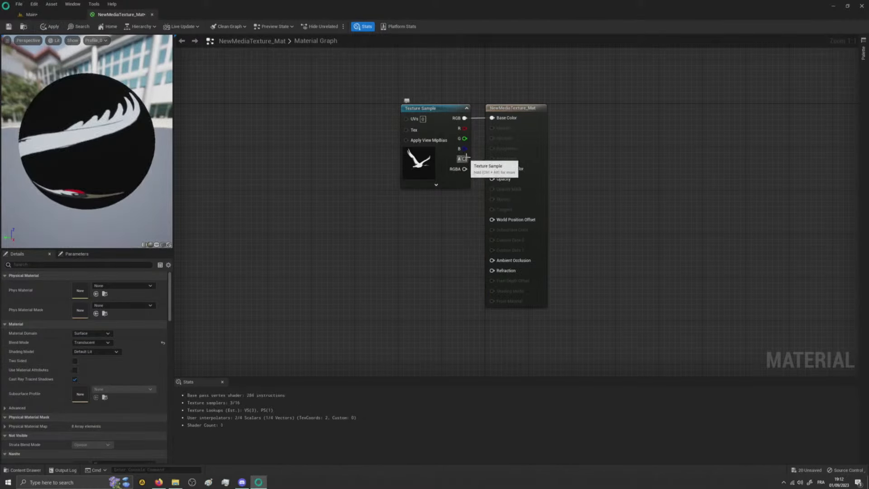
drag(464, 159, 494, 179)
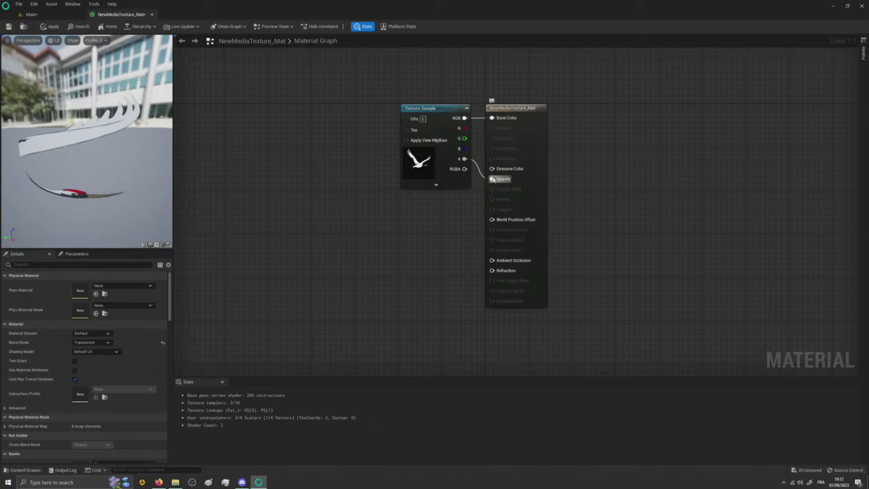
- Set the material's Blend Mode to Masked and connect the Texture Sample's alpha output to Opacity Mask
click(90, 342)
click(88, 357)
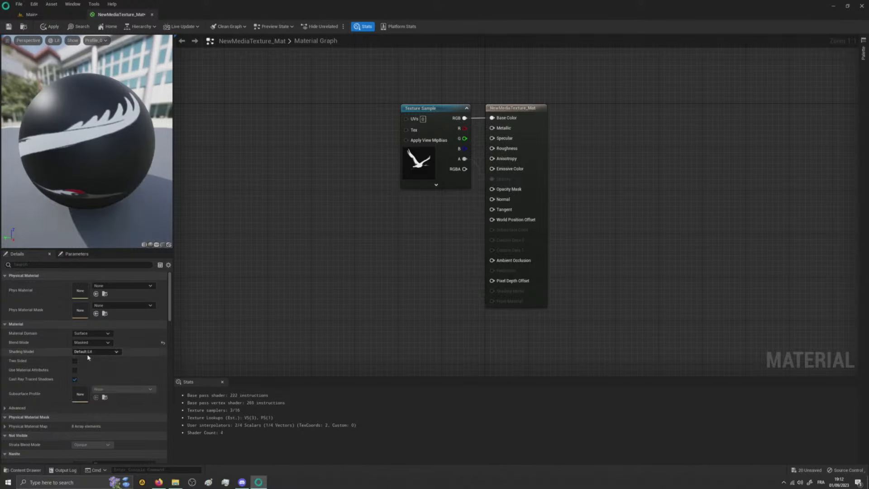
drag(465, 159, 491, 191)
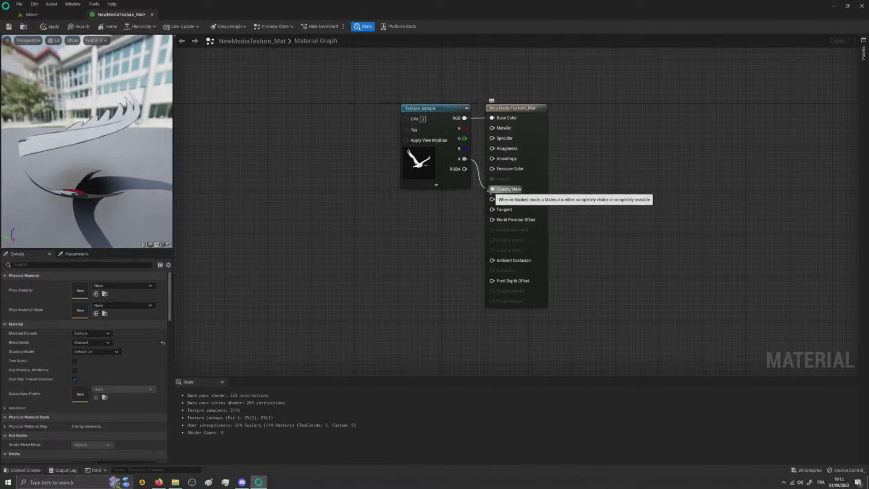
- Apply the material changes, return to the Main level and scrub LS_Demo to frame 3 to preview the crane
click(32, 14)
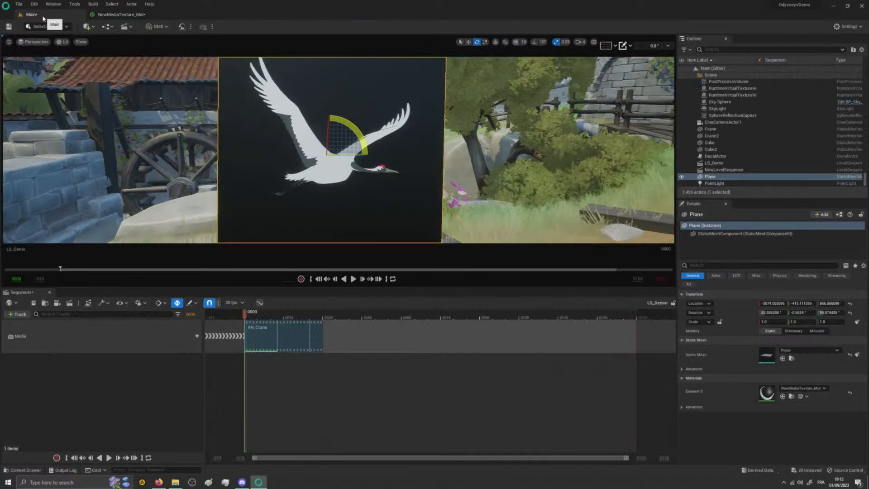
click(137, 16)
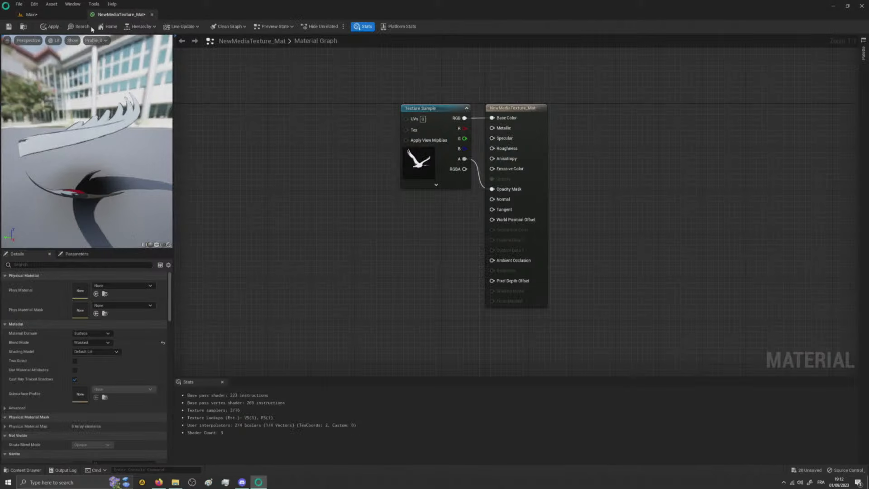
click(50, 26)
click(51, 14)
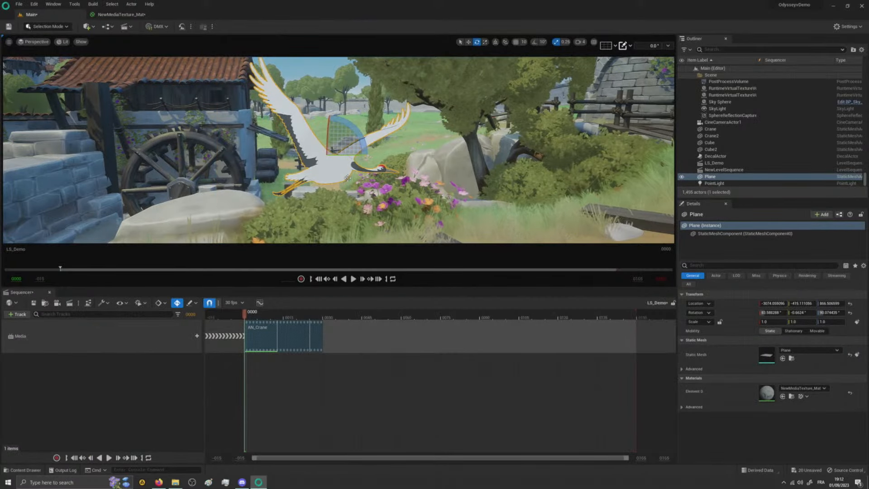
mouse_move(256, 314)
mouse_down()
mouse_move(301, 322)
mouse_move(252, 320)
mouse_up()
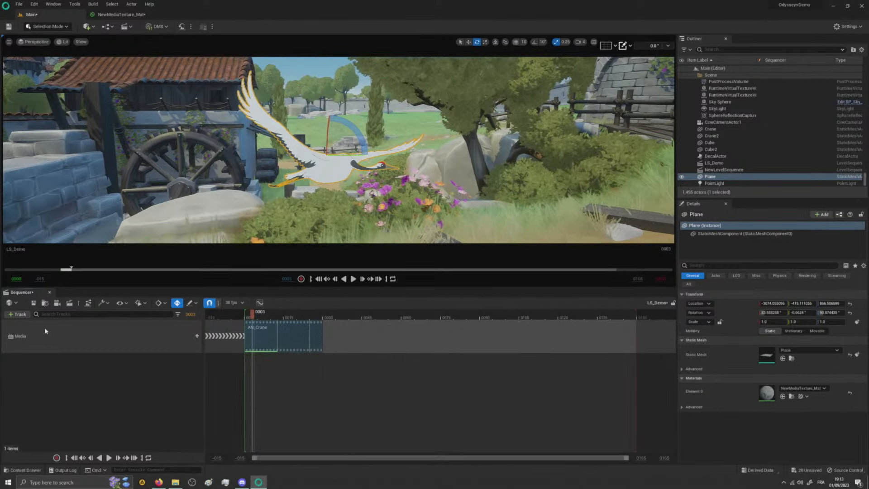
click(17, 314)
mouse_move(54, 325)
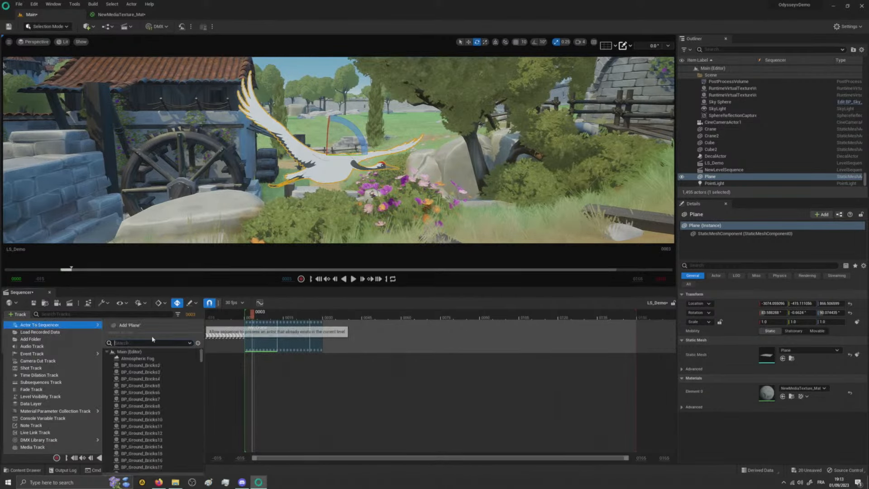
click(272, 372)
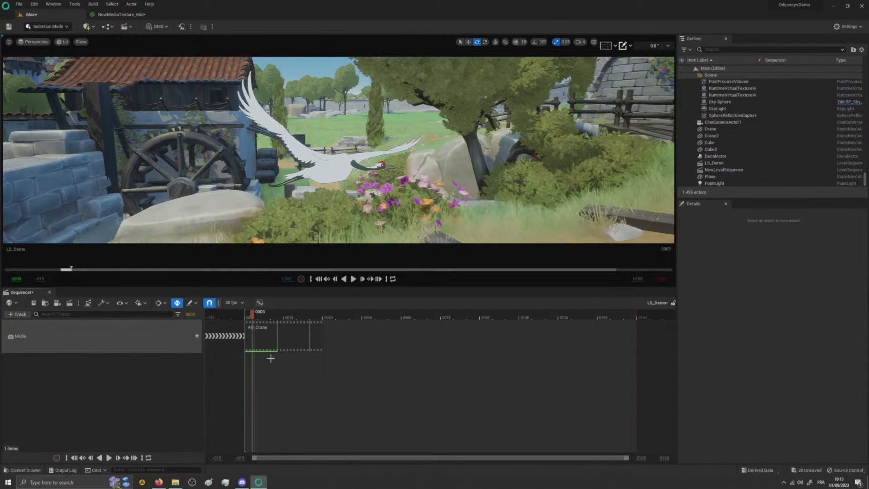
- Scrub to frame 8 and add the crane's Plane actor to the LS_Demo sequence as a track
mouse_move(257, 312)
mouse_down()
mouse_move(276, 313)
mouse_move(265, 313)
mouse_up()
click(332, 165)
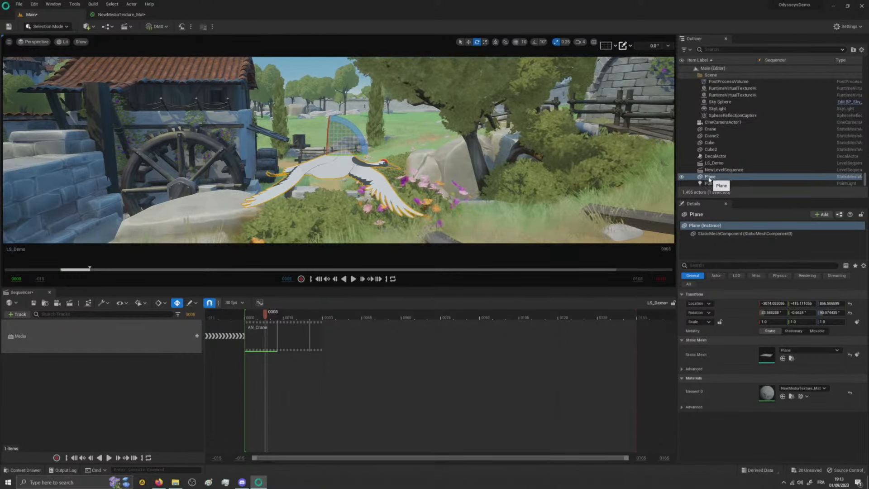
drag(710, 180, 681, 177)
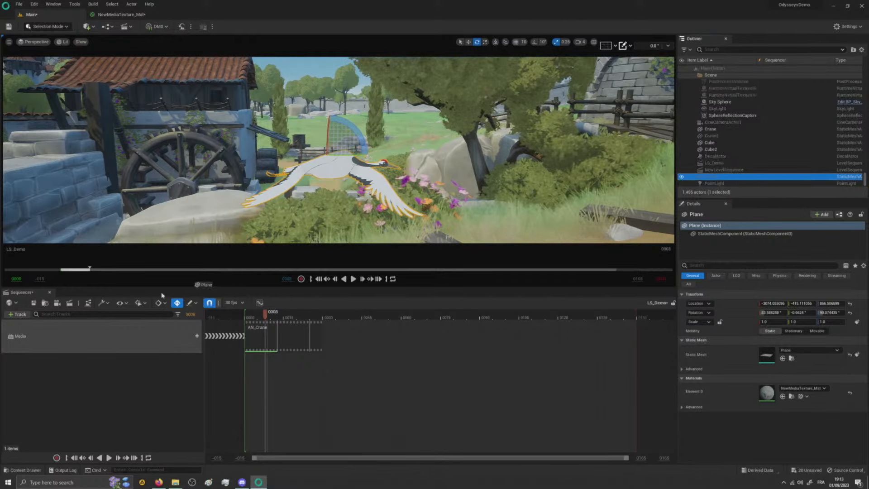
drag(65, 383, 64, 383)
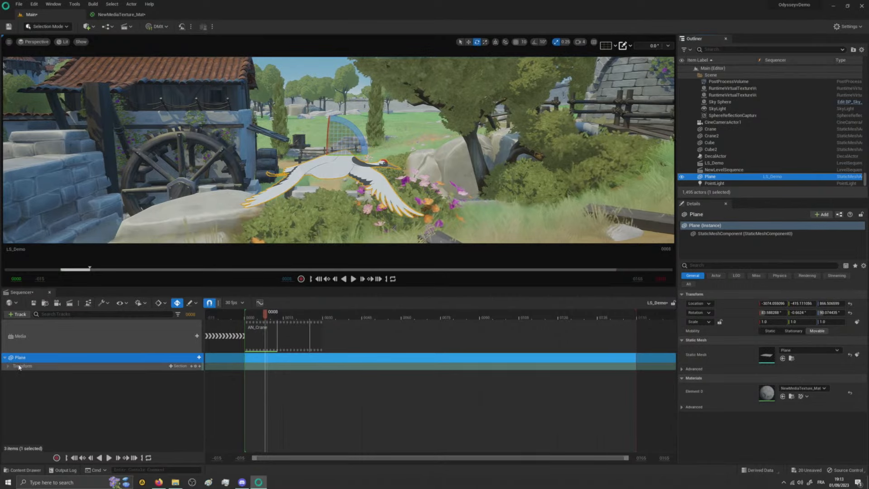
- At frame 0 of LS_Demo, move the crane Plane sideways to the blue stone wall beyond the water wheel to key its start position
drag(249, 316, 245, 315)
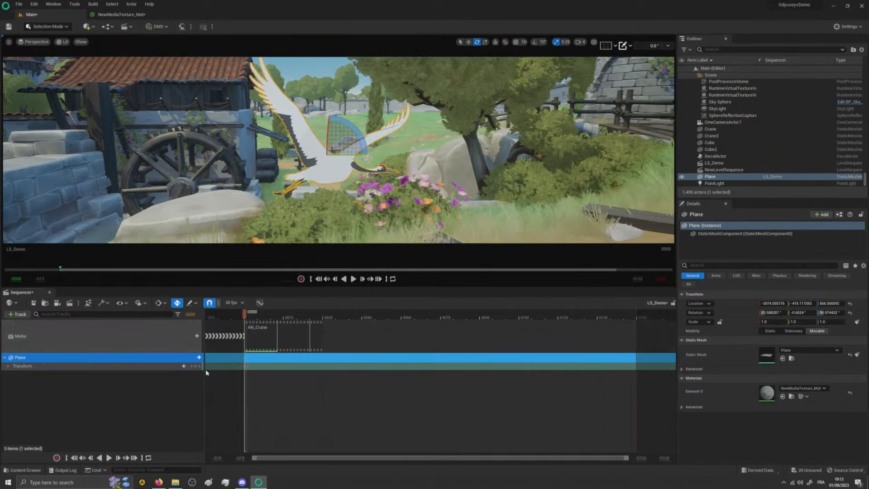
click(469, 42)
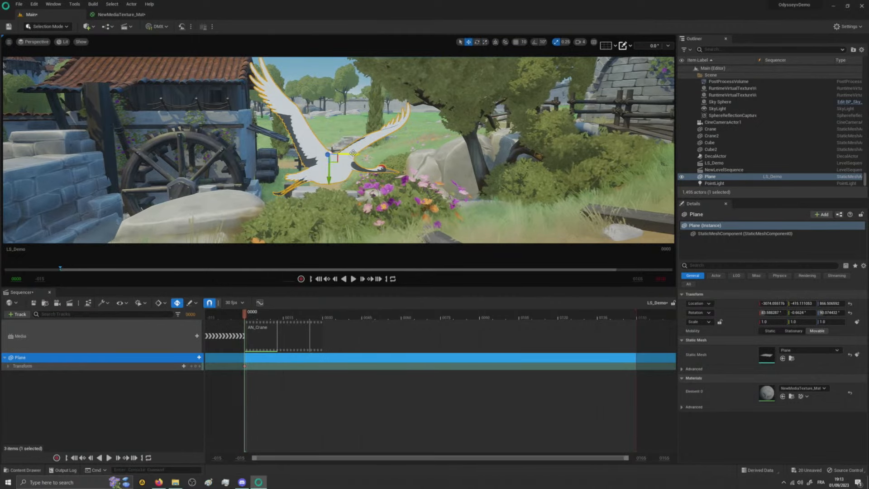
drag(344, 155, 37, 193)
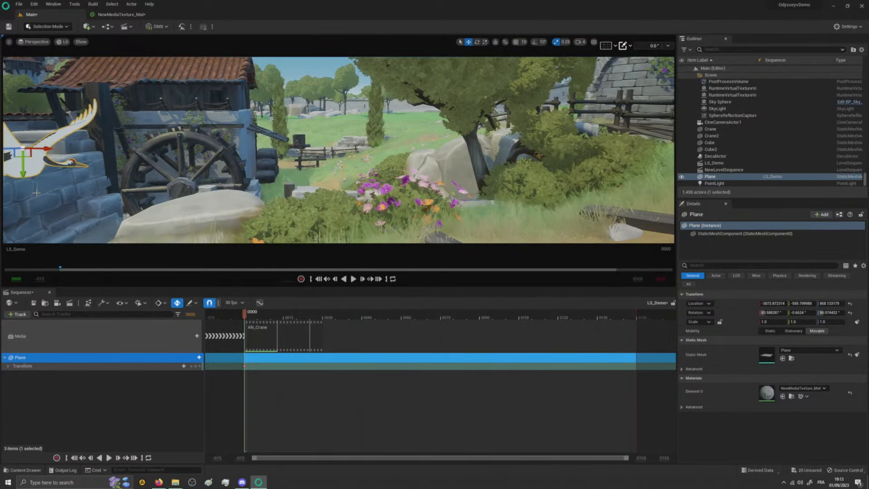
- At frame 28, move the crane Plane across the scene past the tree to key its end position, and scrub the flight to check it
drag(273, 315, 321, 320)
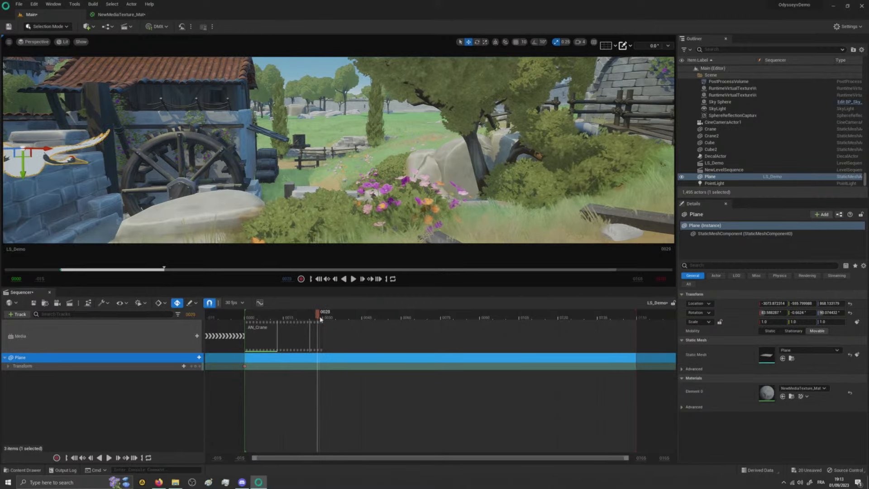
drag(43, 148, 588, 153)
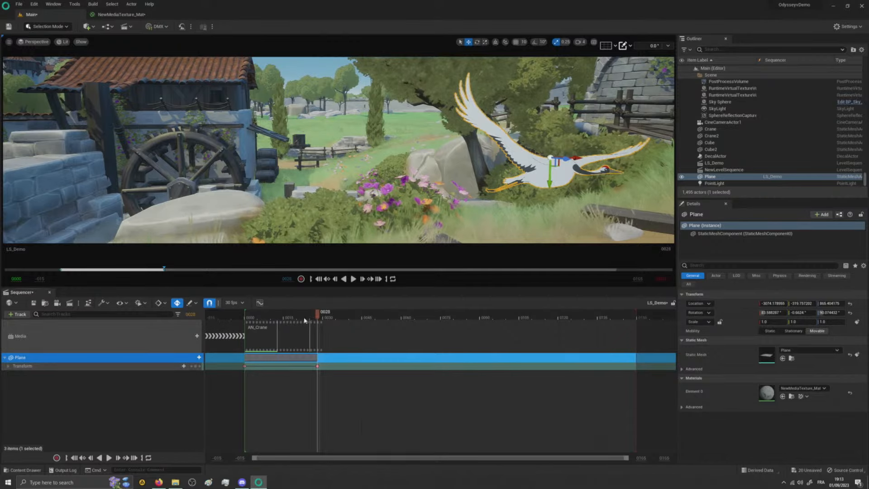
drag(304, 320, 251, 320)
drag(287, 330, 267, 329)
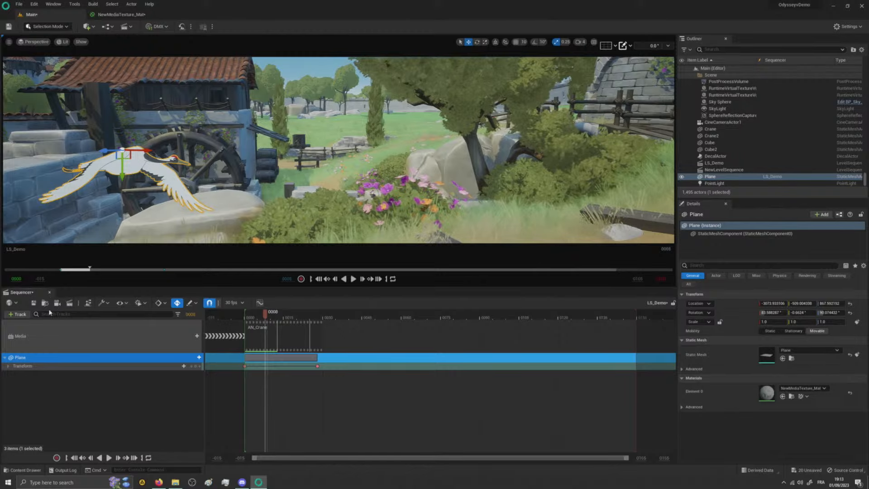
- Close the LS_Demo sequence and open the Master_Level sequence from the Praxinos folder
click(51, 293)
right_drag(290, 223, 262, 223)
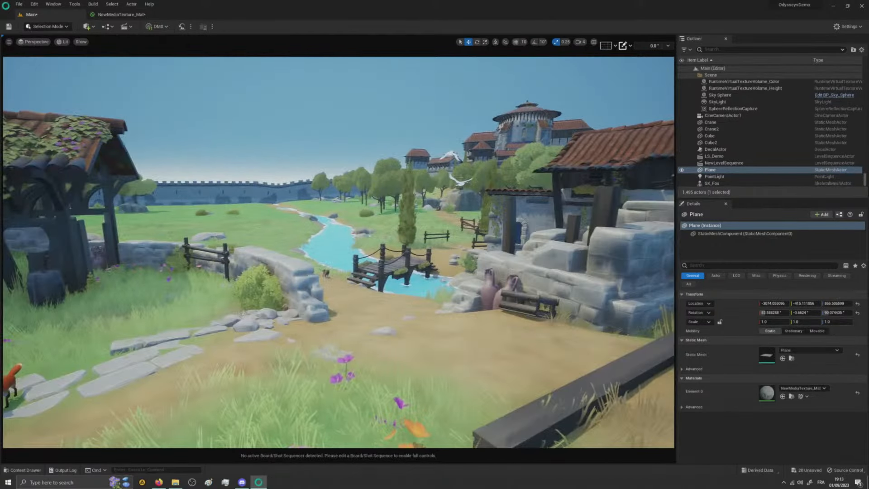
right_drag(425, 292, 394, 306)
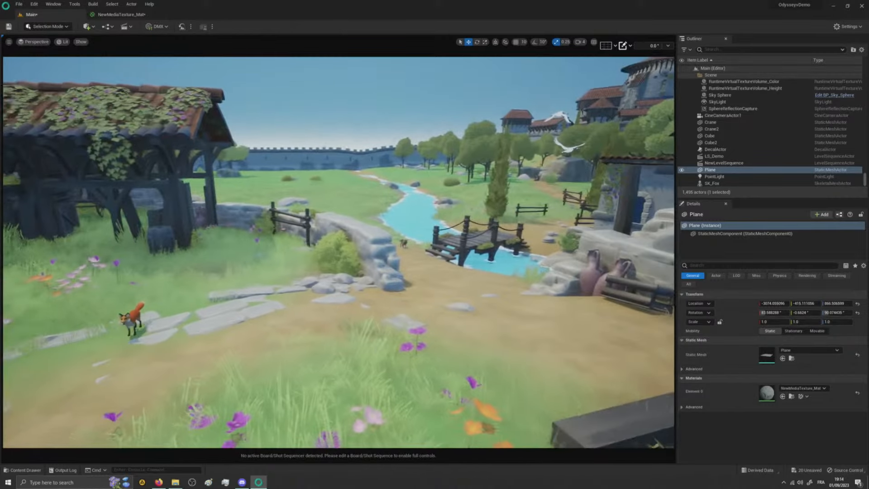
key(ctrl+space)
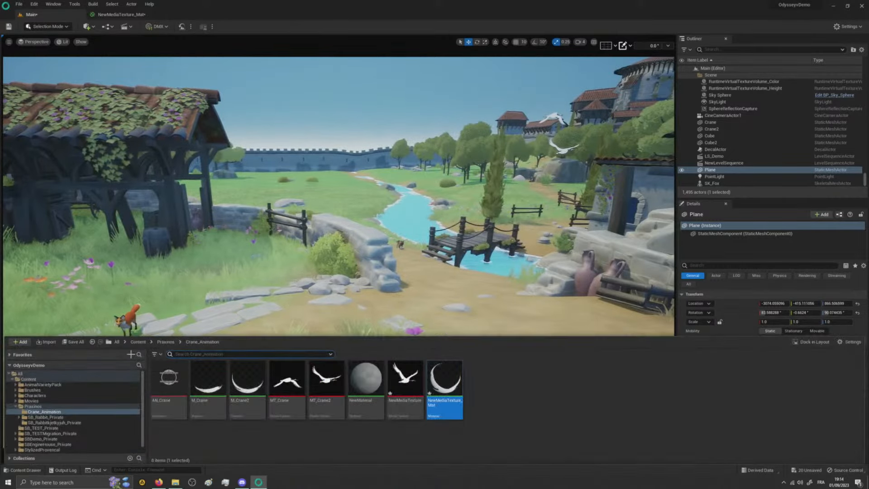
click(33, 406)
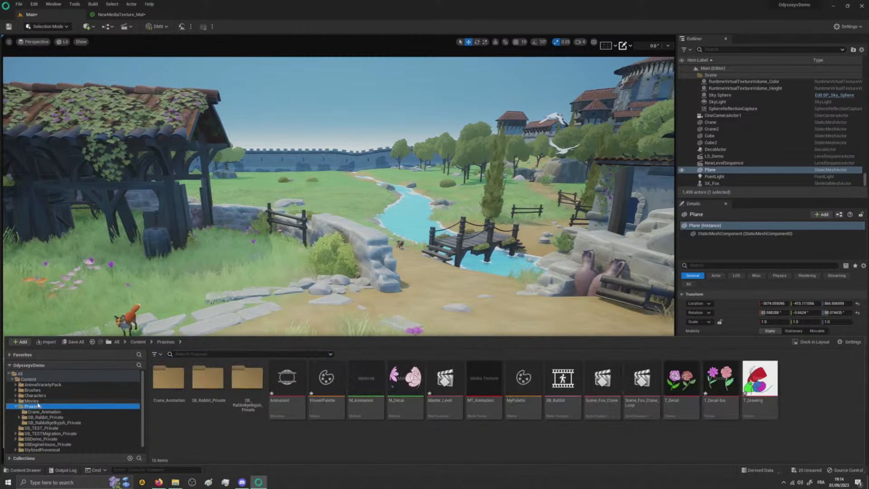
double_click(446, 384)
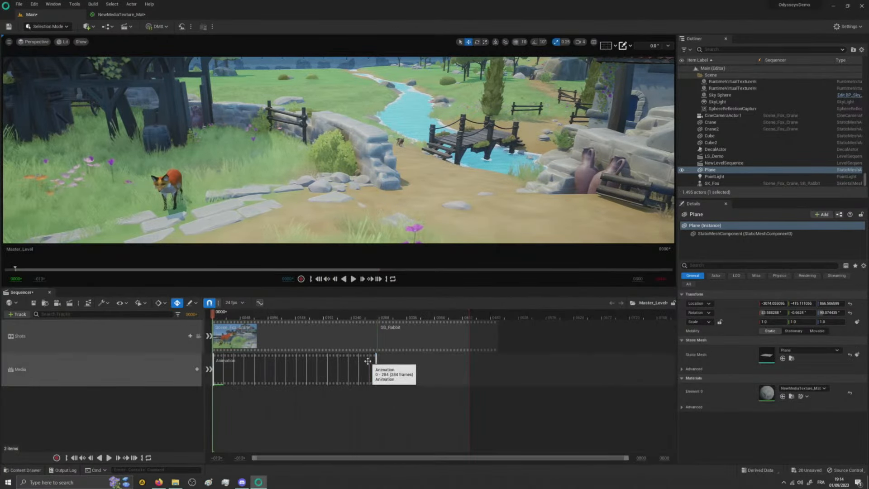
- Delete the Media track from Master_Level and play the shots through their cameras up to frame 67
click(152, 365)
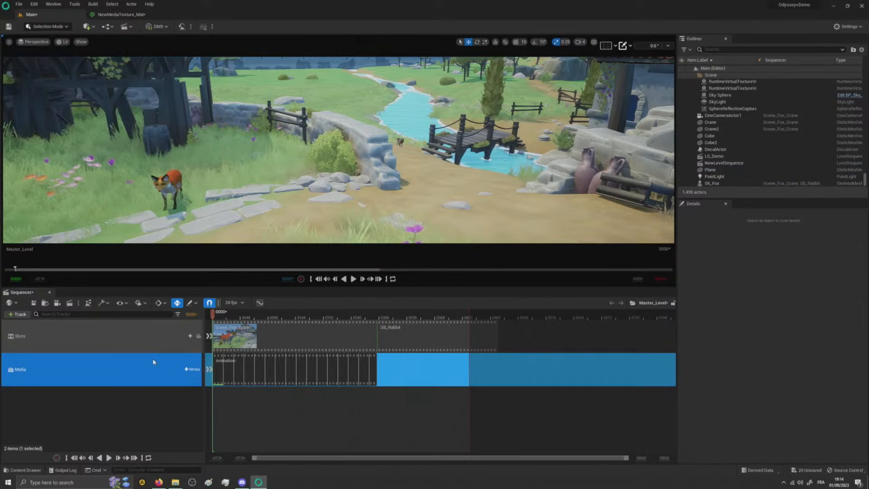
key(Delete)
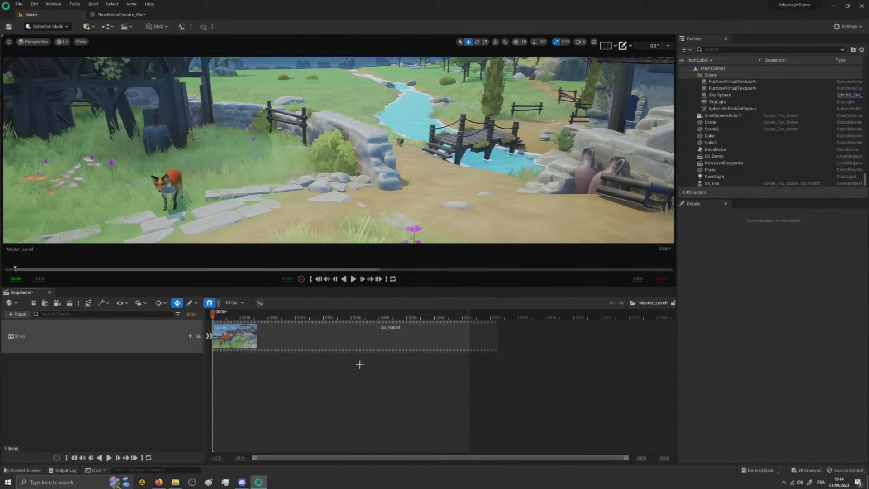
click(199, 337)
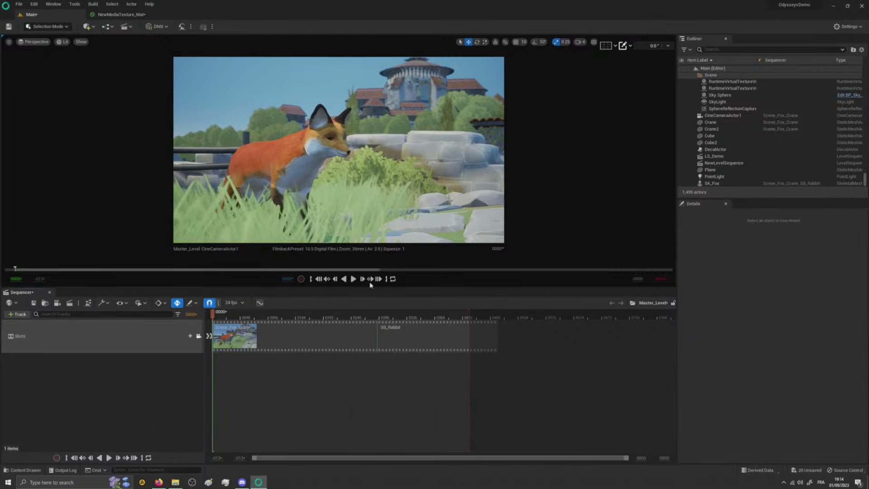
click(354, 279)
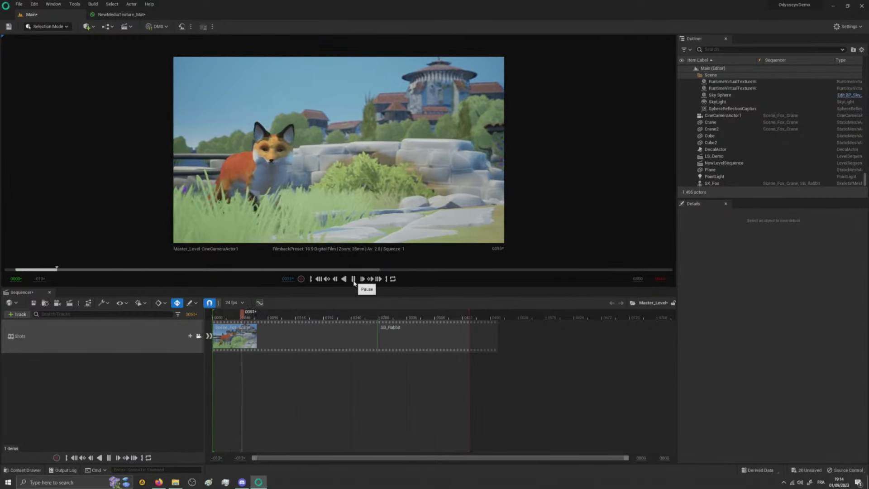
click(354, 279)
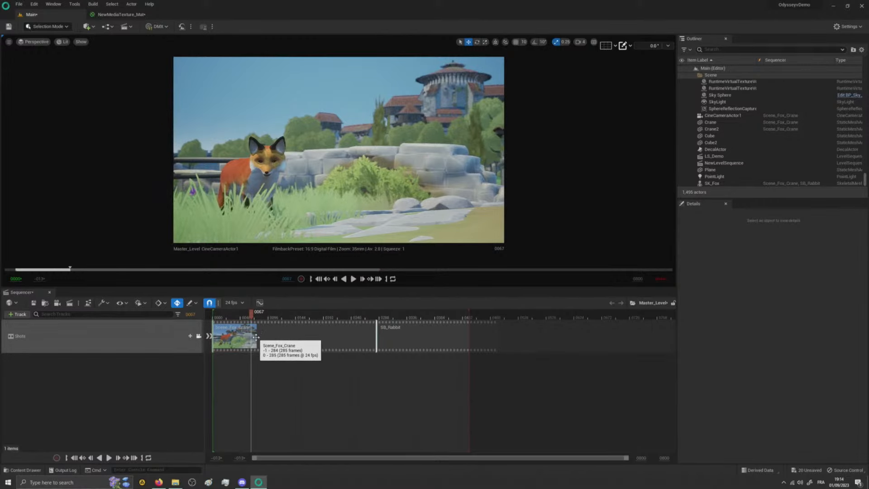
- Look inside the Scene_Fox_Crane and SB_Rabbit shots, returning to Master_Level after each
double_click(312, 337)
click(601, 303)
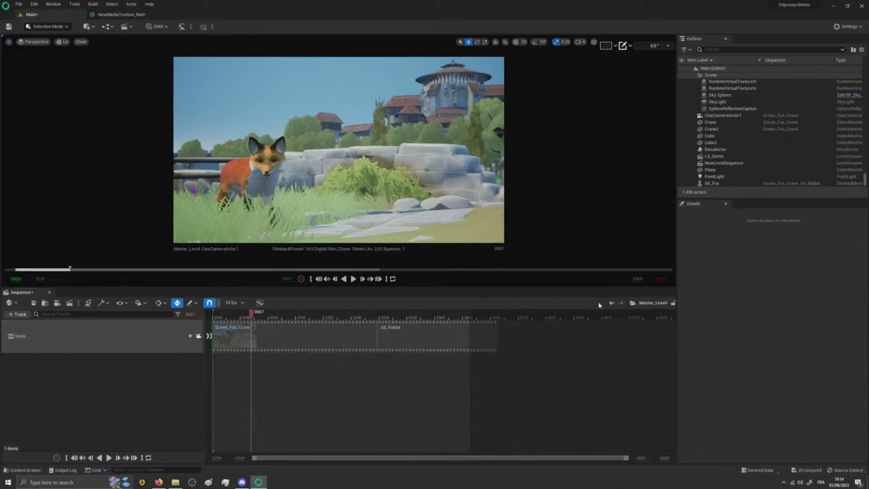
double_click(416, 333)
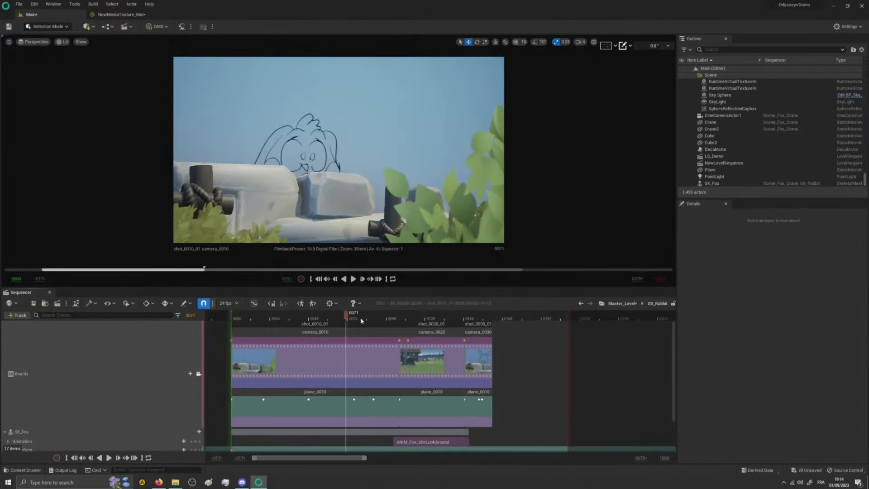
click(612, 304)
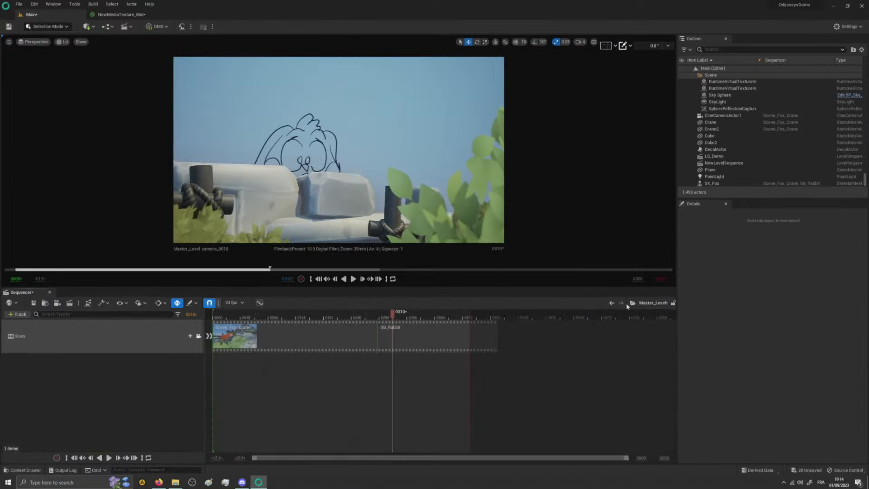
- Open the Scene_Fox_Crane shot, scrub to frame 201 and enlarge the Sequencer to examine the Crane media and transform tracks
double_click(281, 327)
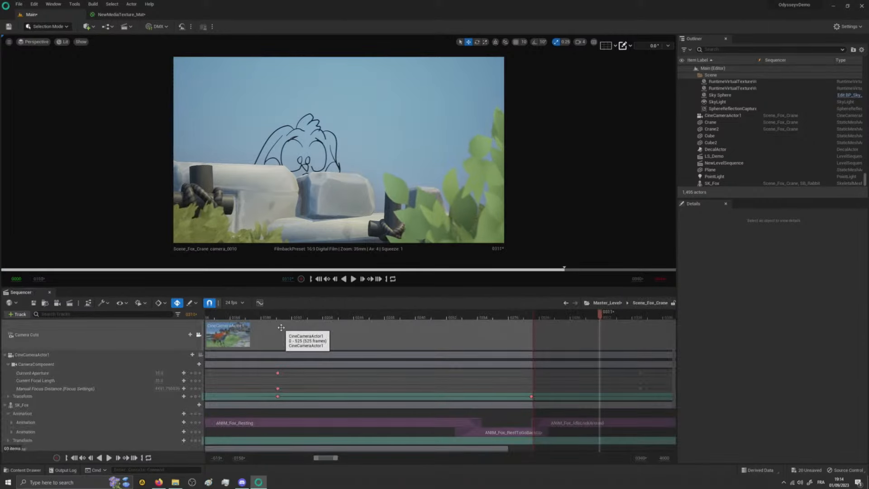
drag(259, 316, 315, 317)
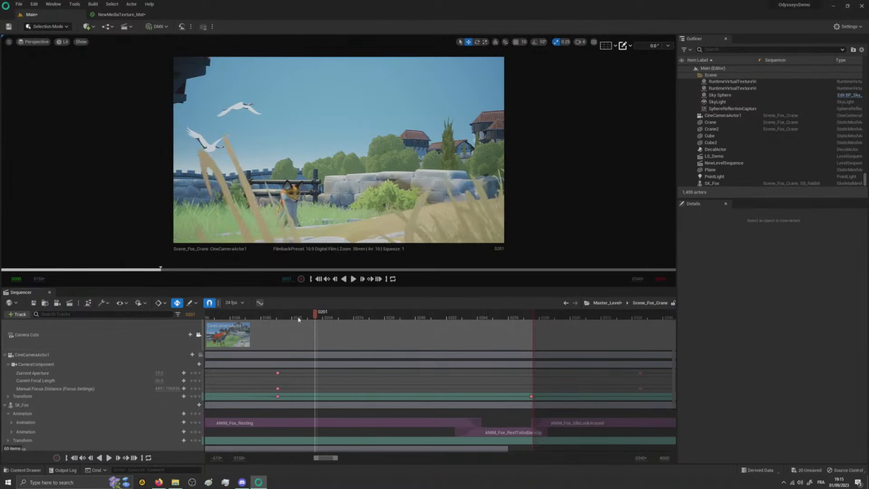
drag(37, 286, 31, 227)
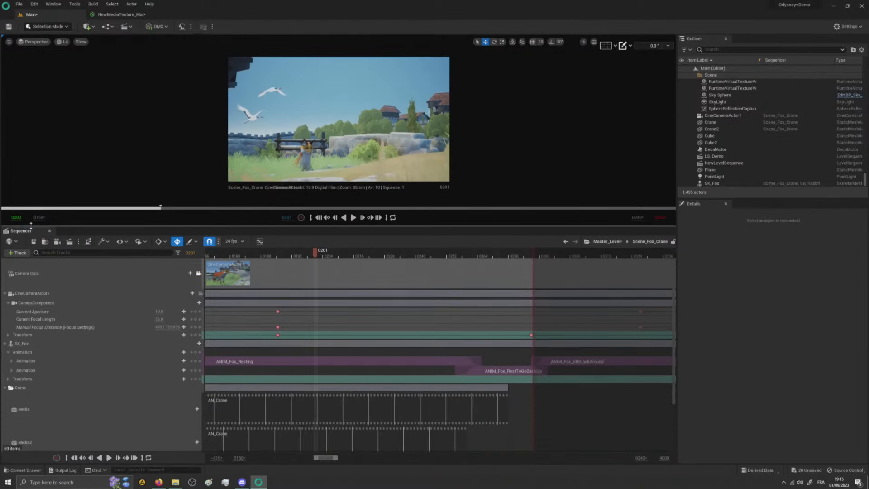
scroll(674, 371, down, 3)
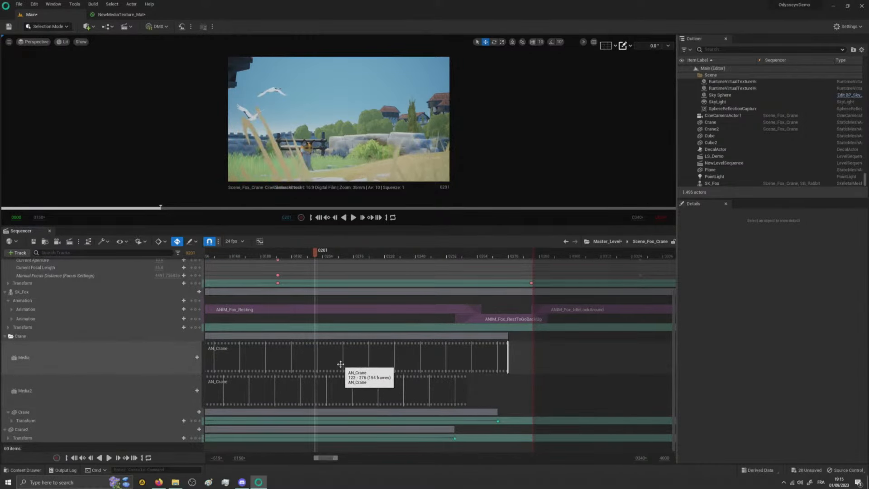
- Review the crane assets in the Crane_Animation folder: MT_Crane2, MT_Crane, M_Crane2, M_Crane and AN_Crane
key(ctrl+space)
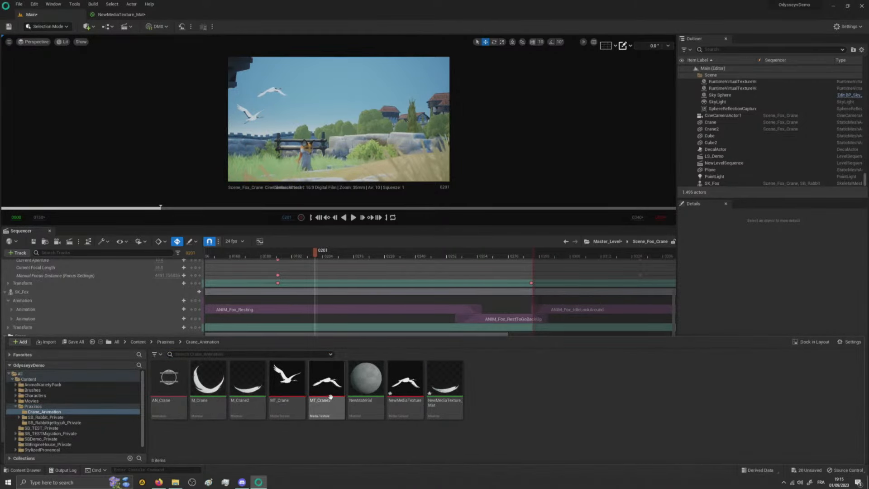
click(330, 394)
click(287, 389)
click(249, 388)
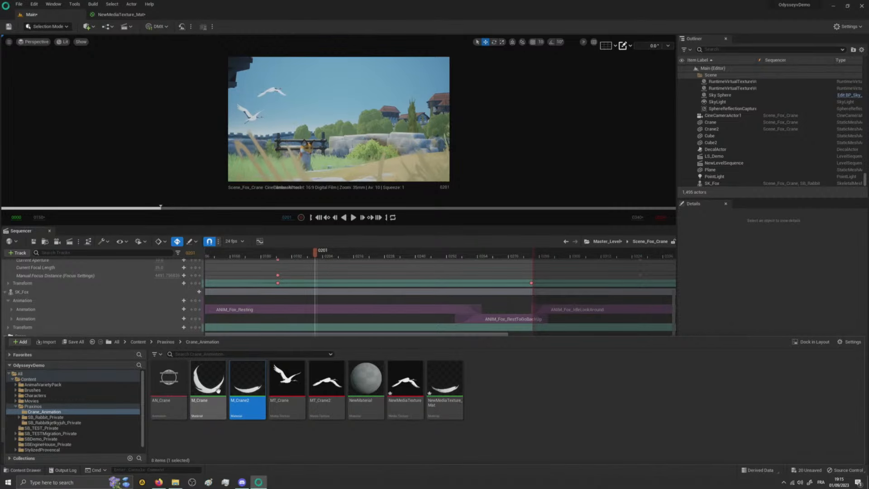
click(216, 390)
click(161, 392)
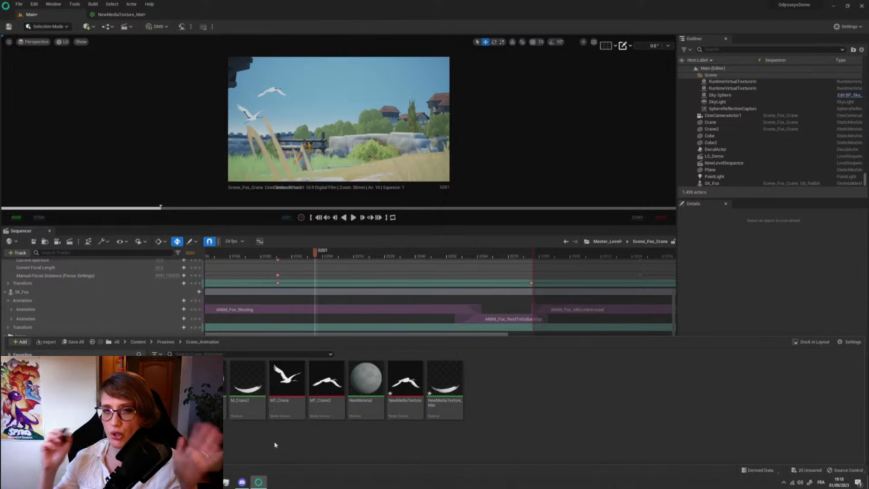
- Switch the viewport's view mode to Unlit and enlarge the viewport by shrinking the Sequencer
click(63, 42)
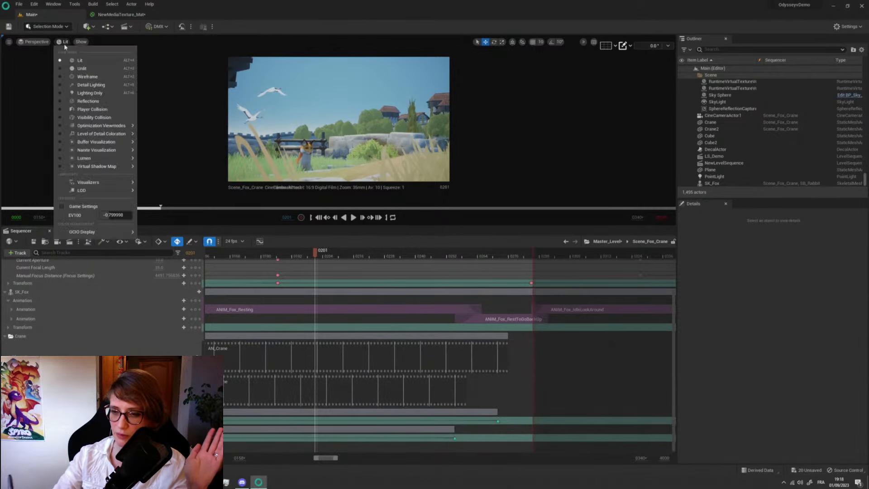
click(83, 71)
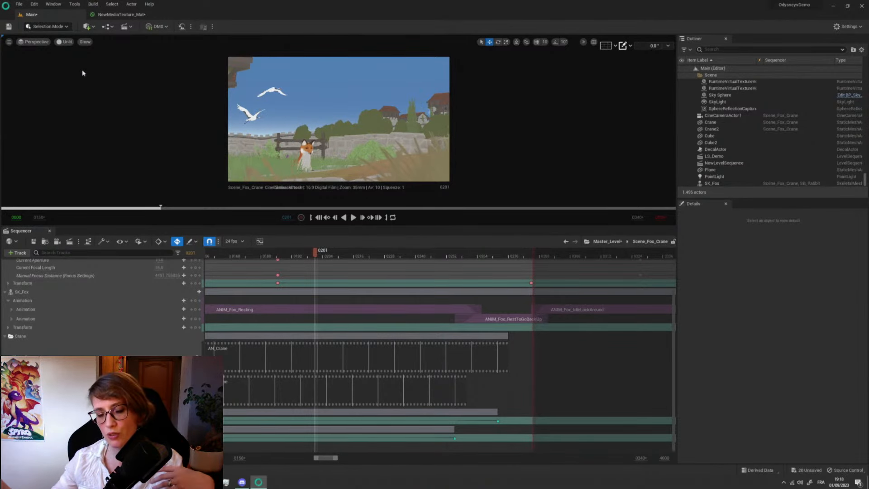
drag(38, 226, 38, 333)
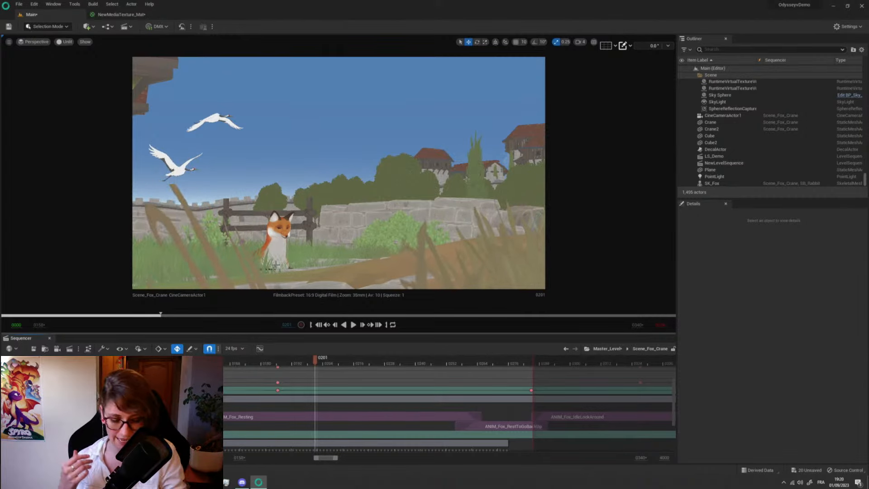
- Open the T_Drawing texture from the Content folder to view its drawing canvas, and return to the Main level
key(ctrl+space)
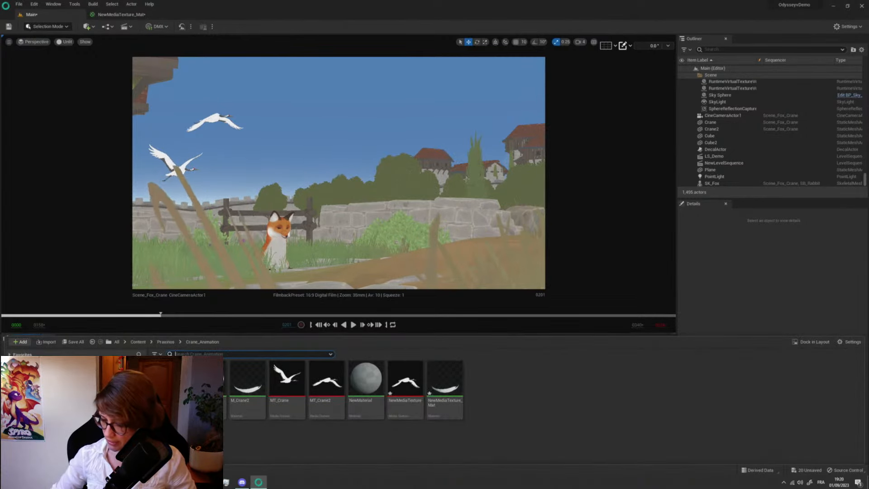
click(165, 342)
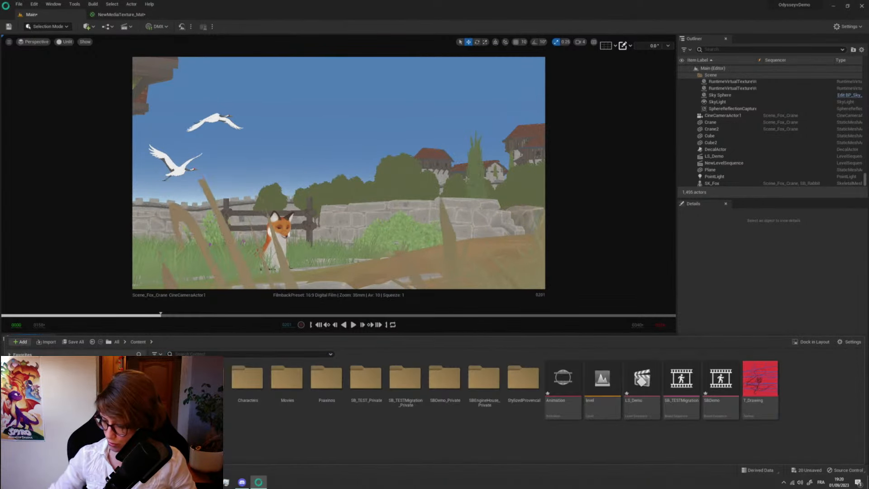
double_click(760, 384)
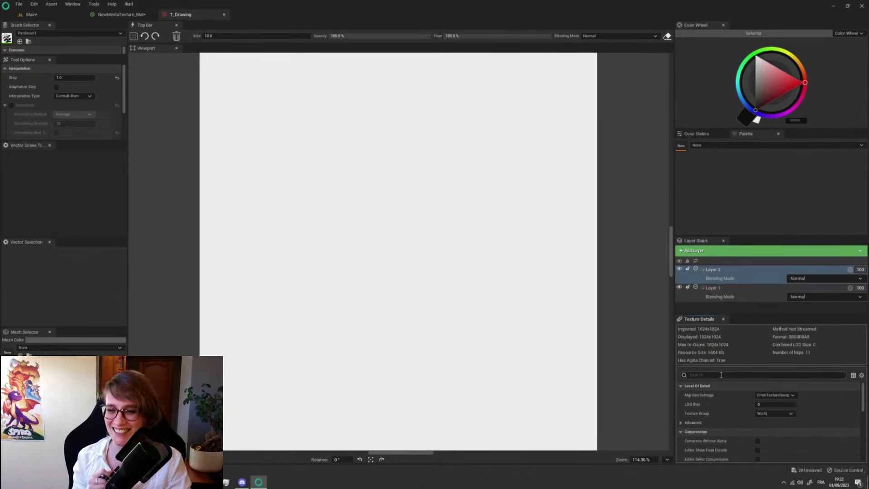
click(32, 14)
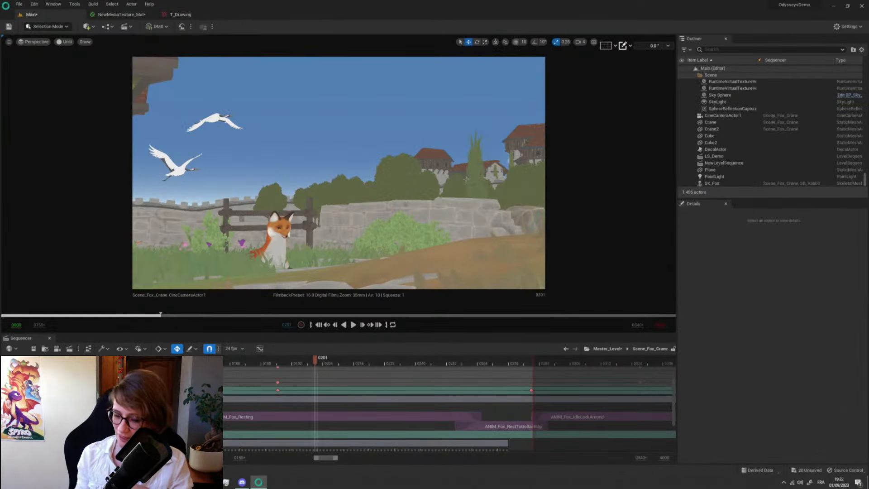